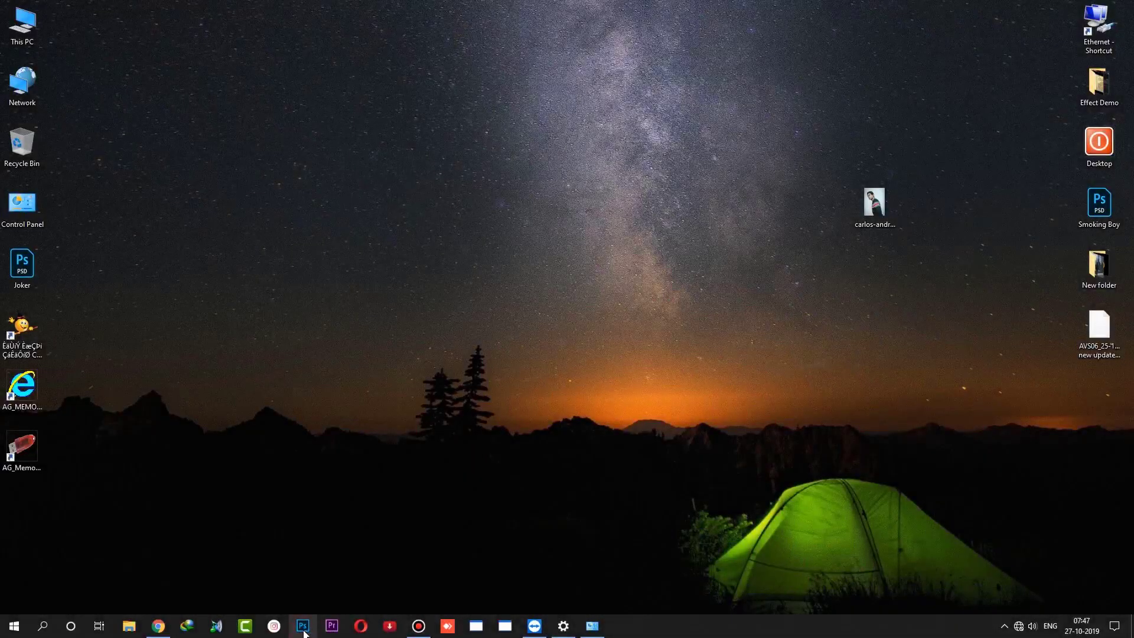
Step: Launch Photoshop and open the portrait JPG from the 037 folder
left_click(303, 627)
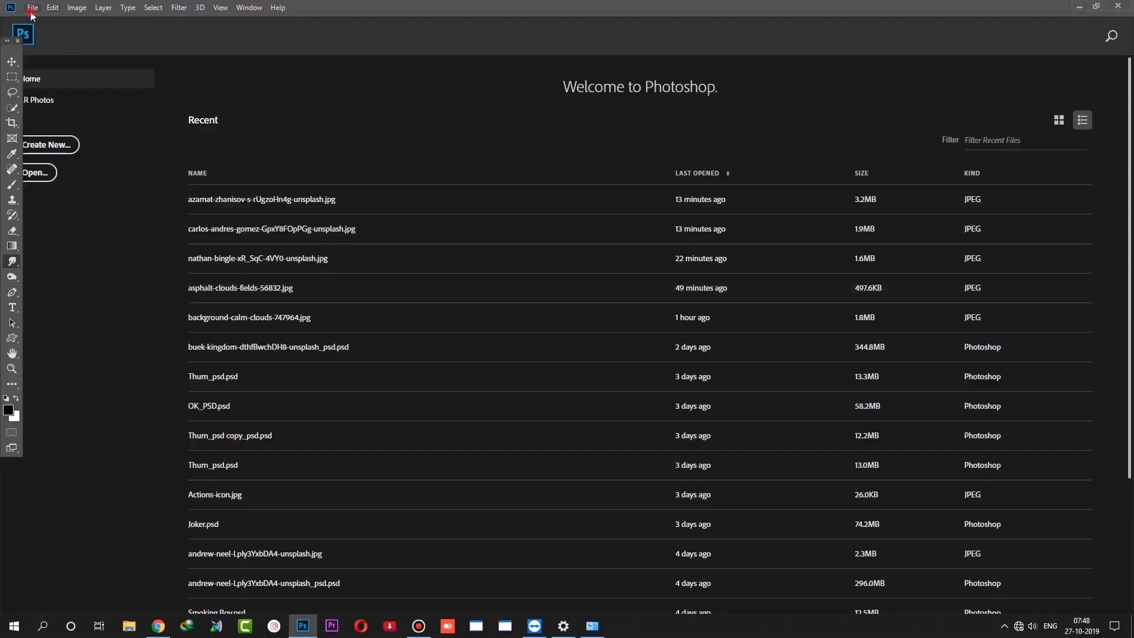
left_click(30, 12)
left_click(45, 30)
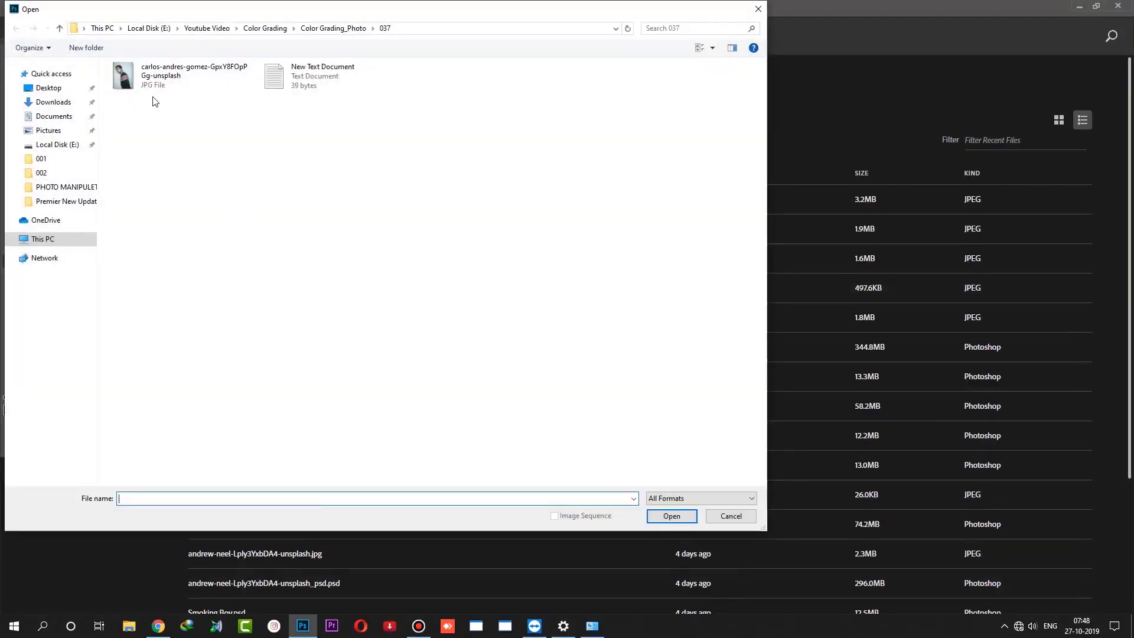
double_click(124, 74)
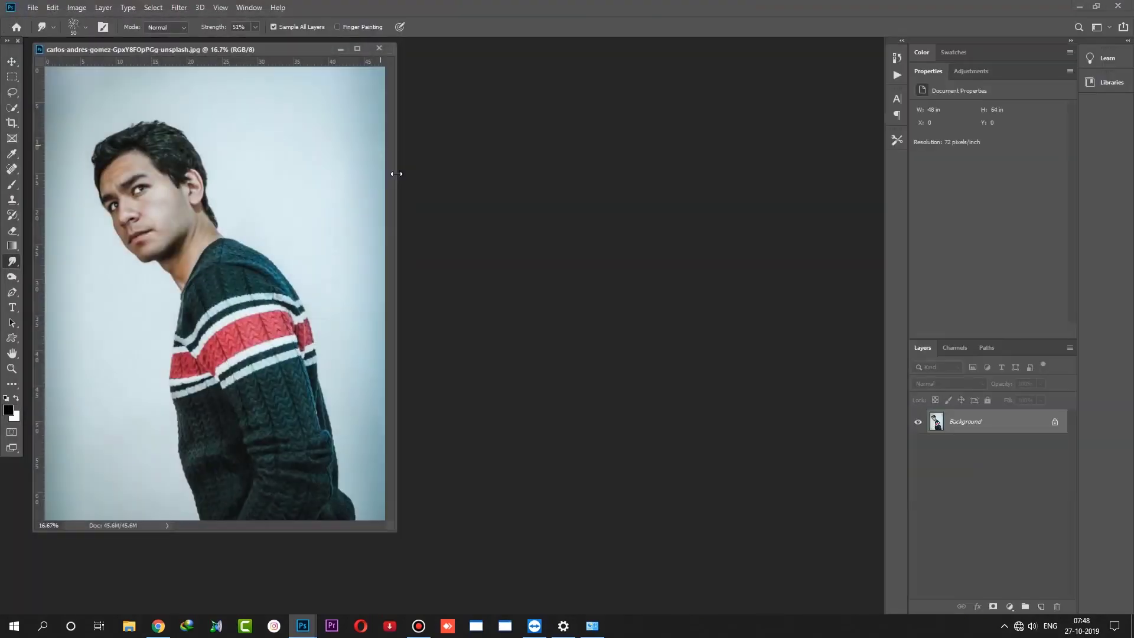
Step: Dock the portrait as a tab and duplicate the Background layer into Background copy
left_click_drag(274, 50, 525, 62)
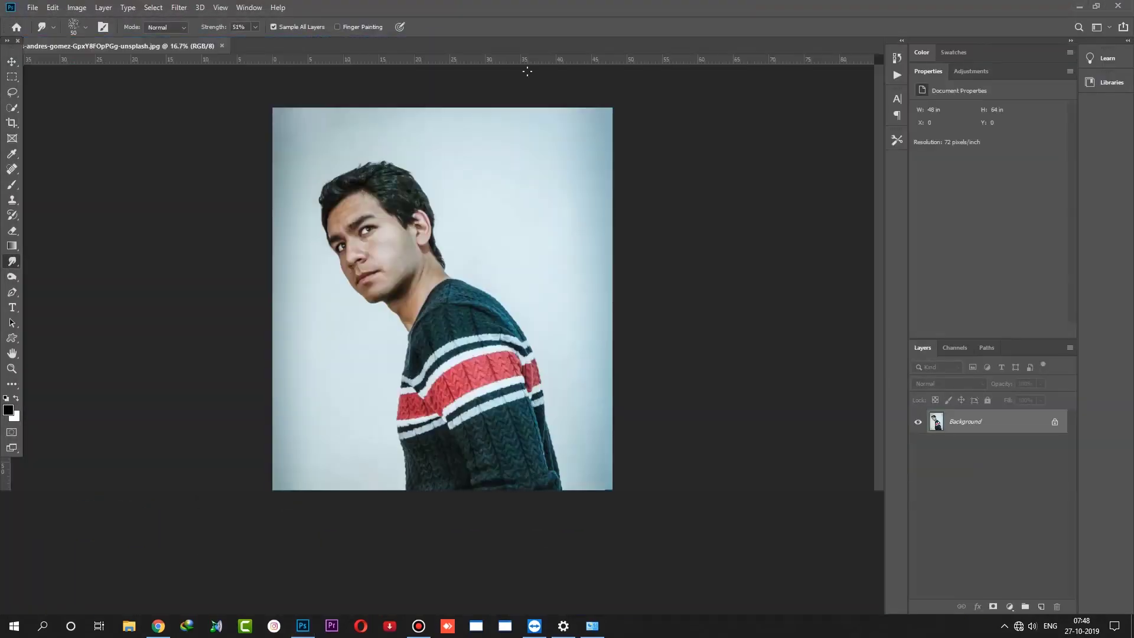
left_click(11, 62)
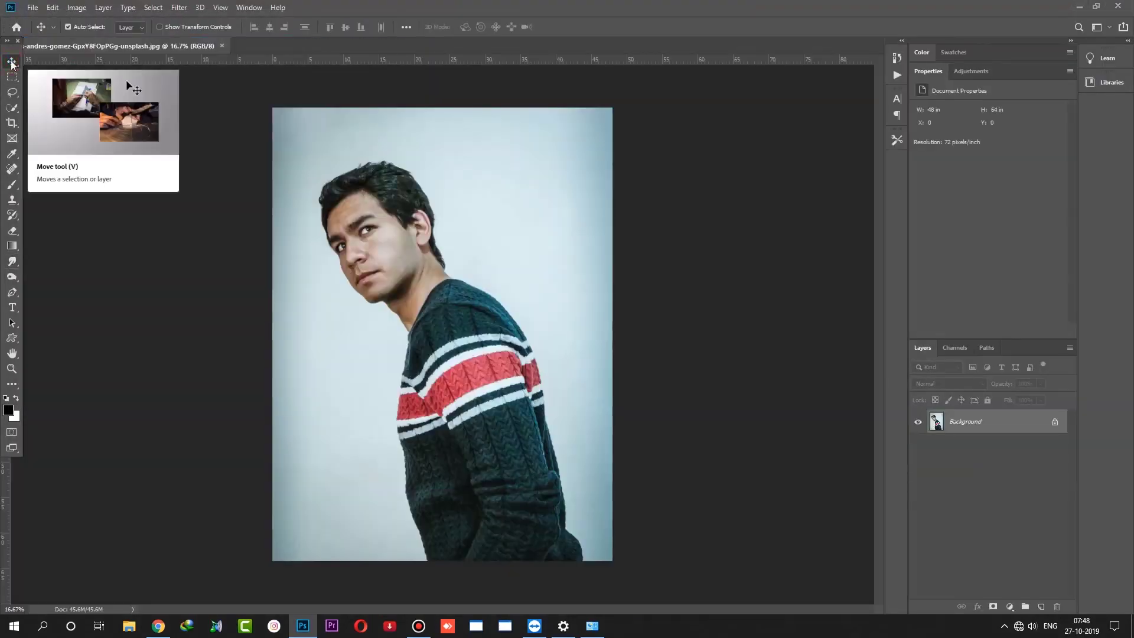
left_click_drag(944, 422, 1040, 609)
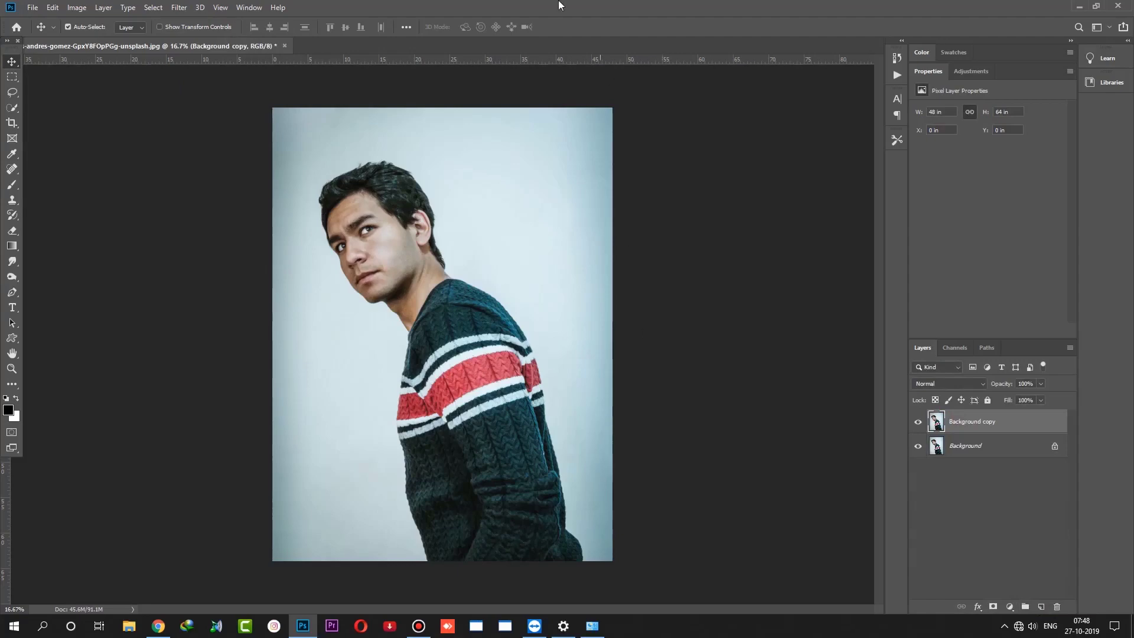
key("ctrl+plus")
key("ctrl+plus")
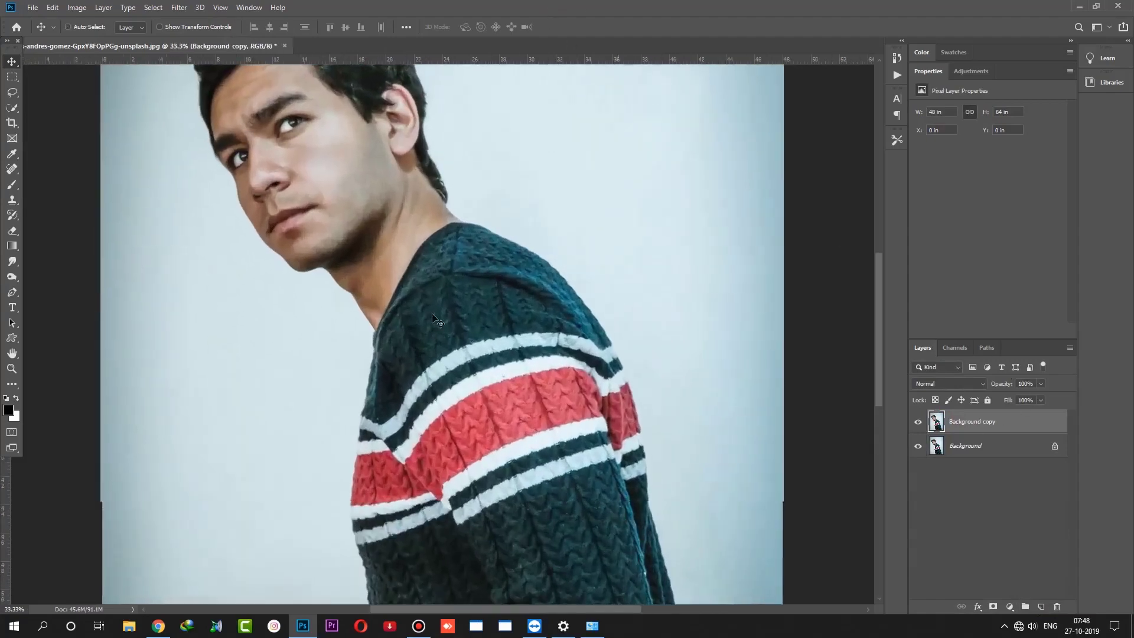
key("ctrl+plus")
mouse_move(414, 229)
left_mouse_down()
mouse_move(608, 499)
mouse_move(600, 450)
left_mouse_up()
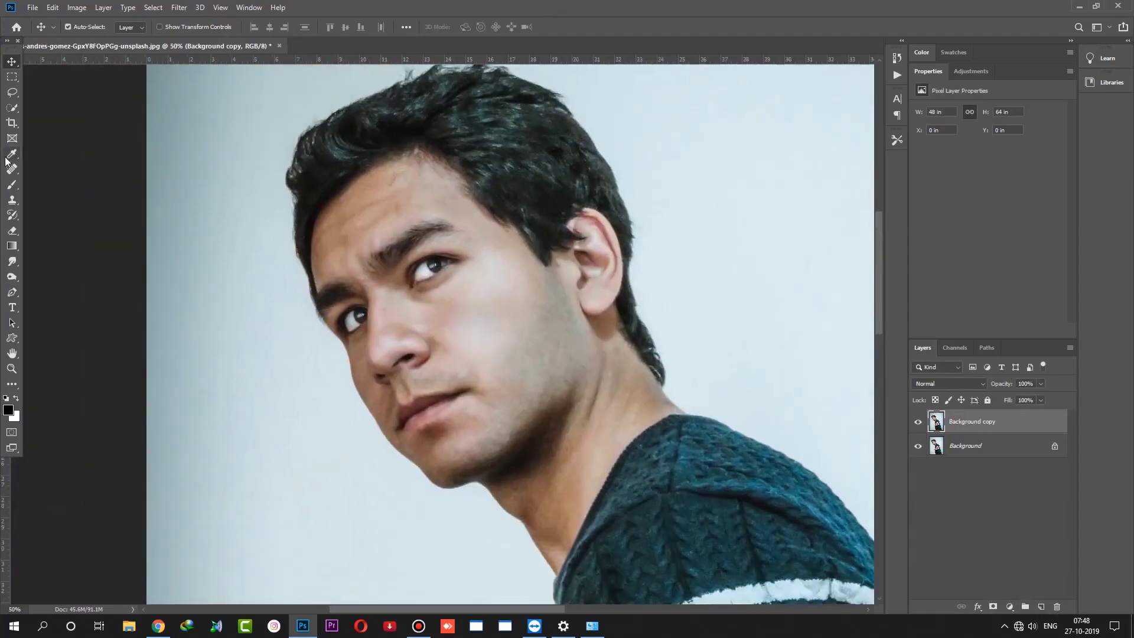
Step: Quick-select the man's hair, face and striped sweater, subtracting stray edge areas with Alt
key("w")
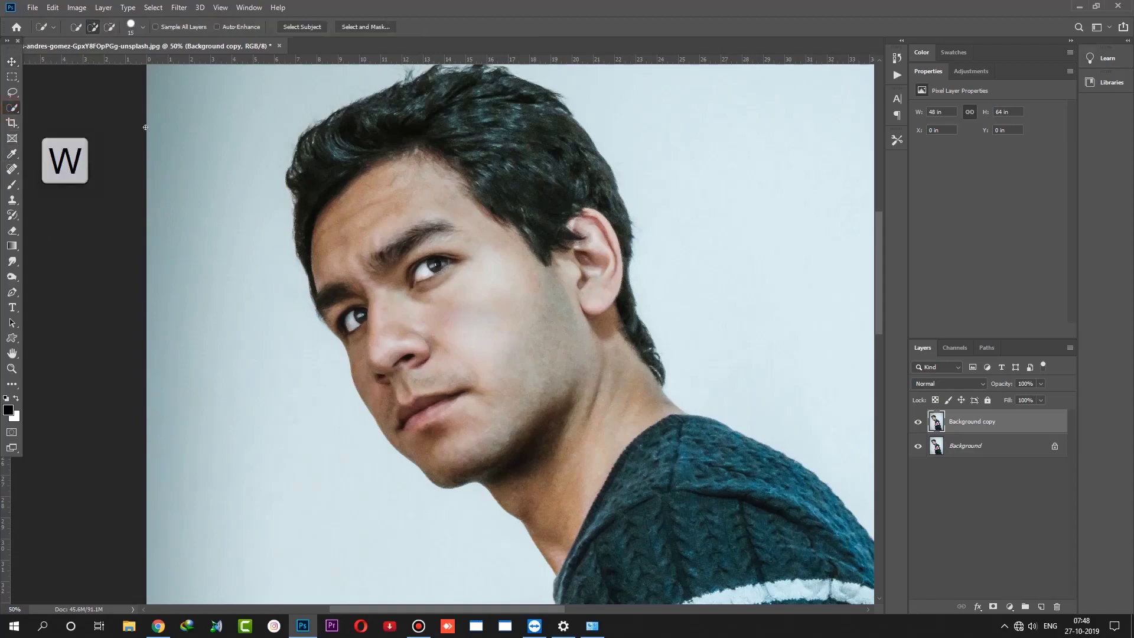
left_click_drag(578, 506, 502, 380)
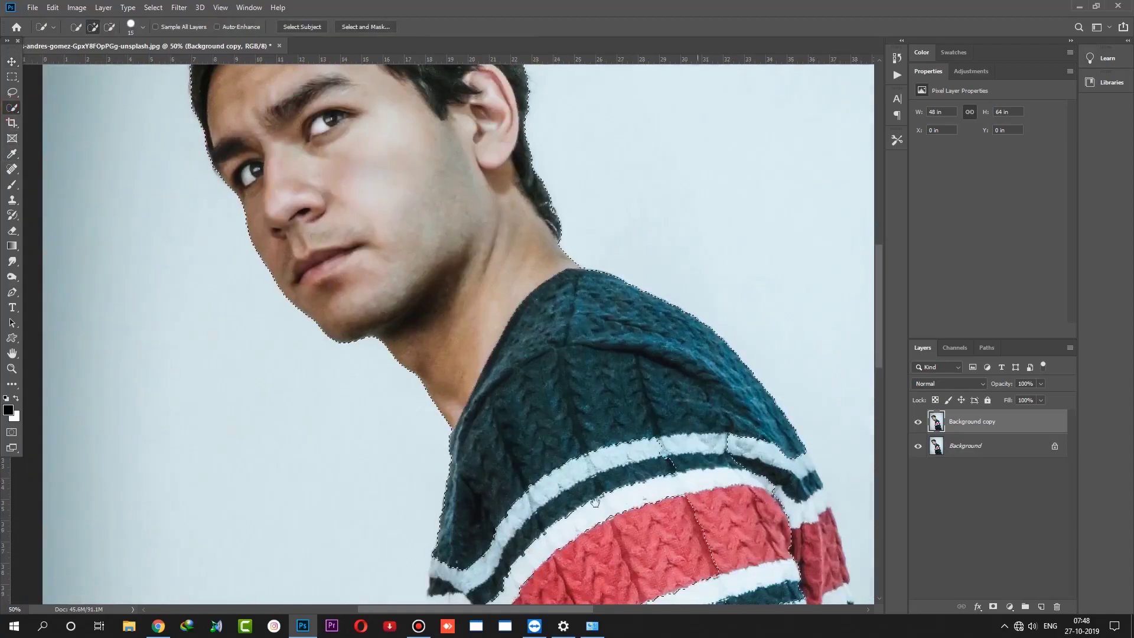
left_click_drag(739, 591, 679, 266)
left_click_drag(662, 284, 685, 295)
key("ctrl+0")
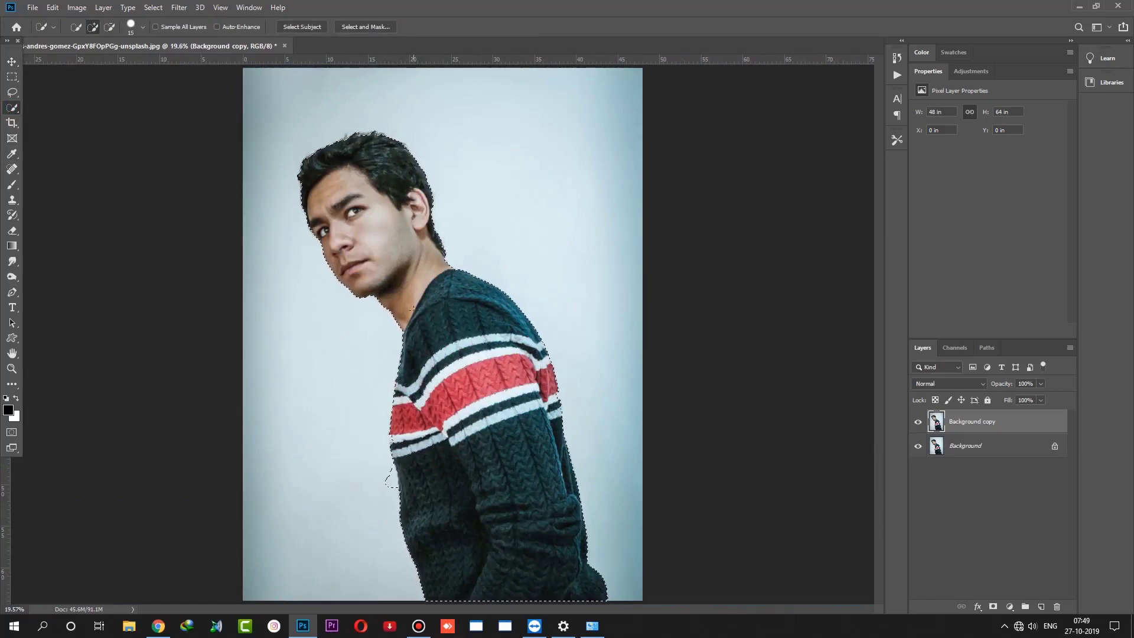
key("alt")
scroll(388, 469, "up", 1)
scroll(389, 469, "up", 3)
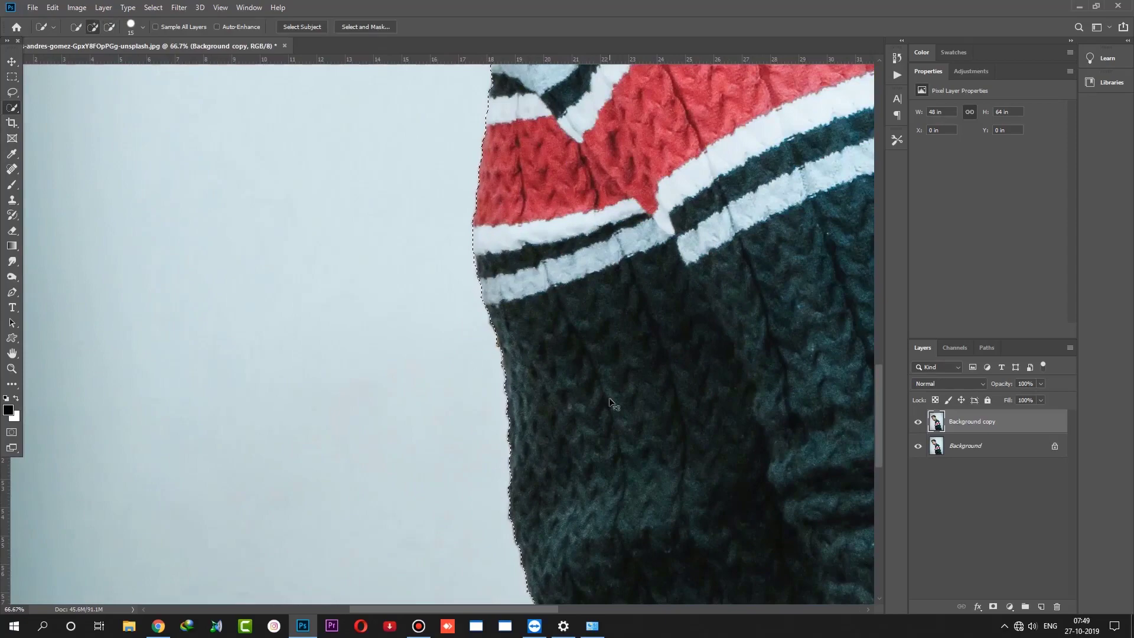
key("ctrl+0")
key("ctrl+plus")
key("ctrl+plus")
key("ctrl+plus")
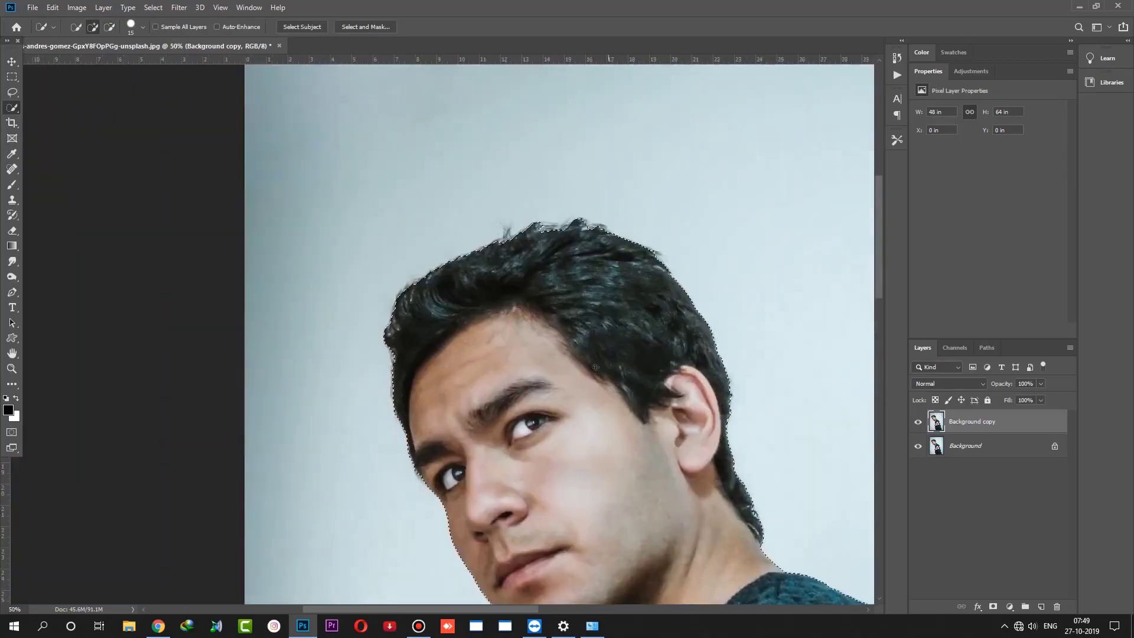
Step: Mask Background copy to the selection, hide Background, and refine the hair edges in Select and Mask
left_click(994, 607)
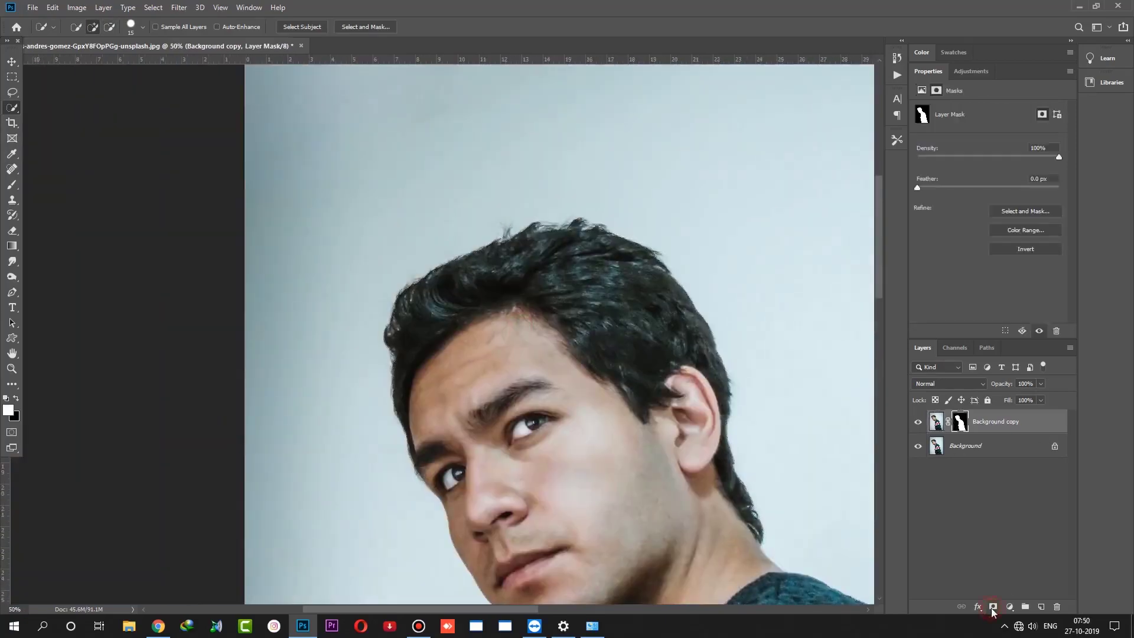
left_click(918, 447)
left_click(1019, 212)
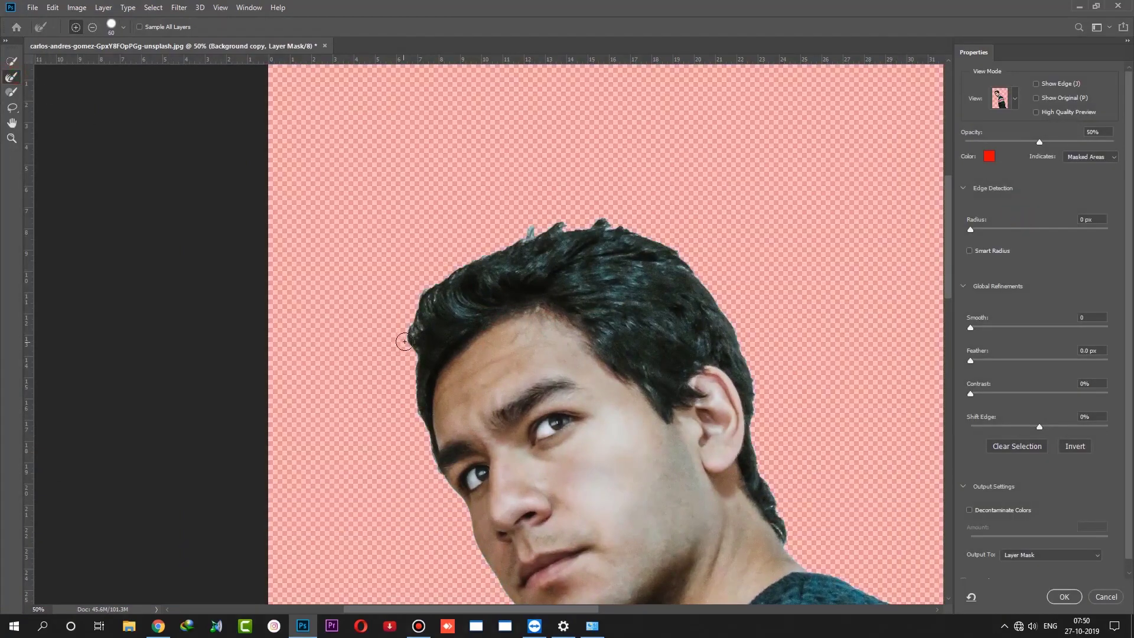
key("w")
left_click_drag(452, 267, 688, 254)
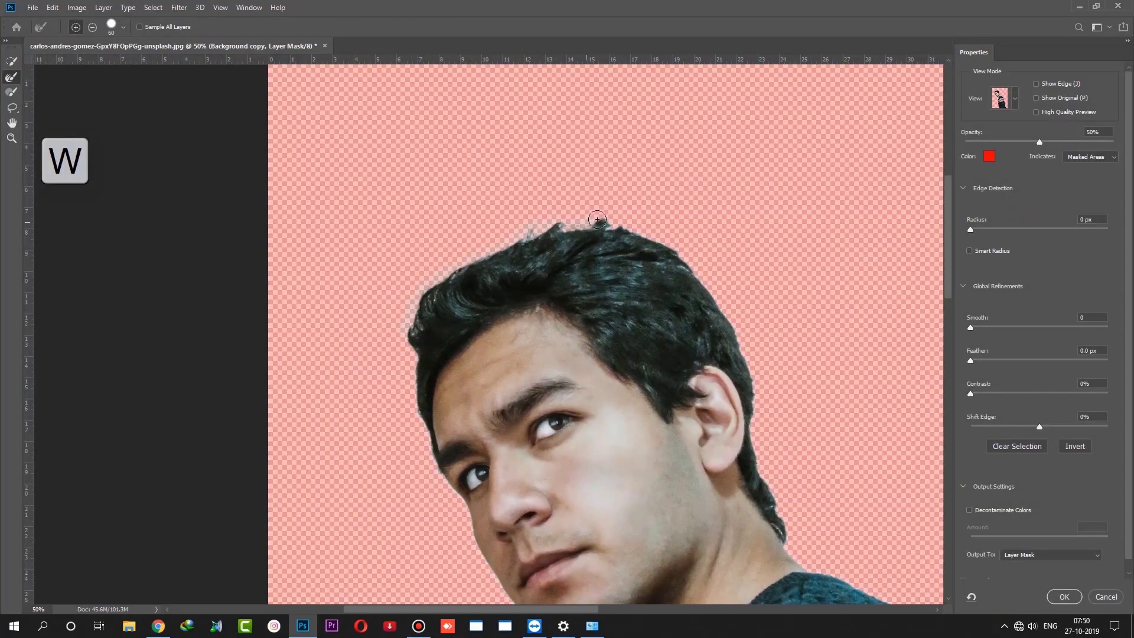
left_click_drag(762, 407, 792, 529)
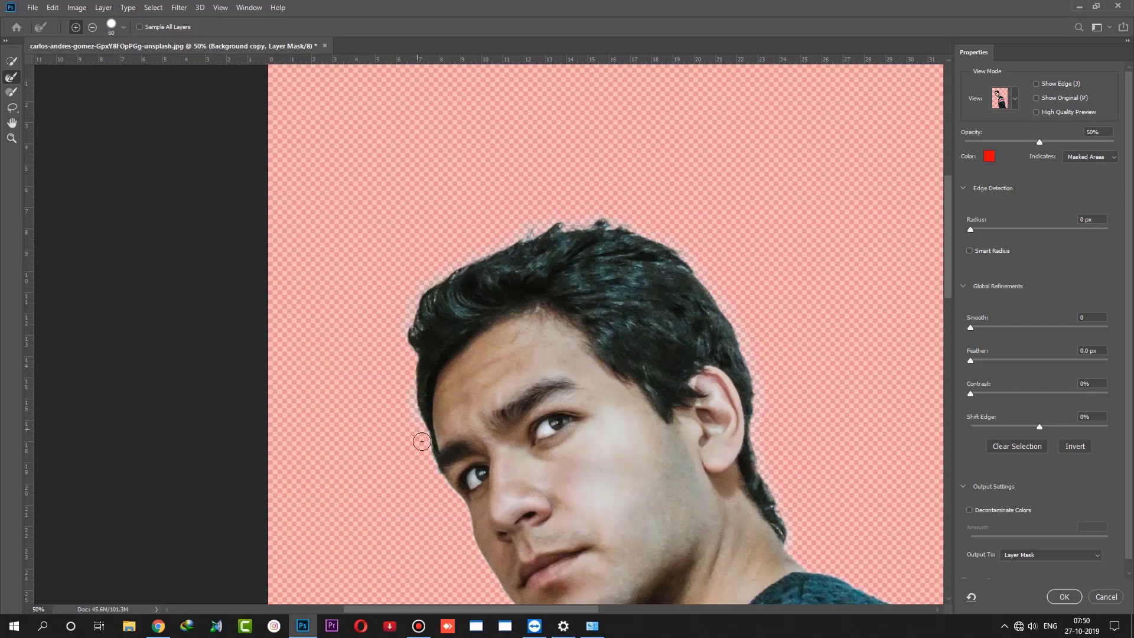
scroll(430, 522, "down", 3)
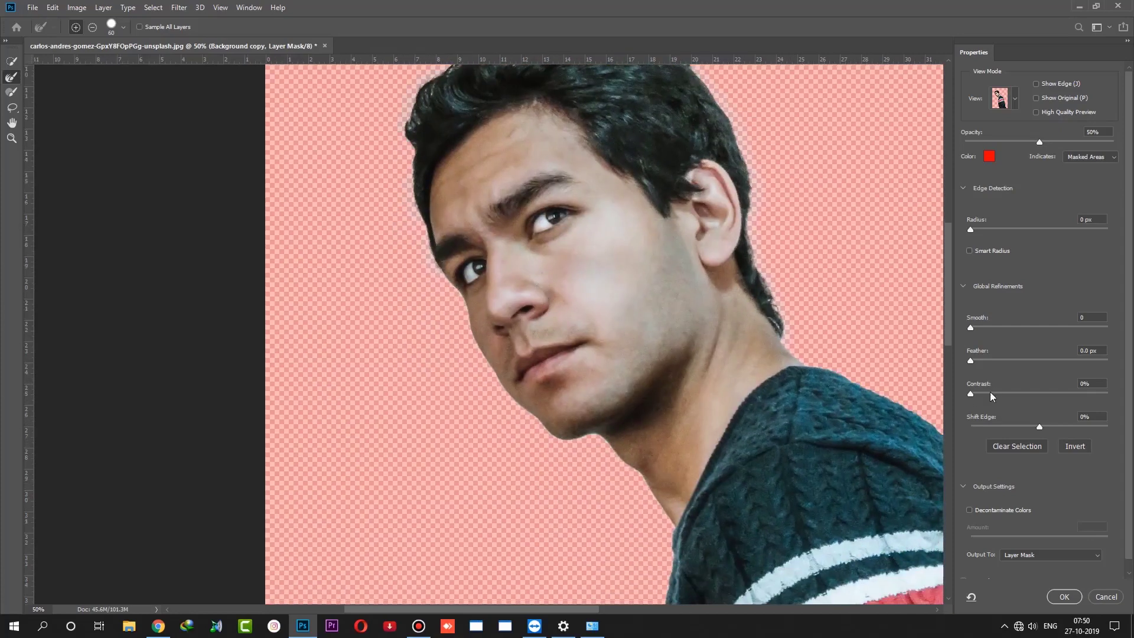
Step: Raise edge contrast, shift the edge inward, smooth it, and output a decontaminated new masked layer
mouse_move(974, 360)
left_mouse_down()
mouse_move(1064, 360)
mouse_move(971, 361)
mouse_move(995, 394)
mouse_move(982, 394)
mouse_move(1029, 427)
left_mouse_up()
left_click_drag(983, 394, 975, 393)
left_click_drag(971, 327, 981, 327)
left_click(1018, 558)
left_click(1017, 558)
left_click(971, 510)
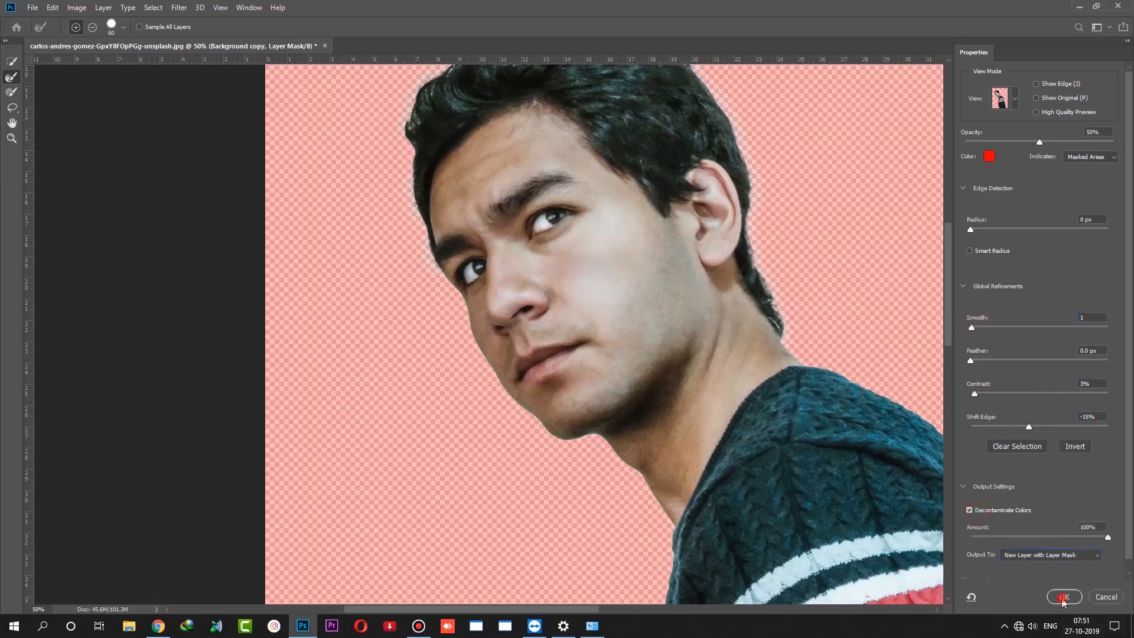
left_click(1064, 596)
Step: Delete the old Background copy and Background layers, leaving only the cut-out
key("ctrl+minus")
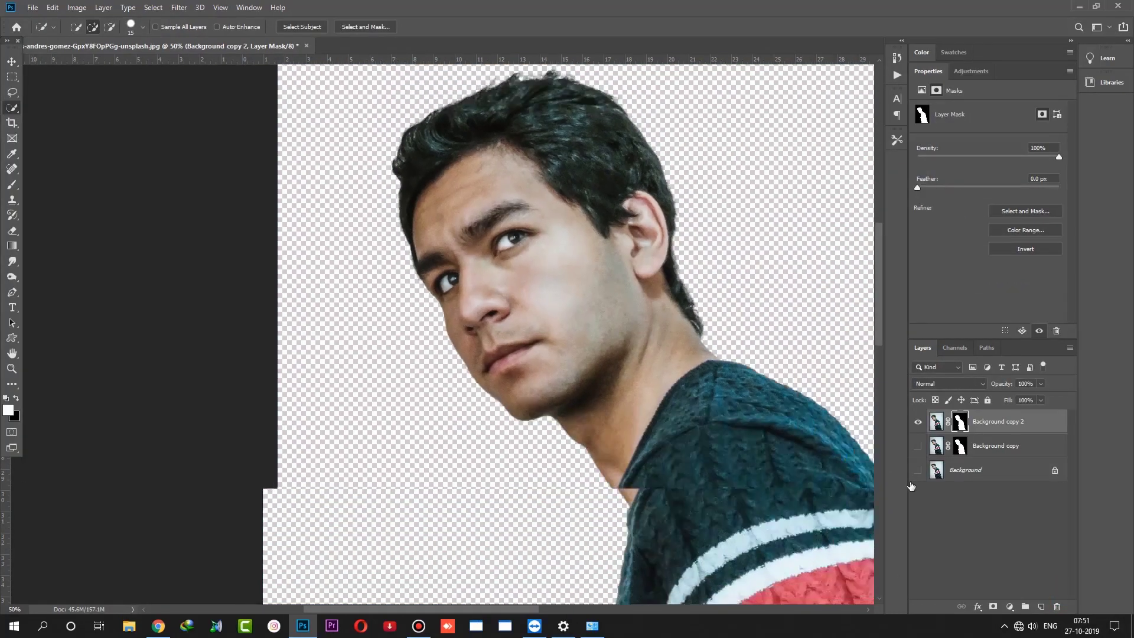
key("ctrl+minus")
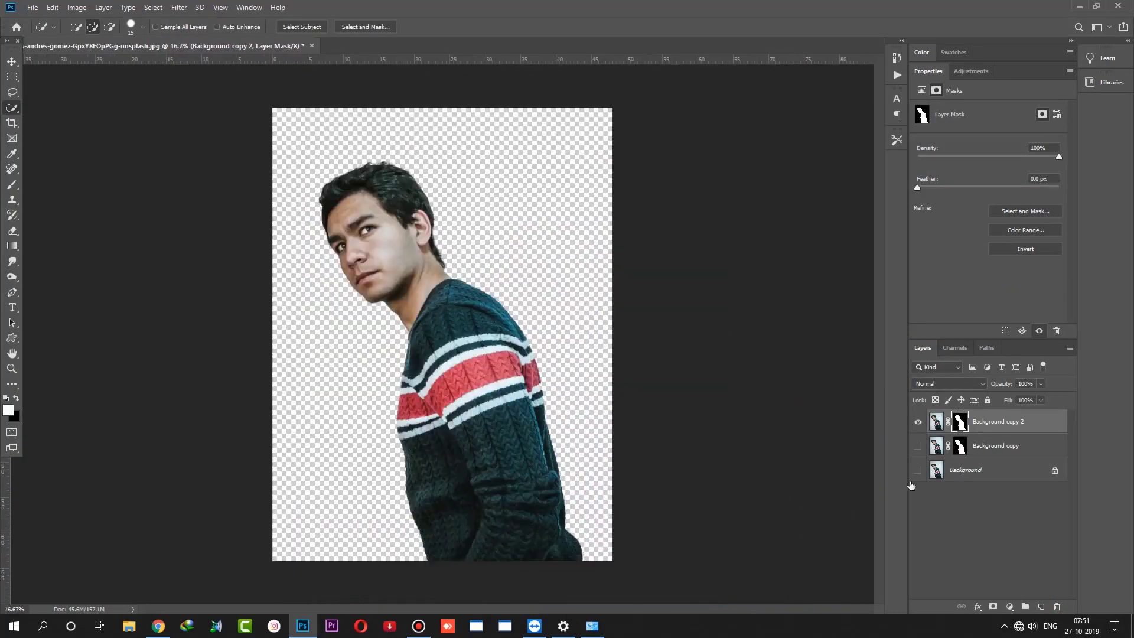
key("ctrl+plus")
key("ctrl+plus")
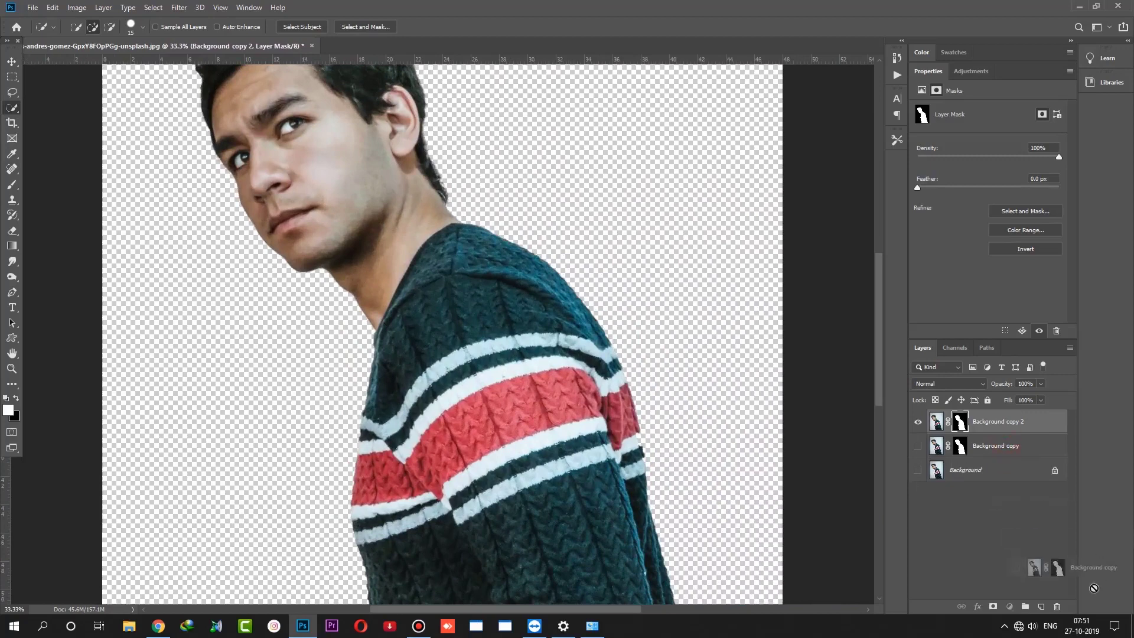
left_click_drag(1006, 448, 1057, 606)
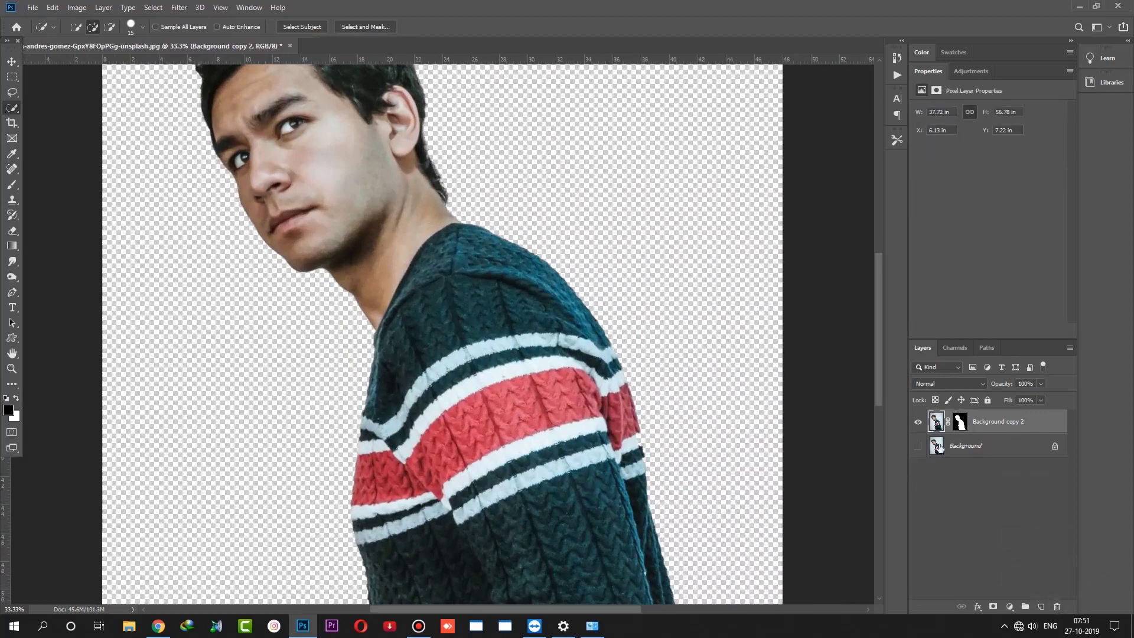
left_click(918, 448)
left_click_drag(987, 448, 1057, 607)
Step: Add a black Solid Color fill layer and place it below Background copy 2
left_click(1010, 606)
left_click(1022, 401)
left_click(1057, 100)
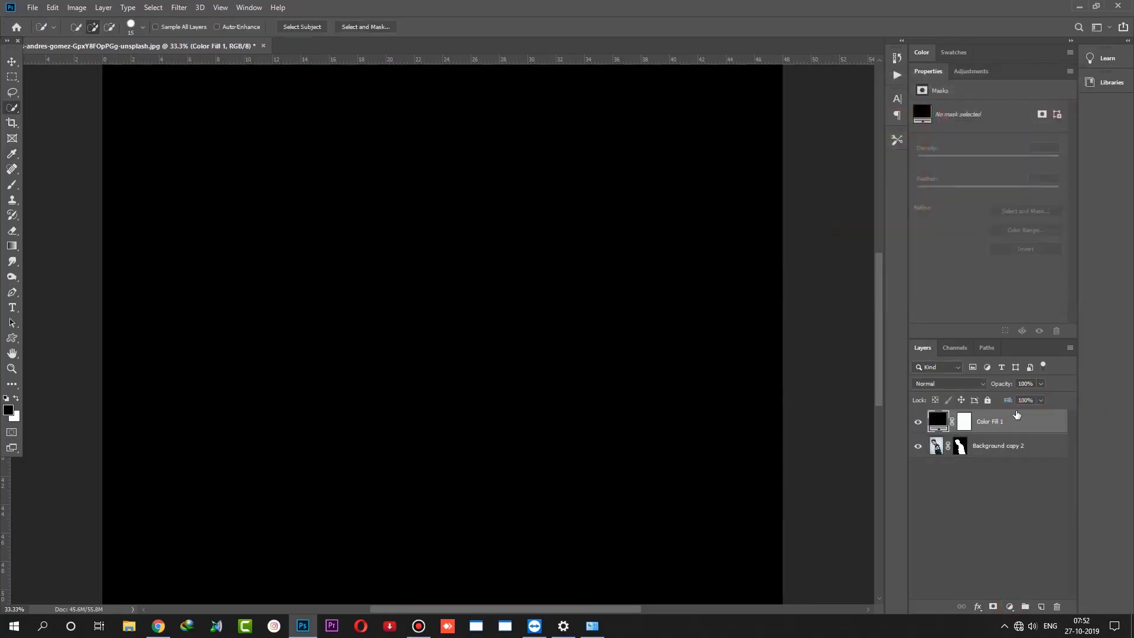
left_click_drag(999, 421, 1006, 479)
left_click_drag(355, 224, 371, 338)
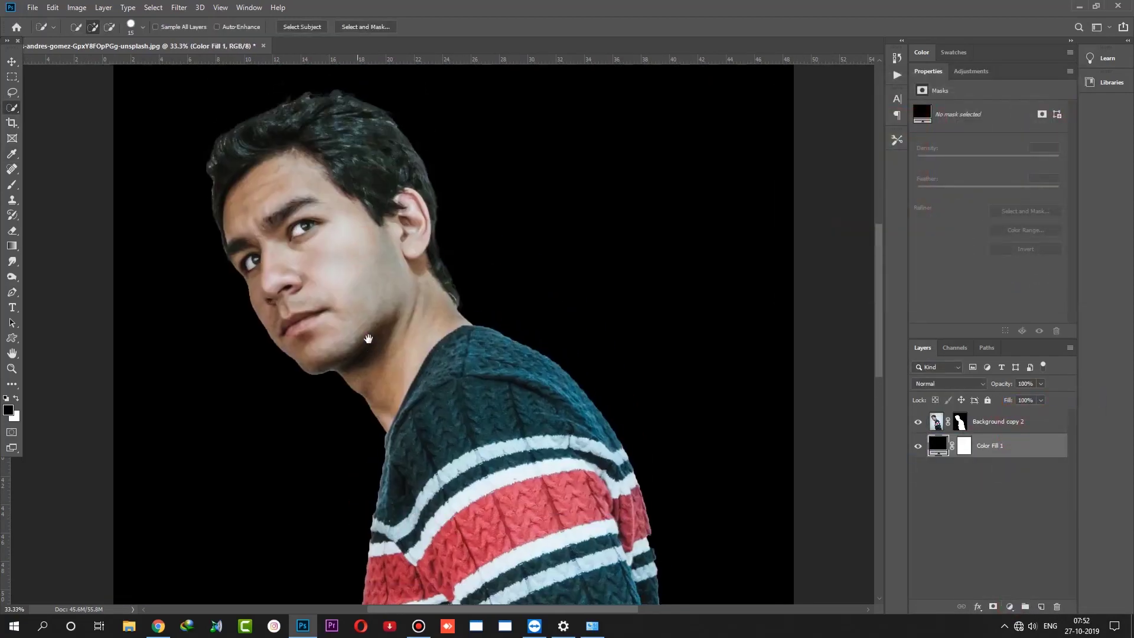
Step: Re-refine Background copy 2's mask with higher contrast, a 2 px radius and slight feather
left_click(960, 422)
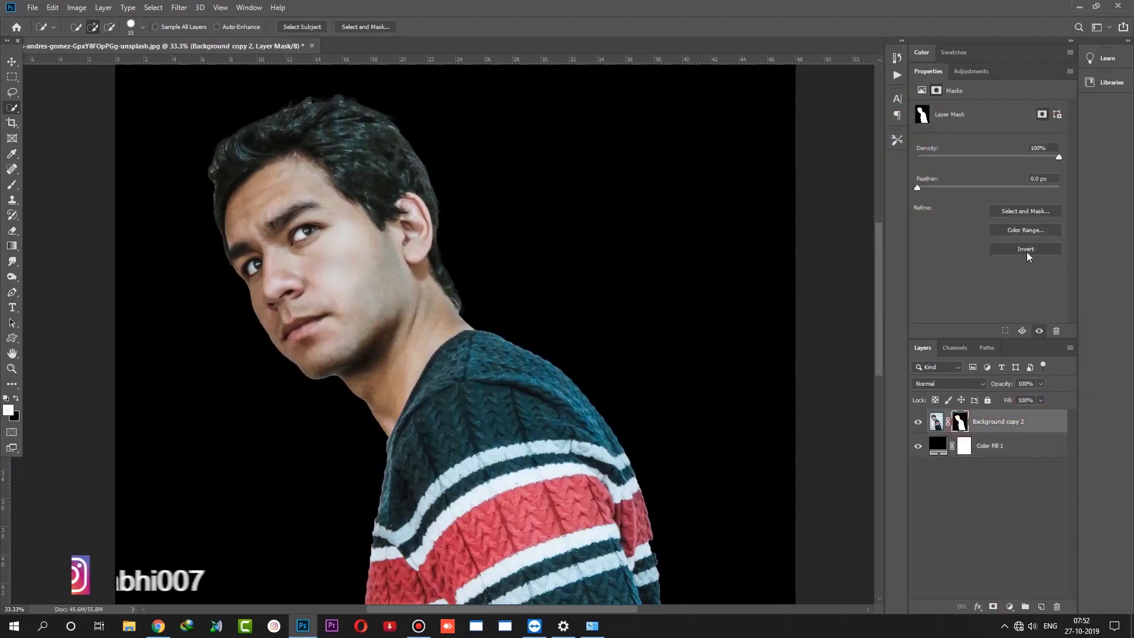
left_click(1026, 211)
scroll(245, 307, "up", 3)
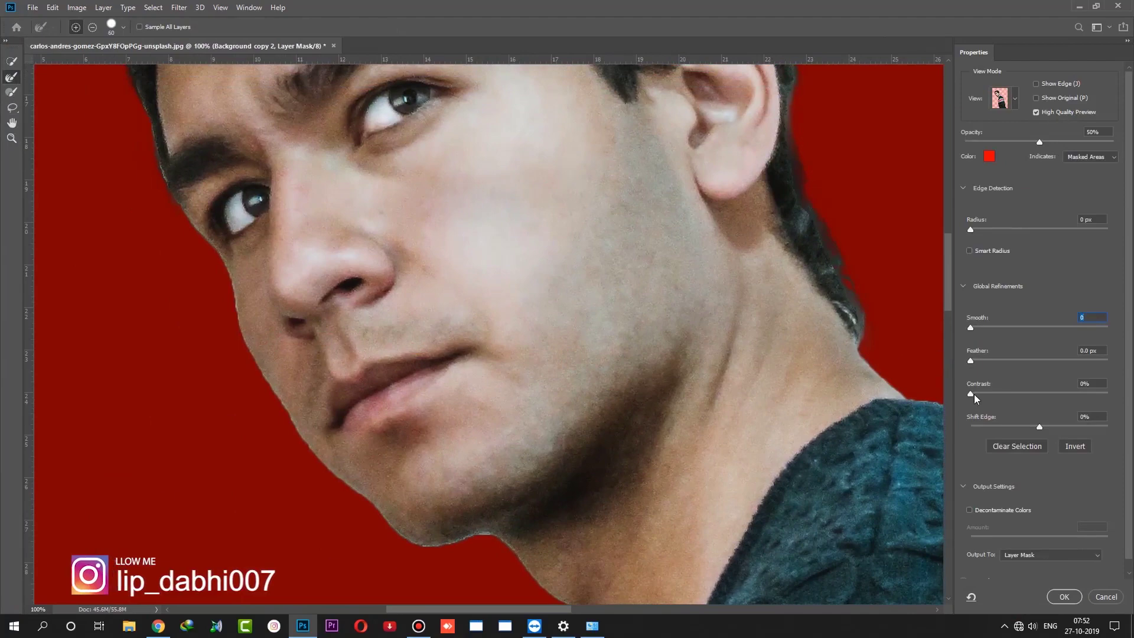
mouse_move(971, 393)
left_mouse_down()
mouse_move(1022, 393)
mouse_move(970, 393)
mouse_move(985, 359)
left_mouse_up()
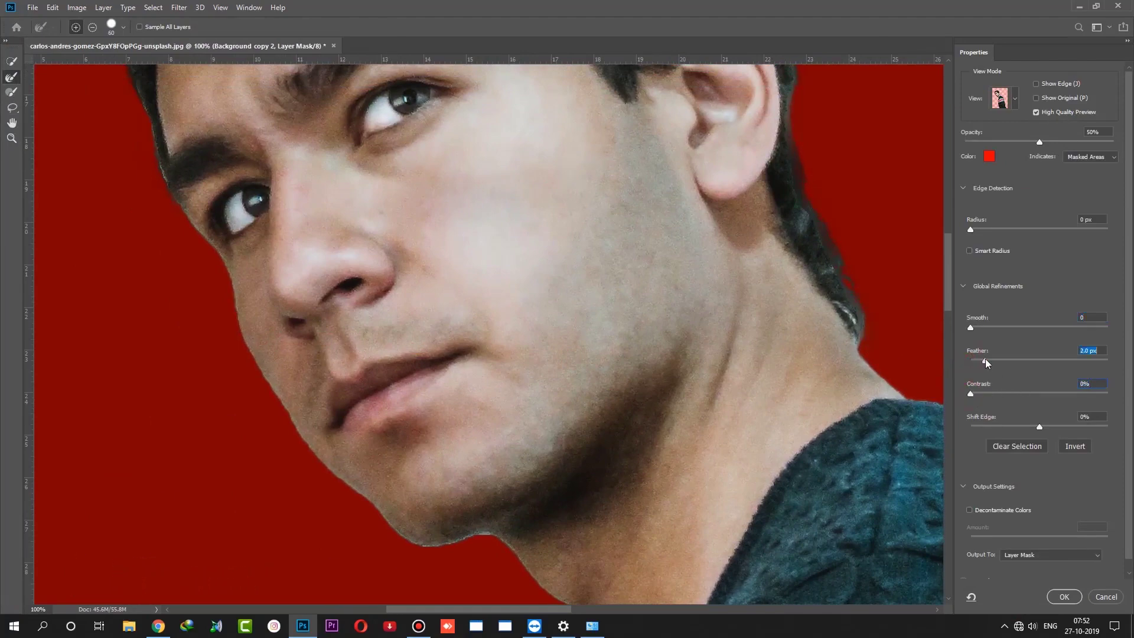
left_click_drag(972, 231, 1041, 231)
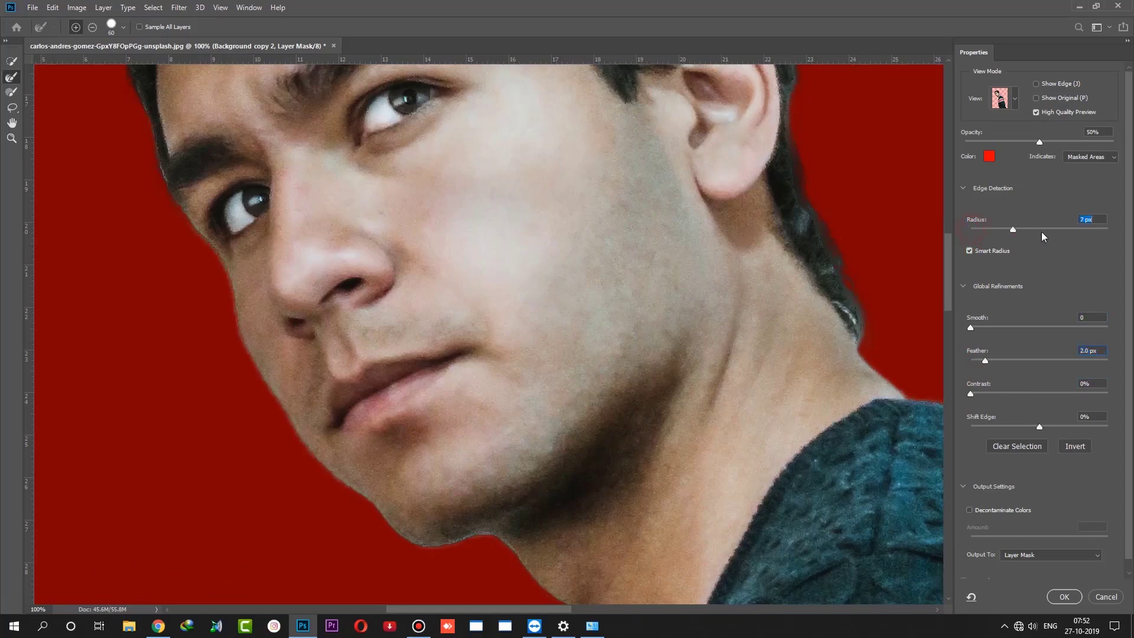
scroll(707, 514, "up", 5)
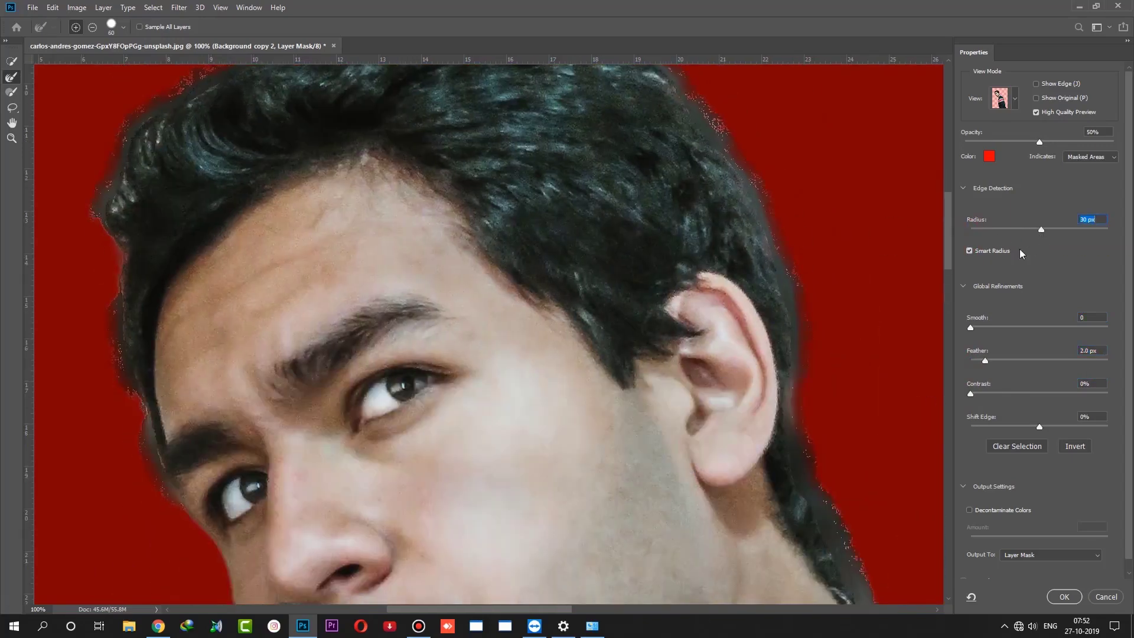
left_click_drag(1042, 230, 987, 230)
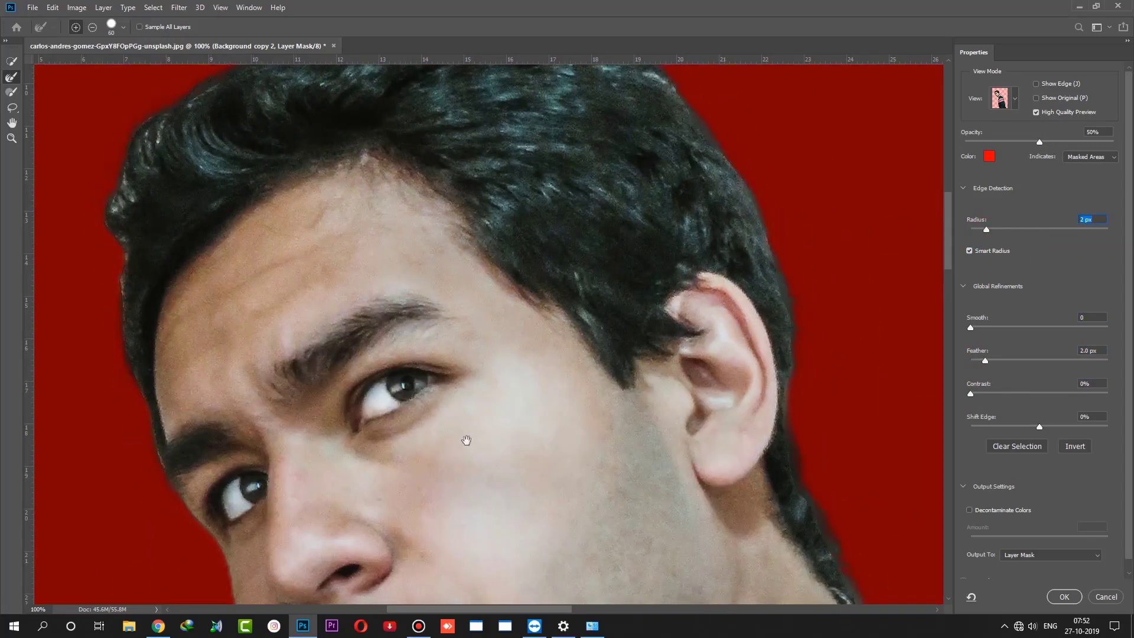
scroll(466, 440, "down", 3)
scroll(466, 440, "left", 1)
scroll(562, 384, "down", 2)
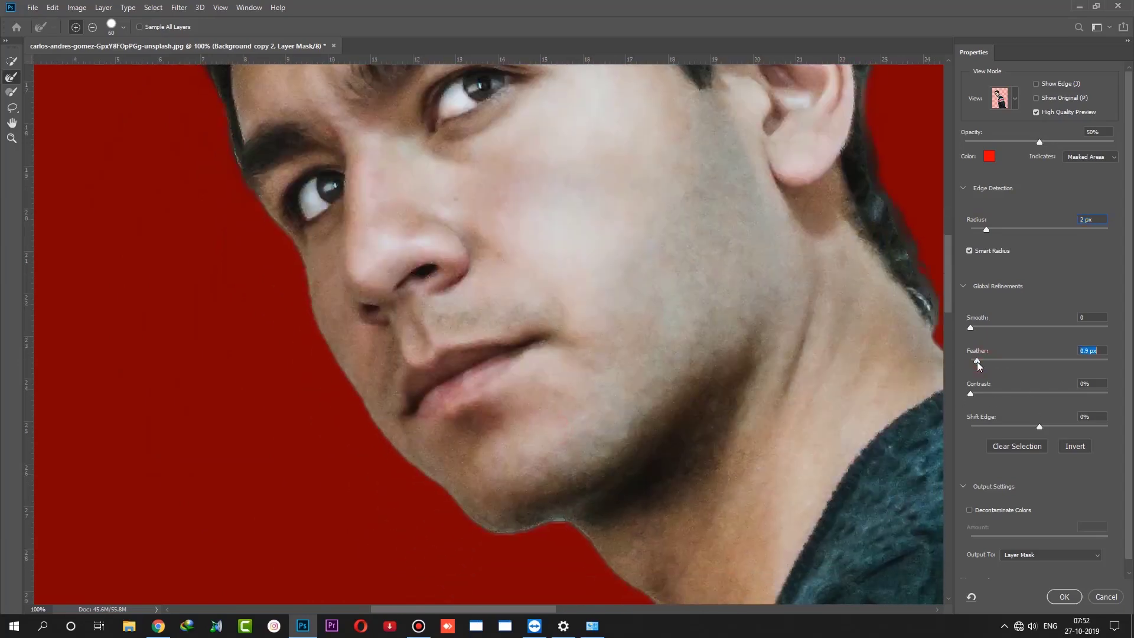
left_click(1064, 597)
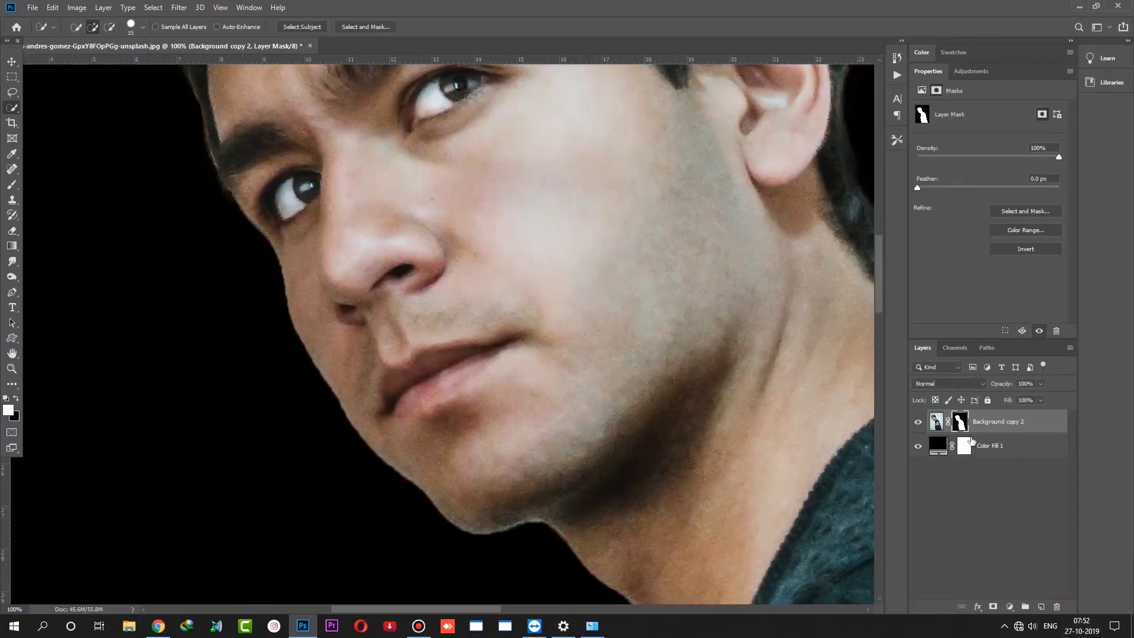
Step: Paint black on the cut-out's mask with a smaller brush to remove the reddish fringe under the chin
key("h")
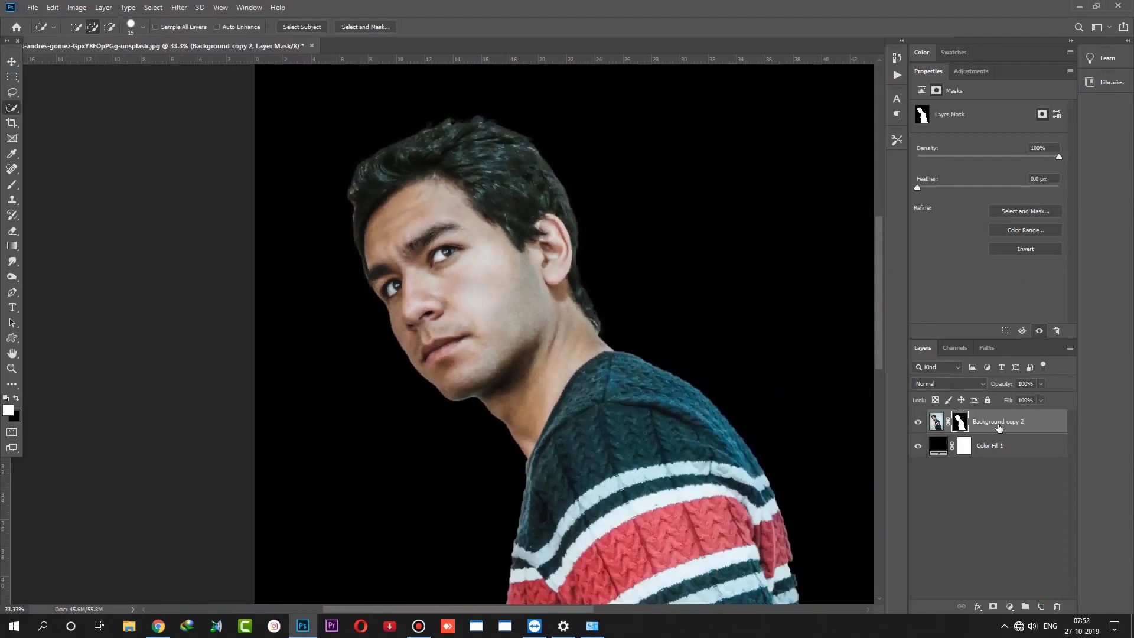
scroll(560, 527, "down", 2)
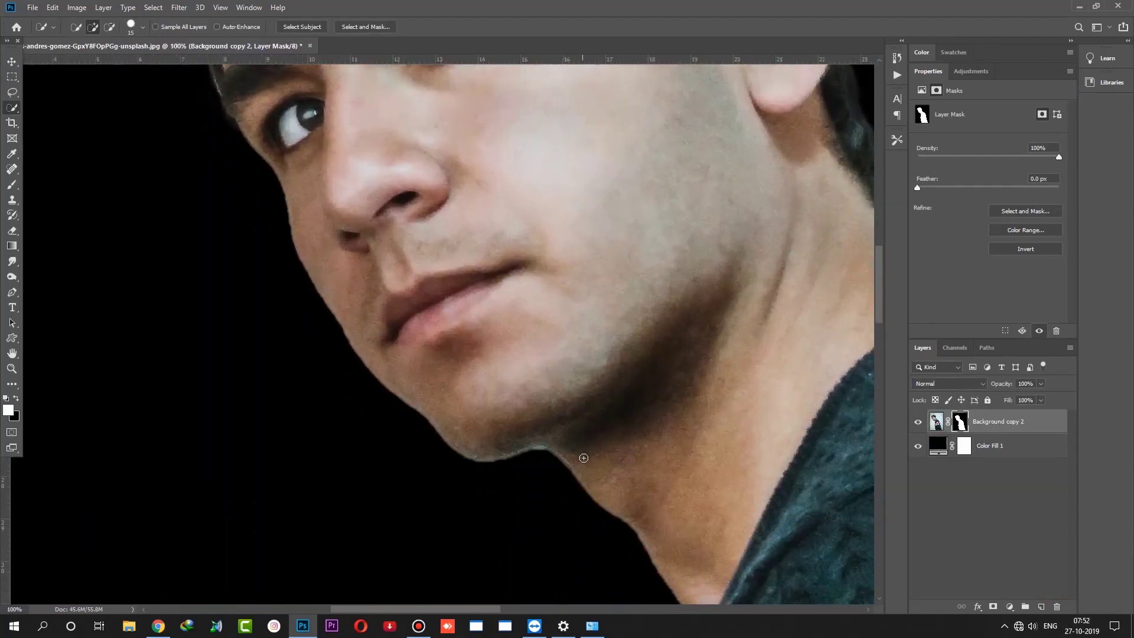
key("b")
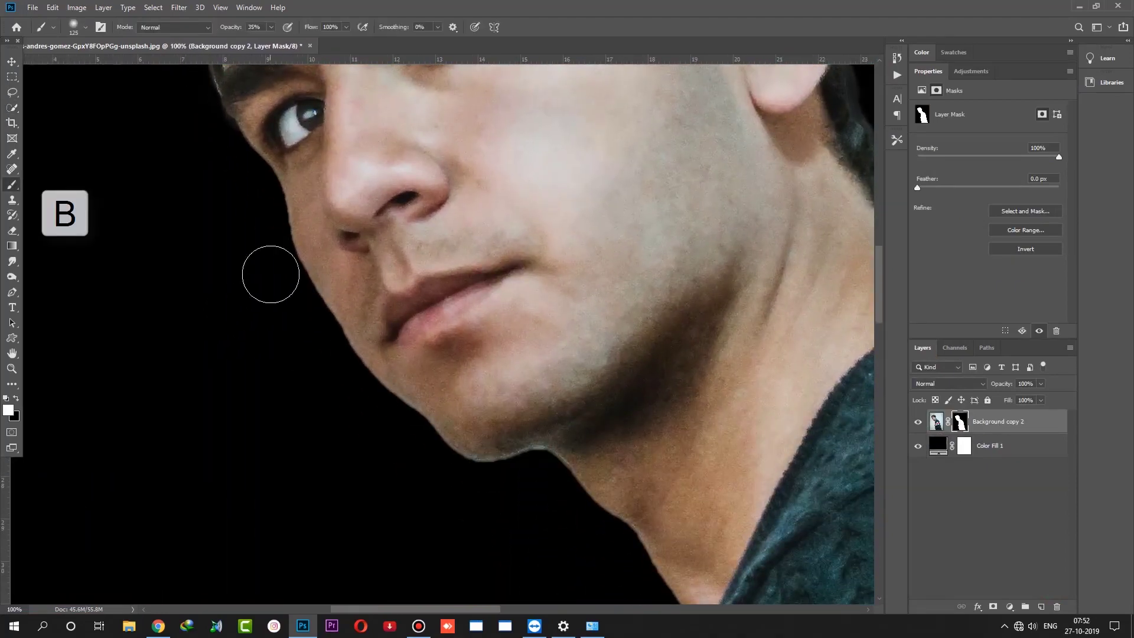
left_click(16, 398)
key("bracketleft")
key("bracketleft")
key("bracketleft")
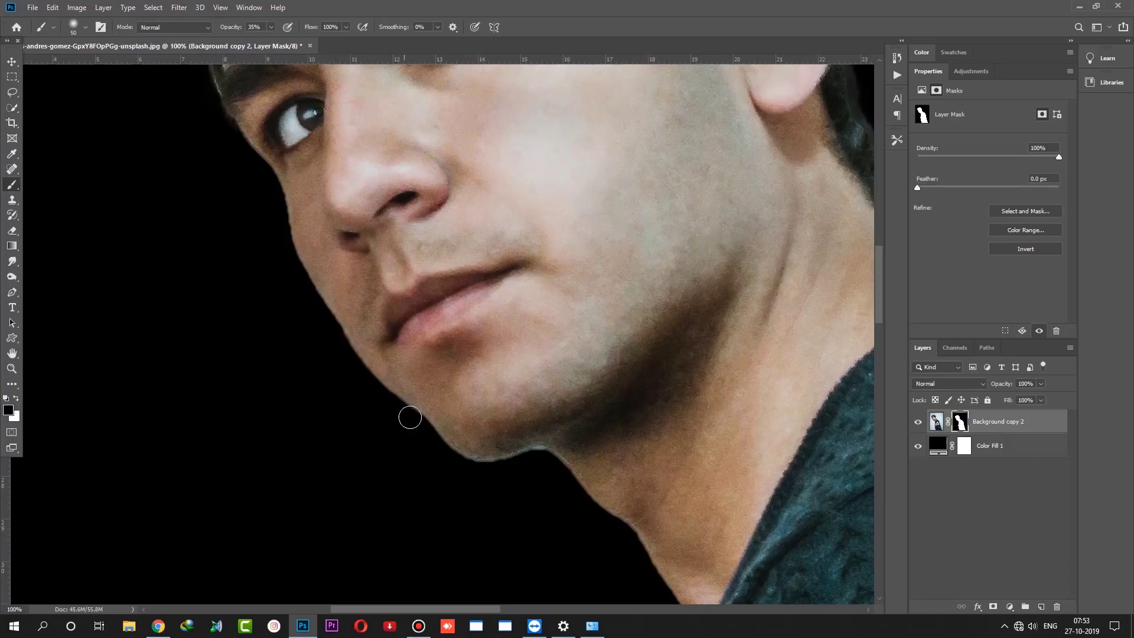
left_click_drag(518, 462, 548, 456)
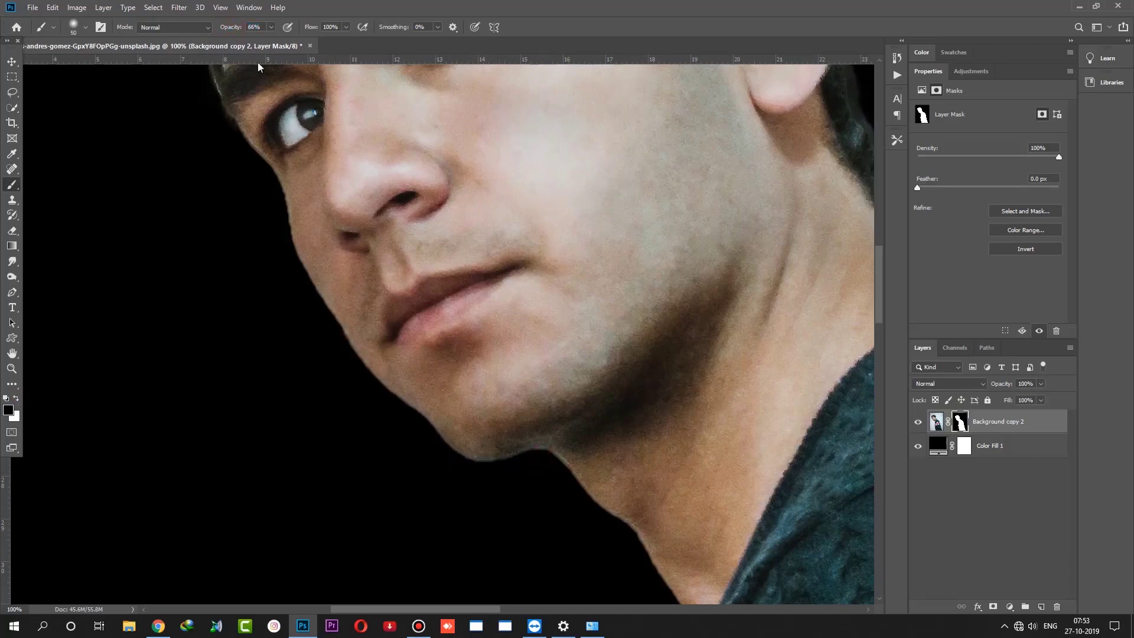
left_click(974, 446)
key("ctrl+0")
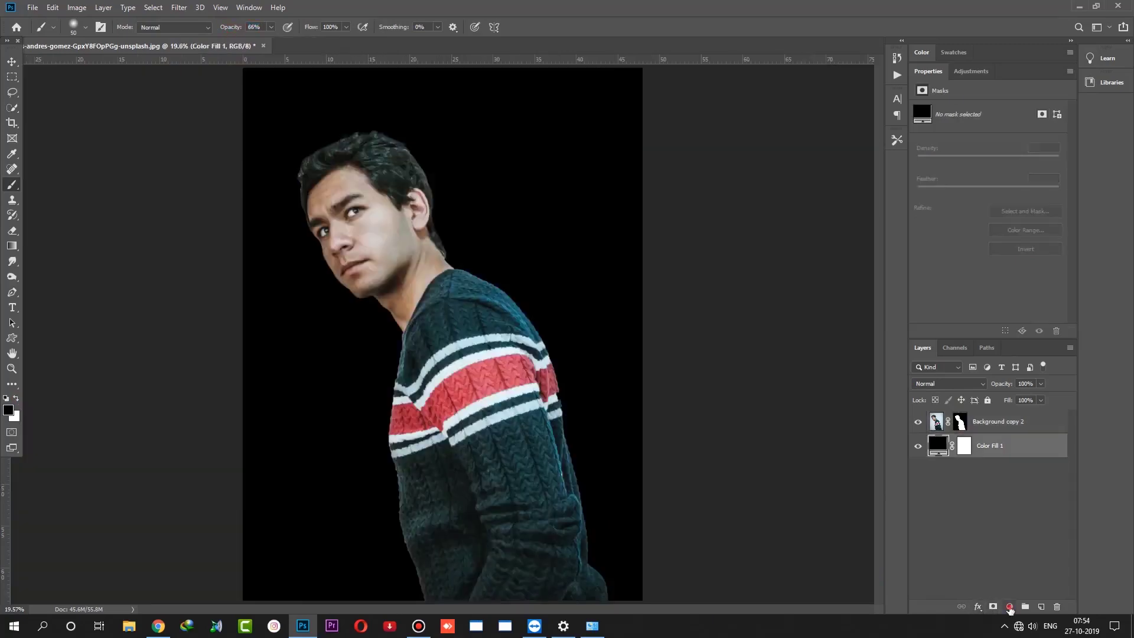
Step: Add a Gradient Fill layer from a preset and set its left stop to dark magenta
left_click(1010, 607)
left_click(1031, 411)
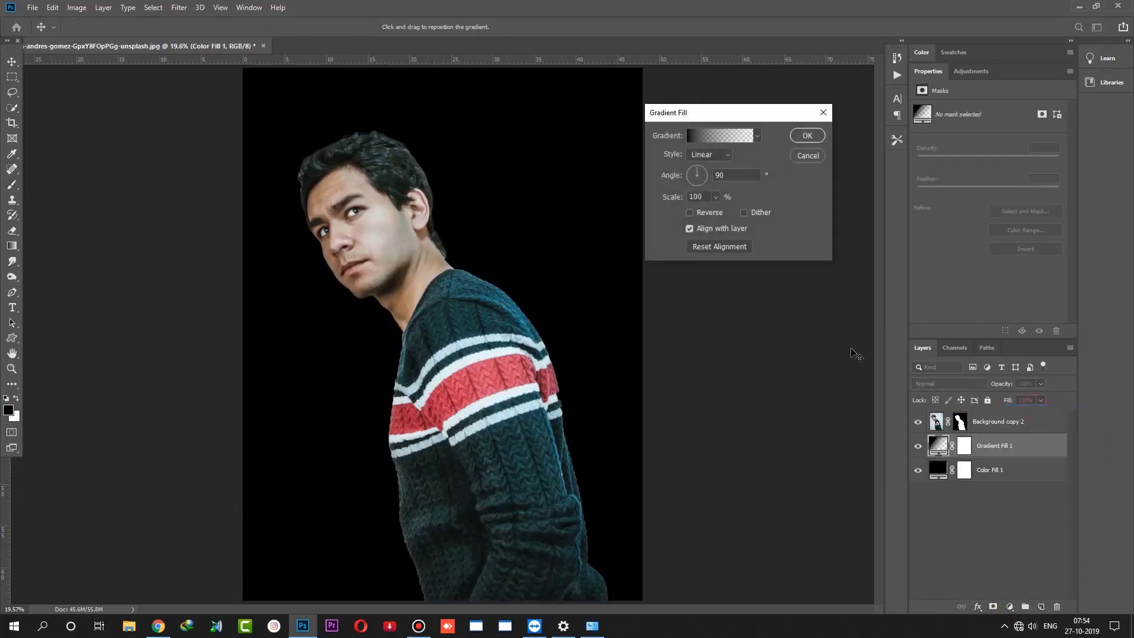
left_click(720, 137)
left_click(971, 97)
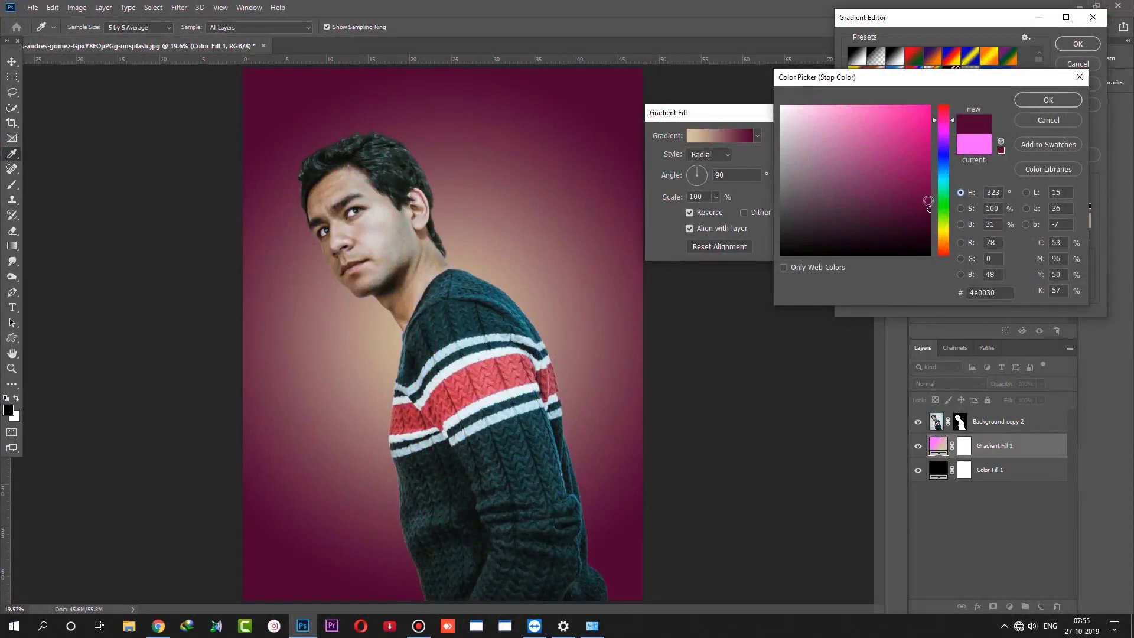
left_click_drag(928, 200, 937, 208)
left_click(1056, 100)
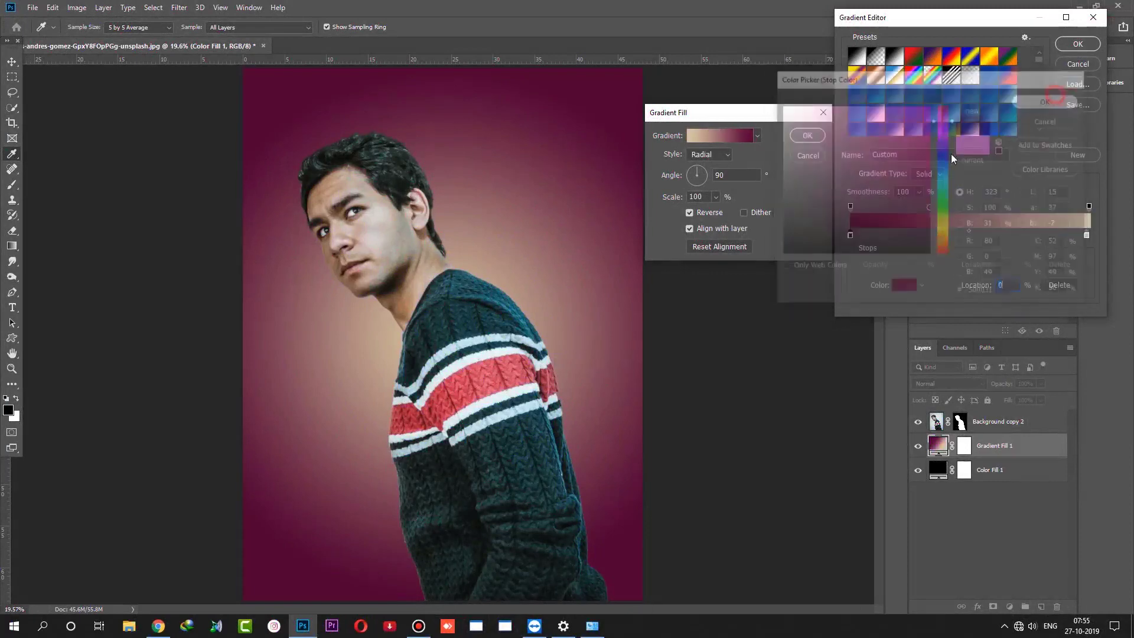
Step: Set the gradient's right stop to orange ffbc2b and accept the magenta-orange gradient
left_click(1090, 235)
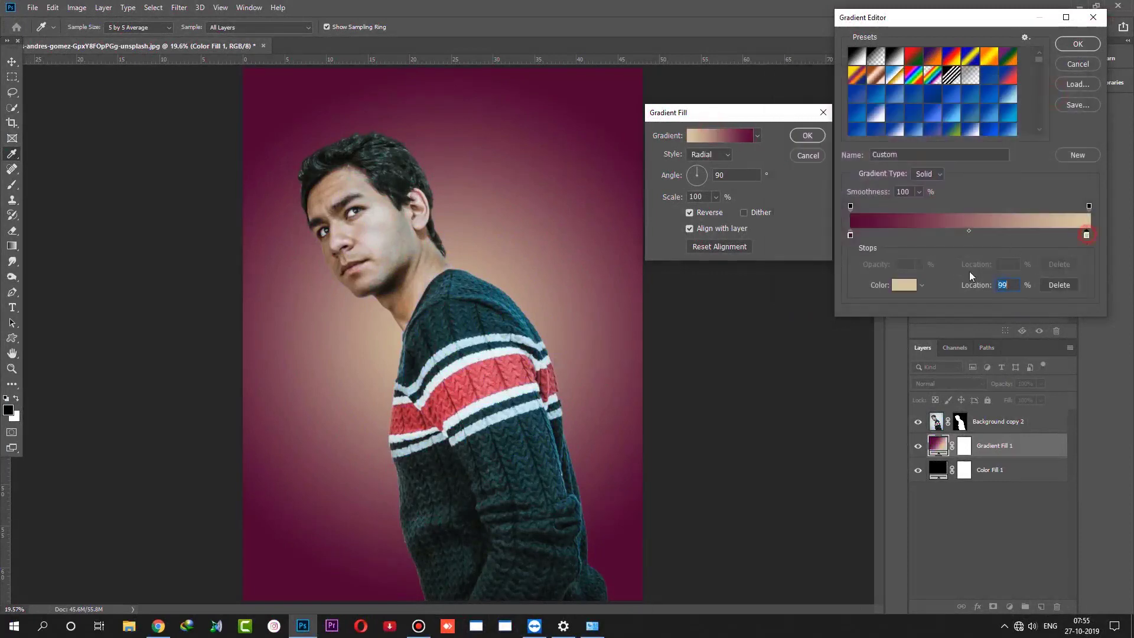
left_click(901, 285)
left_click_drag(815, 126, 803, 111)
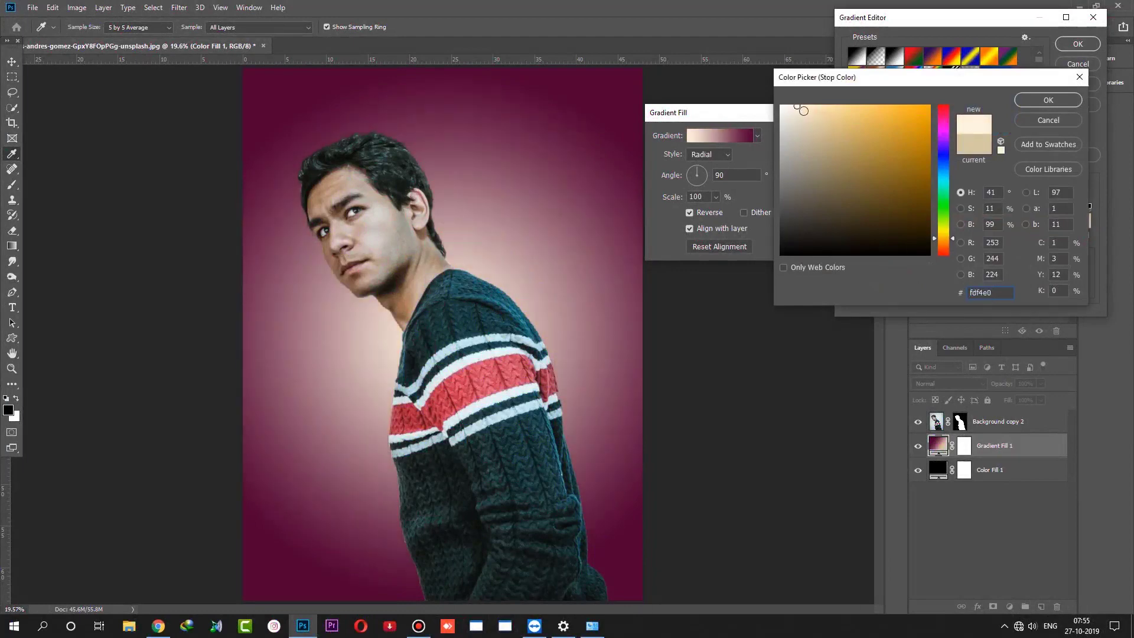
mouse_move(854, 152)
left_mouse_down()
mouse_move(930, 175)
mouse_move(899, 129)
mouse_move(905, 95)
left_mouse_up()
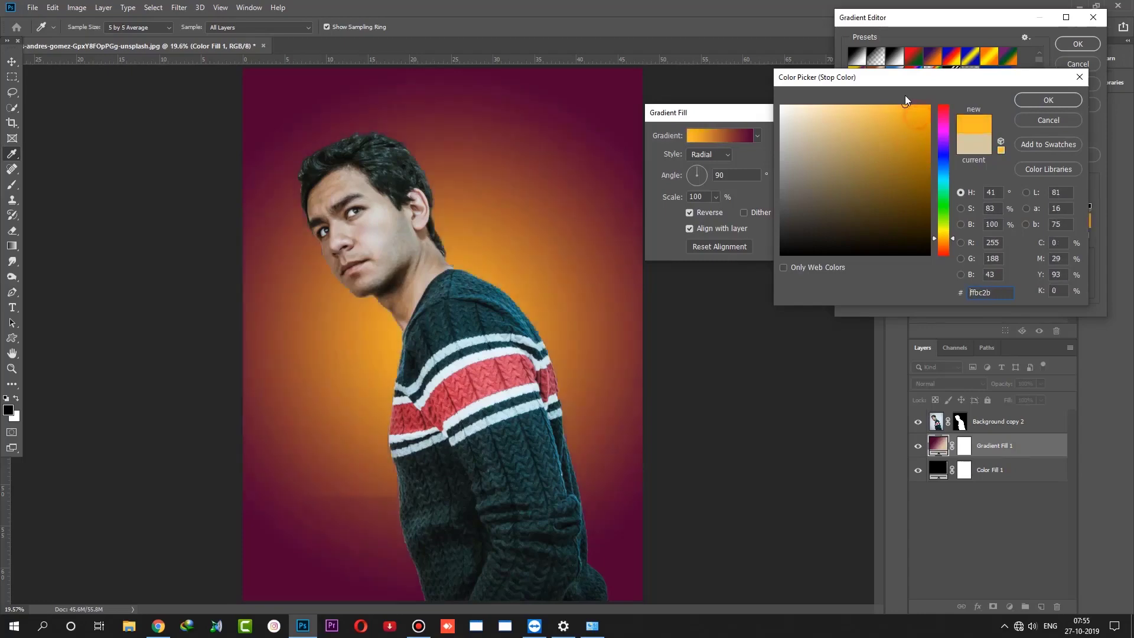
left_click(1049, 100)
left_click(1078, 43)
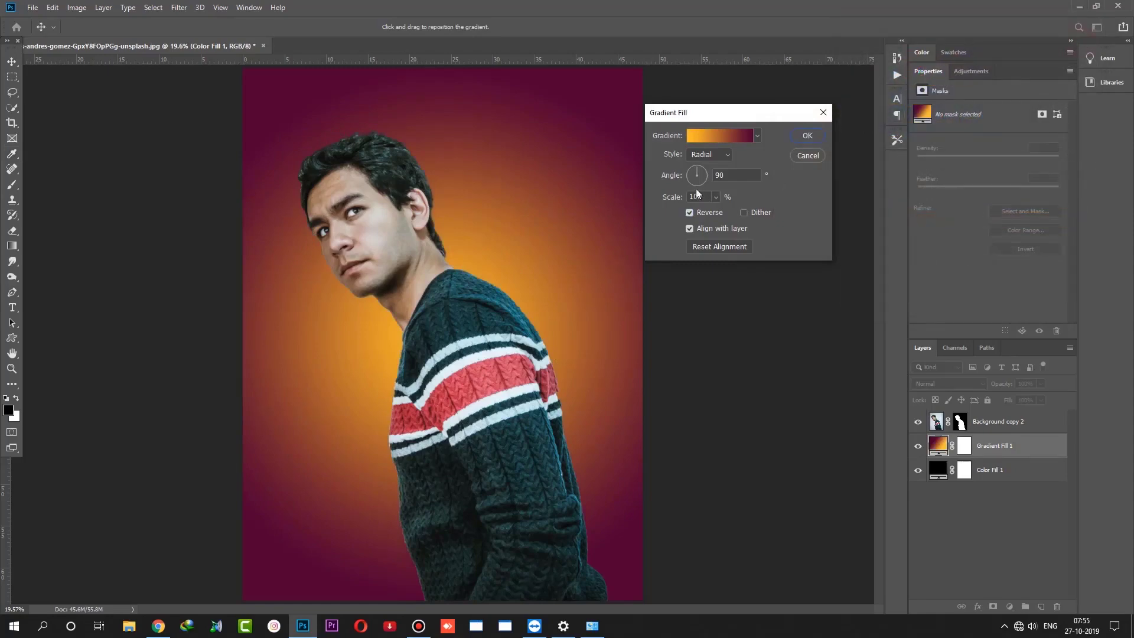
Step: Enlarge the radial gradient's scale and apply the Gradient Fill 1 layer
left_click_drag(674, 198, 668, 201)
left_click(806, 137)
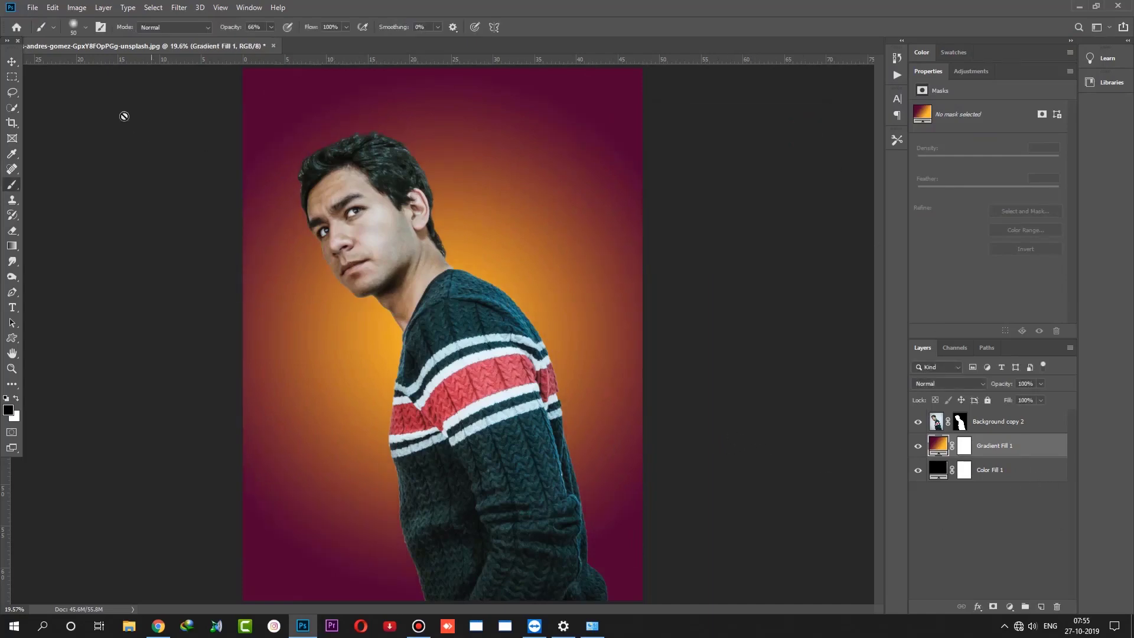
left_click(12, 61)
right_click(378, 214)
Step: Scale Background copy 2 to about 113%, move it down-right, and add an empty Layer 1 above
left_click(402, 218)
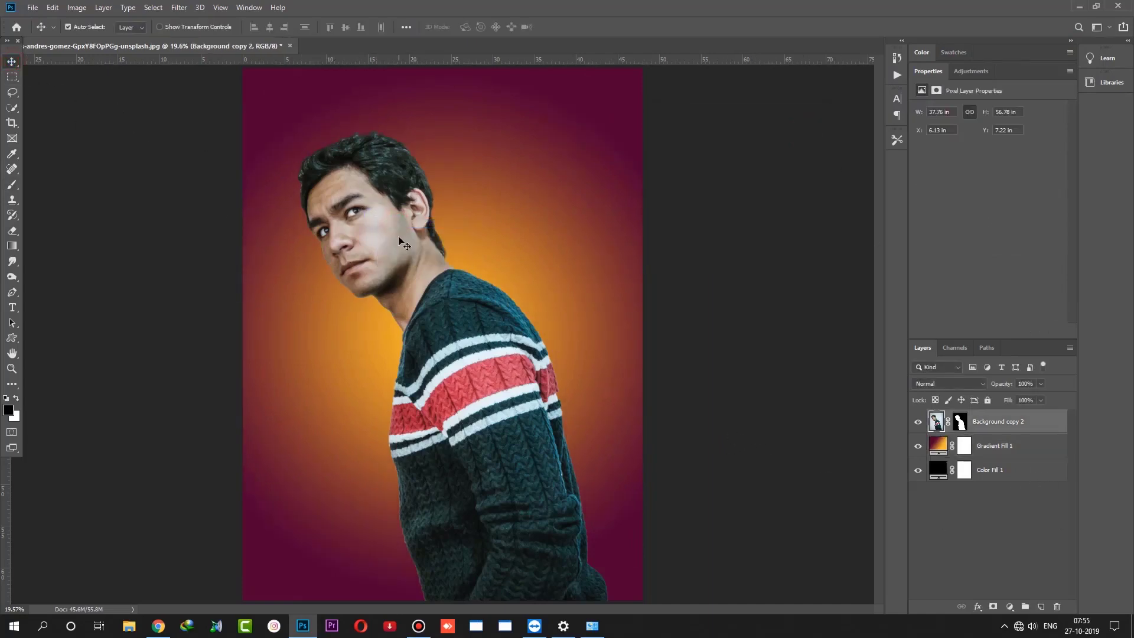
key("ctrl+t")
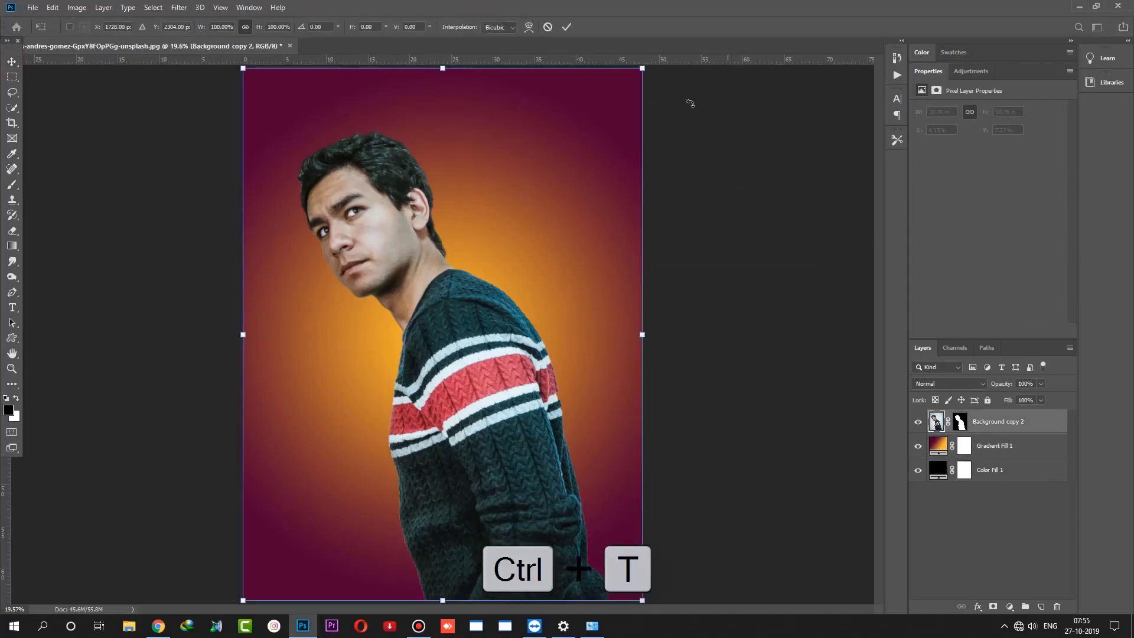
mouse_move(639, 69)
left_mouse_down()
mouse_move(629, 85)
mouse_move(673, 45)
left_mouse_up()
left_click_drag(507, 263, 524, 288)
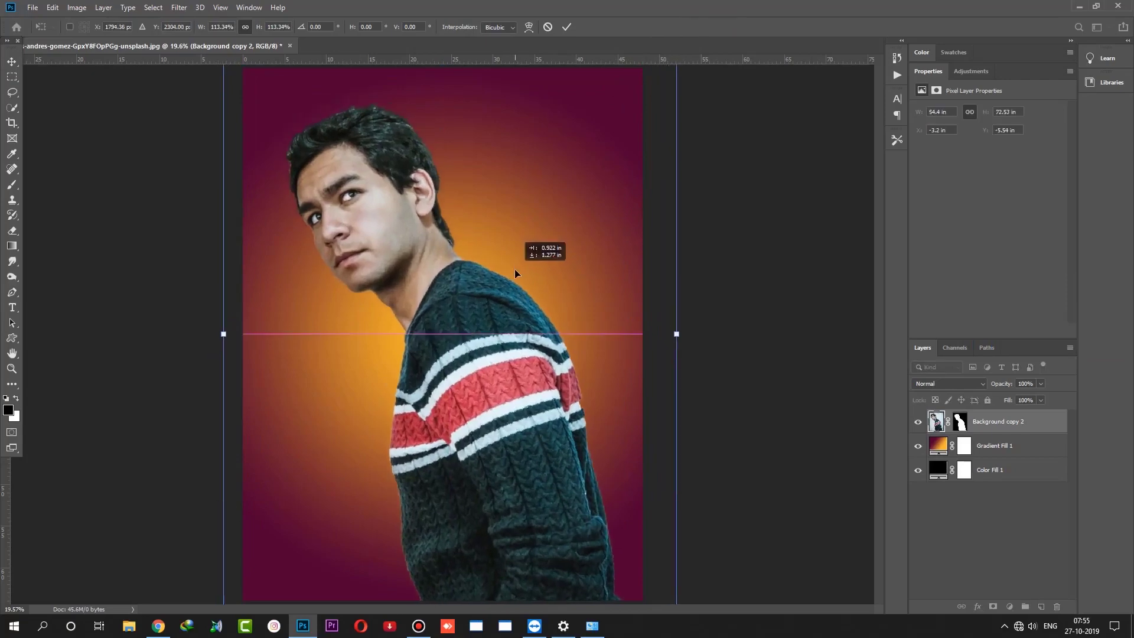
key("Return")
key("ctrl+plus")
key("ctrl+plus")
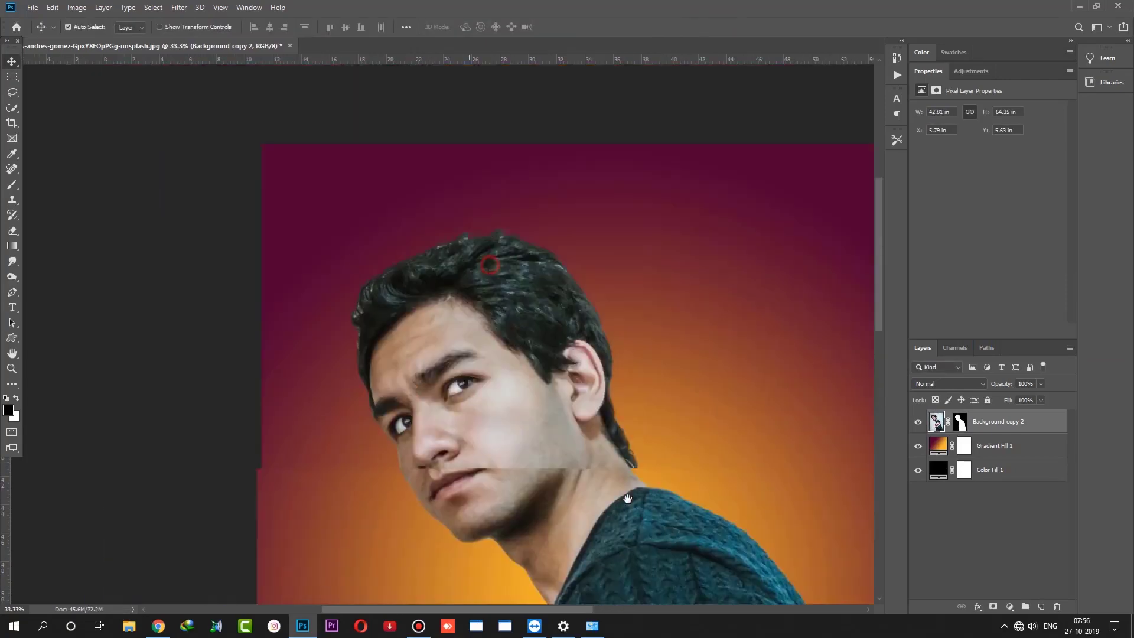
left_click(1042, 606)
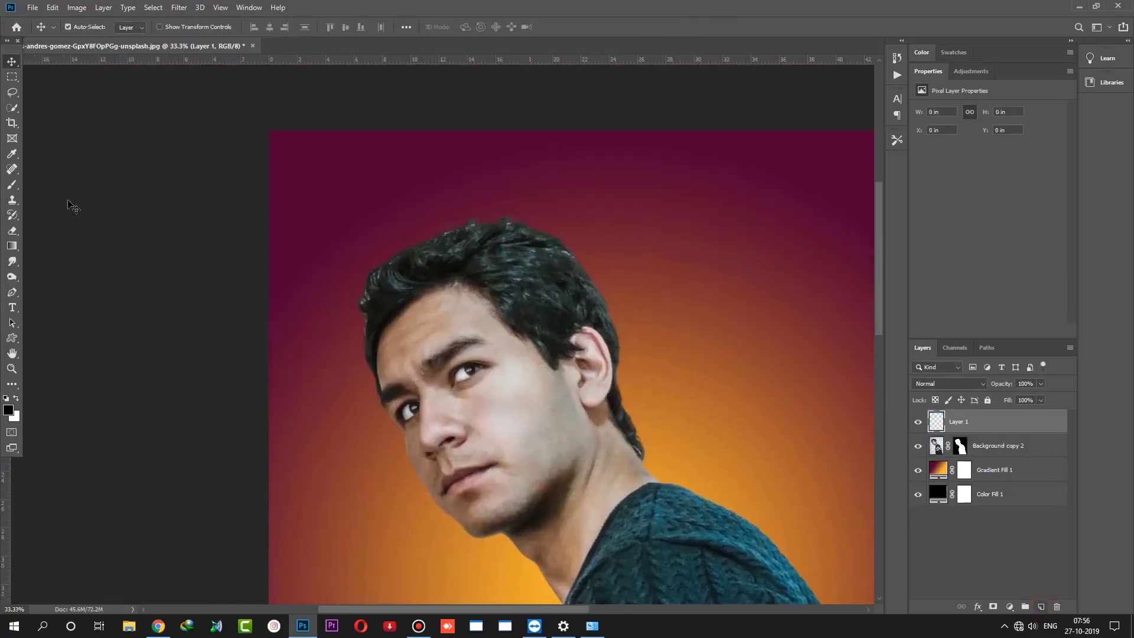
Step: Set up the Smudge tool with the Smudge 01 brush and zoom in on the face
left_click(10, 265)
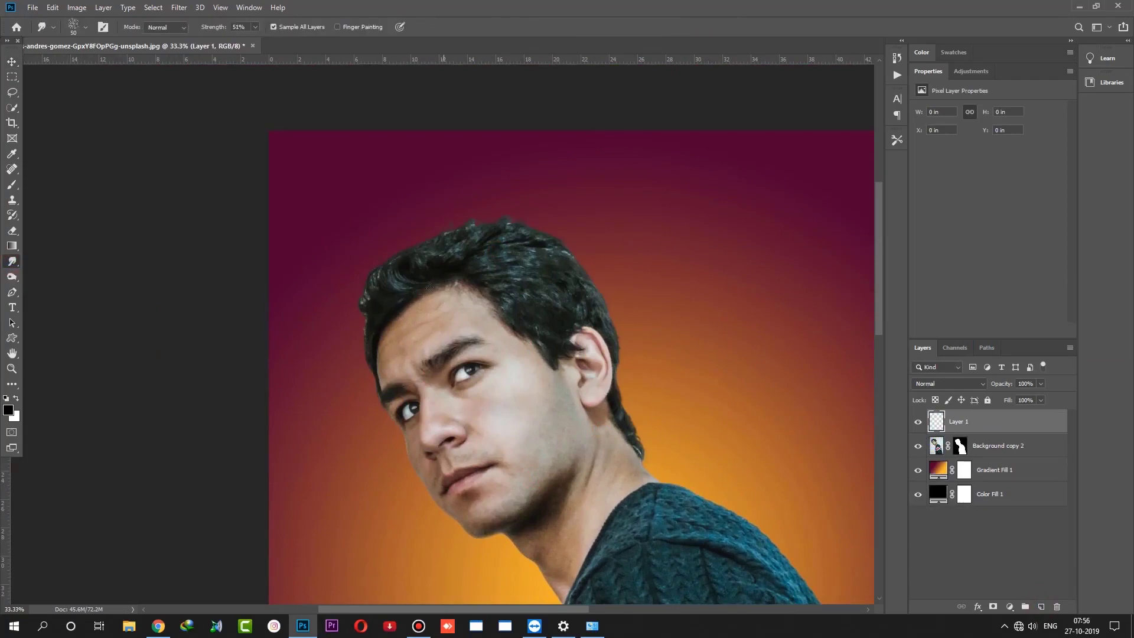
key("bracketright")
key("ctrl+plus")
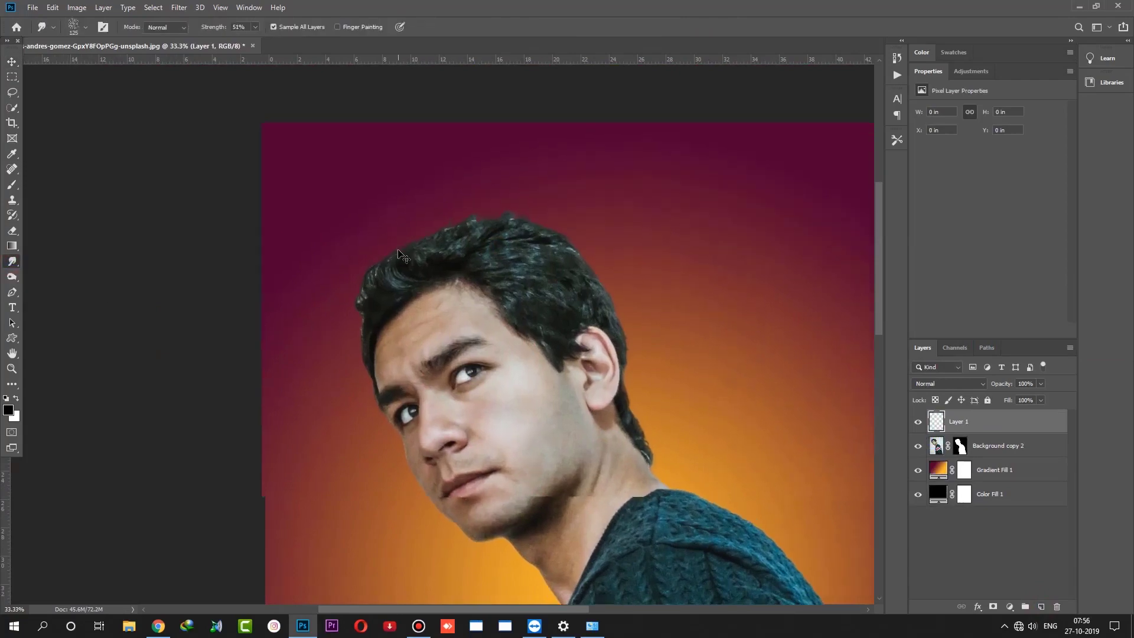
key("ctrl+plus")
key("ctrl+minus")
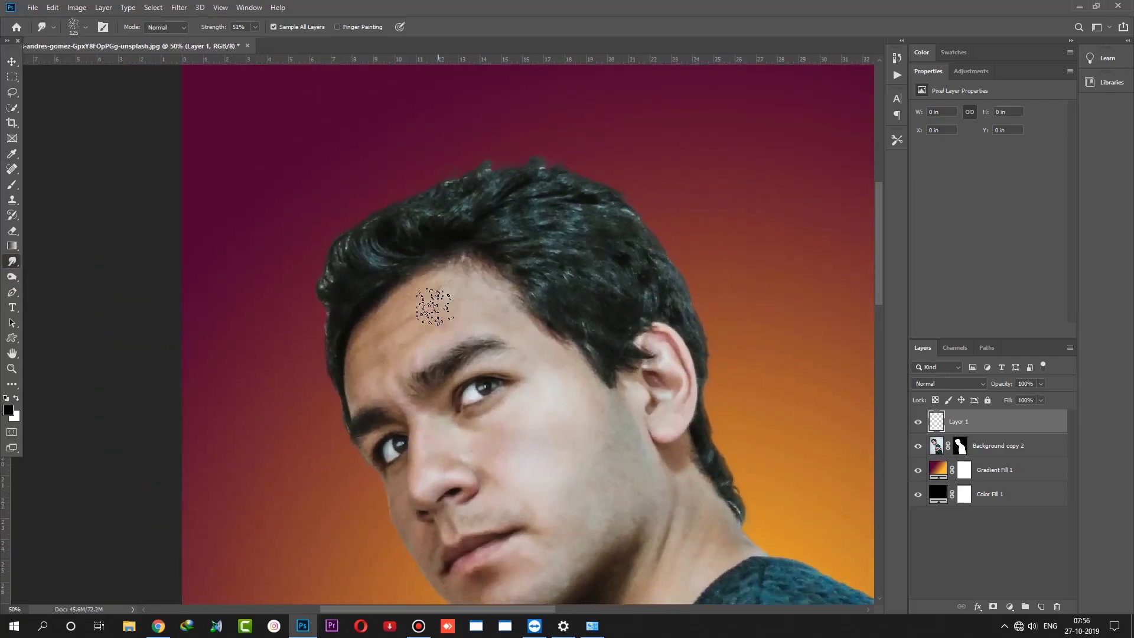
scroll(422, 392, "down", 1)
key("ctrl+plus")
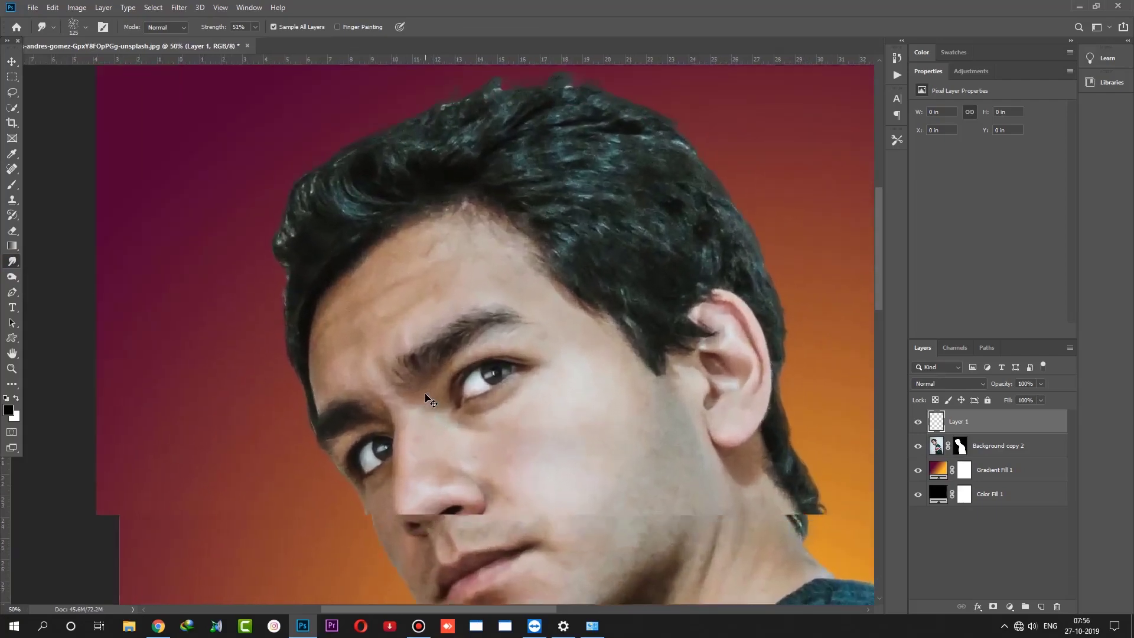
key("ctrl+plus")
left_click_drag(370, 364, 370, 336)
right_click(370, 337)
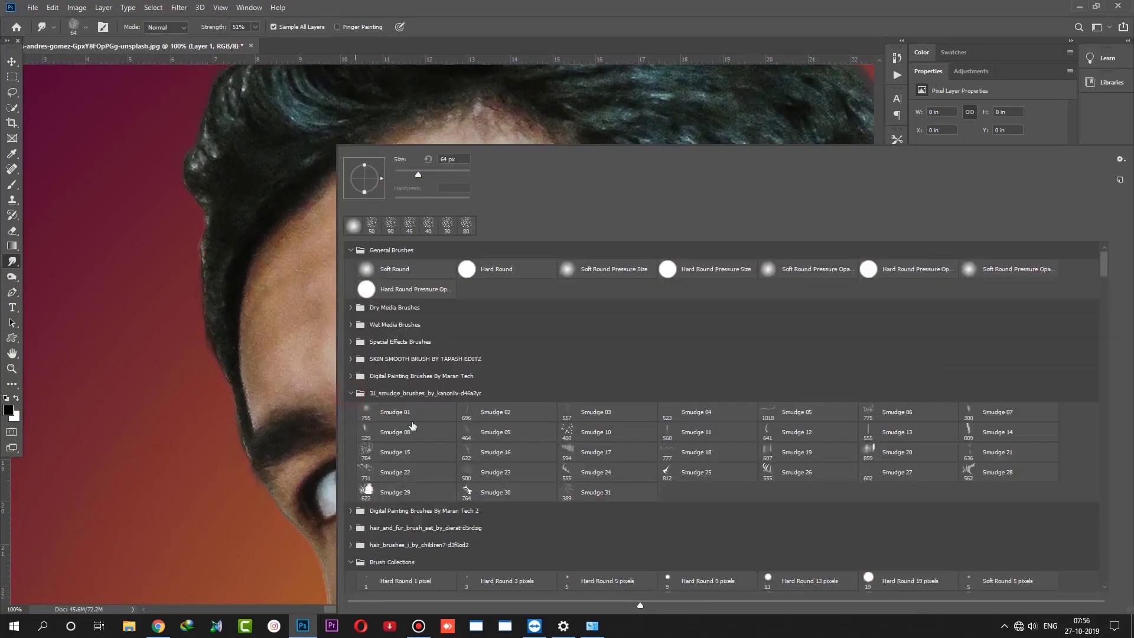
left_click(397, 412)
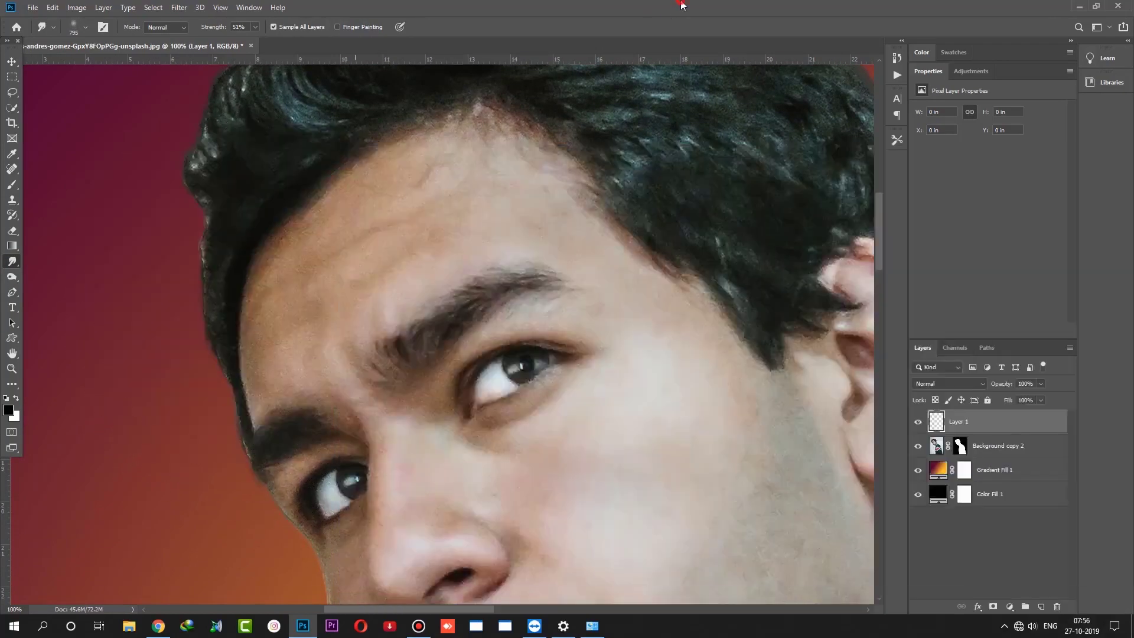
key("Return")
key("bracketleft")
key("bracketleft")
key("bracketleft")
key("bracketright")
key("bracketright")
Step: Smudge the forehead skin along the hairline at 40% strength with a 125 brush
left_click_drag(378, 165, 444, 146)
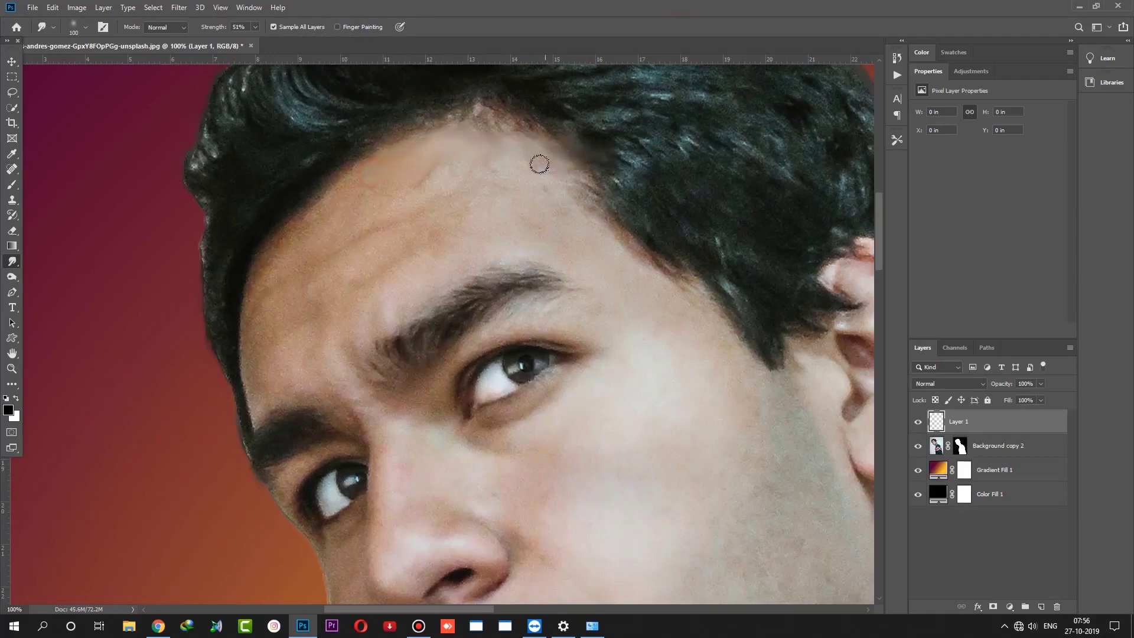
left_click_drag(222, 30, 208, 29)
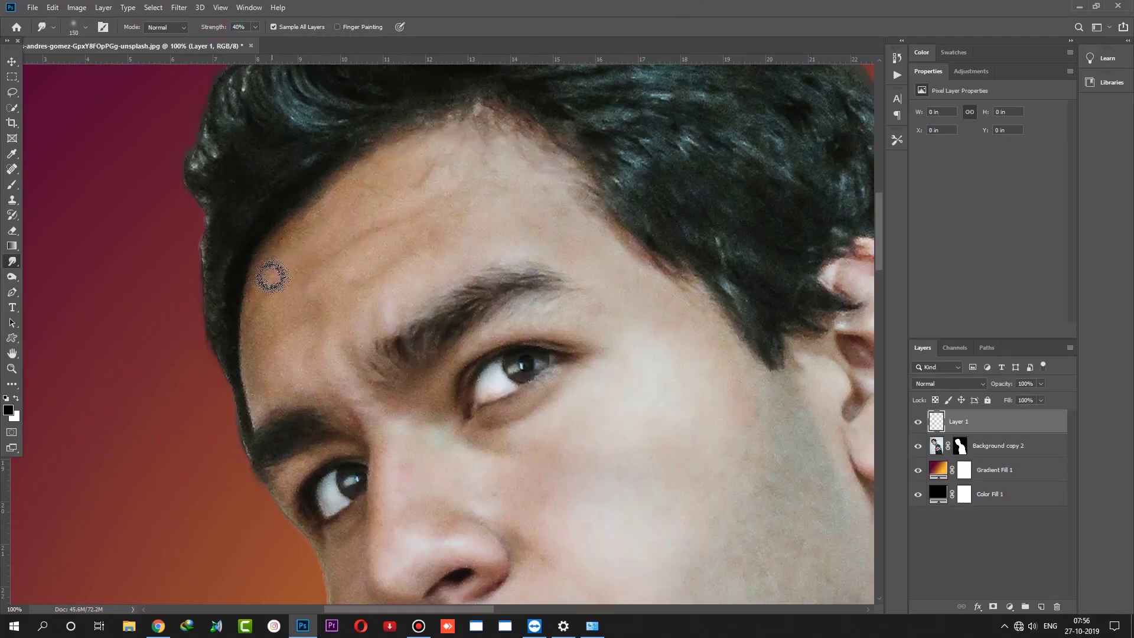
left_click_drag(271, 274, 476, 130)
key("]")
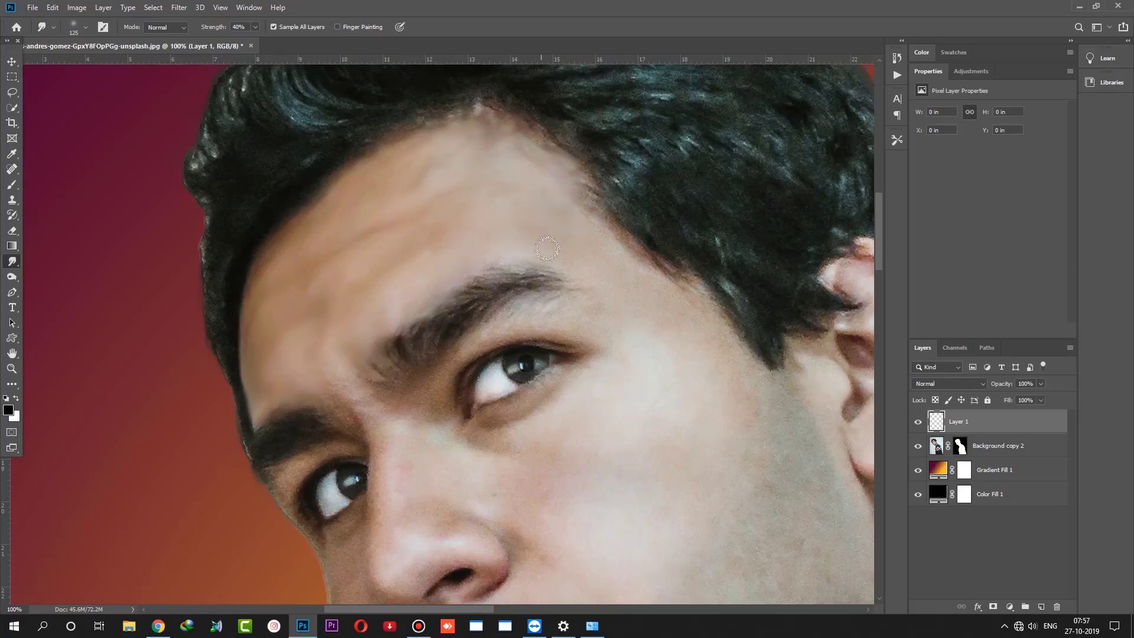
left_click_drag(624, 249, 644, 289)
Step: Lower smudge strength to 29% and smooth the cheek below the eye and beside the nose
key("bracketright")
key("bracketright")
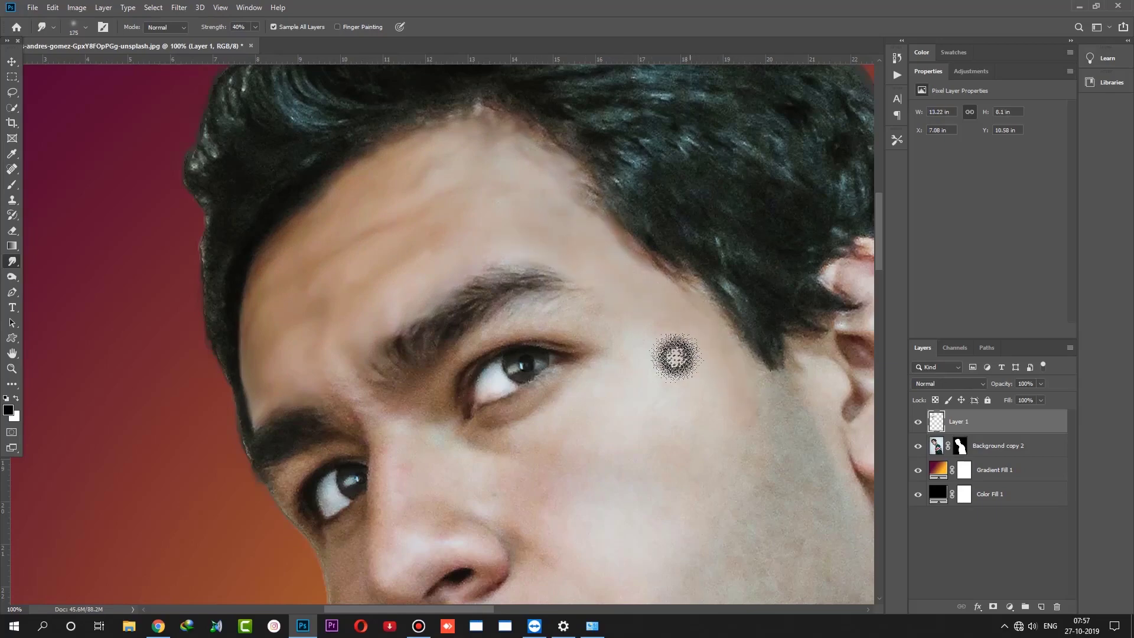
key("2")
key("9")
mouse_move(659, 362)
left_mouse_down()
mouse_move(666, 357)
mouse_move(704, 438)
left_mouse_up()
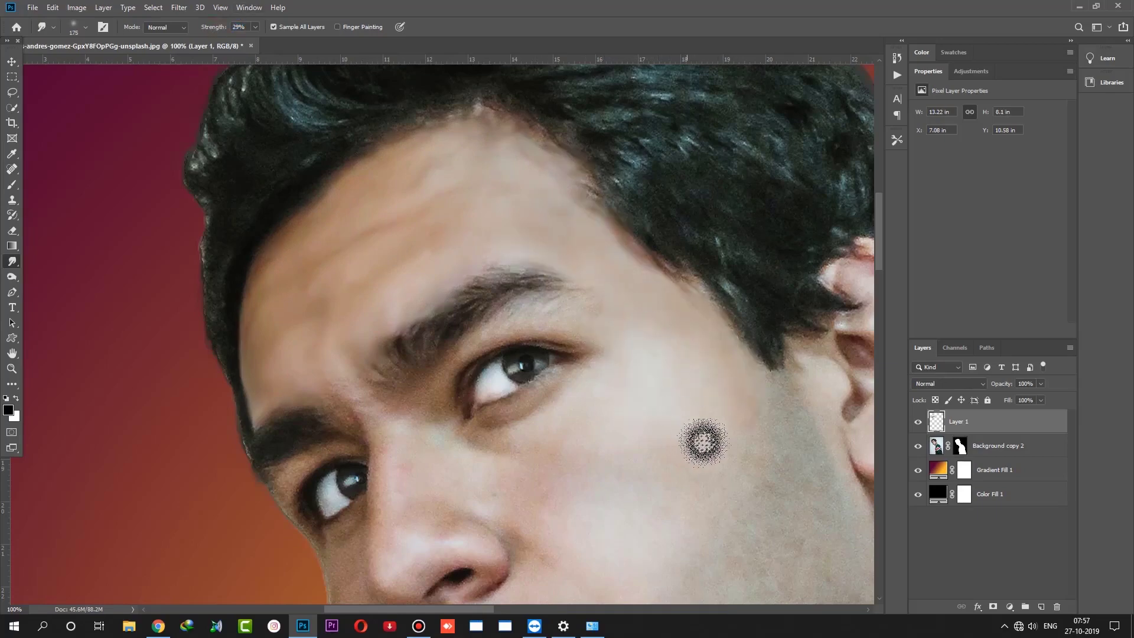
left_click_drag(698, 498, 627, 383)
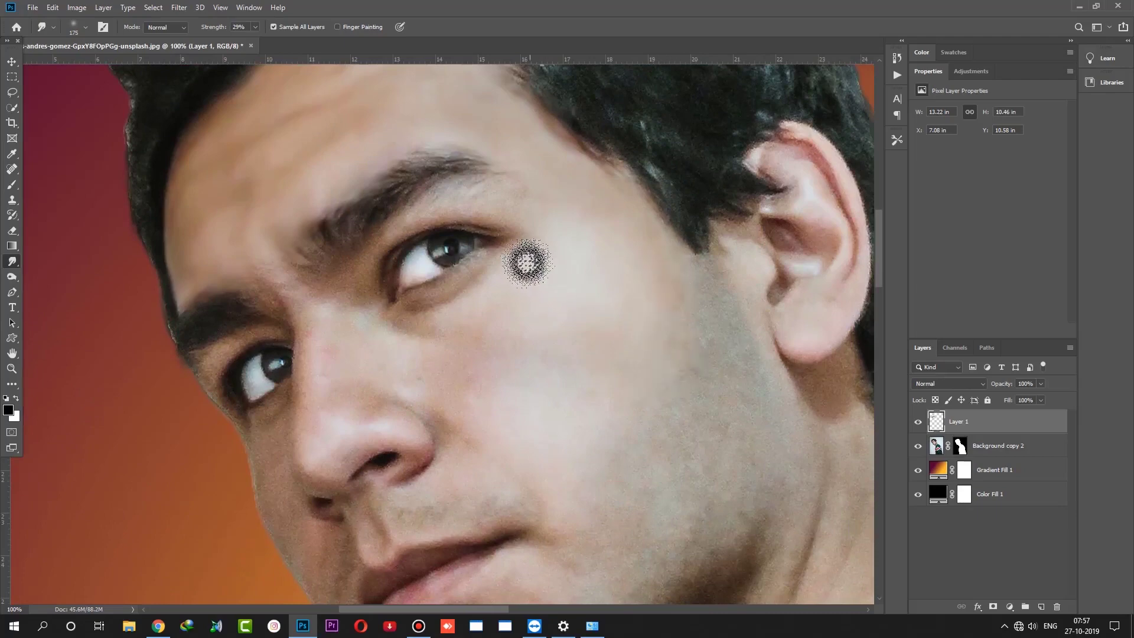
left_click_drag(564, 355, 588, 347)
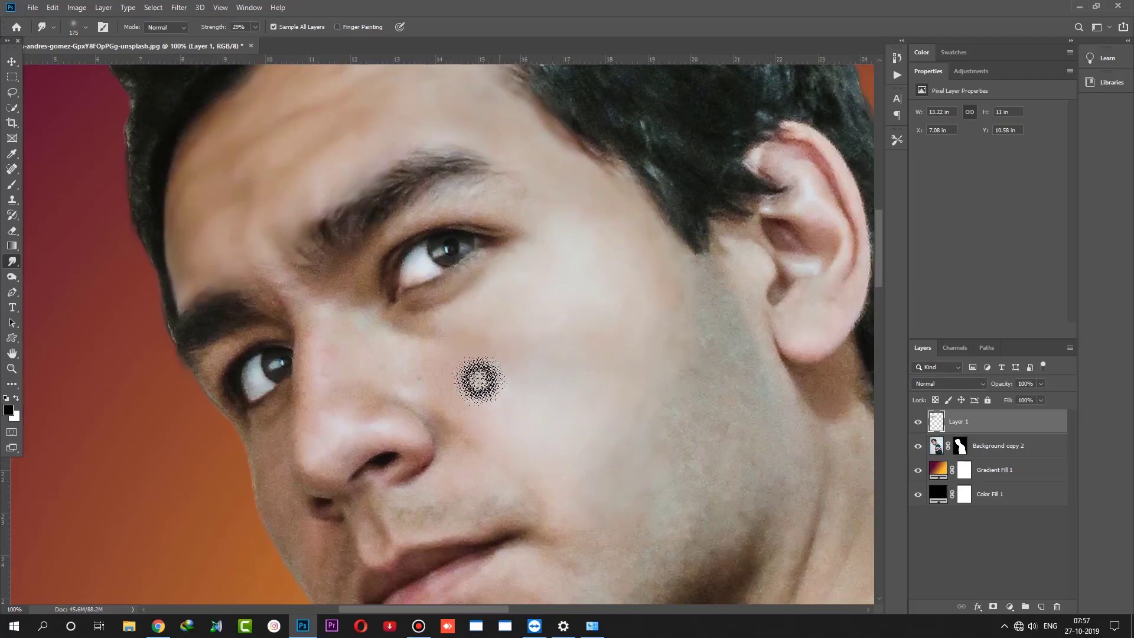
Step: Smooth the skin near the inner eyebrow, around the nose and under the eye with smaller brushes
key("bracketleft")
key("bracketleft")
key("bracketleft")
left_click_drag(342, 285, 354, 271)
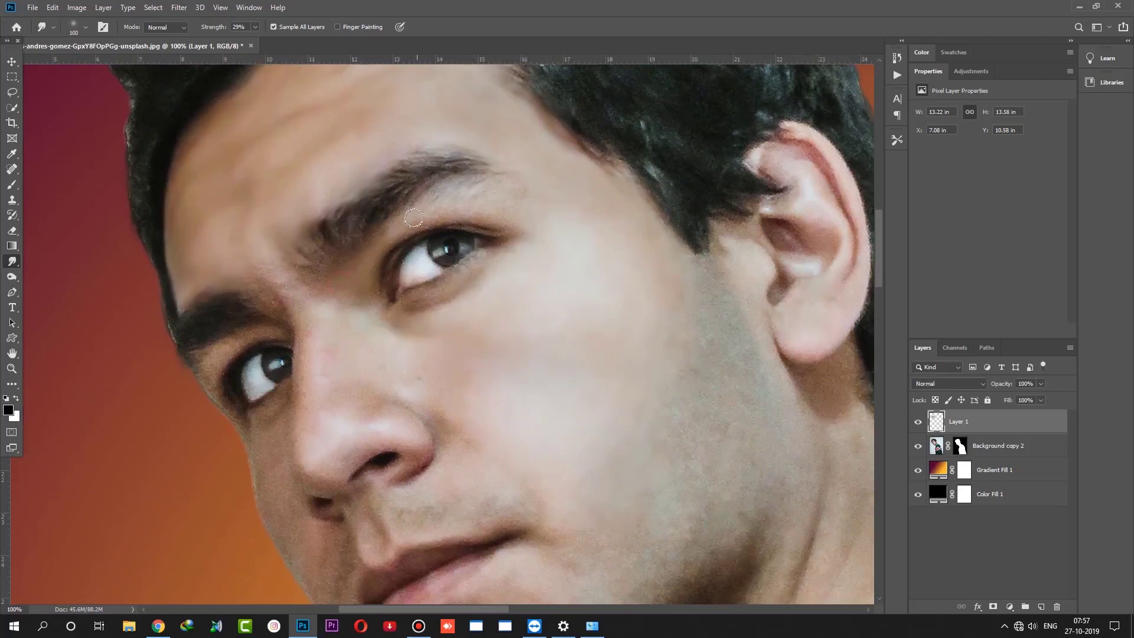
key("bracketright")
key("bracketright")
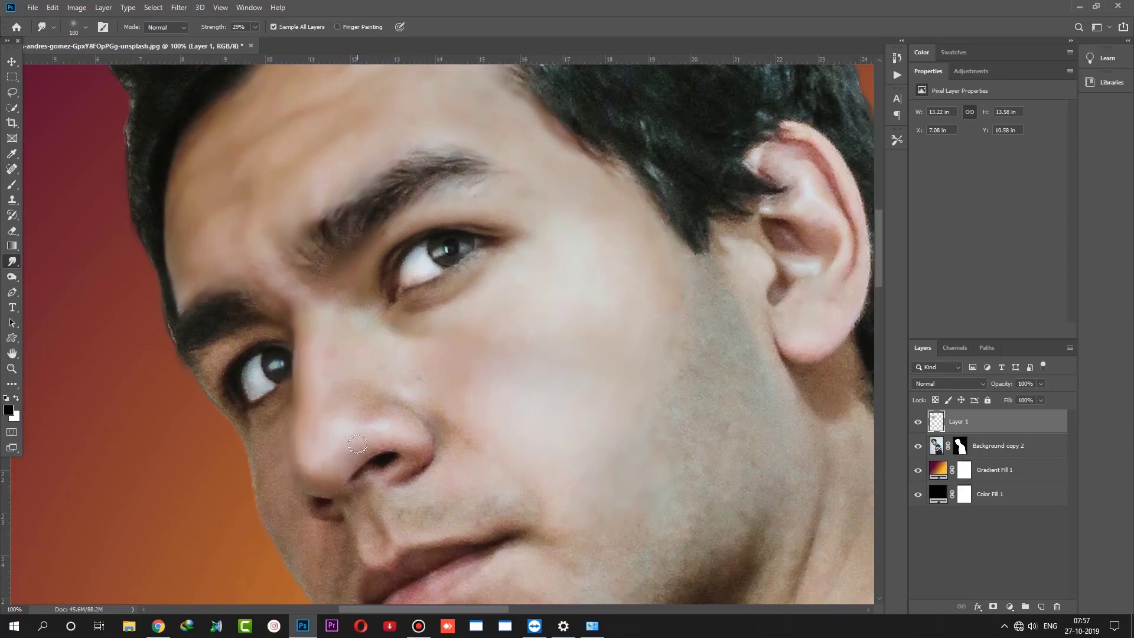
key("bracketleft")
key("bracketleft")
key("bracketleft")
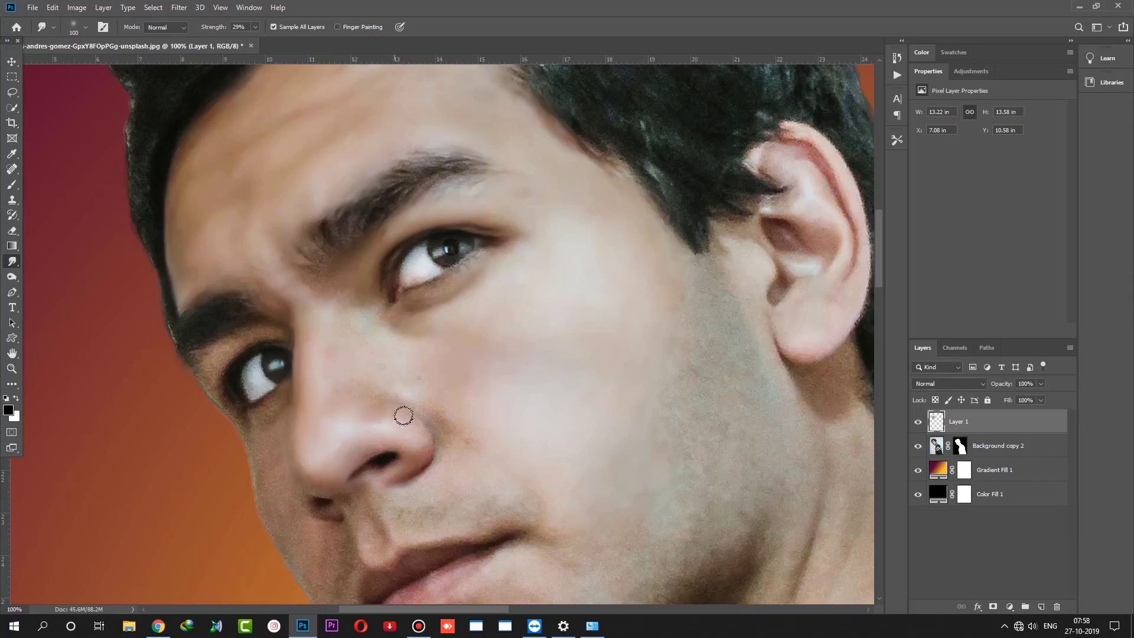
key("bracketright")
key("bracketright")
key("bracketleft")
key("bracketleft")
key("bracketleft")
key("bracketright")
key("bracketright")
key("bracketright")
left_click_drag(506, 449, 524, 394)
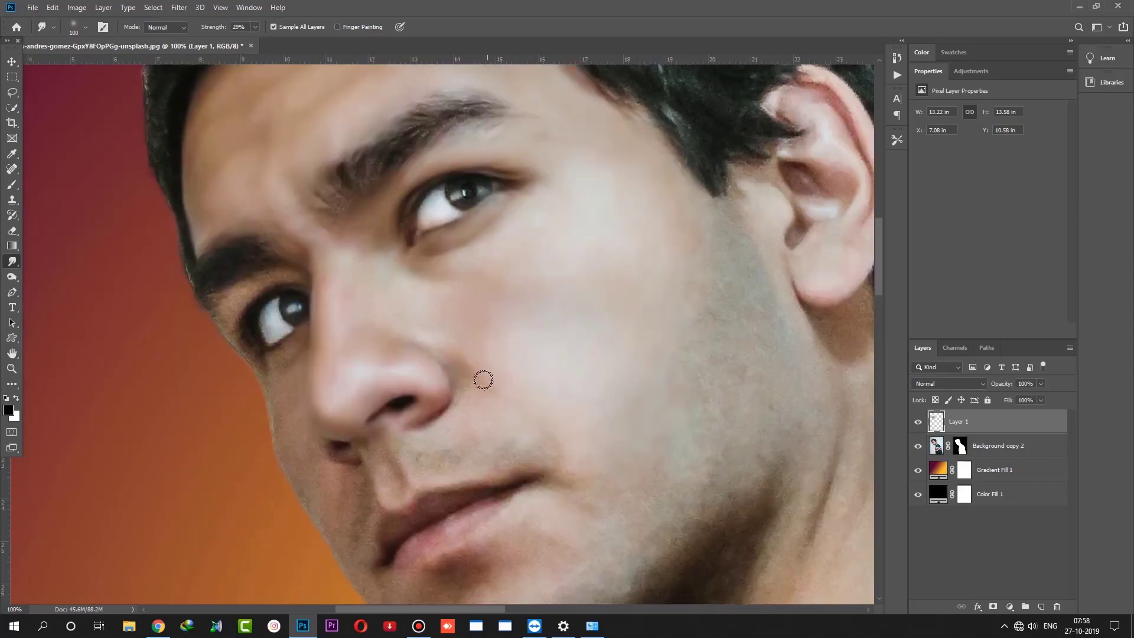
key("bracketleft")
key("bracketleft")
key("bracketleft")
key("bracketright")
key("bracketright")
left_click_drag(635, 389, 639, 347)
key("bracketright")
key("bracketright")
key("bracketright")
scroll(662, 284, "down", 2)
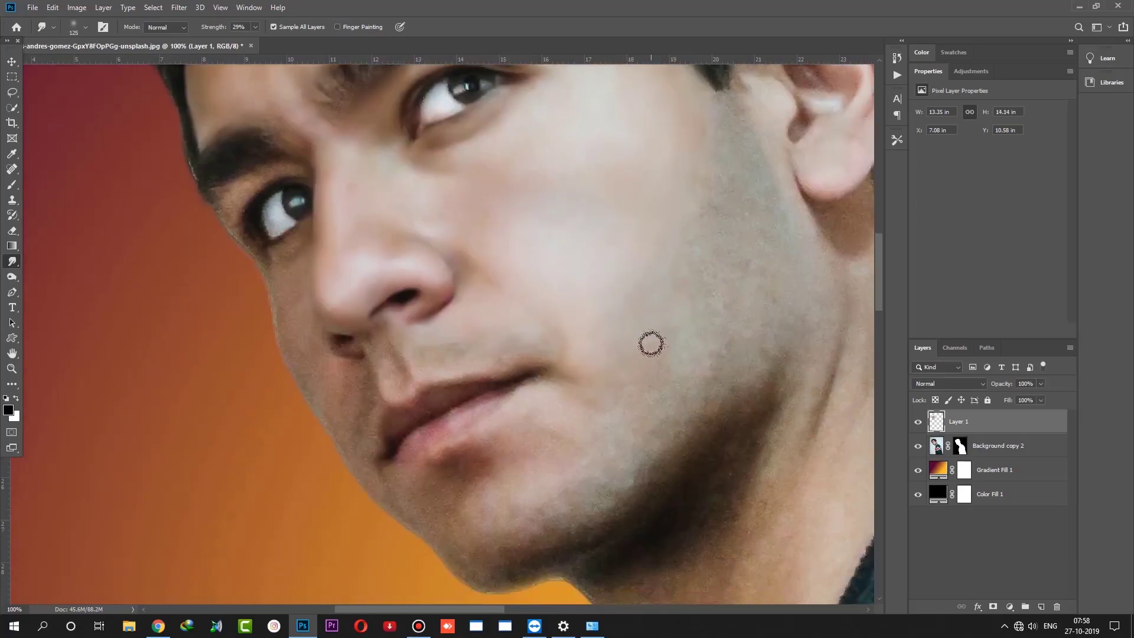
Step: Smooth the lower lip, jaw and chin edge, then clip Layer 1 to Background copy 2
left_click(481, 433)
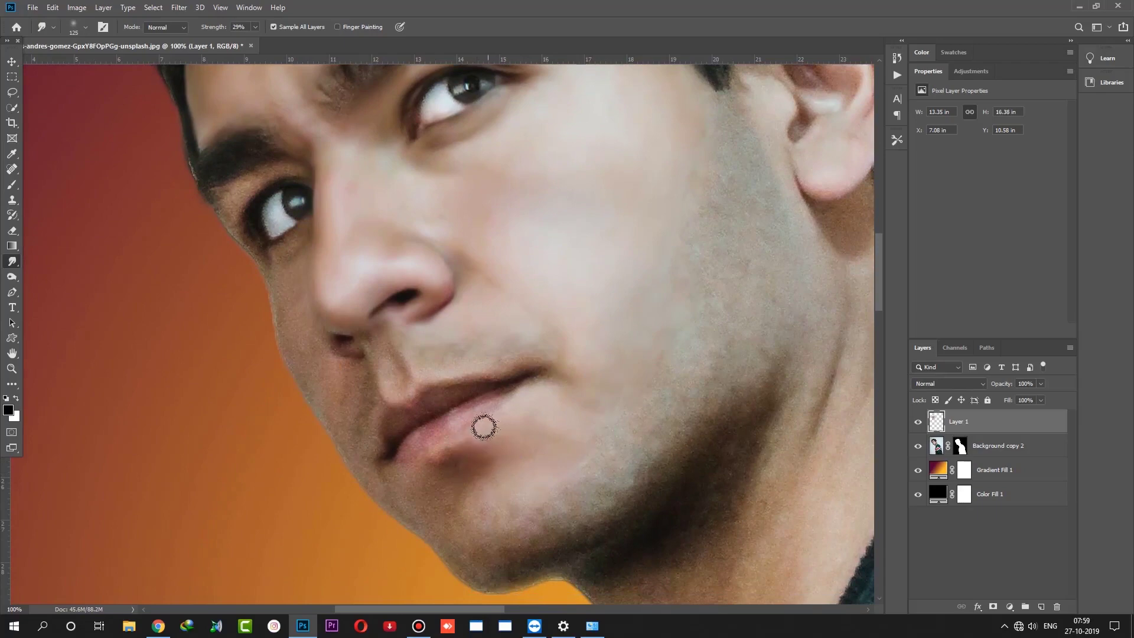
key("bracketleft")
key("bracketleft")
key("bracketleft")
key("bracketright")
key("bracketright")
key("bracketright")
left_click_drag(410, 508, 514, 515)
key("bracketleft")
key("bracketleft")
left_click_drag(570, 471, 393, 509)
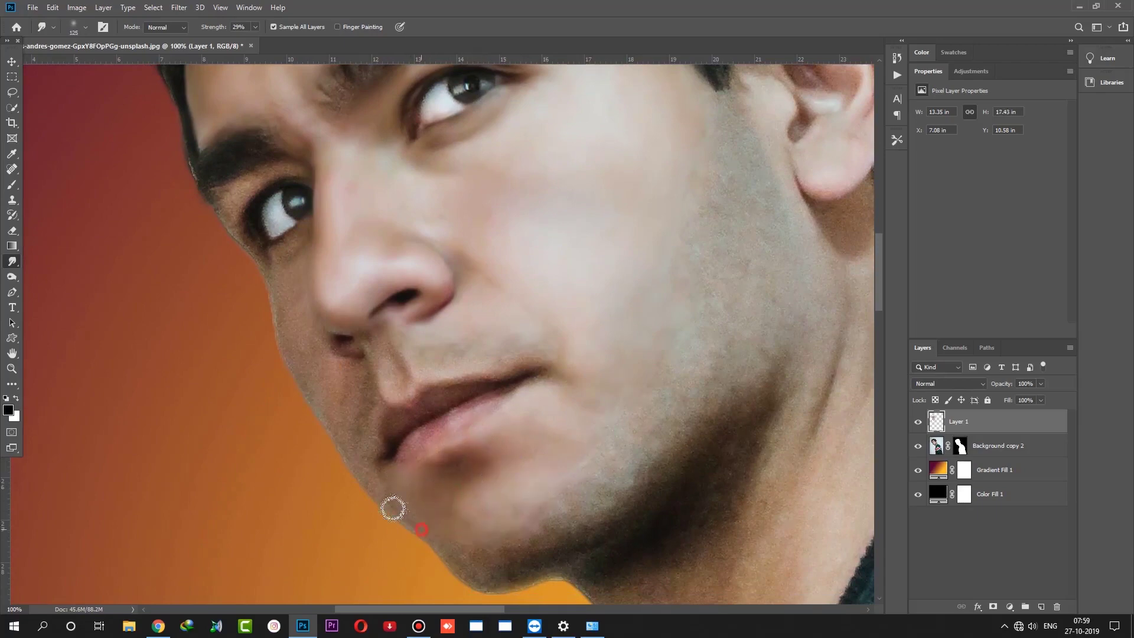
left_click(943, 433, "alt")
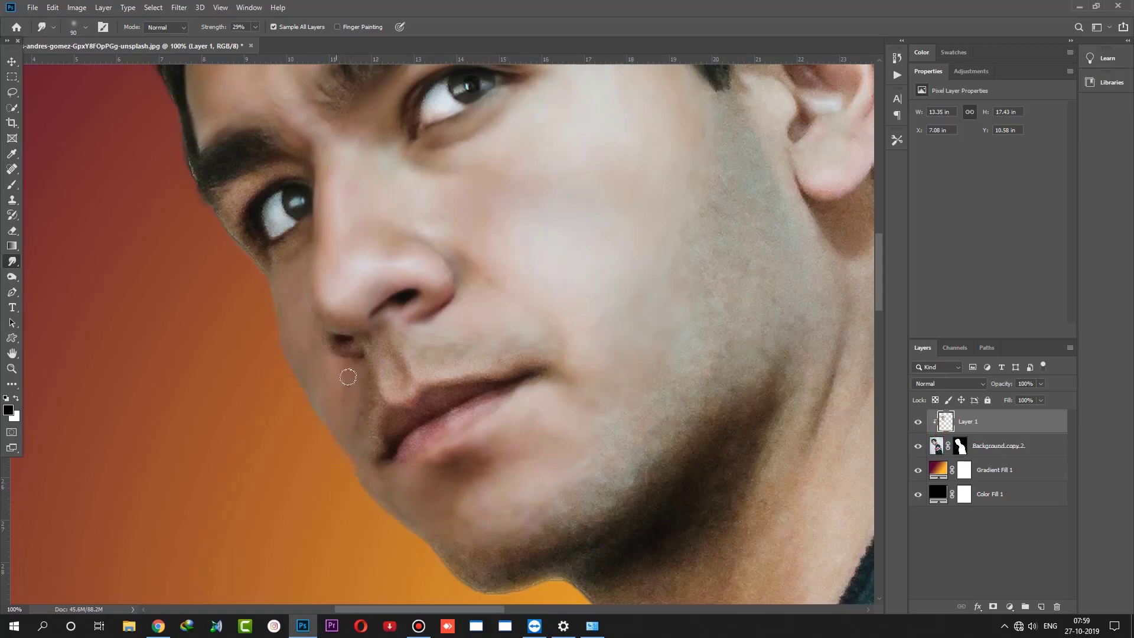
Step: Smudge the skin at the lip corner with a smaller brush
left_click_drag(389, 369, 444, 465)
key("bracketleft")
key("bracketleft")
key("bracketleft")
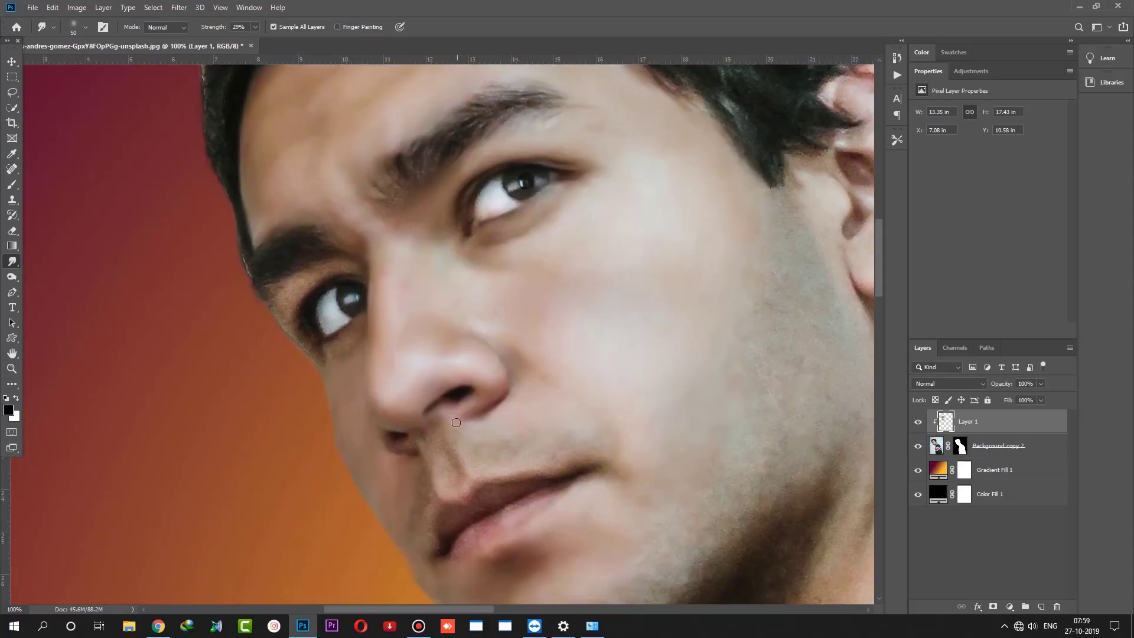
left_click_drag(571, 463, 585, 479)
left_click_drag(449, 500, 455, 563)
Step: Smooth the skin around the earlobe and along the hair edge near the ear
left_click_drag(557, 411, 303, 503)
key("bracketright")
key("bracketright")
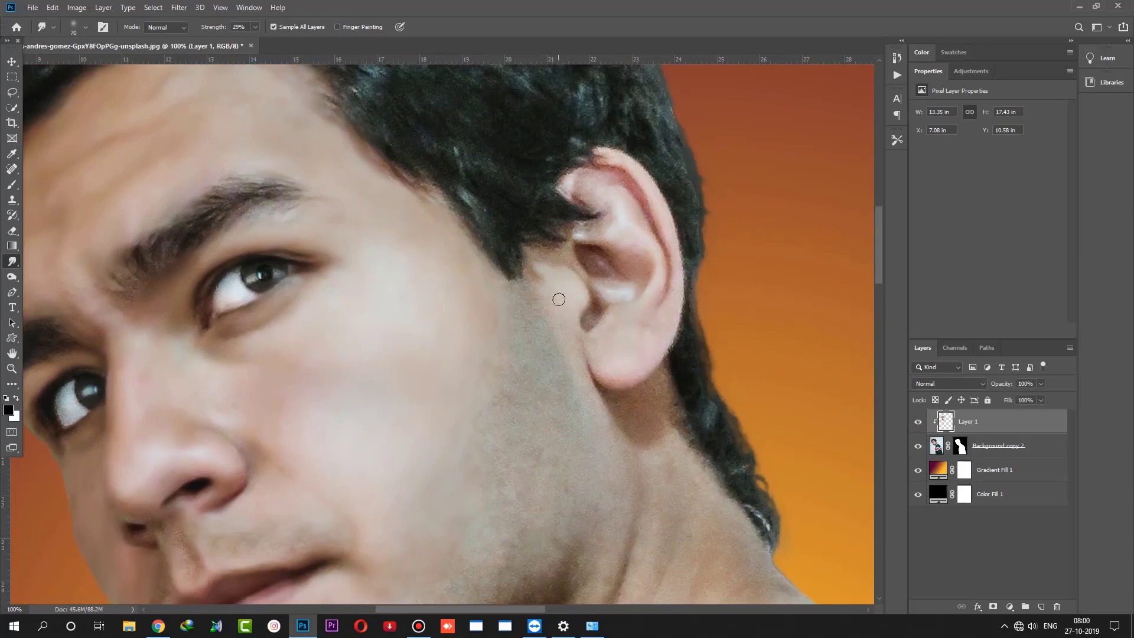
key("bracketright")
mouse_move(610, 370)
left_mouse_down()
mouse_move(641, 359)
mouse_move(616, 185)
left_mouse_up()
key("bracketright")
key("bracketleft")
key("bracketleft")
key("bracketleft")
left_click_drag(536, 253, 556, 260)
key("bracketleft")
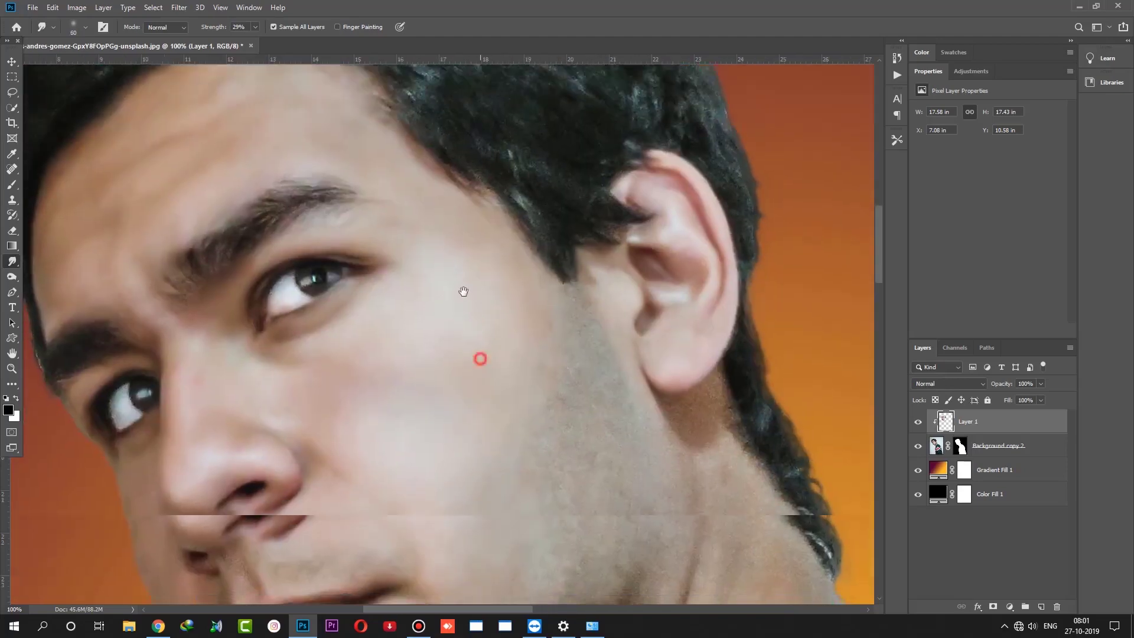
Step: Smooth the cheek, jaw and neck skin with a resized brush, then fit the image on screen
left_click_drag(481, 360, 506, 250)
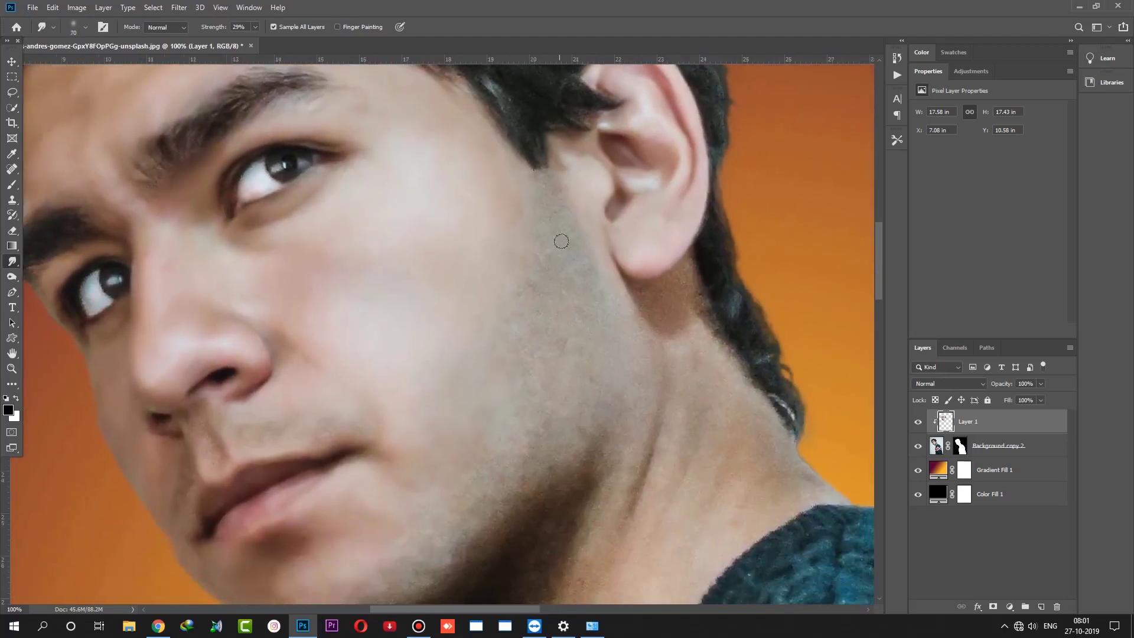
key("bracketright")
key("bracketright")
key("bracketright")
key("bracketleft")
key("bracketleft")
key("bracketright")
key("bracketright")
key("bracketright")
key("ctrl+z")
key("bracketleft")
key("bracketleft")
key("bracketleft")
key("bracketright")
key("bracketright")
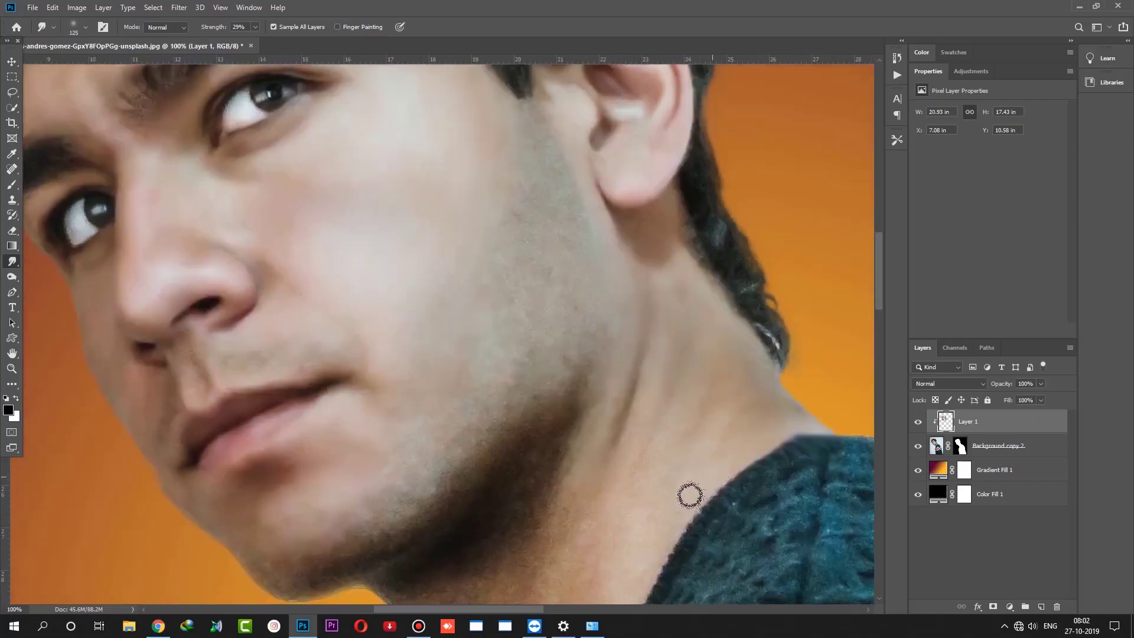
left_click_drag(644, 494, 621, 352)
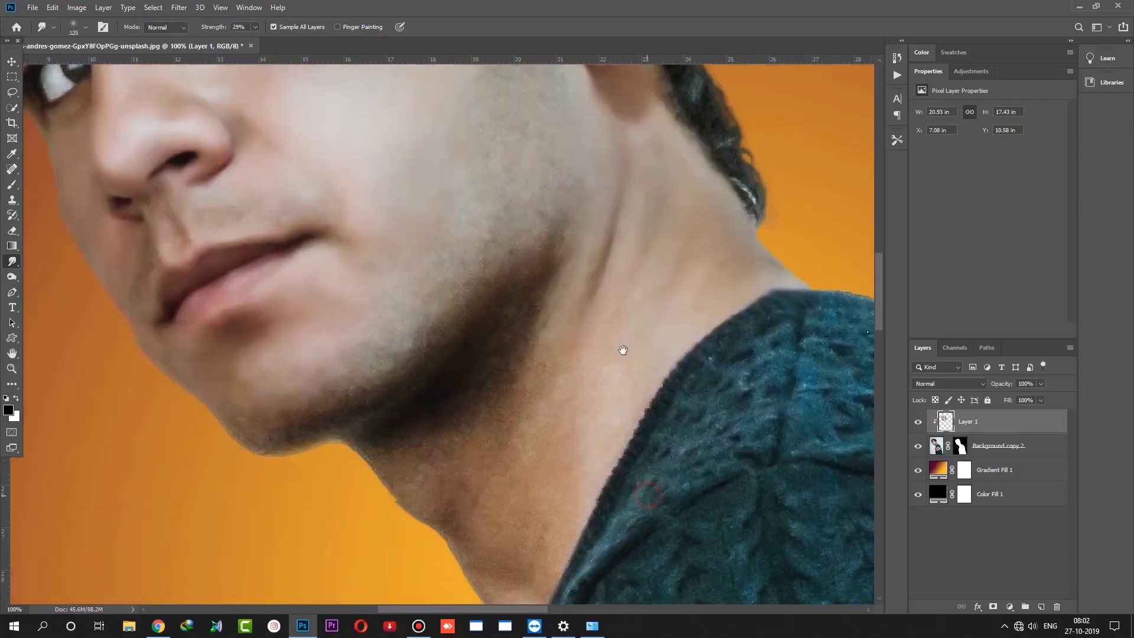
mouse_move(567, 489)
left_mouse_down()
mouse_move(547, 284)
mouse_move(541, 318)
left_mouse_up()
left_click_drag(420, 365, 459, 402)
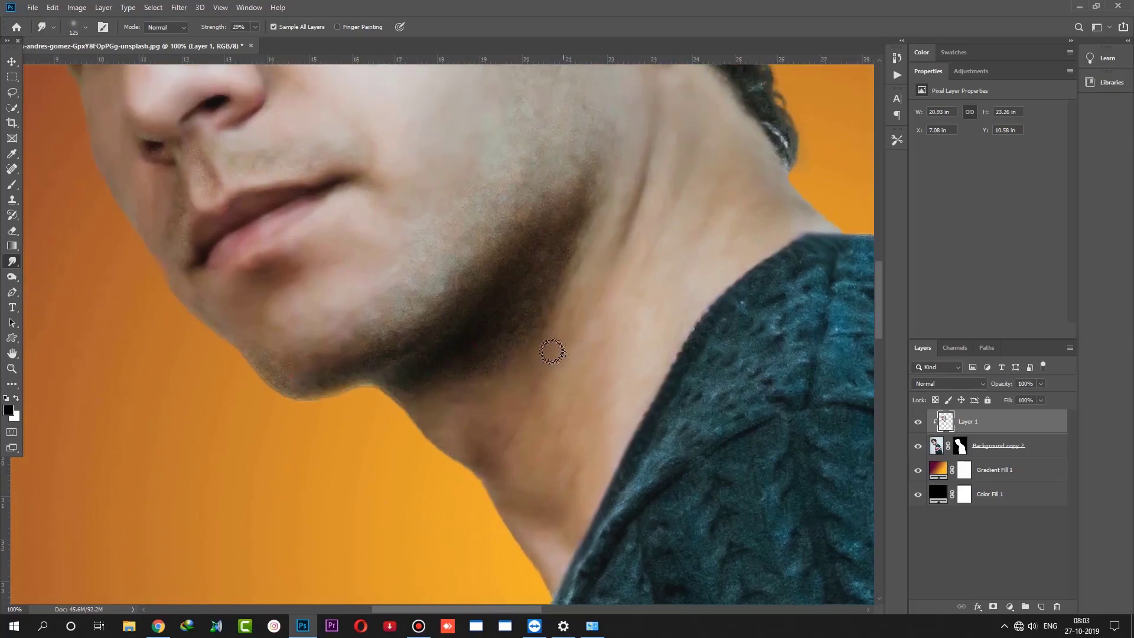
key("ctrl+0")
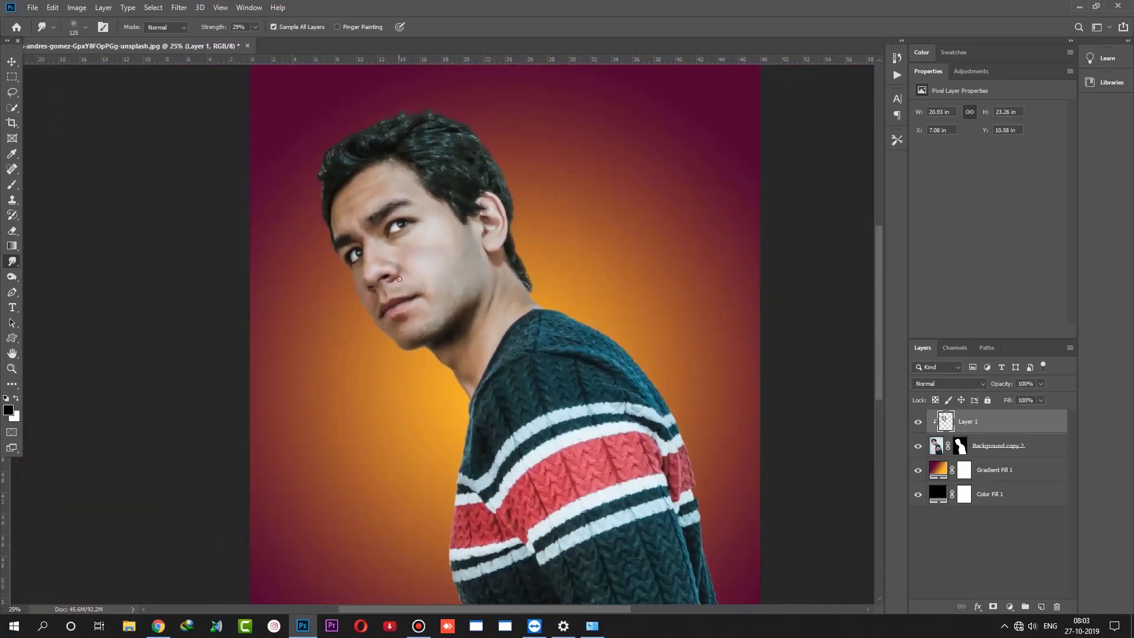
Step: Smudge hair strands at the head's top and left edge, raising smudge strength
scroll(413, 279, "up", 3)
scroll(429, 286, "up", 1)
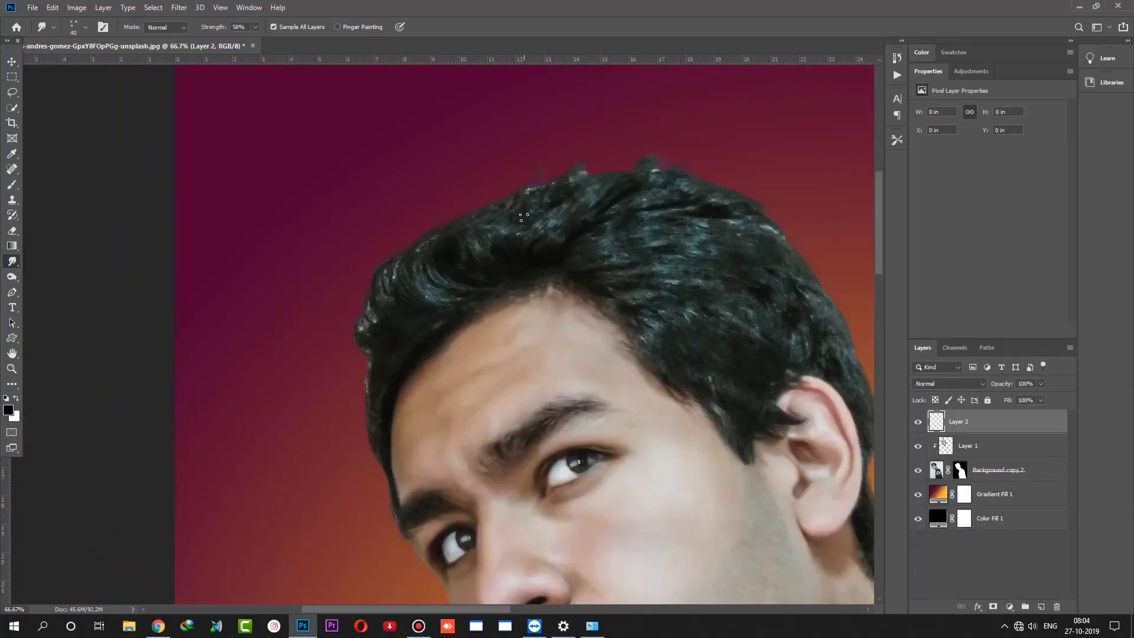
left_click_drag(625, 169, 609, 183)
key("ctrl+z")
left_click_drag(391, 277, 412, 255)
left_click_drag(226, 30, 232, 30)
left_click_drag(518, 182, 548, 192)
Step: Smudge hair strands near the forehead with a smaller brush
right_click(602, 214)
key("Escape")
right_click(539, 254)
key("Escape")
right_click(540, 254)
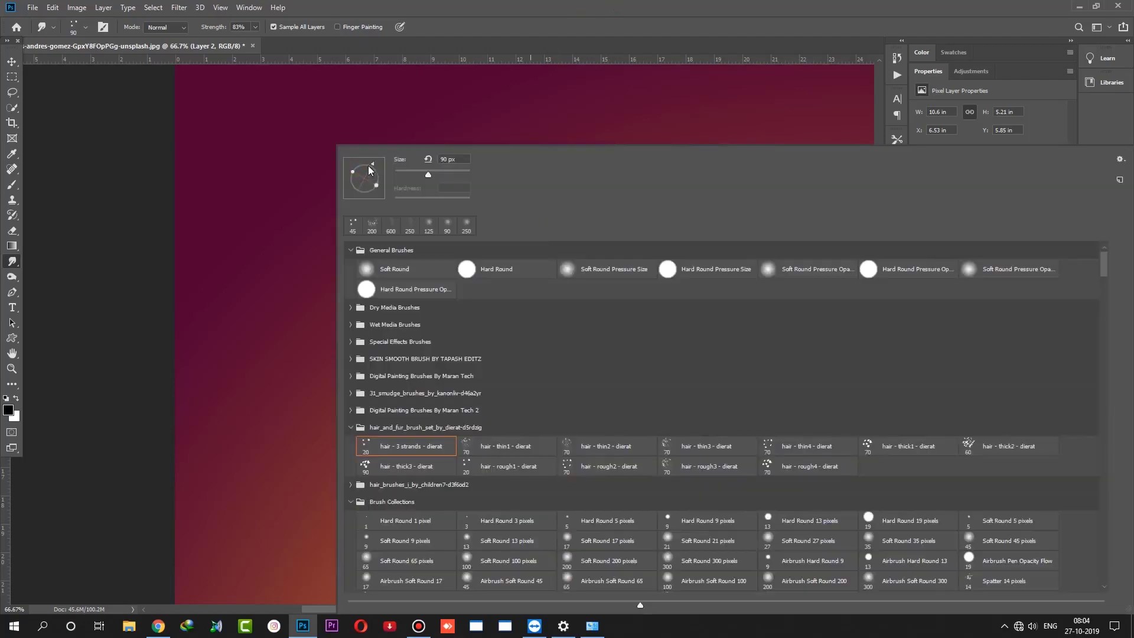
key("Escape")
key("bracketleft")
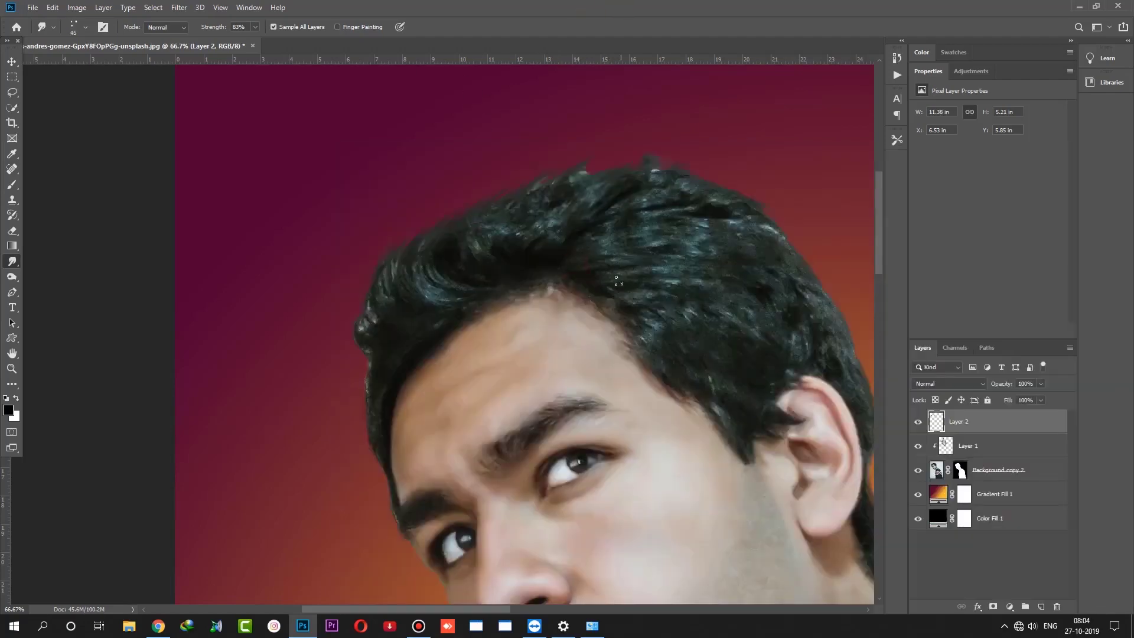
mouse_move(597, 275)
left_mouse_down()
mouse_move(723, 372)
mouse_move(701, 311)
mouse_move(728, 321)
left_mouse_up()
Step: Smudge more hair strands using the 'hair - rough2 - dierat' brush
right_click(733, 298)
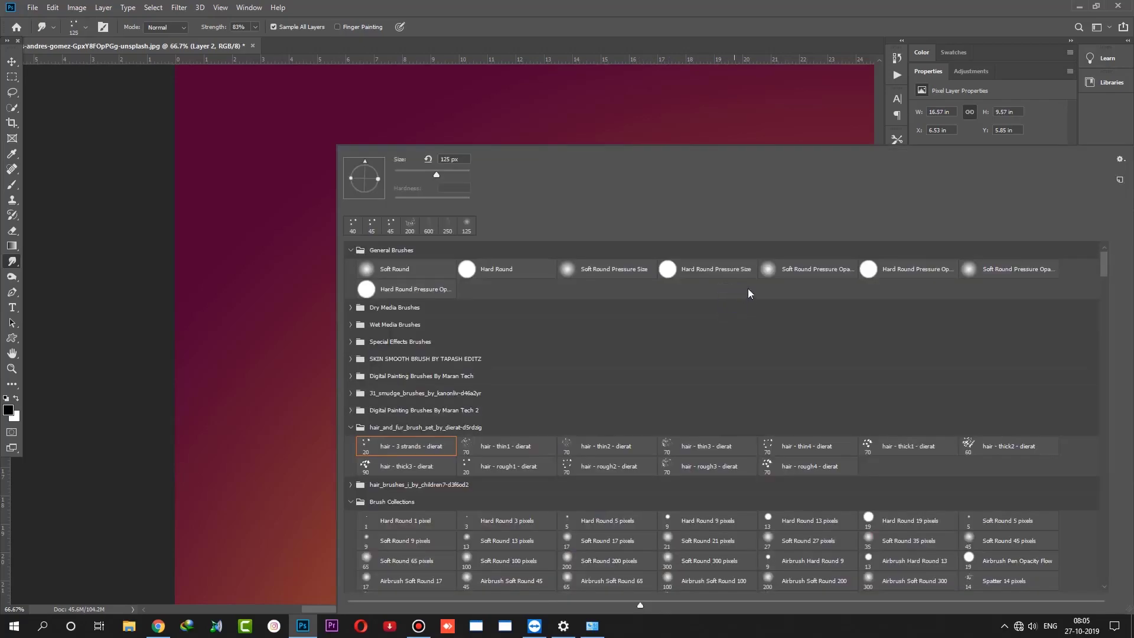
left_click(579, 463)
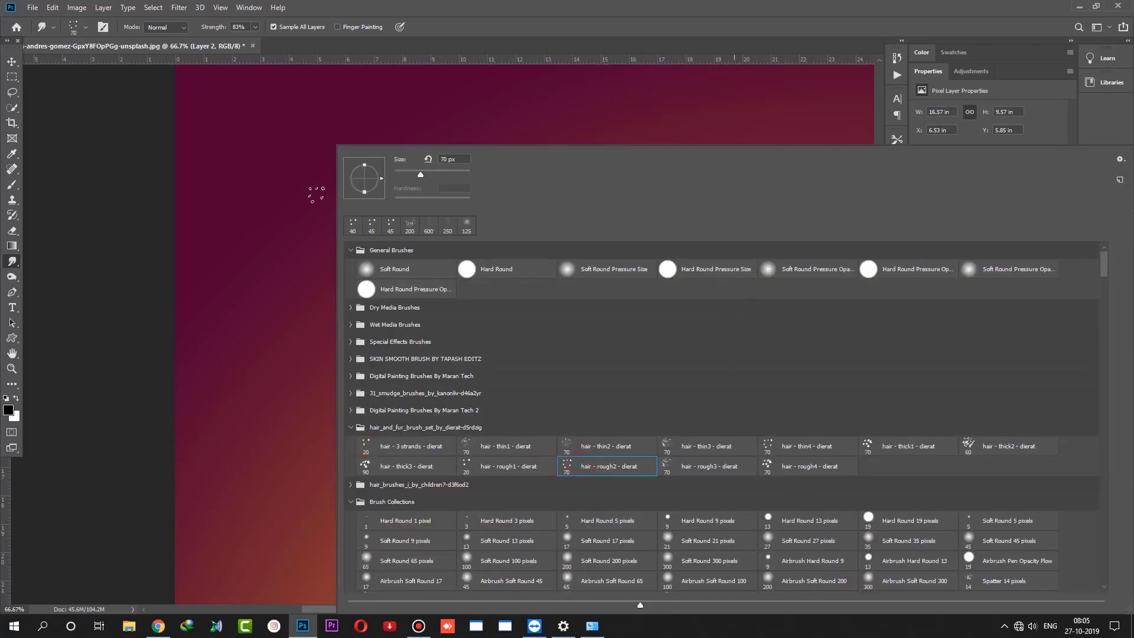
left_click(314, 192)
key("bracketleft")
key("bracketleft")
key("bracketleft")
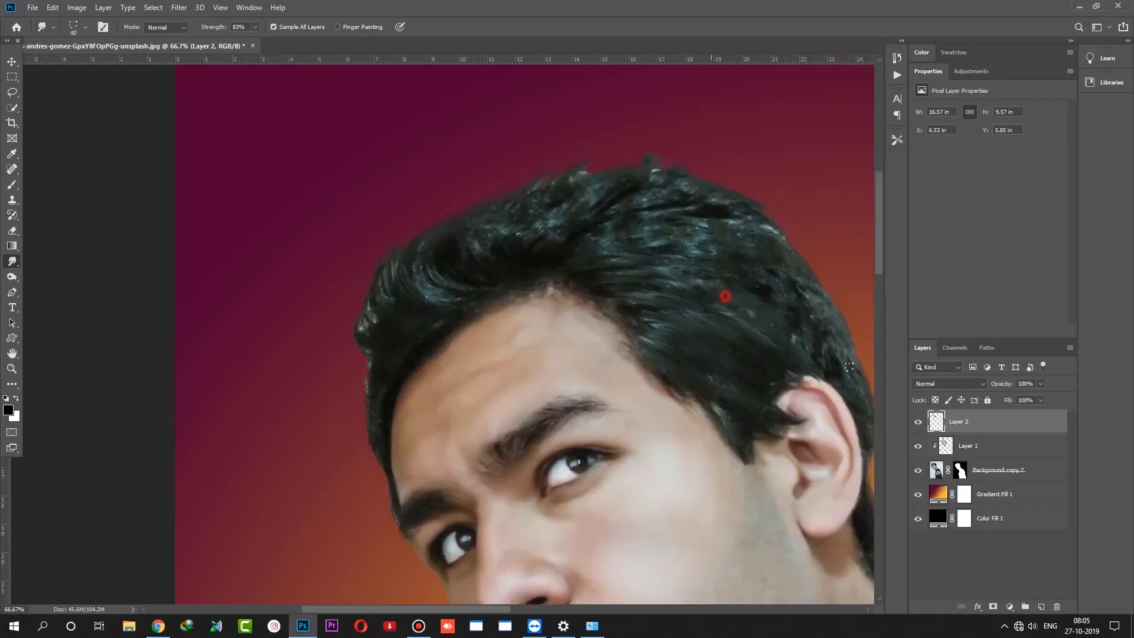
left_click_drag(849, 367, 676, 270)
Step: Draw thin strands across the hair with the 'hair - thin4 - dierat' brush
right_click(645, 308)
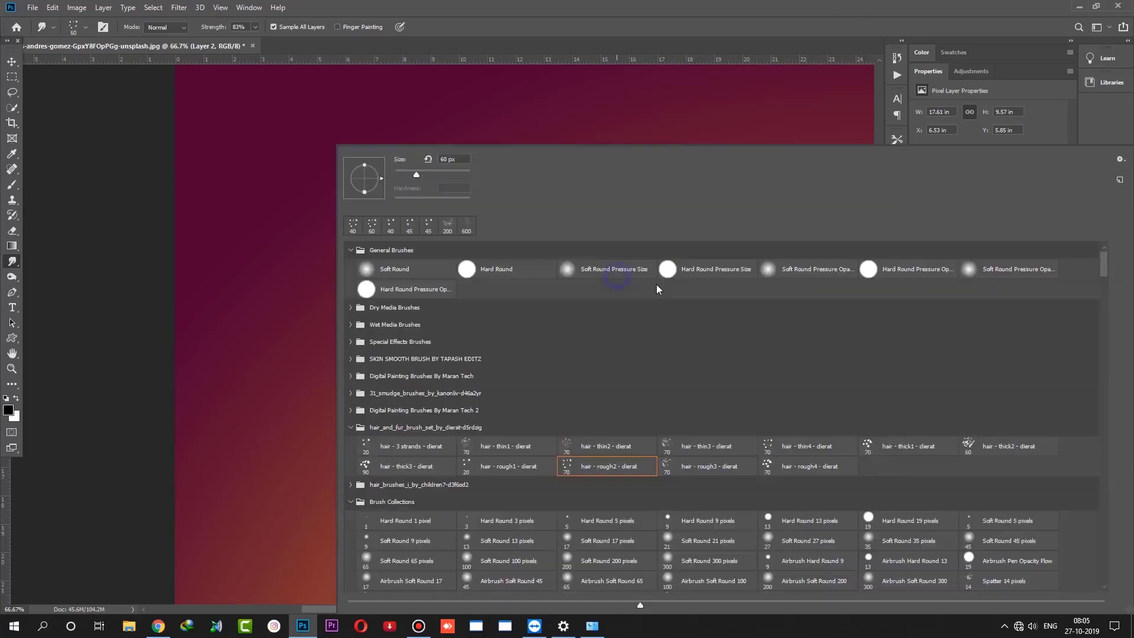
left_click(791, 443)
key("Return")
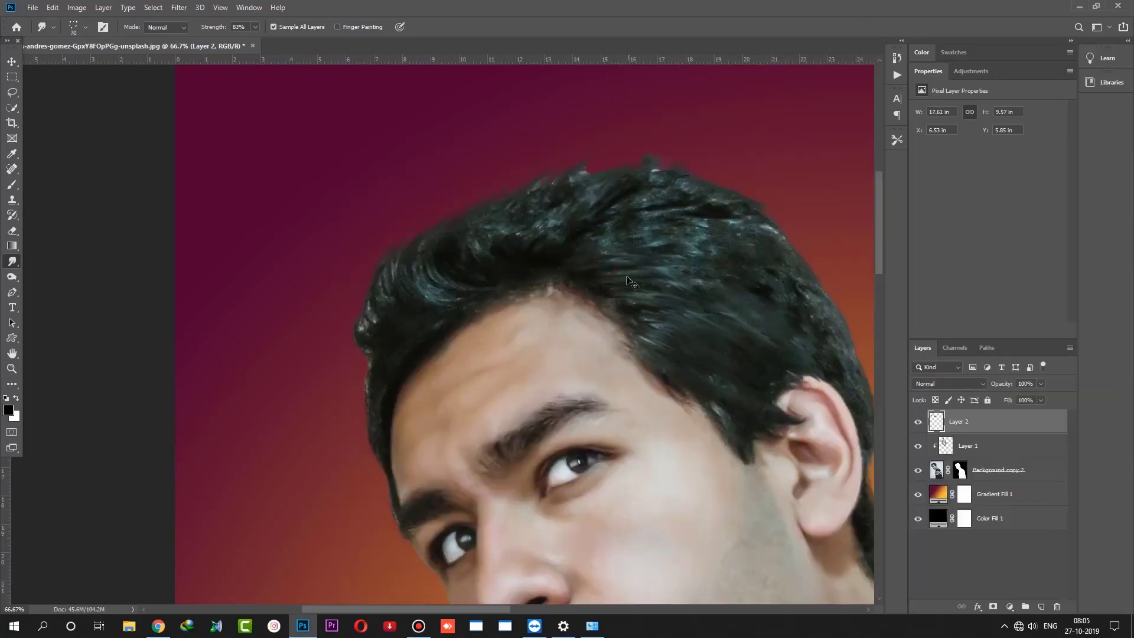
left_click_drag(591, 260, 699, 256)
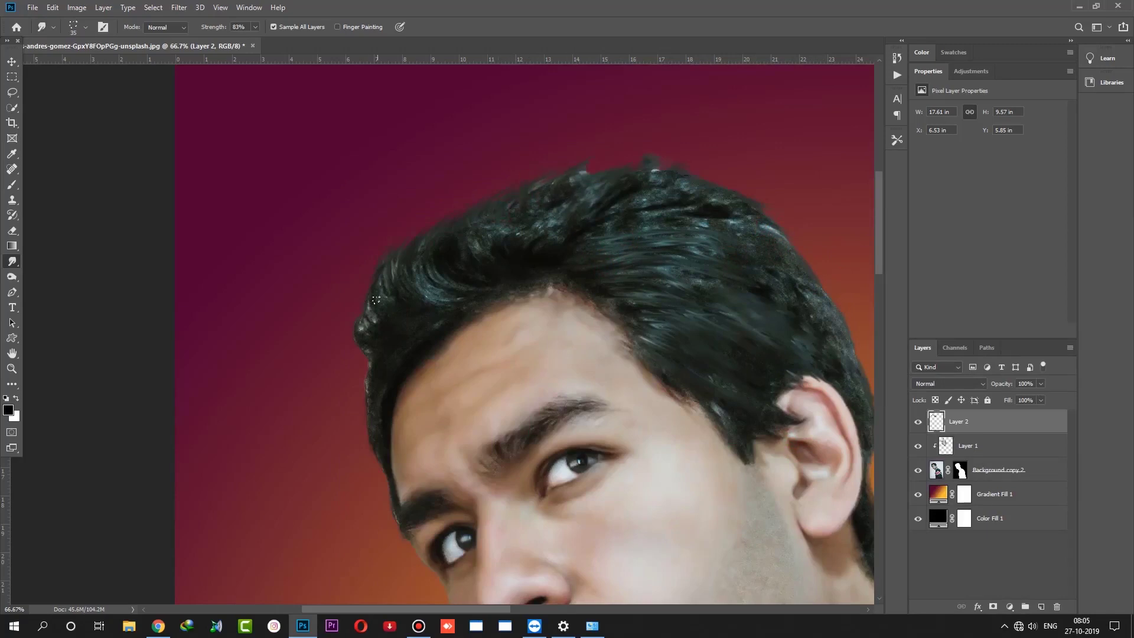
Step: Push hair tufts out at the forehead edge with the 'hair - 3 strands - dierat' brush
right_click(531, 258)
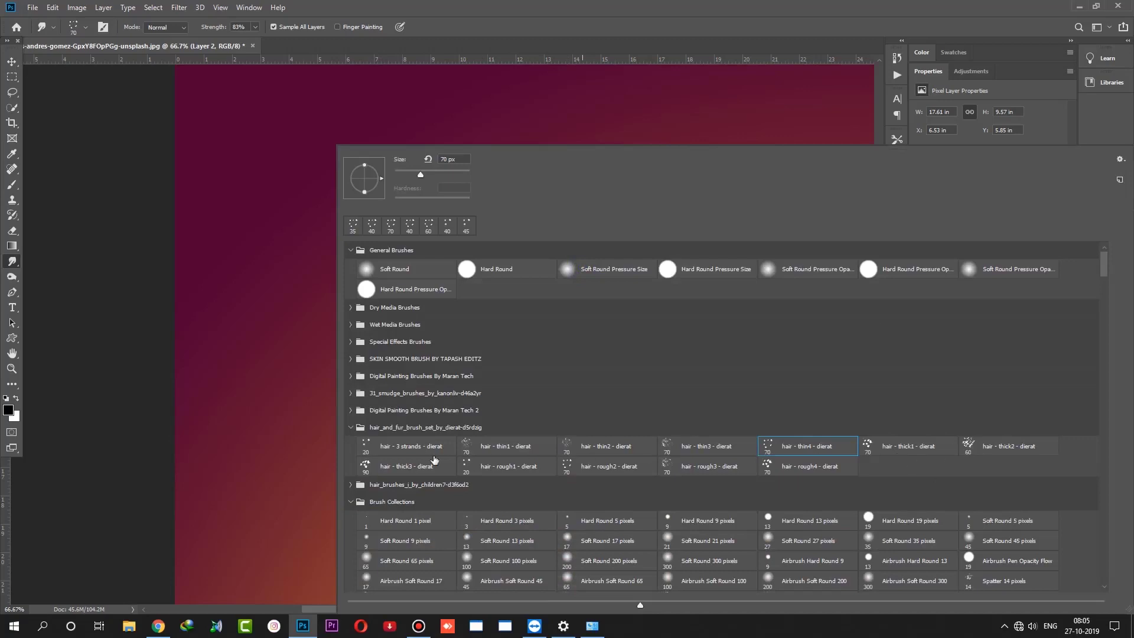
left_click(384, 446)
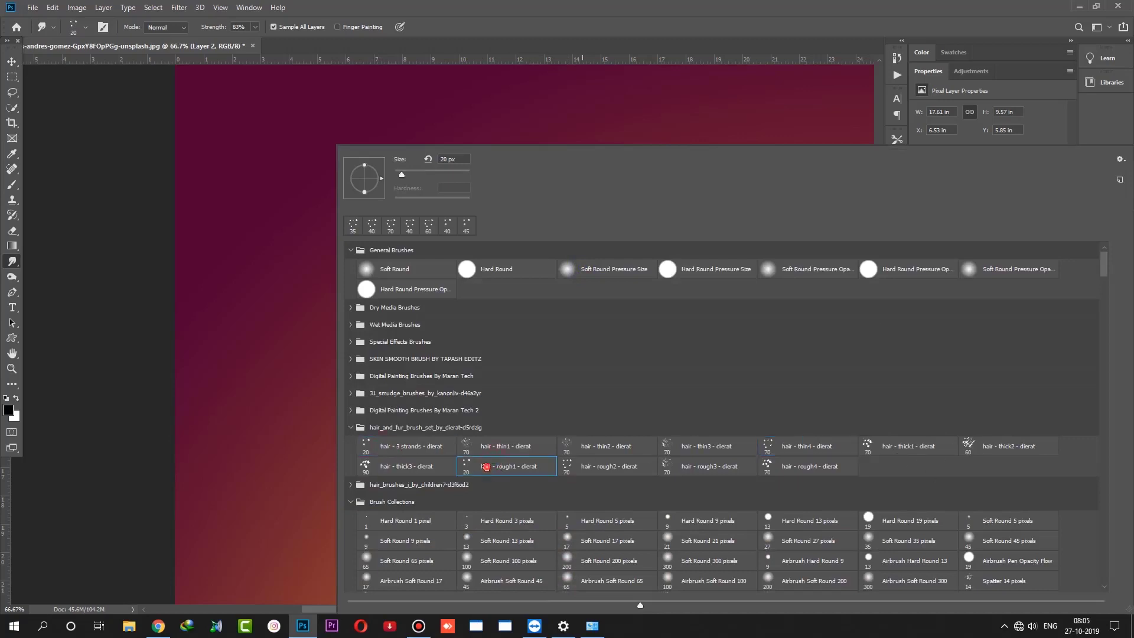
key("Return")
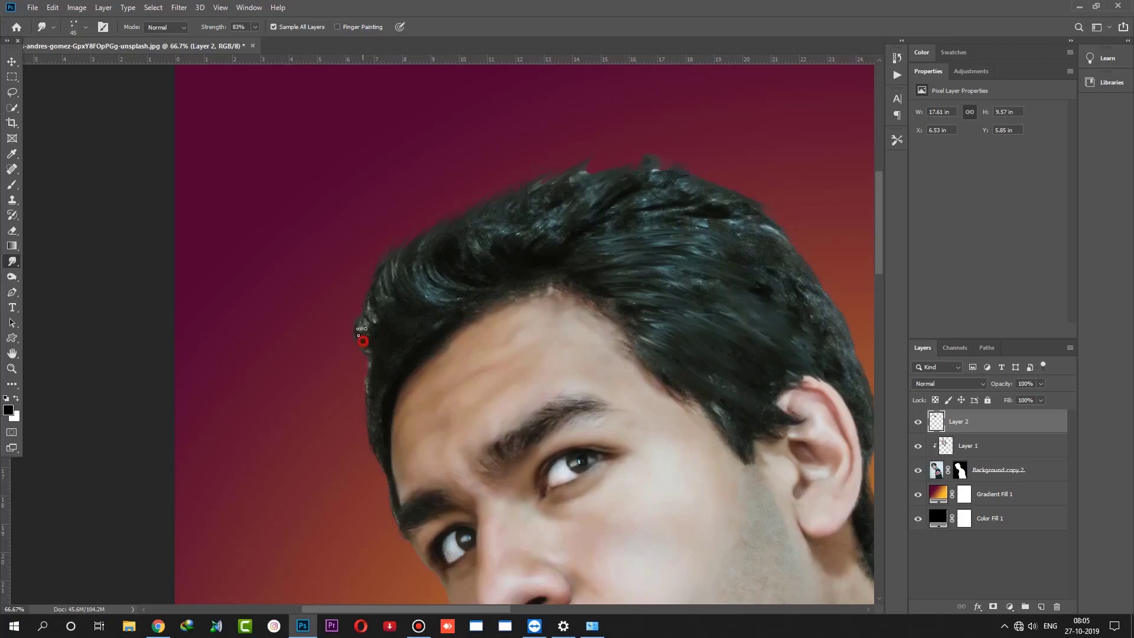
left_click_drag(362, 332, 364, 329)
left_click_drag(367, 395, 366, 423)
left_click_drag(368, 464, 377, 452)
key("bracketleft")
key("bracketleft")
Step: Blend the upper front, top and top-right hair edges into the background
scroll(544, 256, "up", 2)
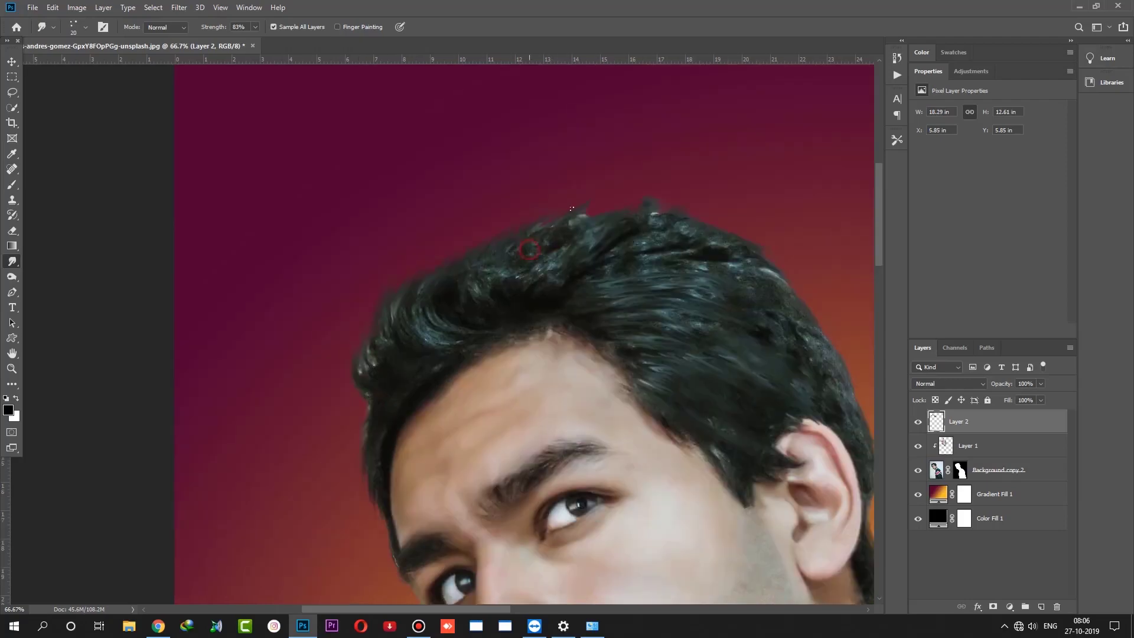
mouse_move(542, 287)
left_mouse_down()
mouse_move(459, 282)
mouse_move(400, 370)
left_mouse_up()
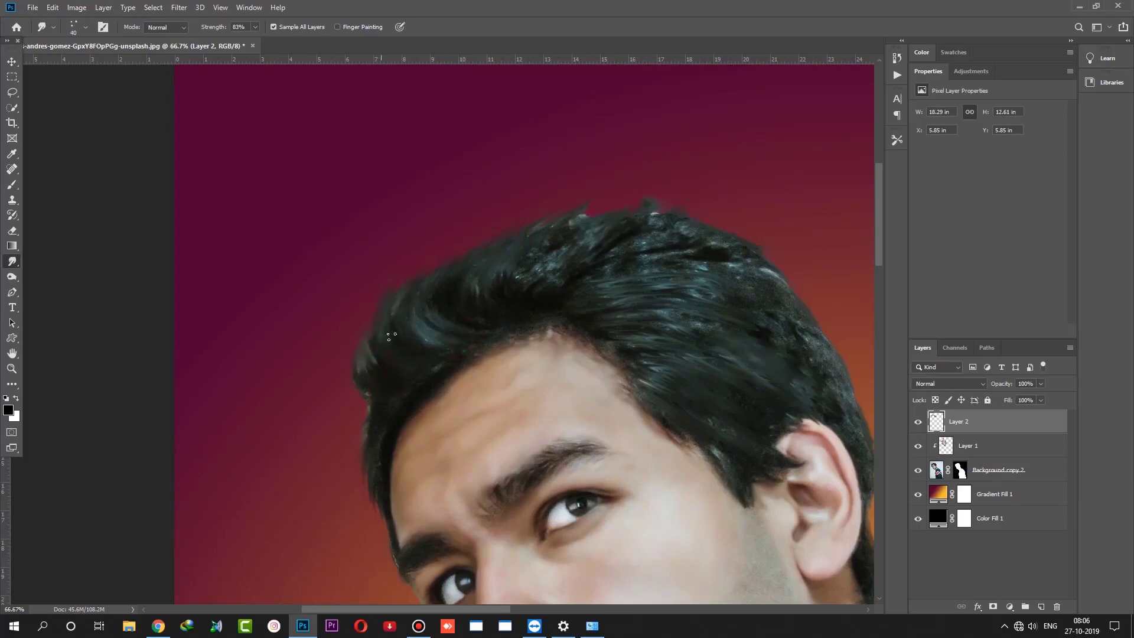
mouse_move(379, 408)
left_mouse_down()
mouse_move(376, 520)
mouse_move(398, 547)
left_mouse_up()
mouse_move(494, 311)
left_mouse_down()
mouse_move(510, 285)
mouse_move(482, 309)
mouse_move(530, 252)
mouse_move(514, 239)
mouse_move(533, 218)
mouse_move(549, 224)
mouse_move(560, 261)
left_mouse_up()
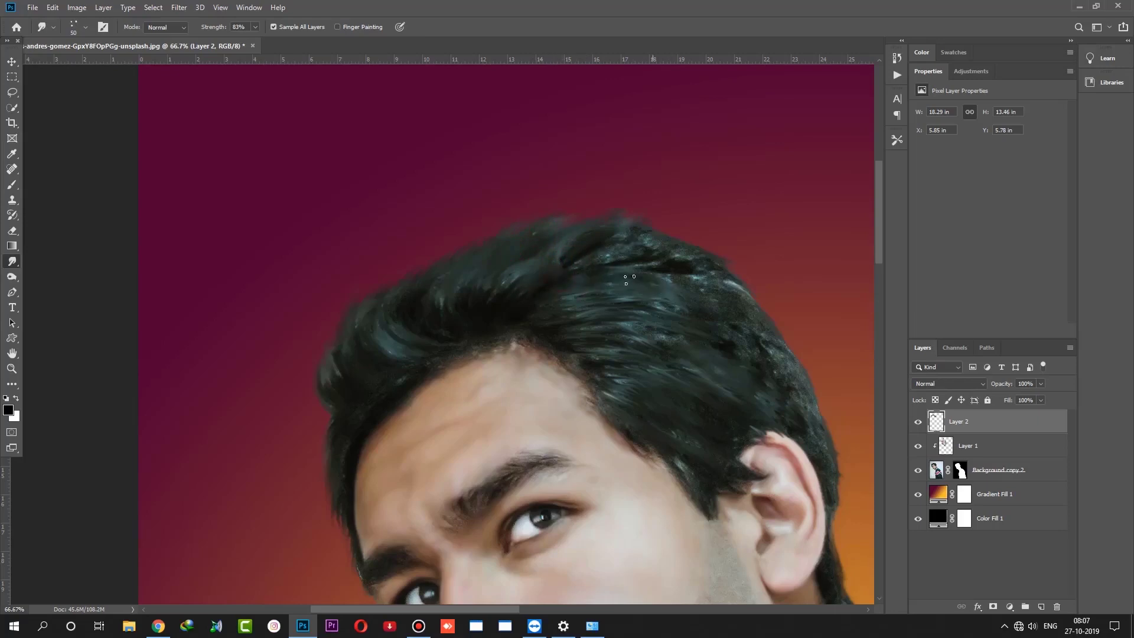
left_click_drag(585, 263, 601, 253)
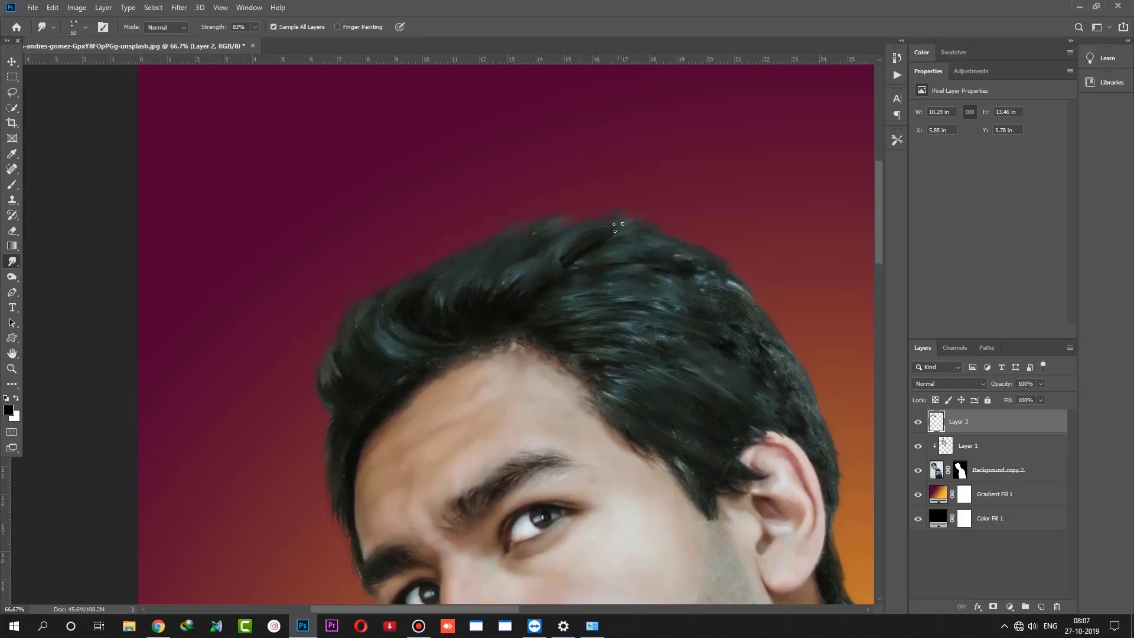
left_click_drag(689, 269, 715, 298)
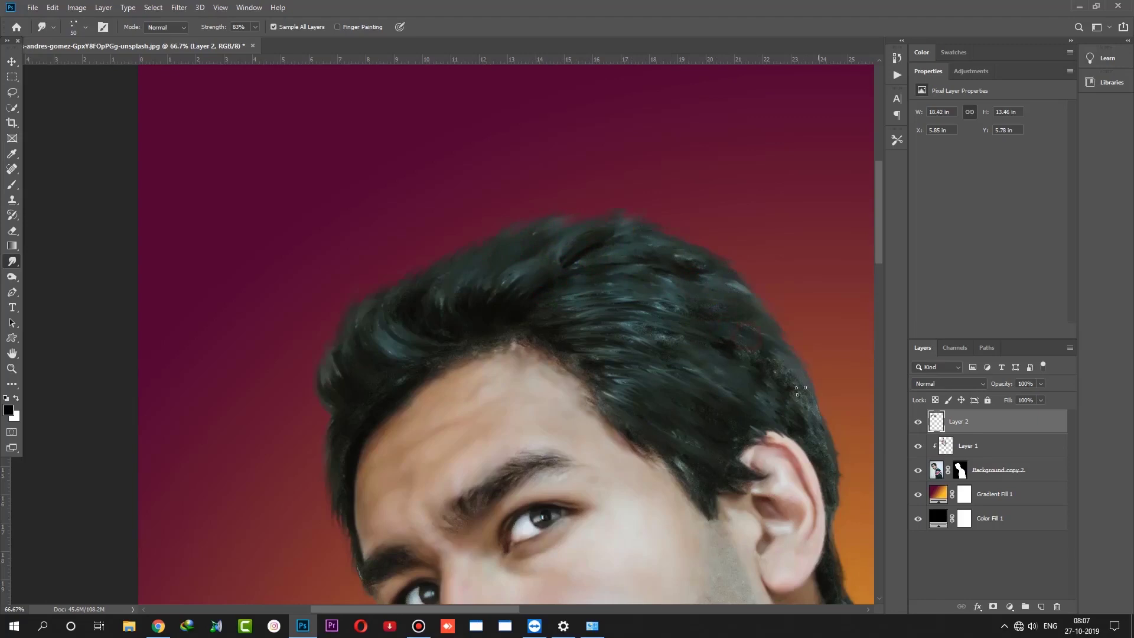
mouse_move(801, 392)
left_mouse_down()
mouse_move(774, 378)
mouse_move(827, 484)
left_mouse_up()
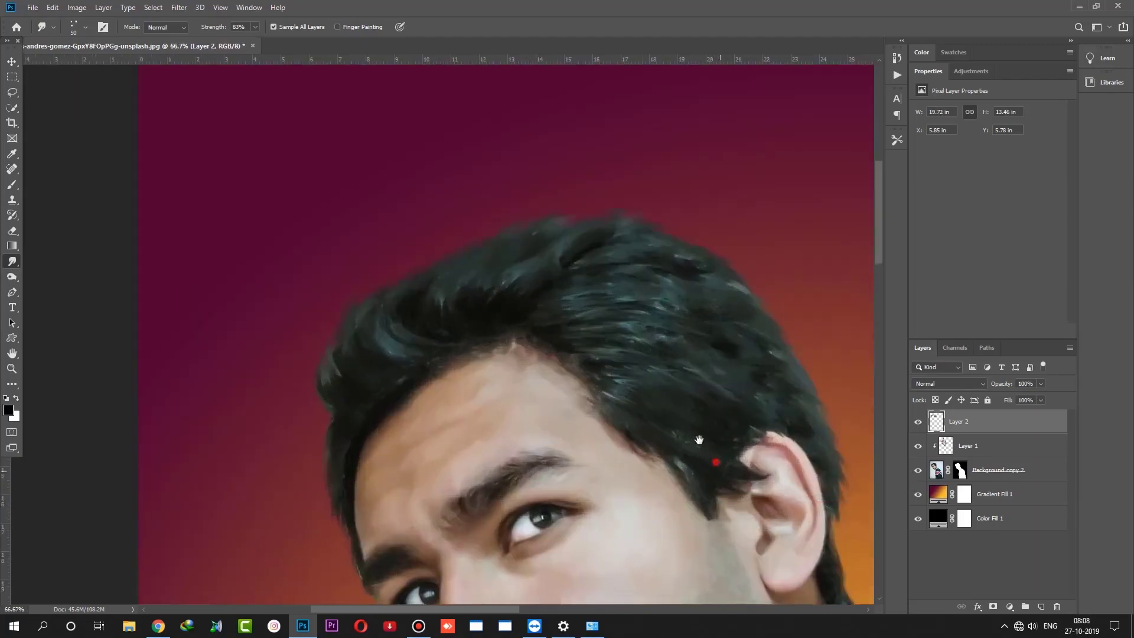
Step: Smudge the hair edge below the ear and strands along the hairline
left_click_drag(700, 440, 567, 293)
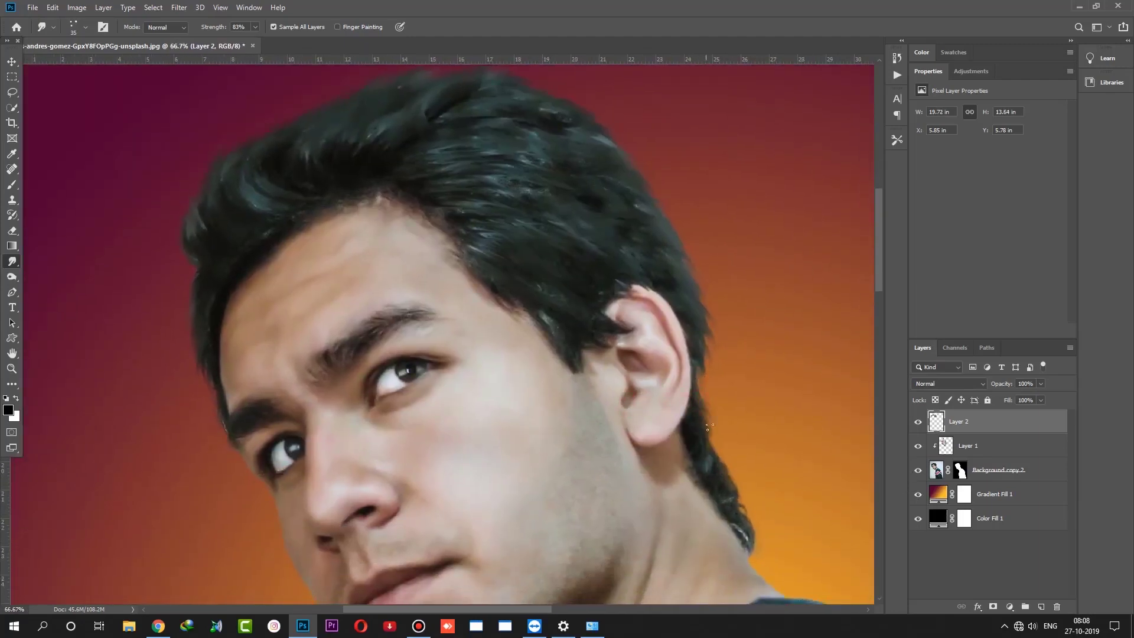
mouse_move(703, 417)
left_mouse_down()
mouse_move(704, 450)
mouse_move(721, 458)
mouse_move(706, 441)
mouse_move(748, 541)
left_mouse_up()
key("ctrl+minus")
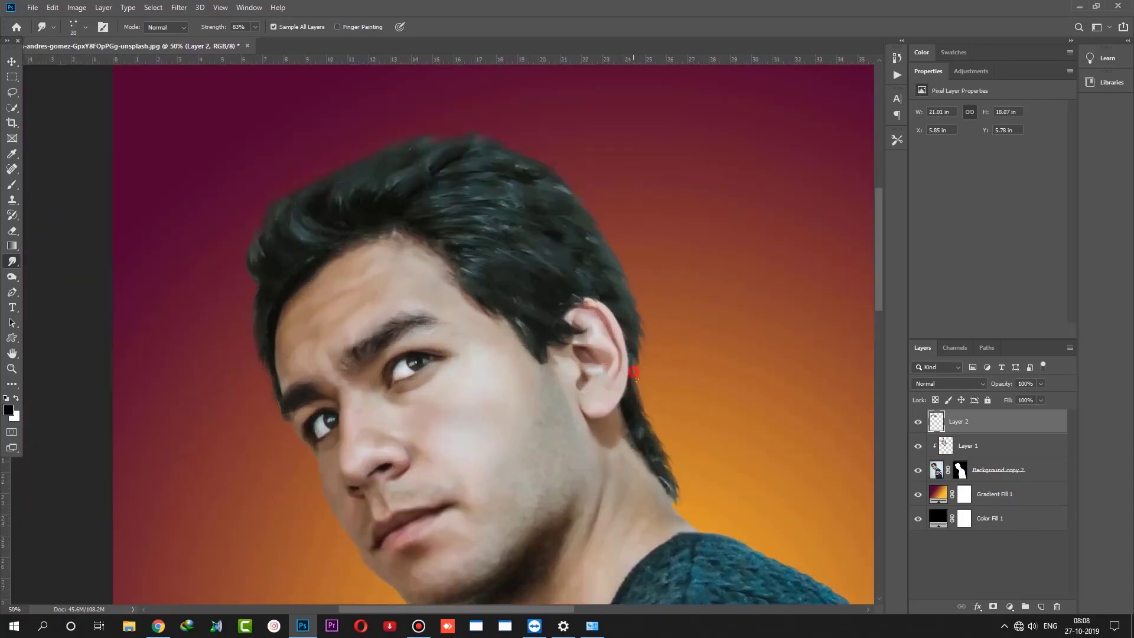
key("ctrl+plus")
key("ctrl+plus")
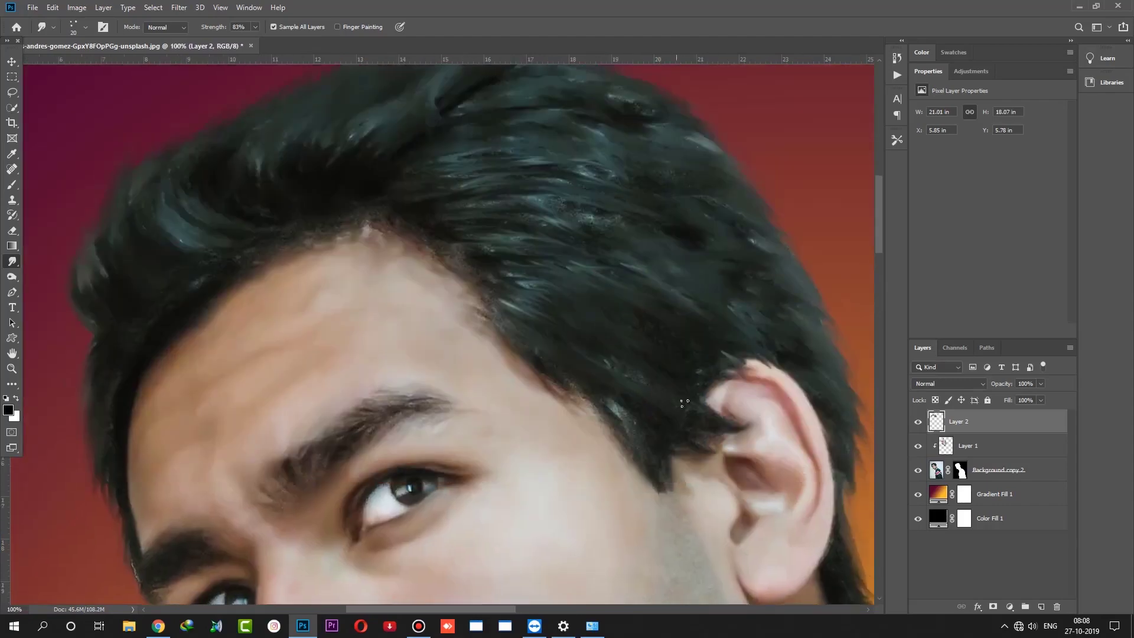
key("bracketright")
key("bracketright")
key("bracketright")
key("bracketright")
key("bracketright")
key("bracketleft")
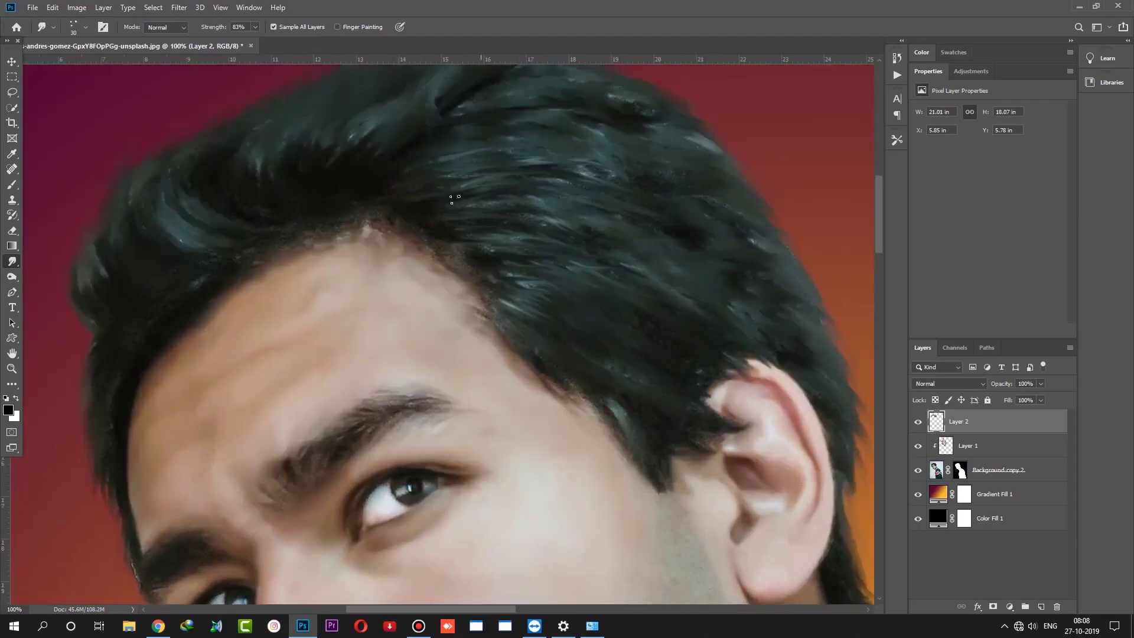
mouse_move(458, 180)
left_mouse_down()
mouse_move(535, 158)
mouse_move(495, 280)
left_mouse_up()
Step: Zoom out and select the Gradient Fill 1 layer
key("ctrl+minus")
key("ctrl+minus")
key("ctrl+minus")
key("ctrl+minus")
key("ctrl+minus")
key("v")
right_click(538, 372)
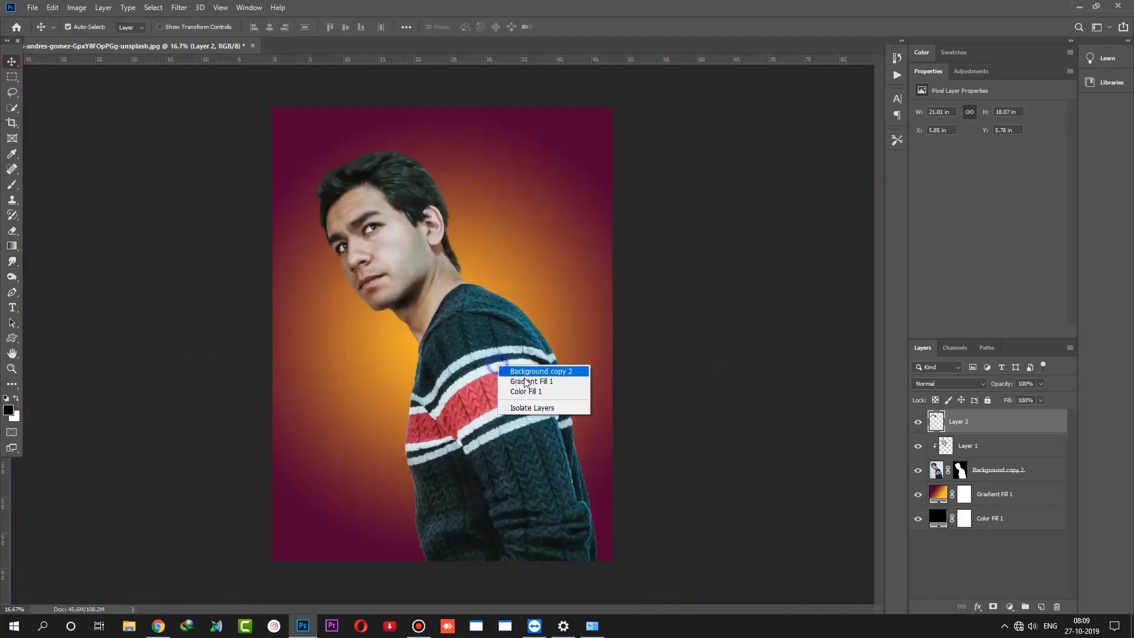
left_click(520, 370)
right_click(538, 372)
left_click(1008, 478)
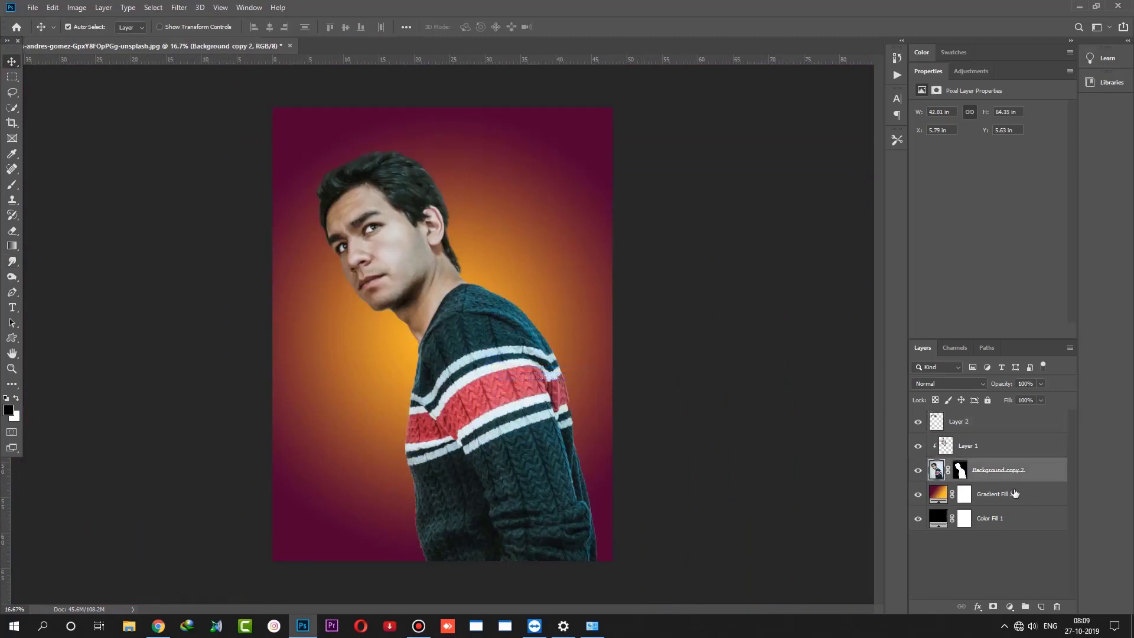
left_click(1025, 449)
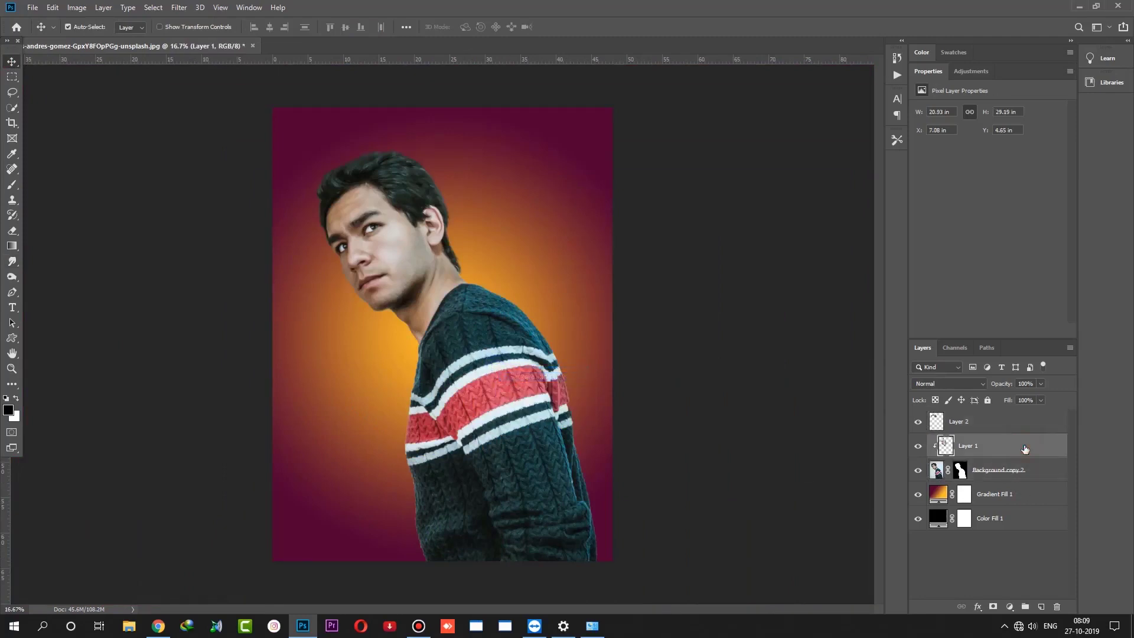
left_click(1026, 491)
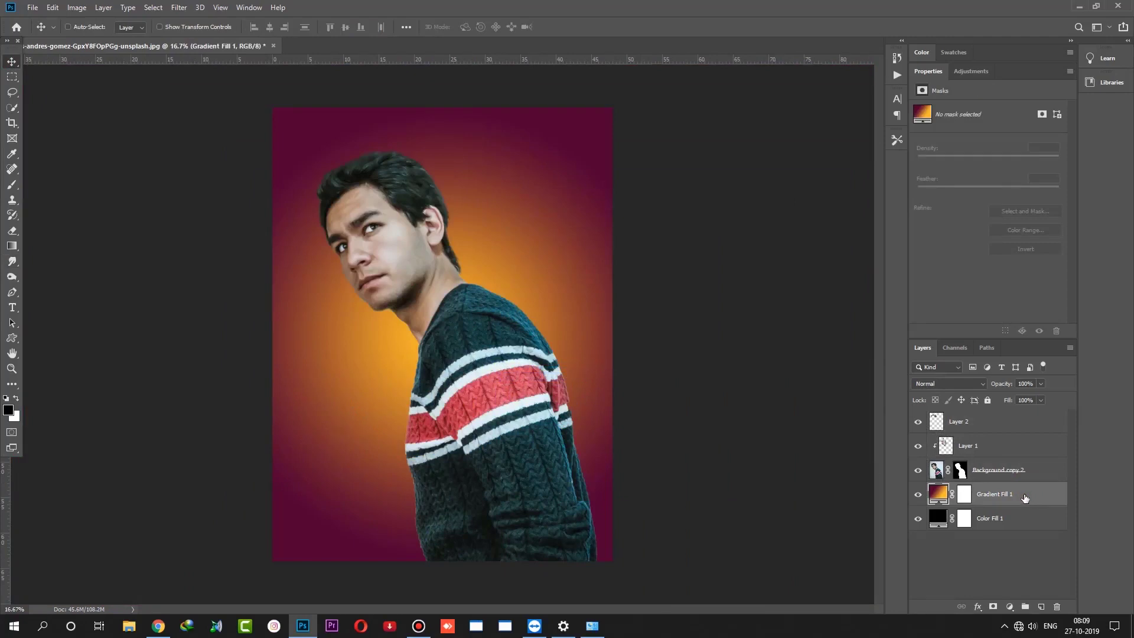
Step: Duplicate Gradient Fill 1 to the top and draw a gradient on its mask to fade the sweater
key("ctrl+j")
left_click_drag(1020, 496, 1025, 421)
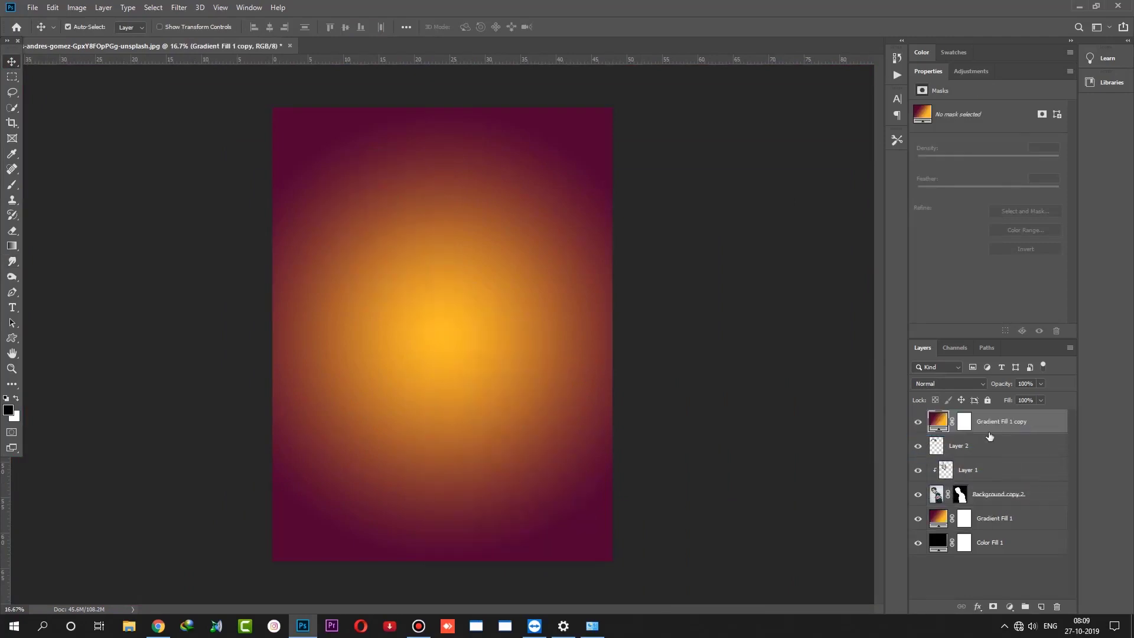
left_click(965, 423)
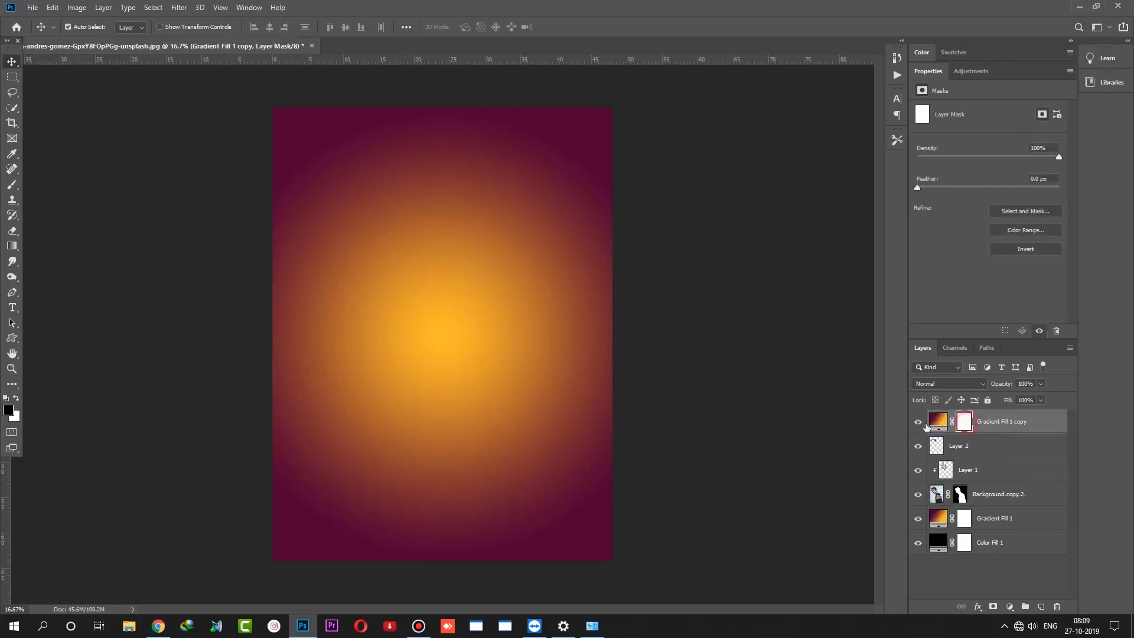
key("g")
left_click_drag(457, 360, 460, 430)
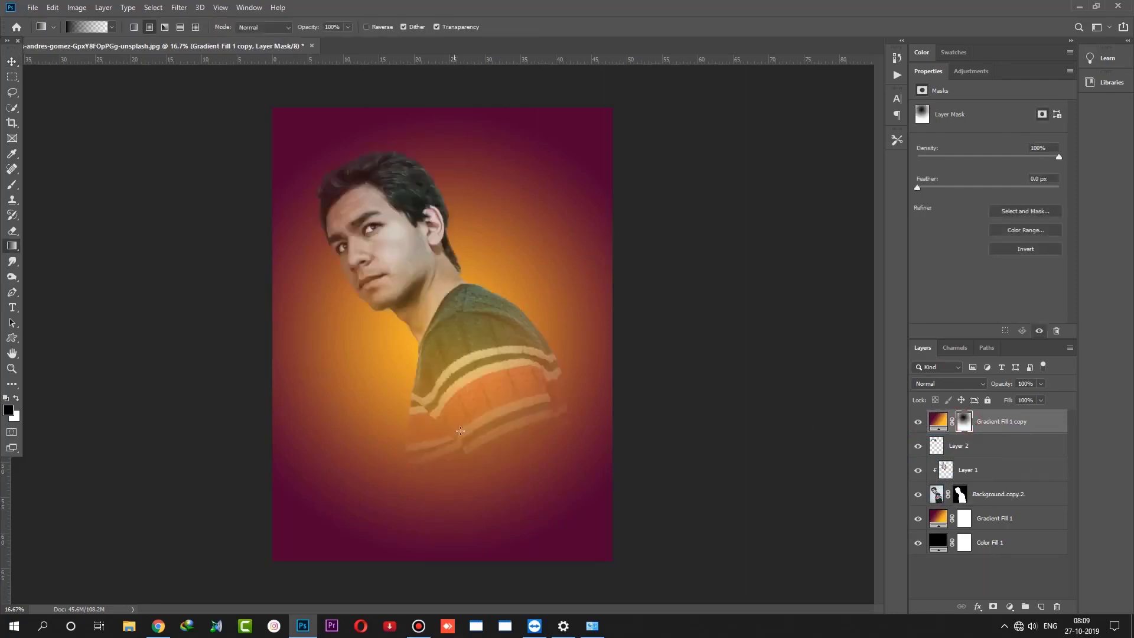
left_click_drag(398, 322, 398, 515)
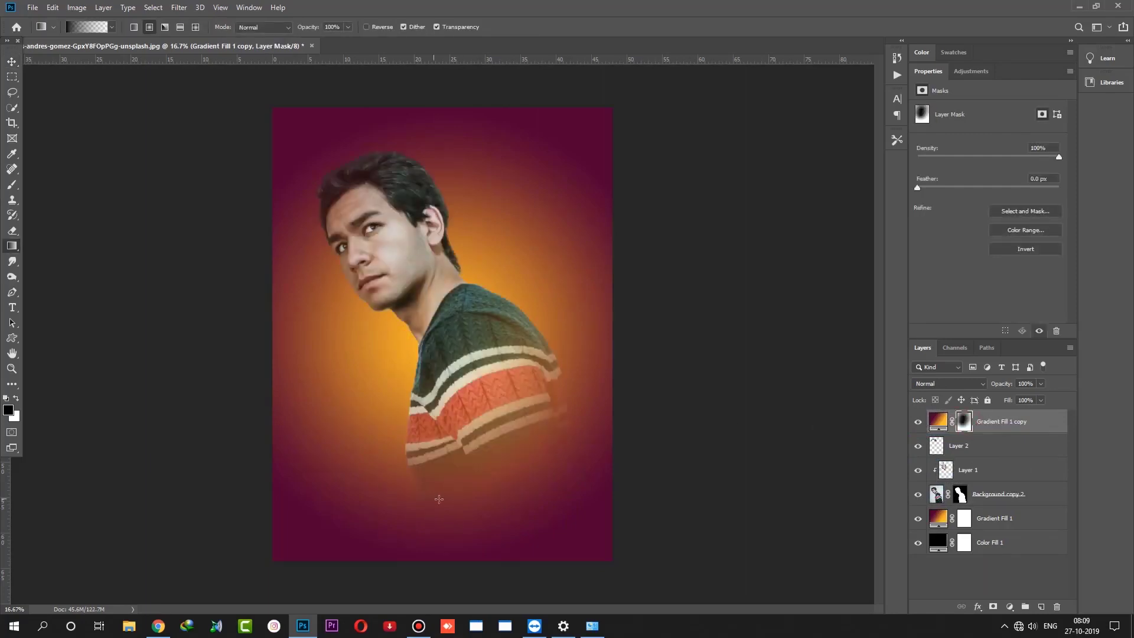
Step: Switch to the Move tool and select Layer 1
left_click(11, 61)
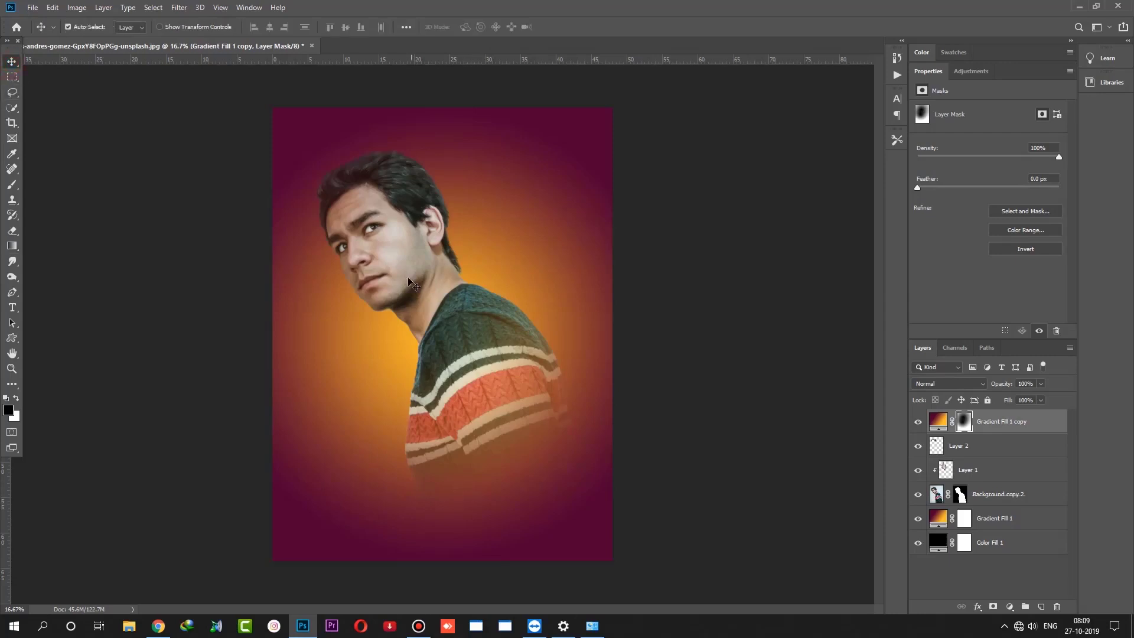
right_click(390, 238)
left_click(405, 243)
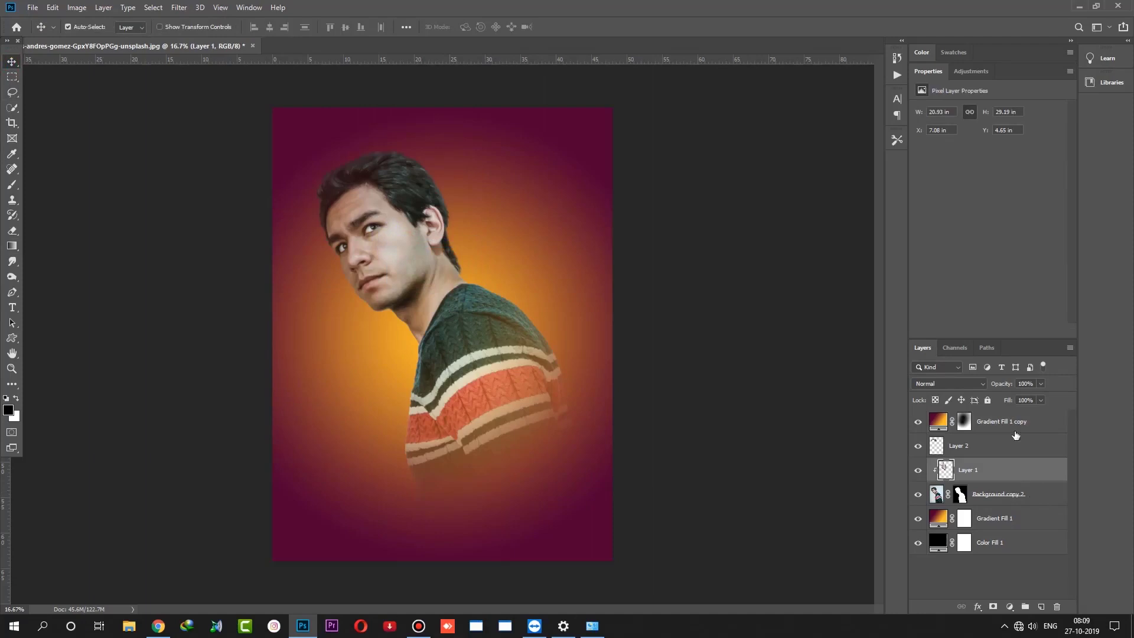
Step: Add a Color Balance layer above Layer 2 with midtones +1 red, +32 green, +25 blue
left_click(1042, 426)
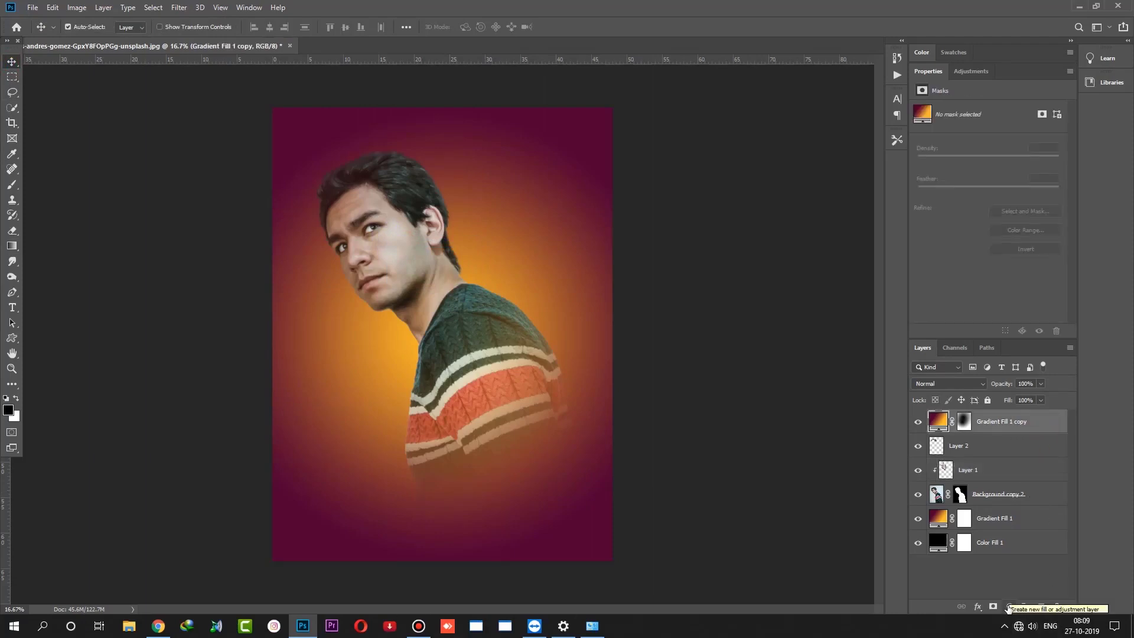
left_click(1009, 607)
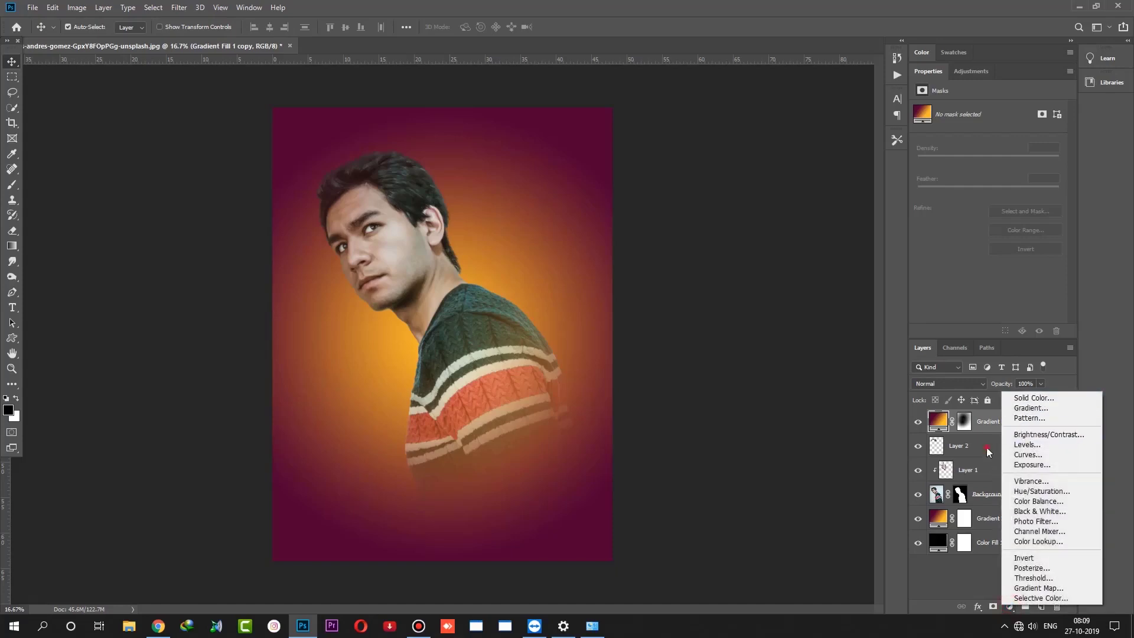
left_click(988, 452)
left_click(1009, 607)
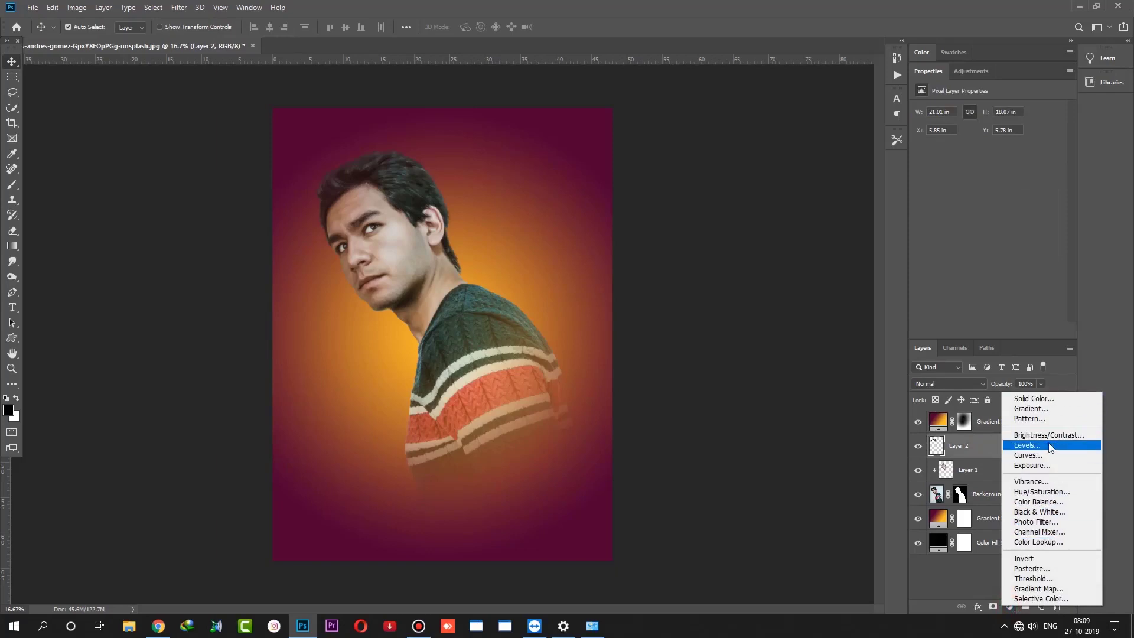
left_click(1041, 502)
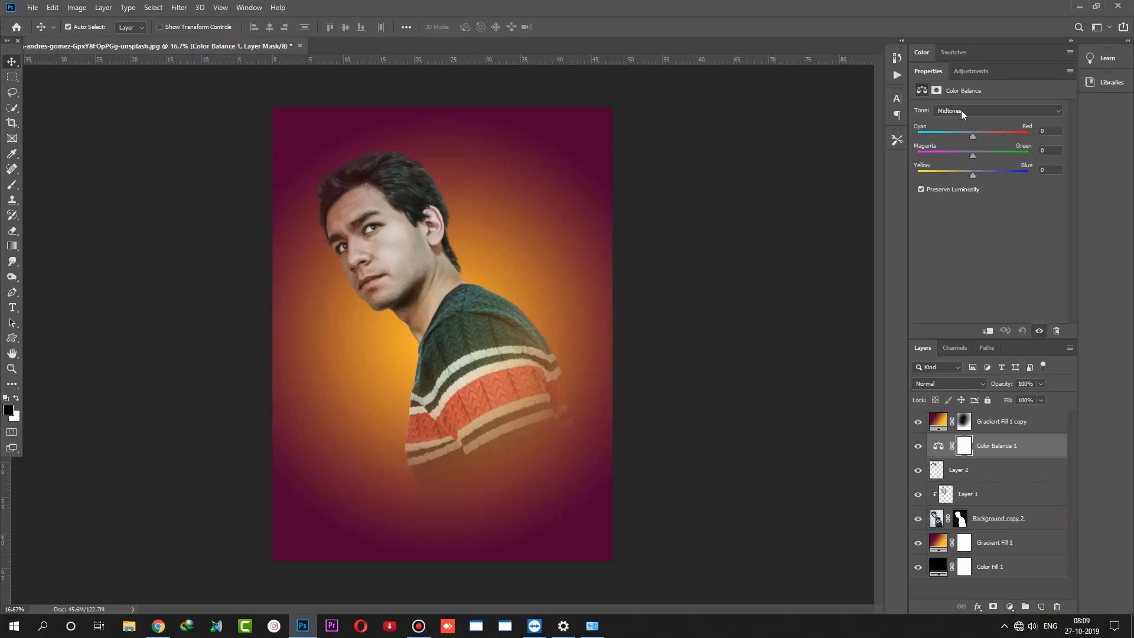
left_click_drag(972, 132, 951, 135)
mouse_move(973, 155)
left_mouse_down()
mouse_move(984, 156)
mouse_move(984, 175)
left_mouse_up()
key("alt")
Step: Group Layer 2 through Background copy 2 and clip Color Balance 1 to Group 1
left_click(987, 472)
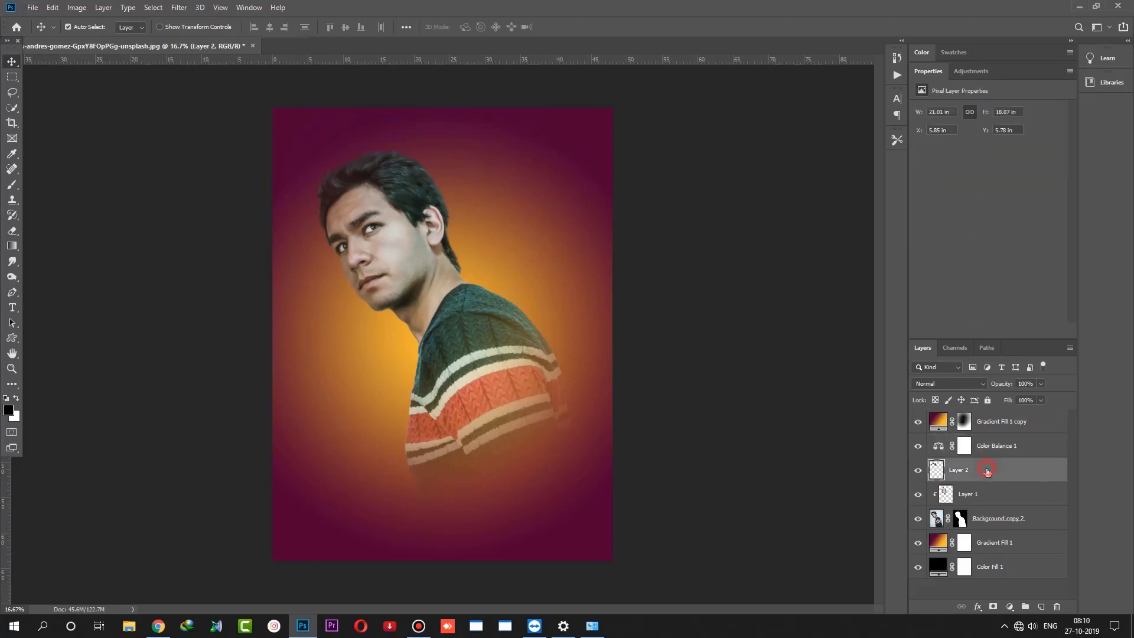
left_click(1043, 524, "shift")
left_click_drag(1027, 607, 1027, 607)
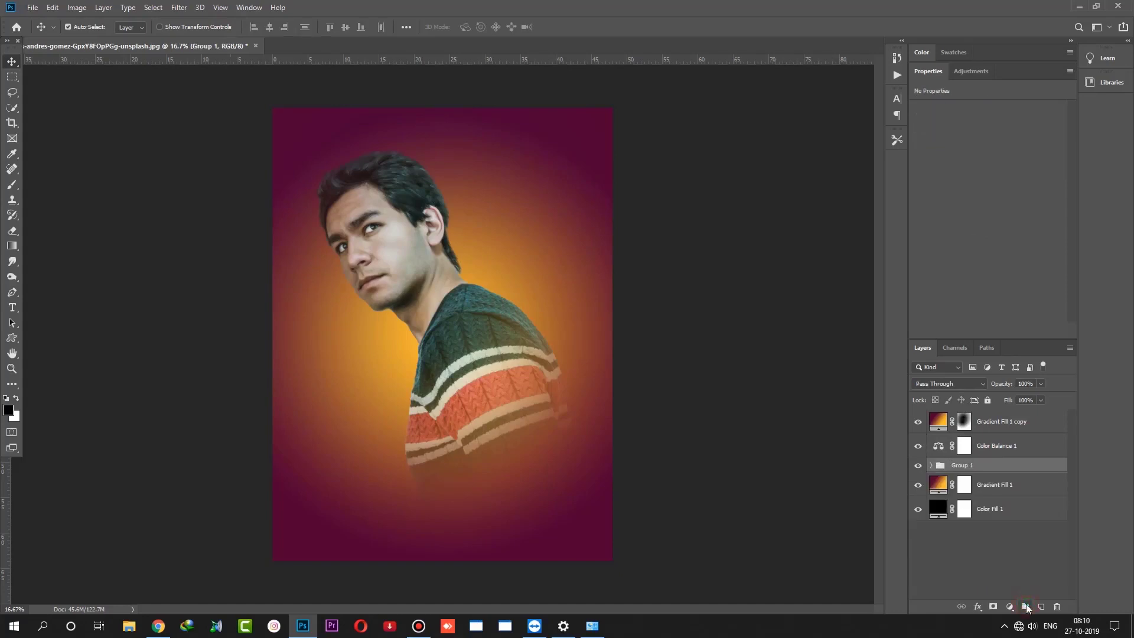
left_click(943, 454, "alt")
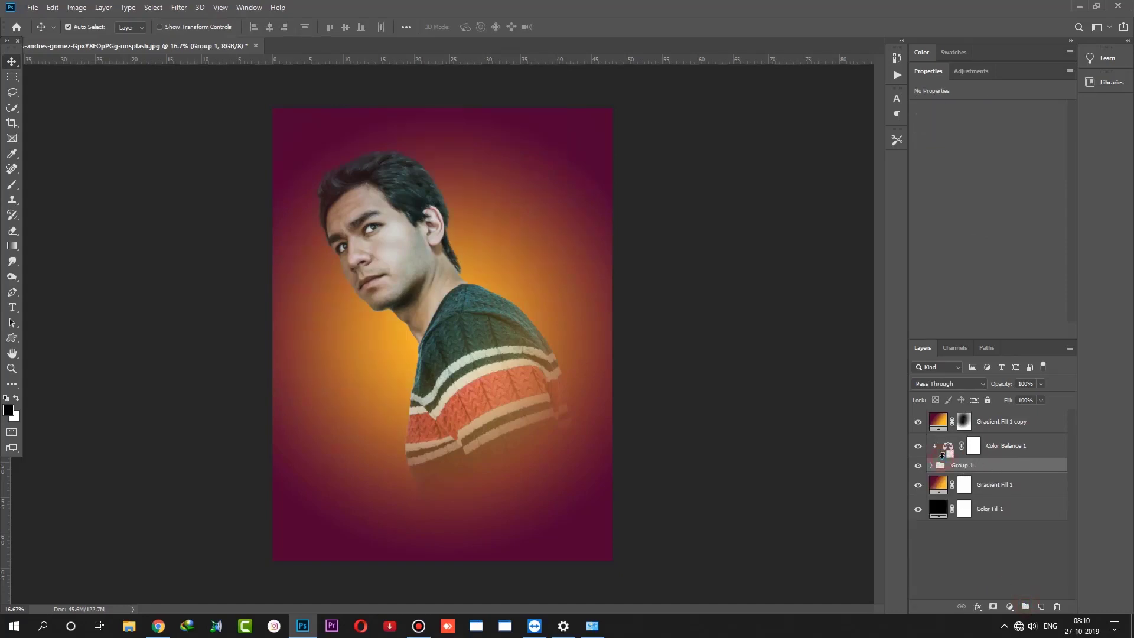
left_click(974, 446)
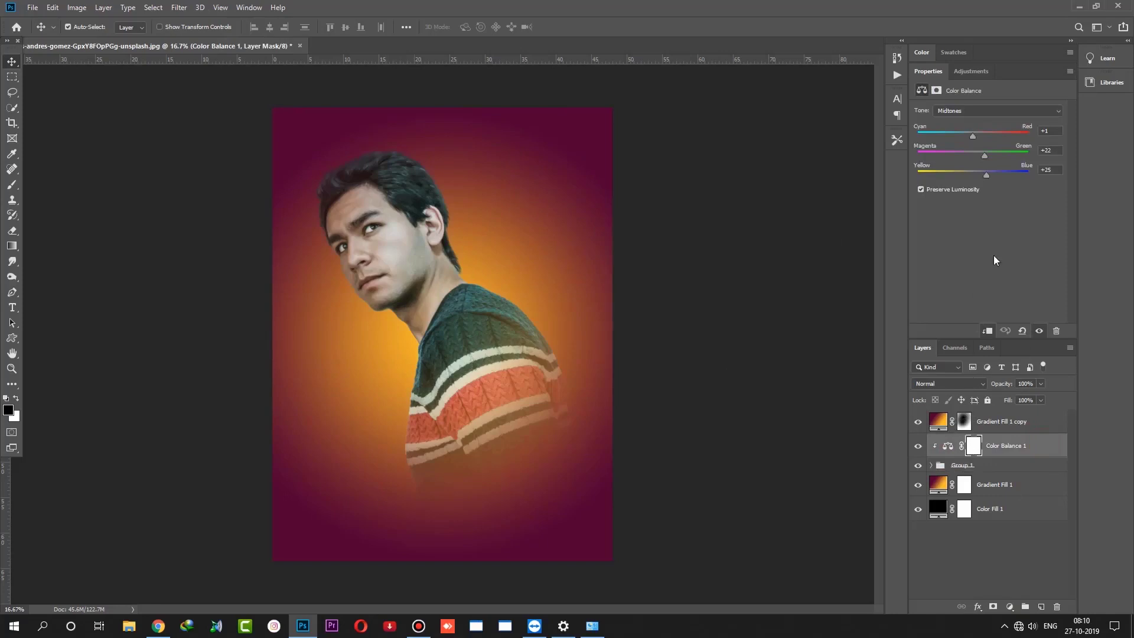
Step: Shift the shadows toward blue and set highlights to +4 red, −12 magenta, +6 blue
left_click(952, 112)
mouse_move(970, 173)
left_mouse_down()
mouse_move(981, 177)
mouse_move(970, 174)
mouse_move(977, 138)
mouse_move(958, 136)
left_mouse_up()
left_click_drag(973, 155, 969, 155)
left_click(965, 112)
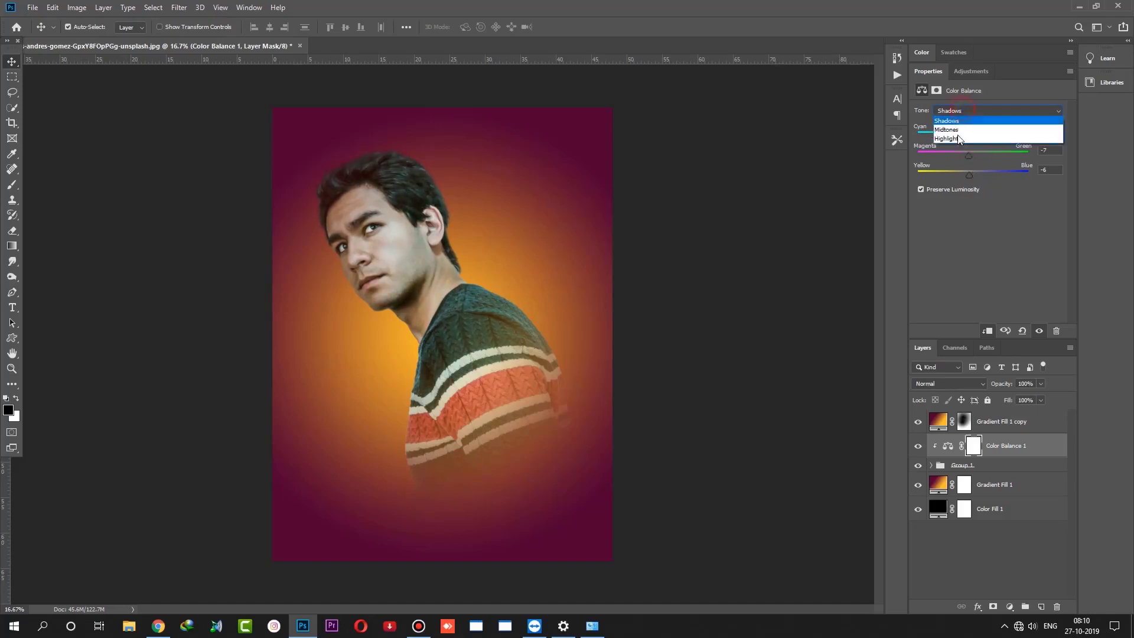
left_click(954, 138)
left_click(976, 175)
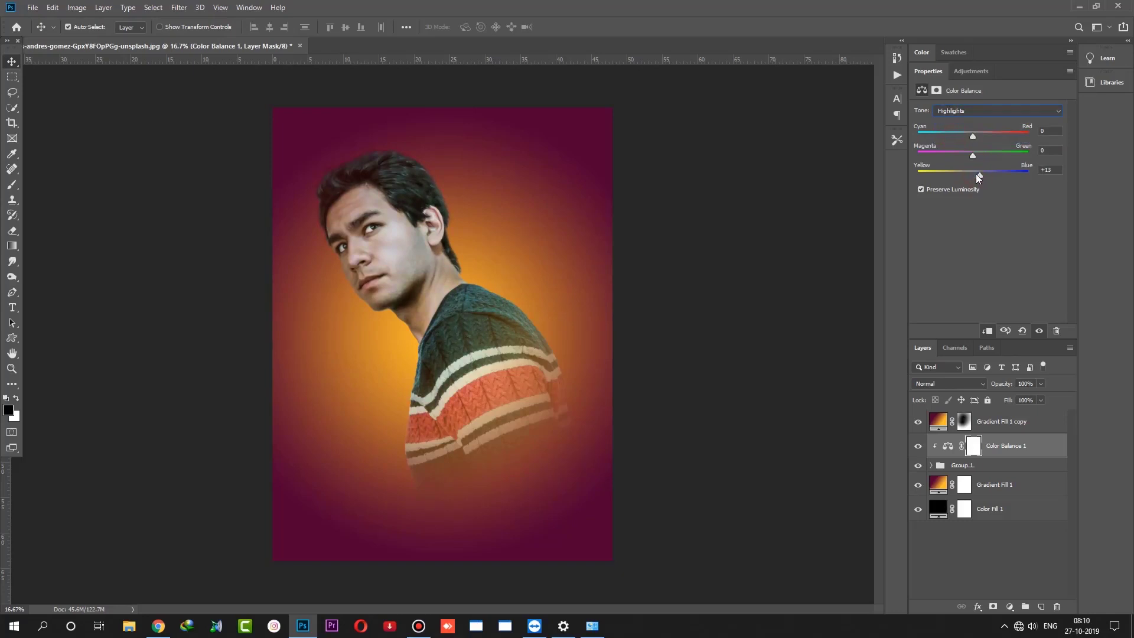
left_click_drag(971, 154, 978, 136)
left_click(1024, 466)
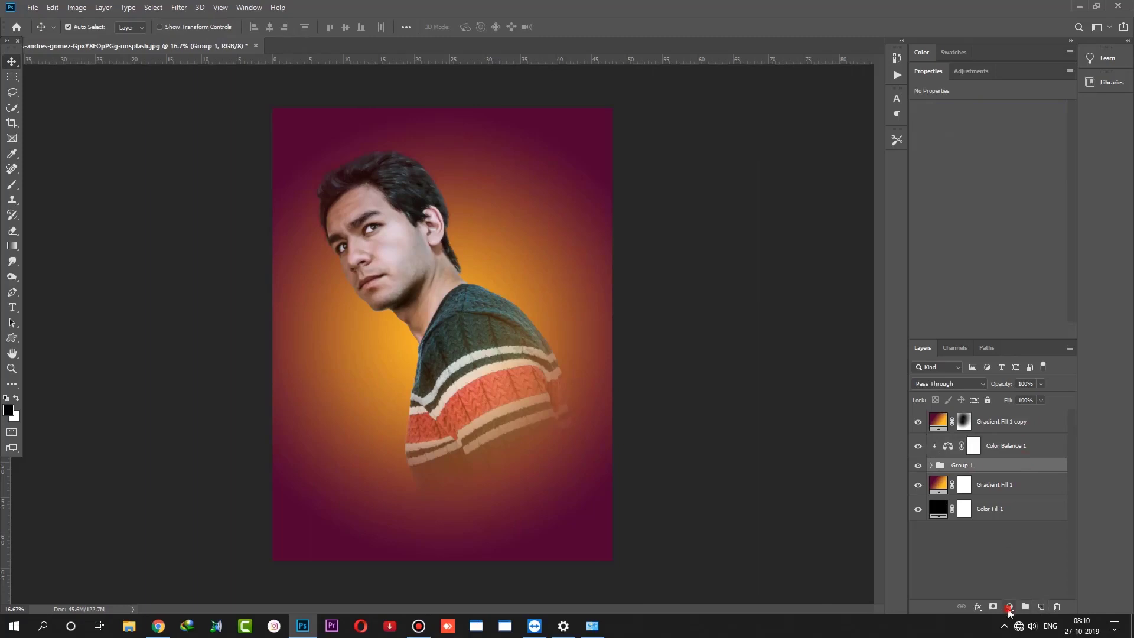
Step: Add a teal #00ffa6 Solid Color fill layer in Color blend mode
left_click(1010, 607)
left_click(1034, 402)
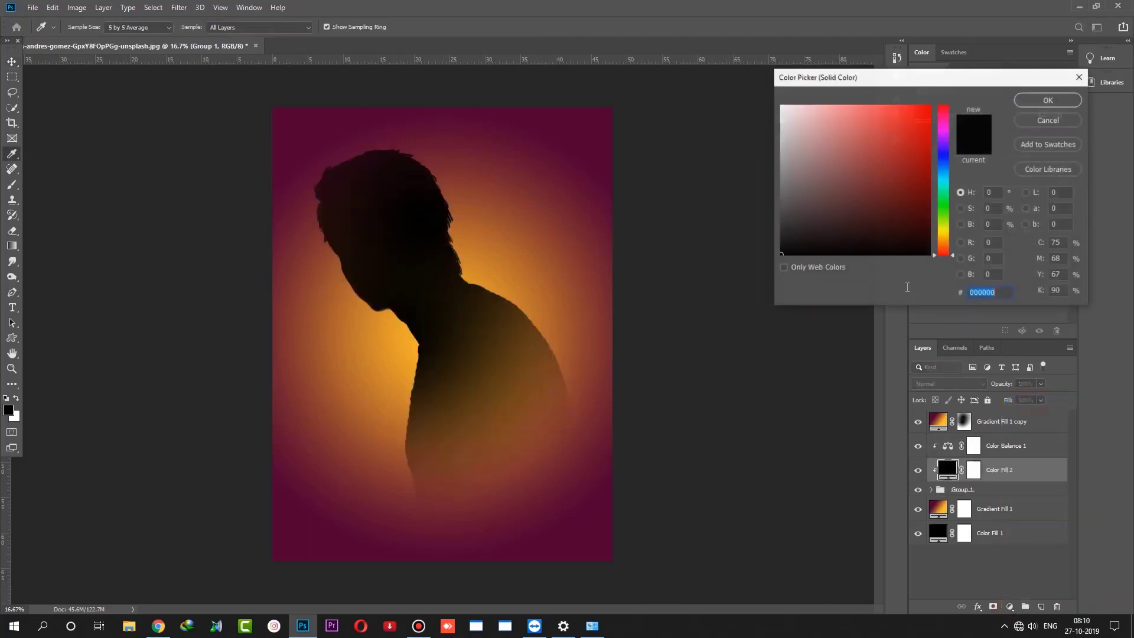
left_click(962, 243)
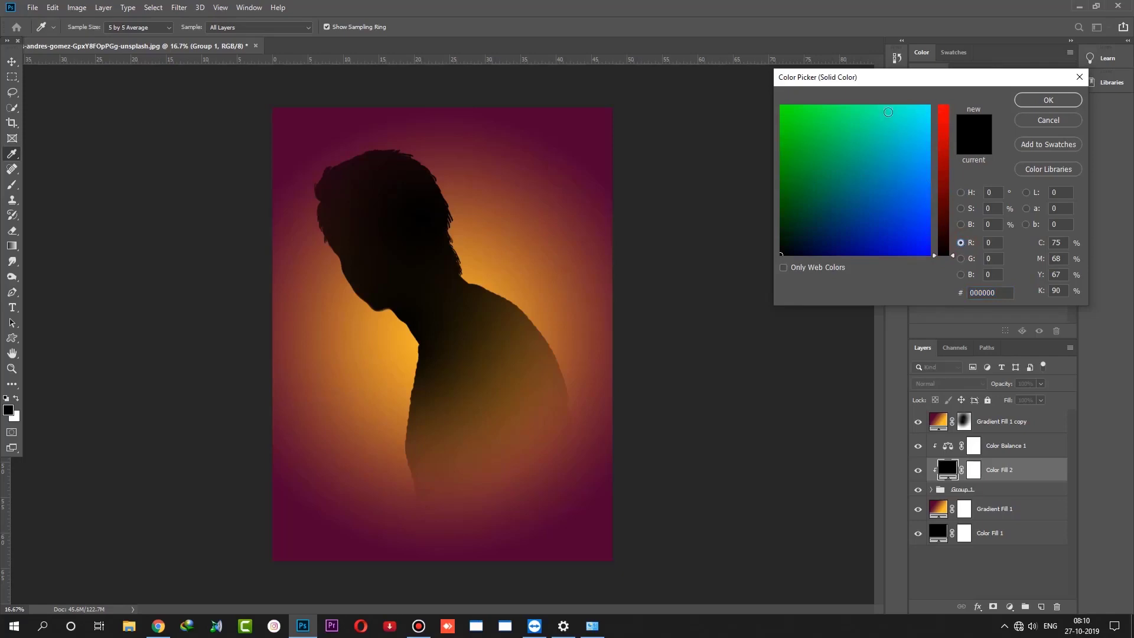
left_click_drag(889, 112, 879, 98)
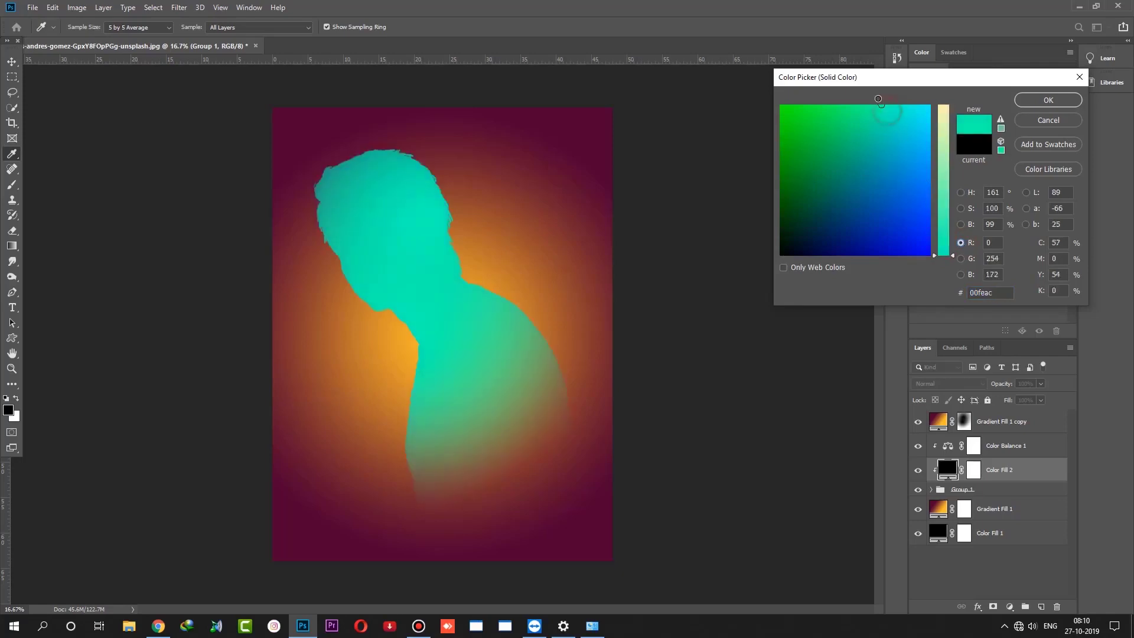
left_click(1050, 100)
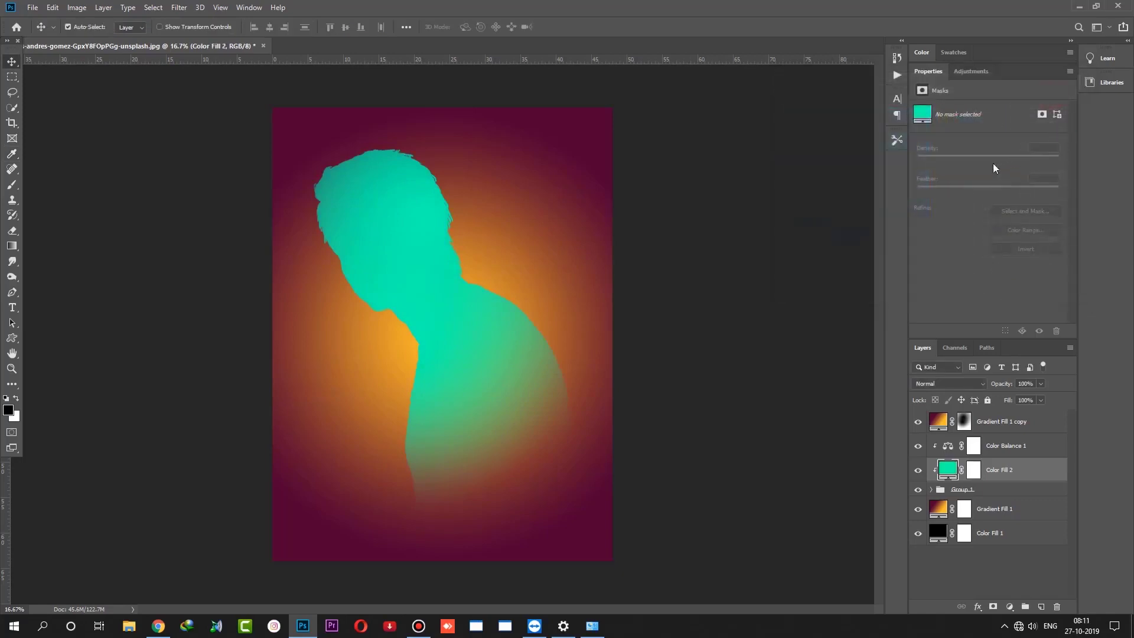
left_click(948, 383)
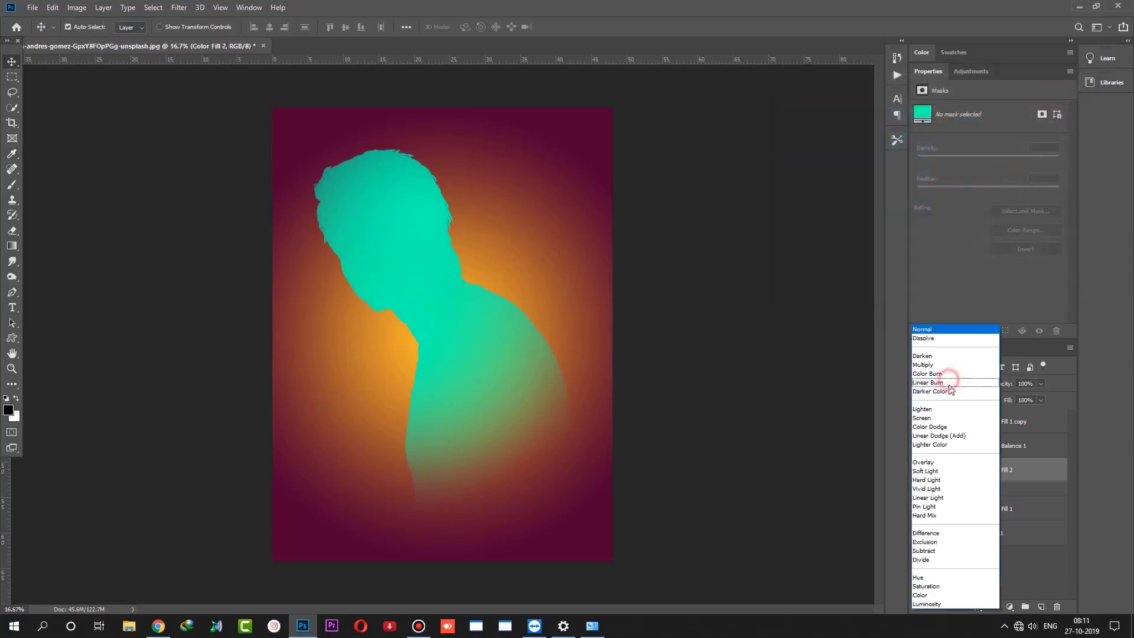
left_click(928, 595)
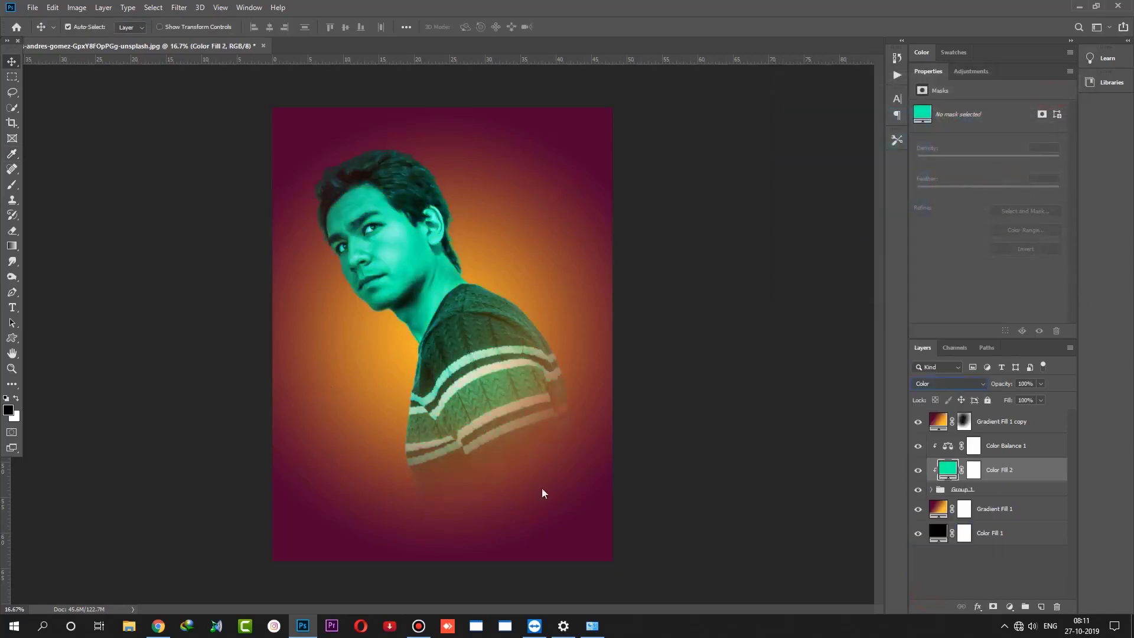
Step: Invert the teal fill's mask and paint white at 67% opacity onto the hair and neck
left_click(974, 470)
left_click(1026, 249)
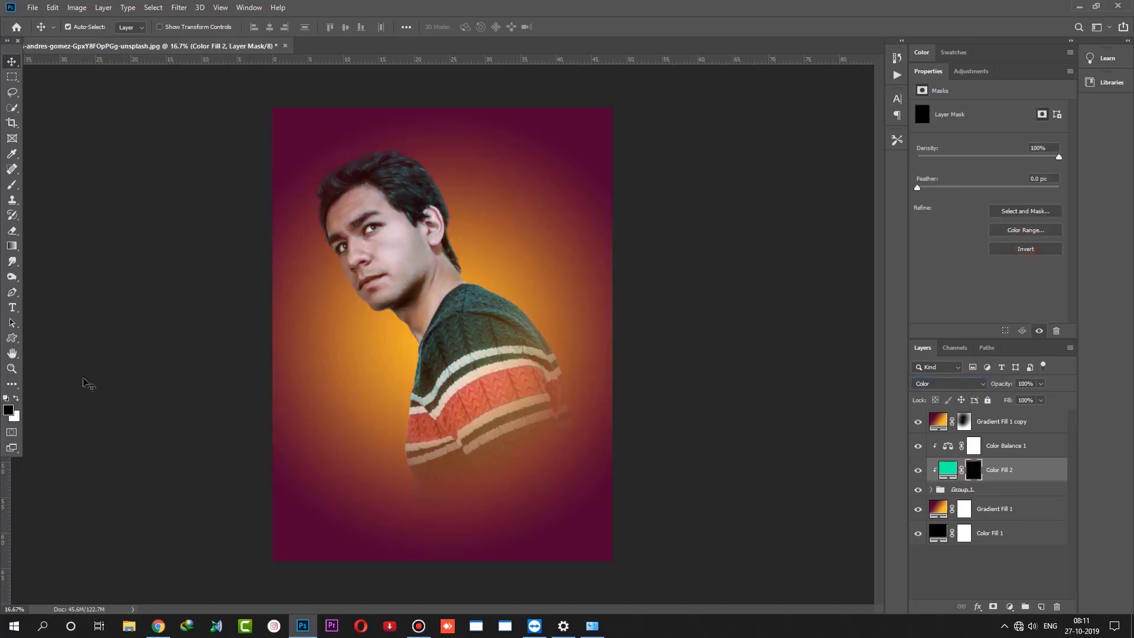
key("b")
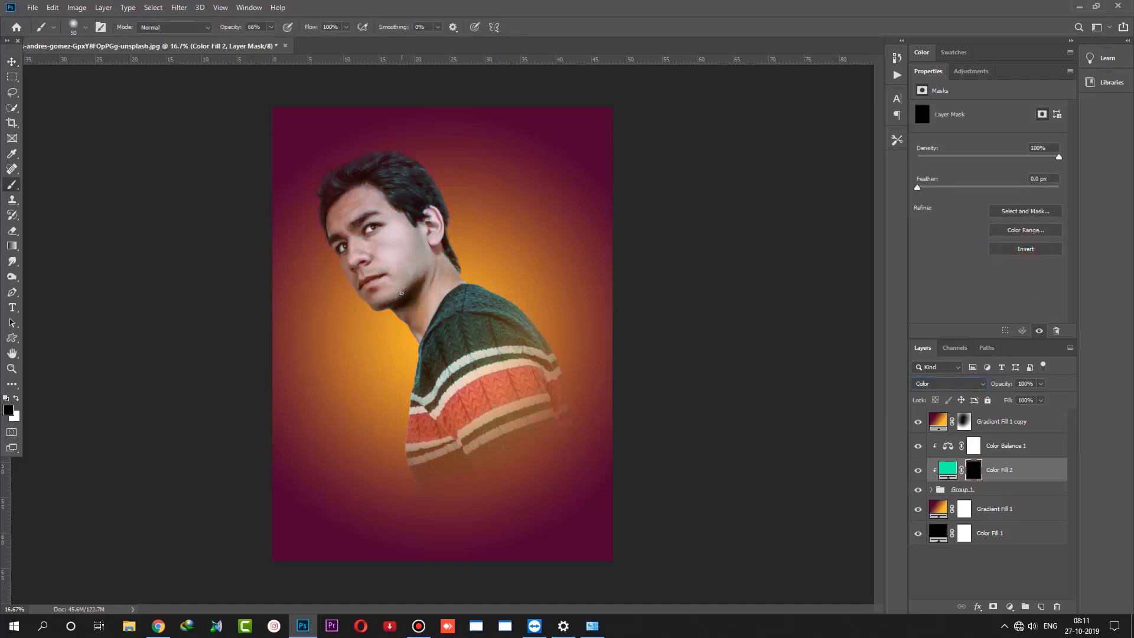
left_click_drag(430, 185, 450, 199)
left_click_drag(238, 29, 240, 29)
key("x")
left_click_drag(488, 236, 443, 195)
key("bracketright")
key("bracketright")
key("bracketright")
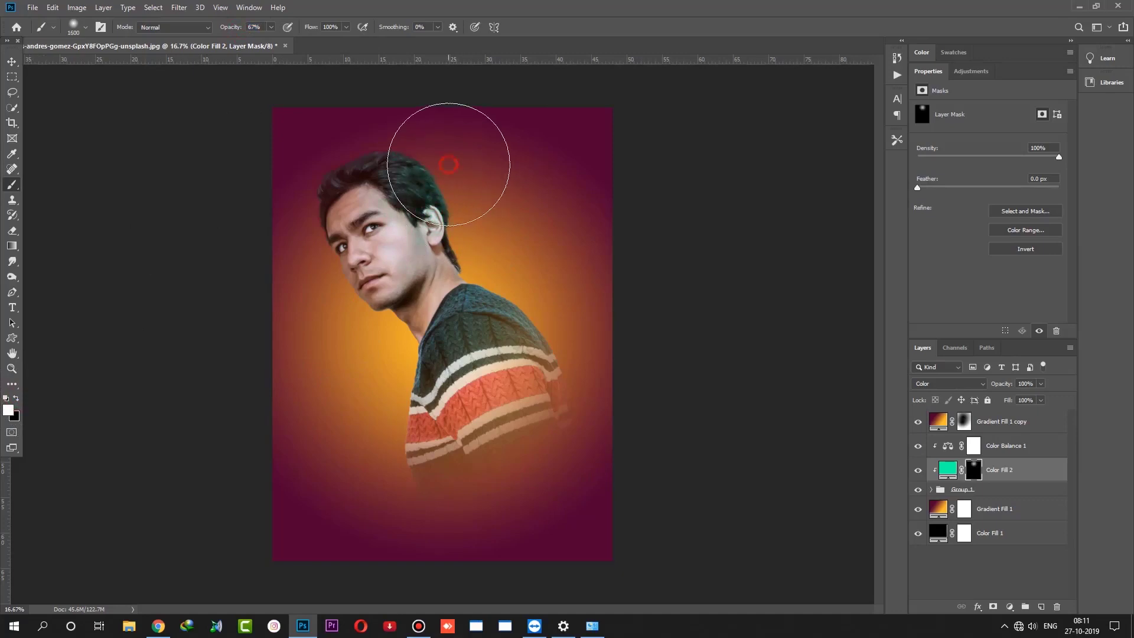
key("bracketright")
mouse_move(454, 189)
left_mouse_down()
mouse_move(511, 292)
mouse_move(460, 260)
left_mouse_up()
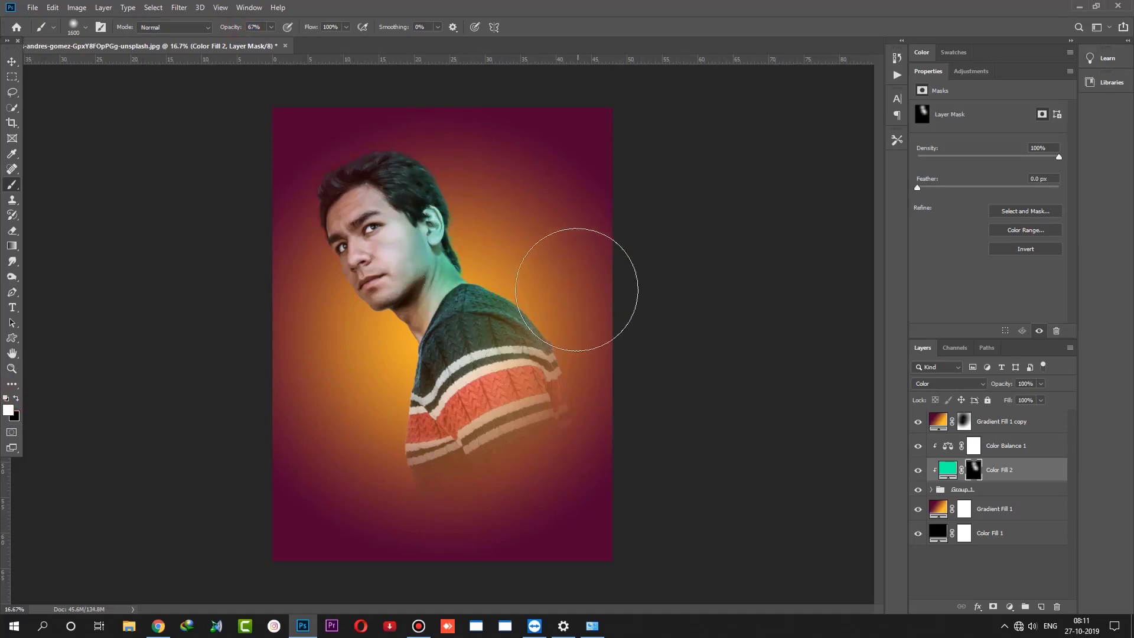
Step: Add a Solid Color fill layer set to light green #b2ff9b
left_click(1010, 607)
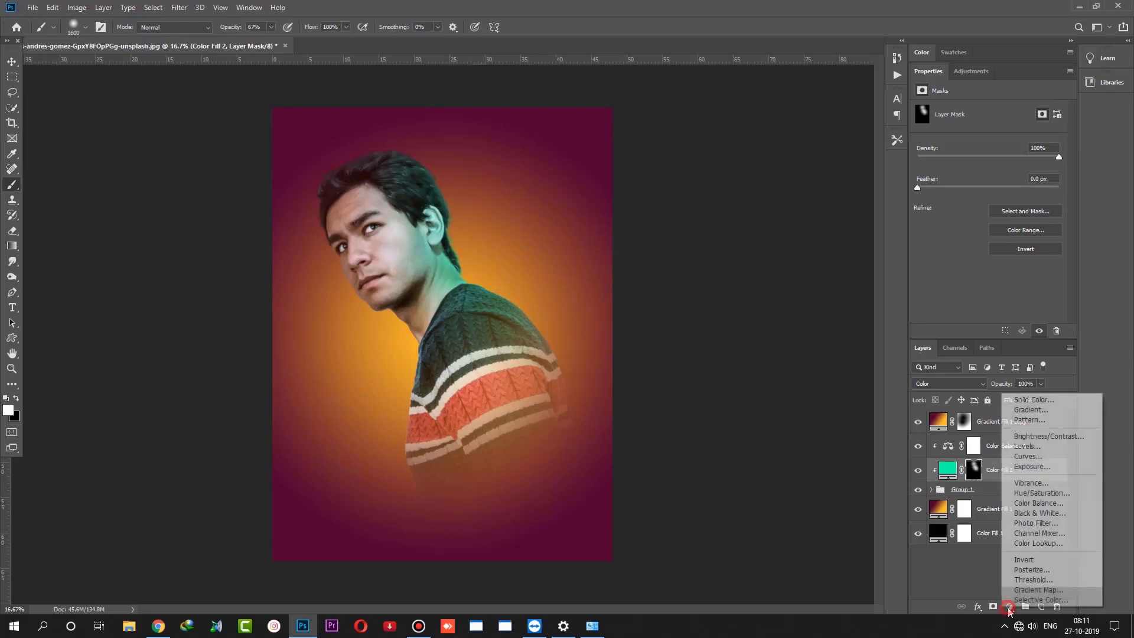
left_click(1034, 402)
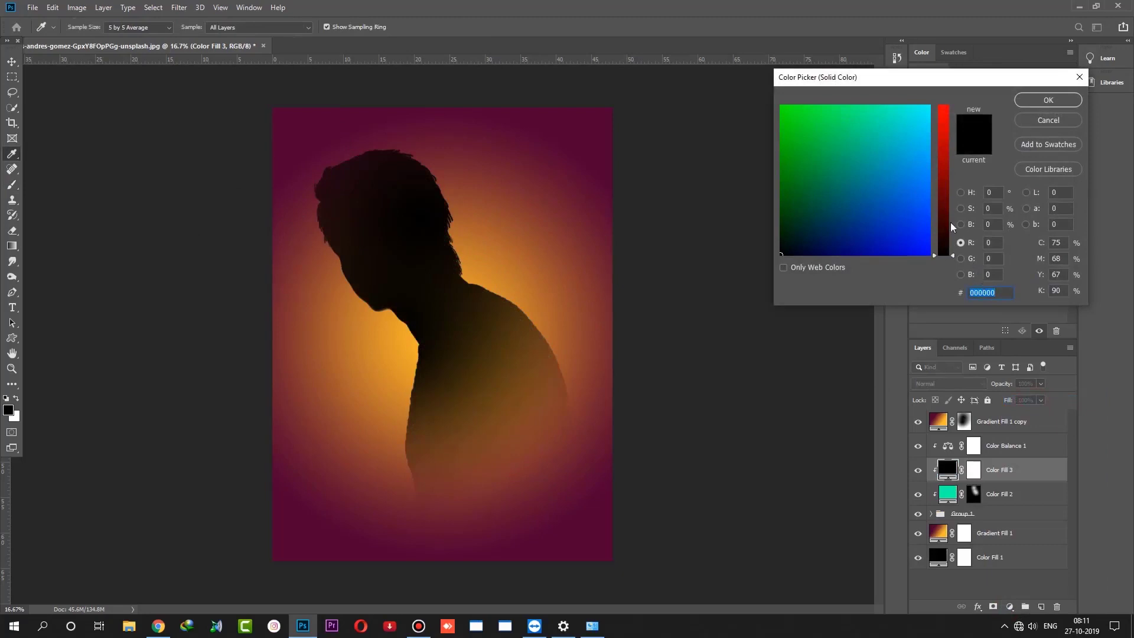
left_click_drag(945, 221, 945, 150)
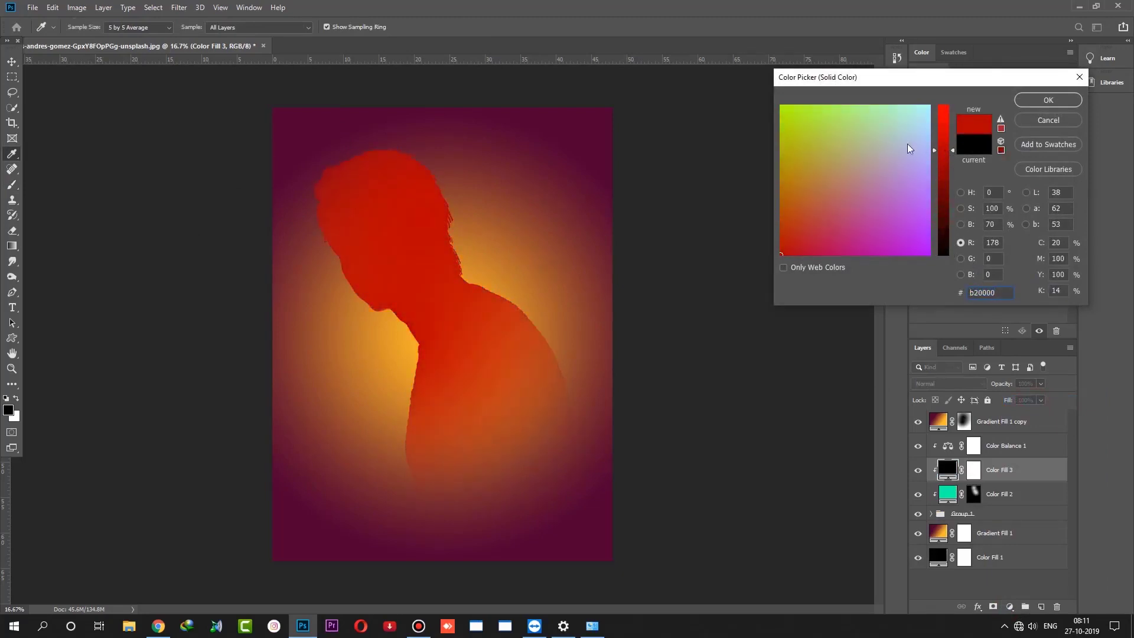
left_click(872, 105)
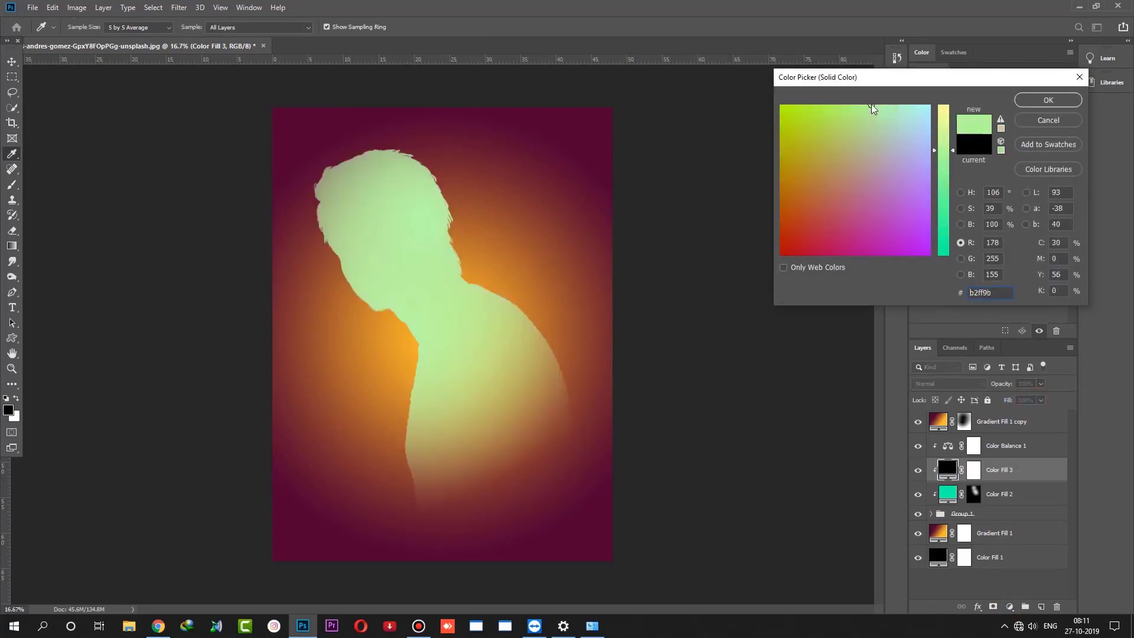
left_click(1054, 103)
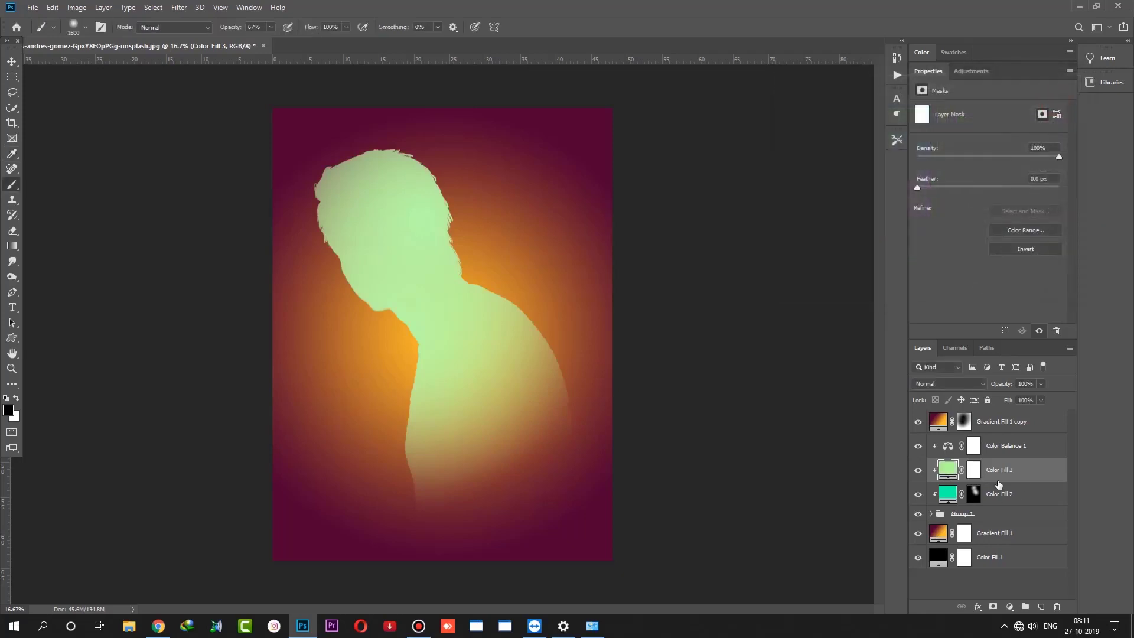
Step: Invert Color Fill 3's mask to black, undoing the test paint strokes and the Color blend mode
left_click(973, 469)
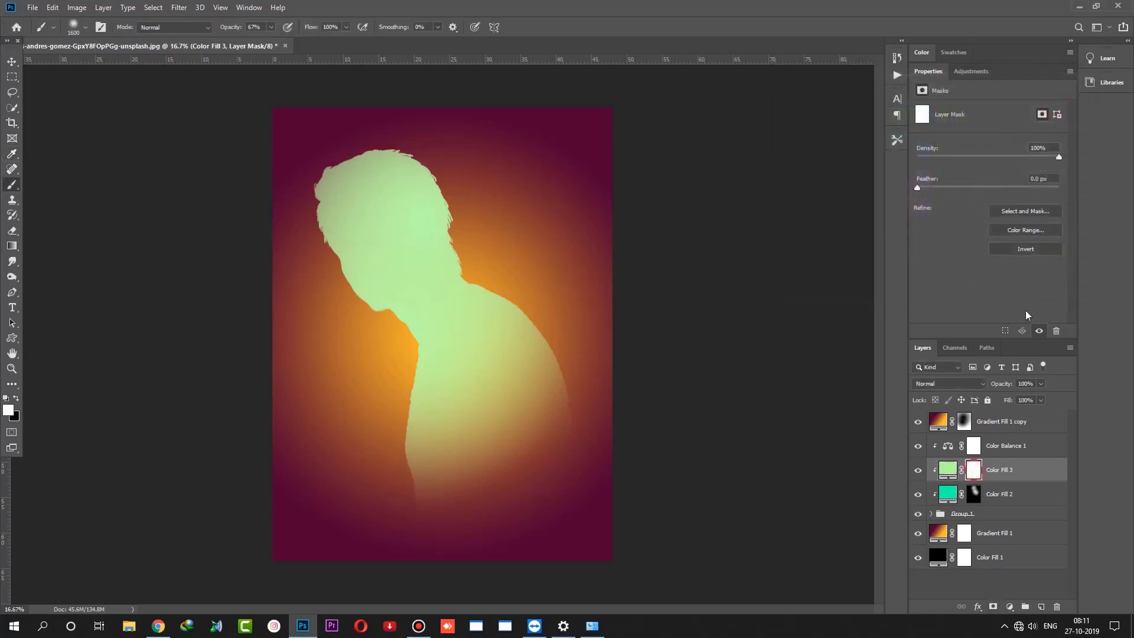
left_click(1020, 249)
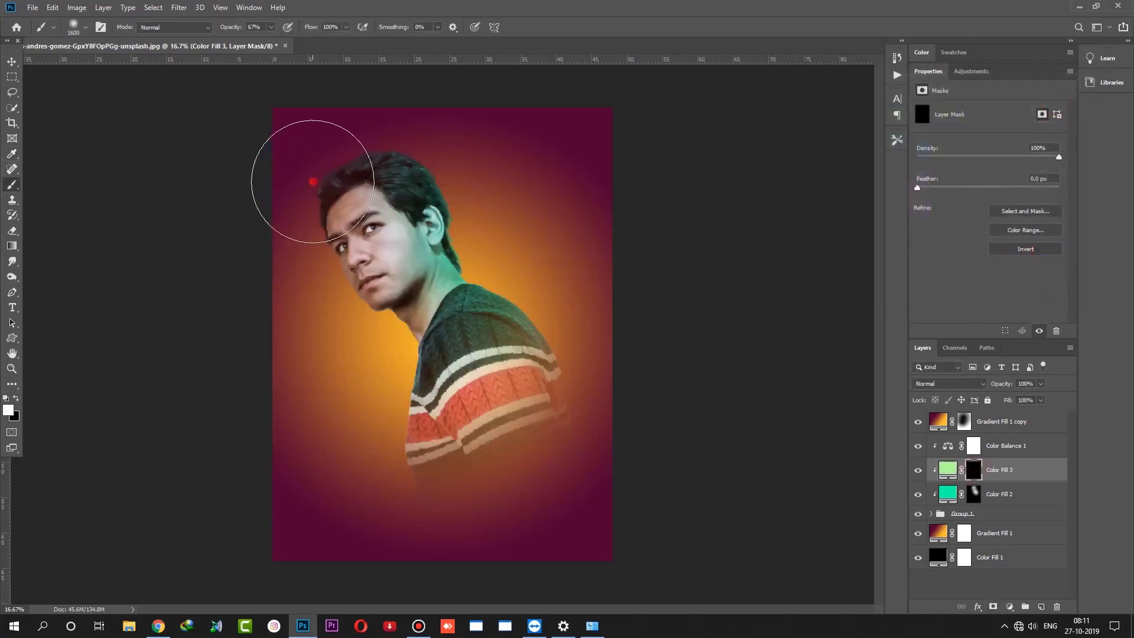
left_click_drag(304, 183, 323, 183)
key("ctrl+z")
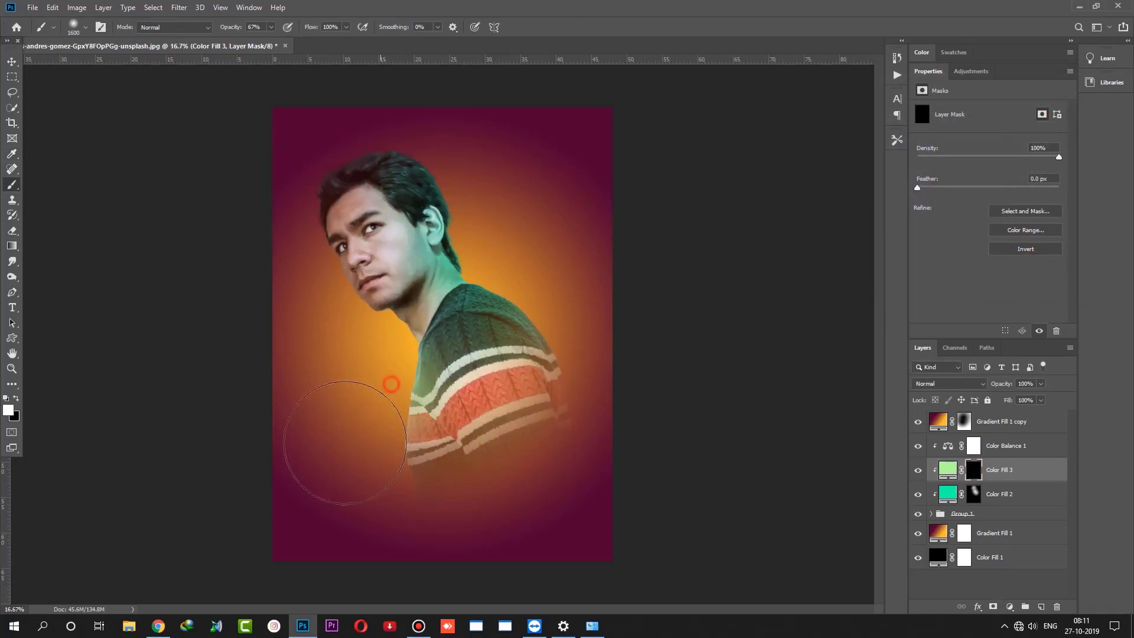
left_click(479, 387)
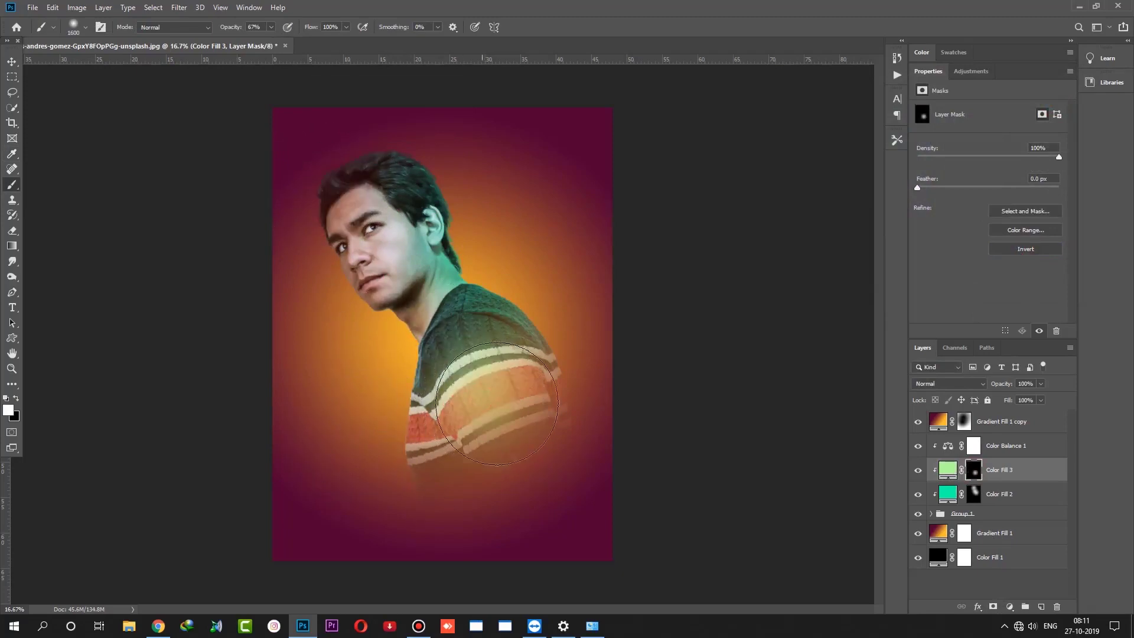
key("ctrl+z")
left_click(379, 248)
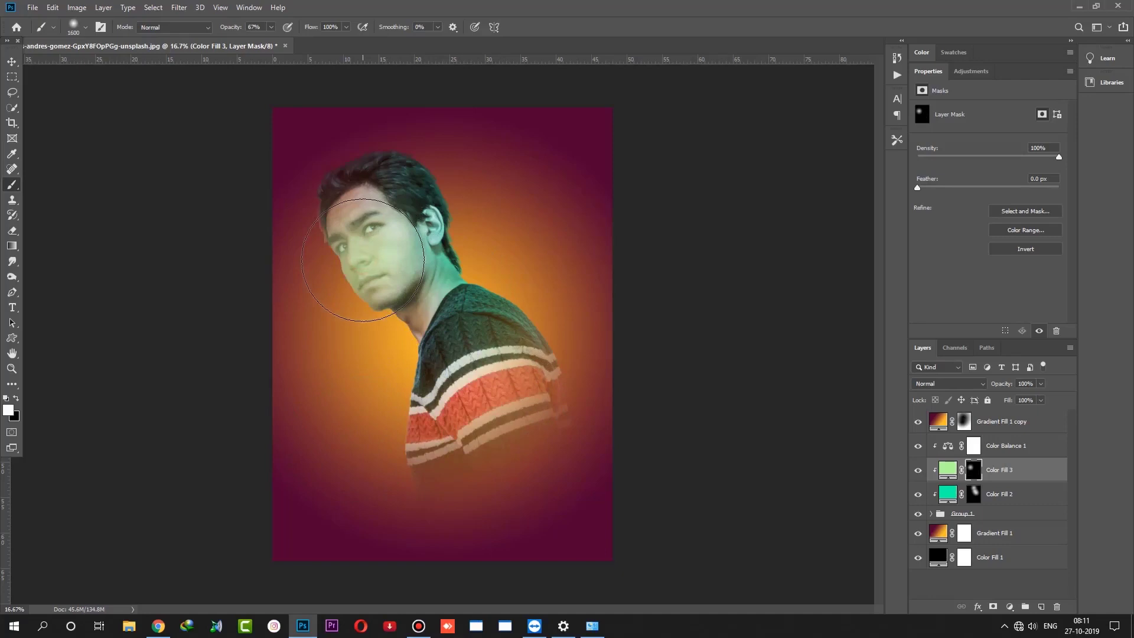
left_click(945, 384)
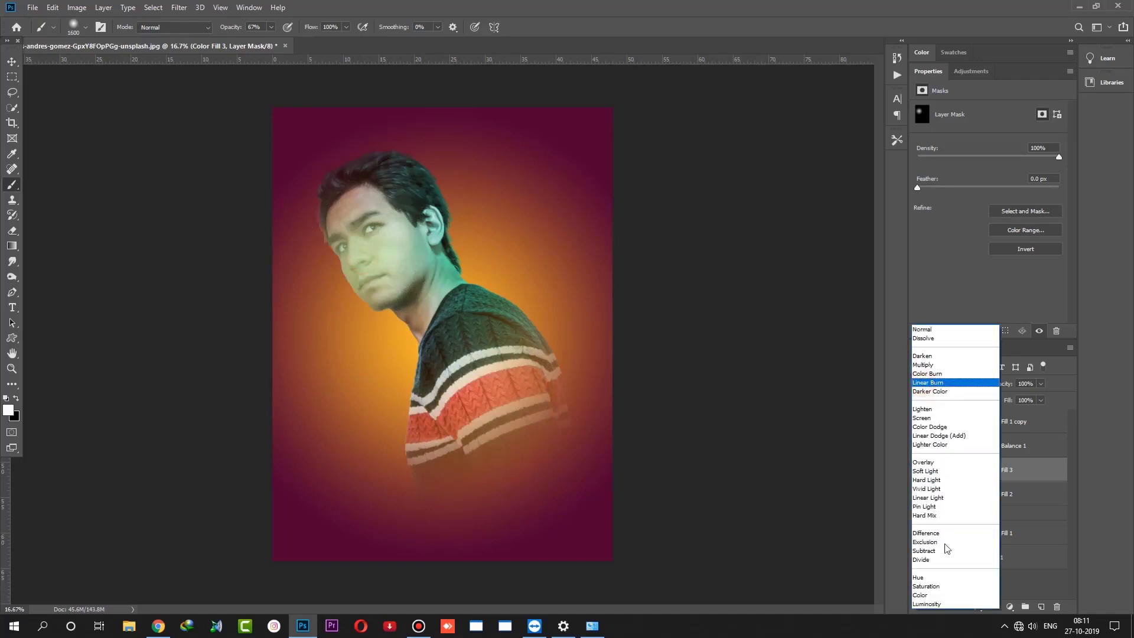
left_click(929, 595)
key("ctrl+z")
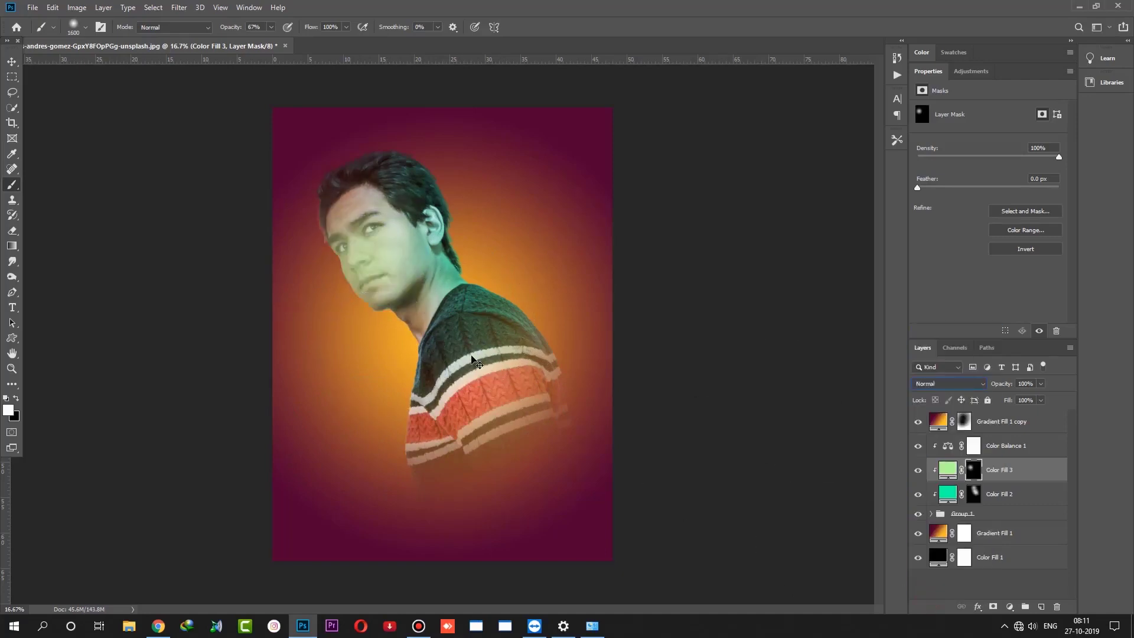
key("ctrl+z")
Step: Recolour the third fill layer to orange f45b00
double_click(948, 469)
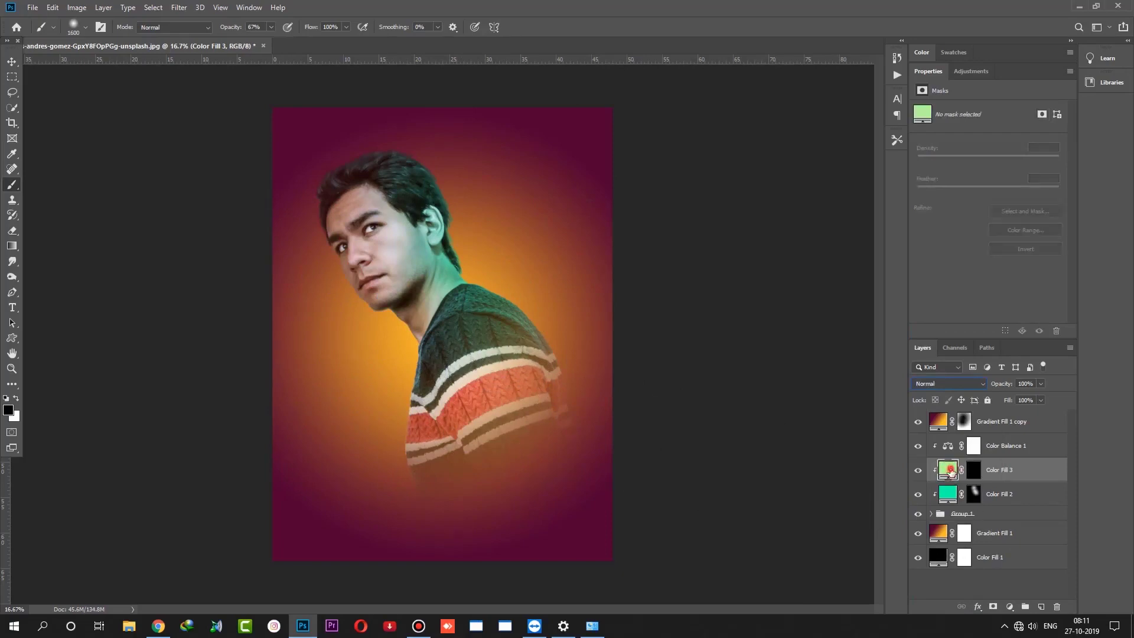
left_click_drag(792, 198, 749, 202)
left_click(945, 112)
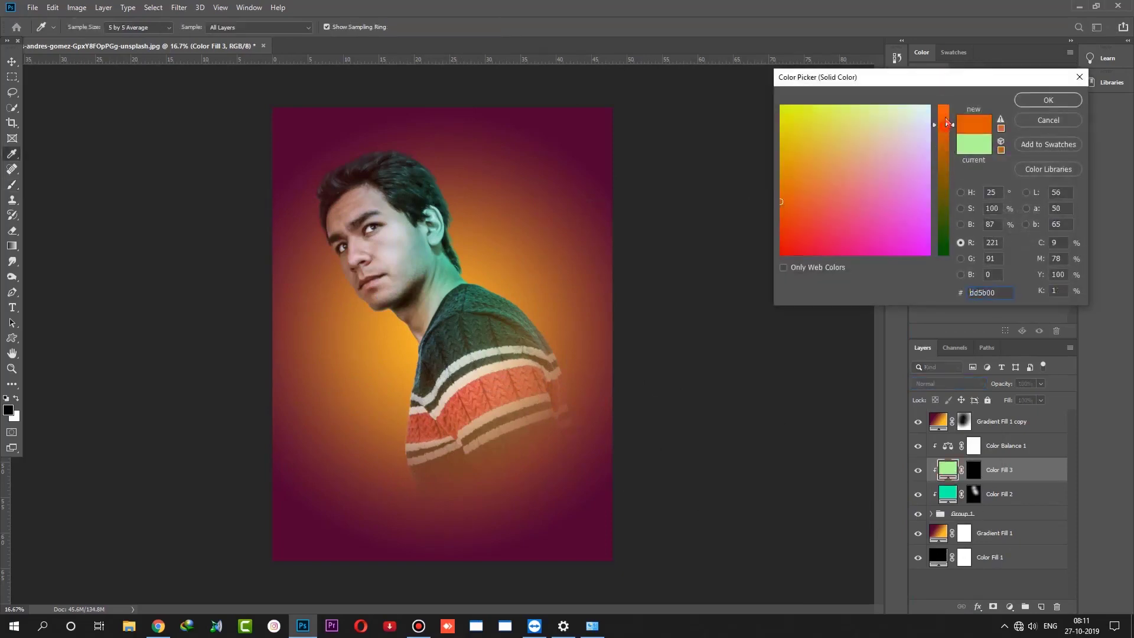
left_click_drag(945, 112, 945, 111)
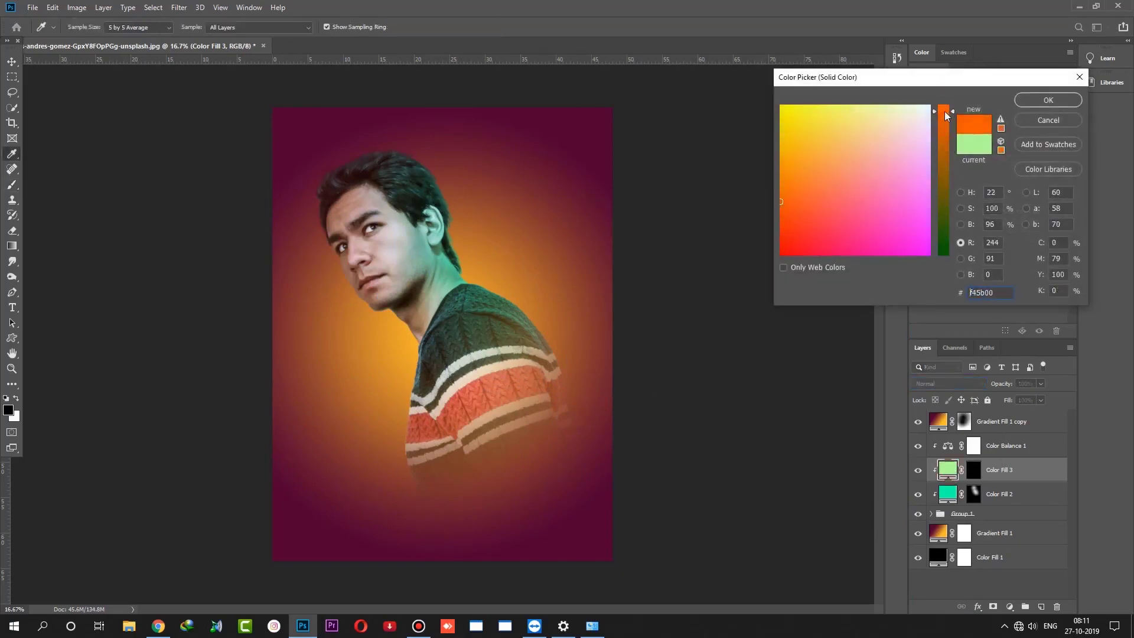
left_click(1048, 100)
Step: Brush white on the orange fill's mask over the neck and sweater edge, set Color mode, brush size 2000
key("b")
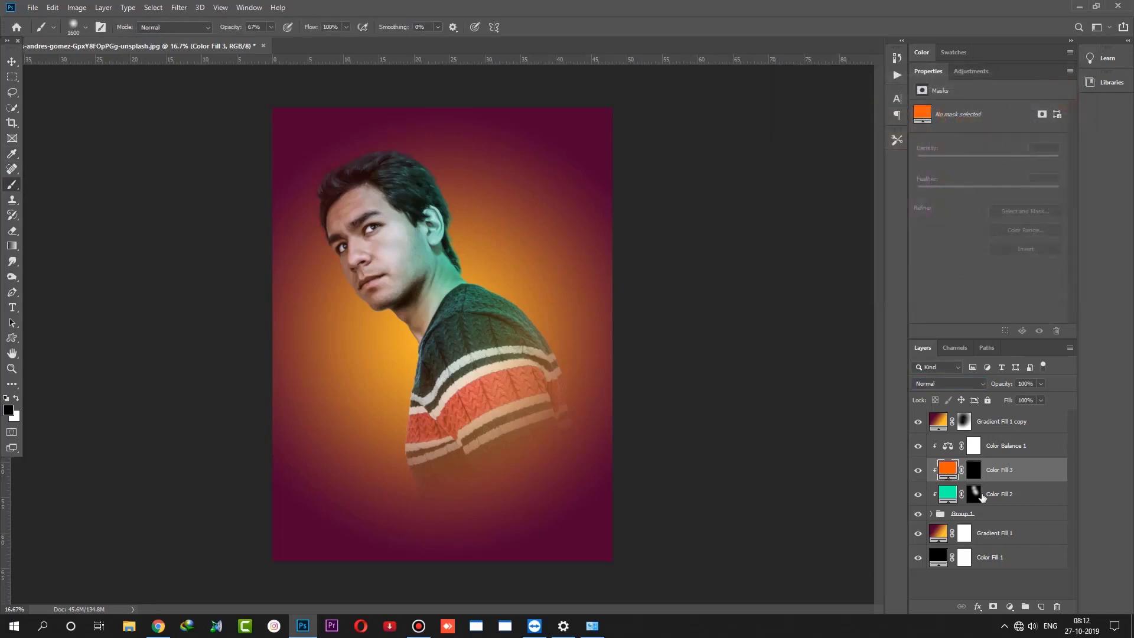
left_click(974, 470)
key("x")
left_click_drag(437, 379, 385, 360)
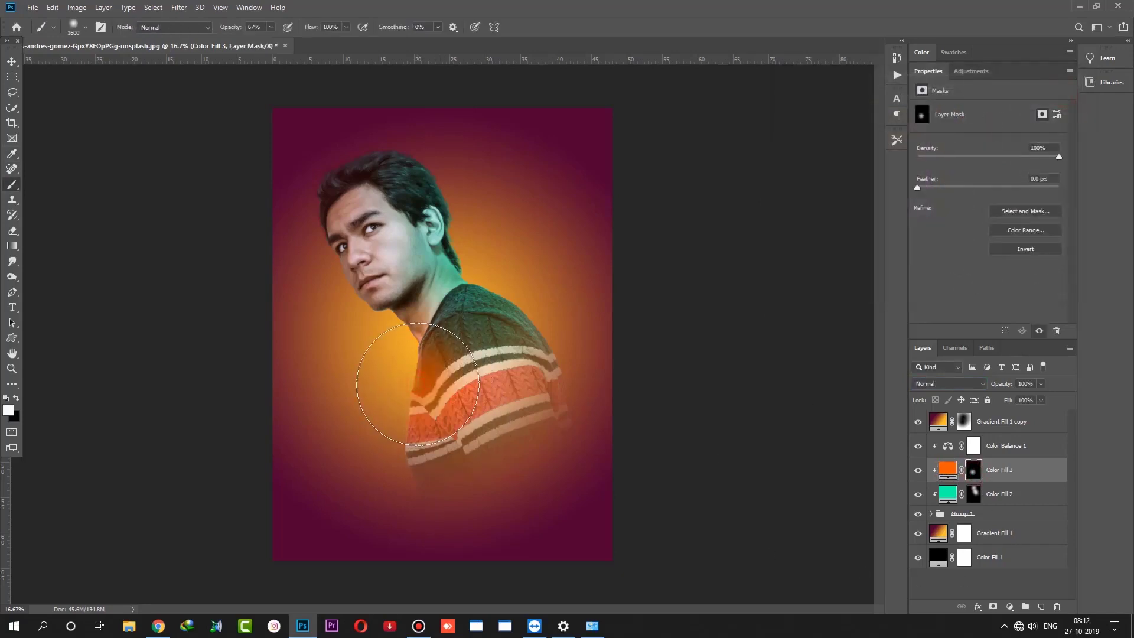
left_click(949, 383)
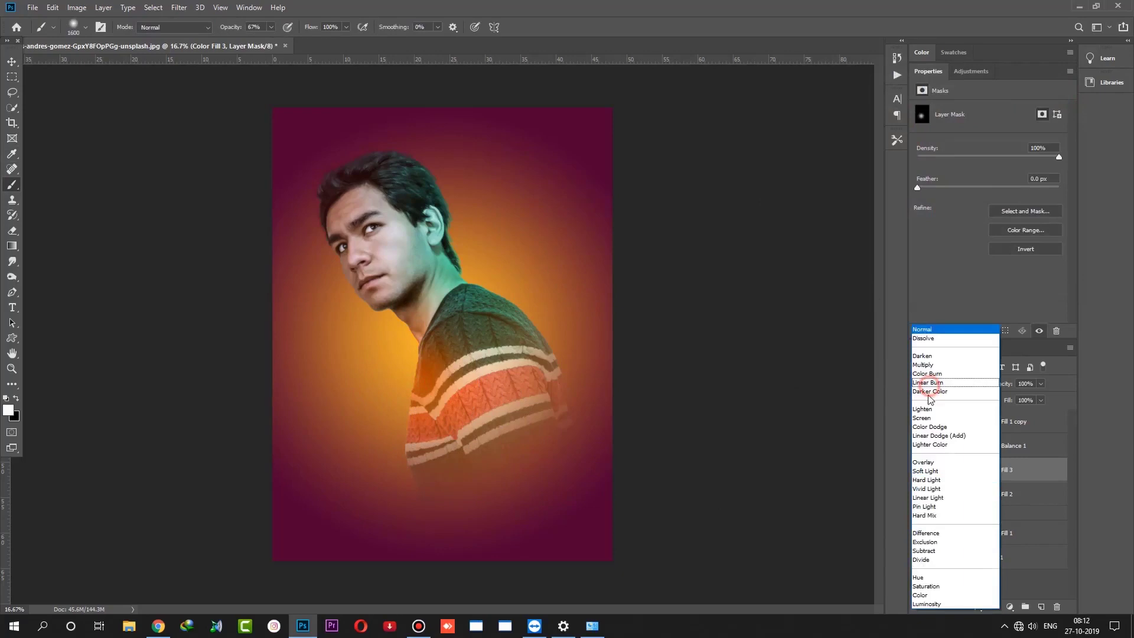
left_click(922, 595)
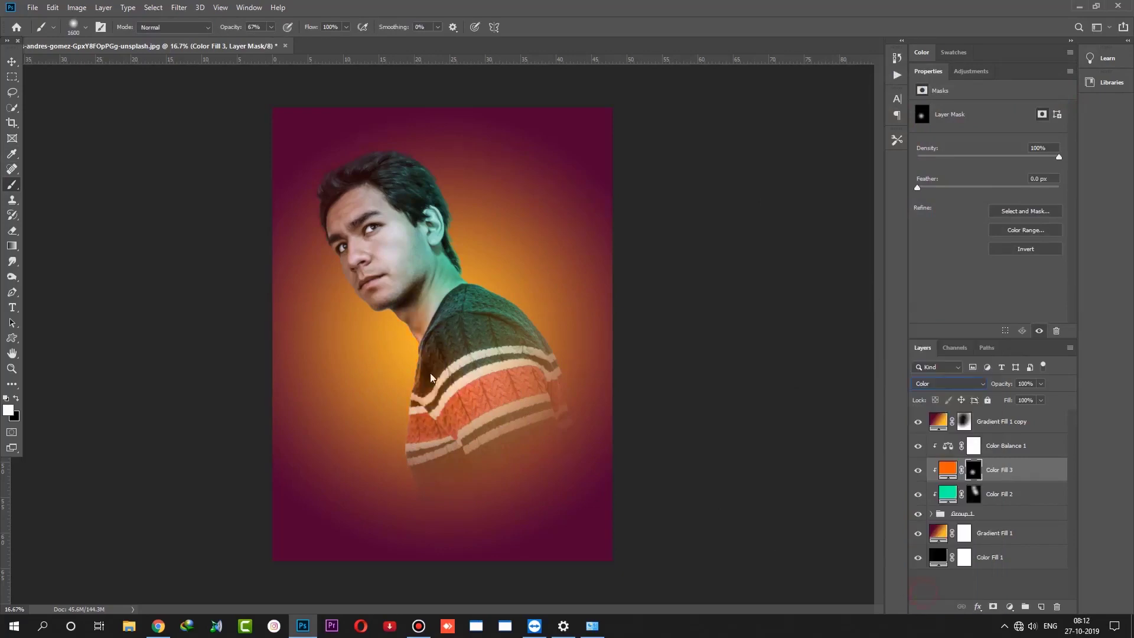
left_click(407, 334)
key("bracketright")
key("bracketright")
key("bracketright")
left_click(1010, 607)
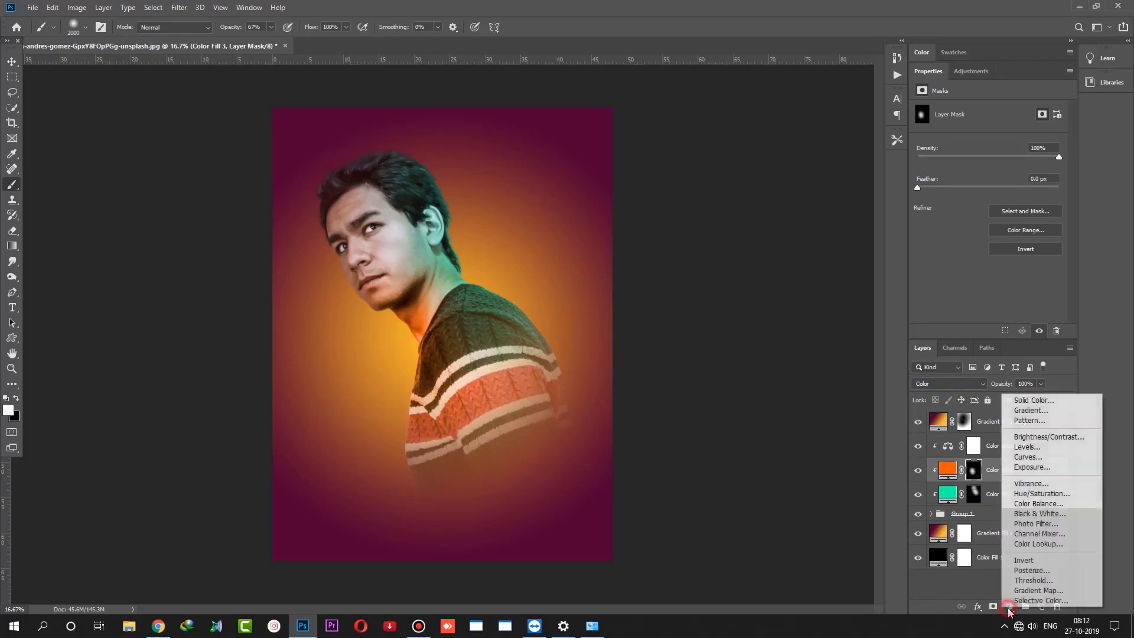
Step: Add Color Fill 4 in soft pink ed81ff and set its blend mode to Color
left_click(1037, 401)
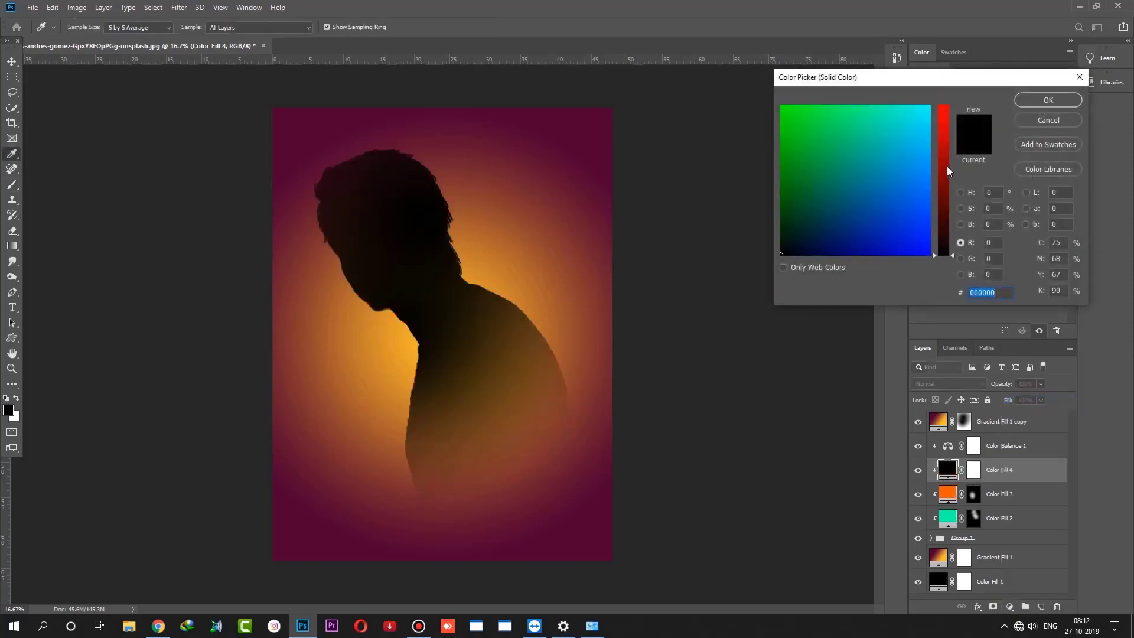
left_click_drag(948, 167, 947, 119)
mouse_move(878, 241)
left_mouse_down()
mouse_move(884, 267)
mouse_move(903, 267)
left_mouse_up()
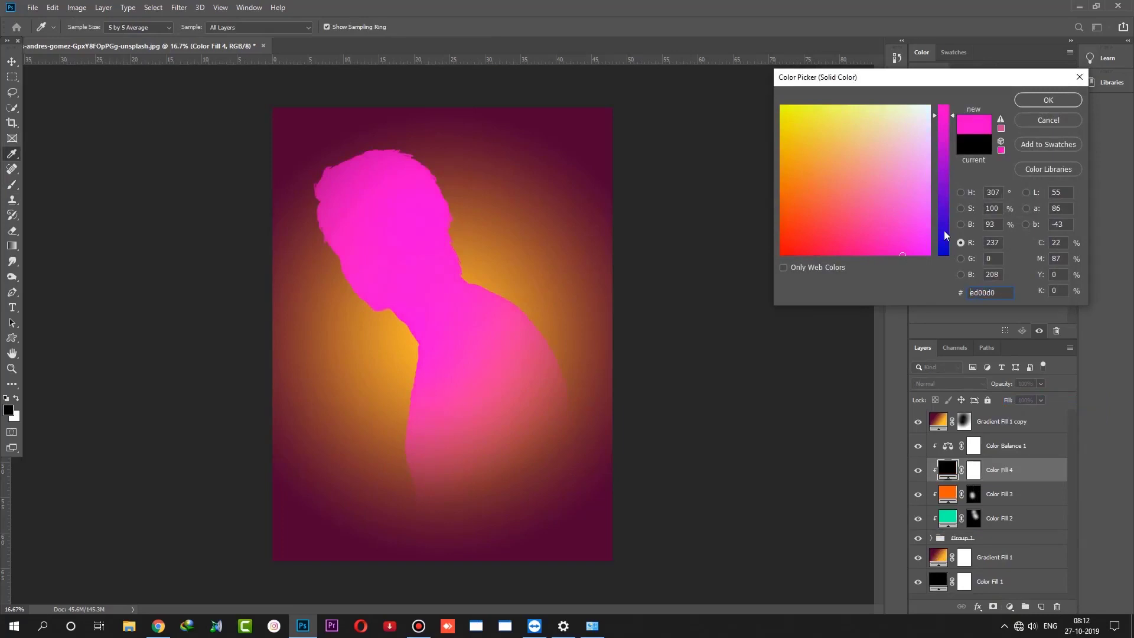
left_click_drag(925, 189, 942, 180)
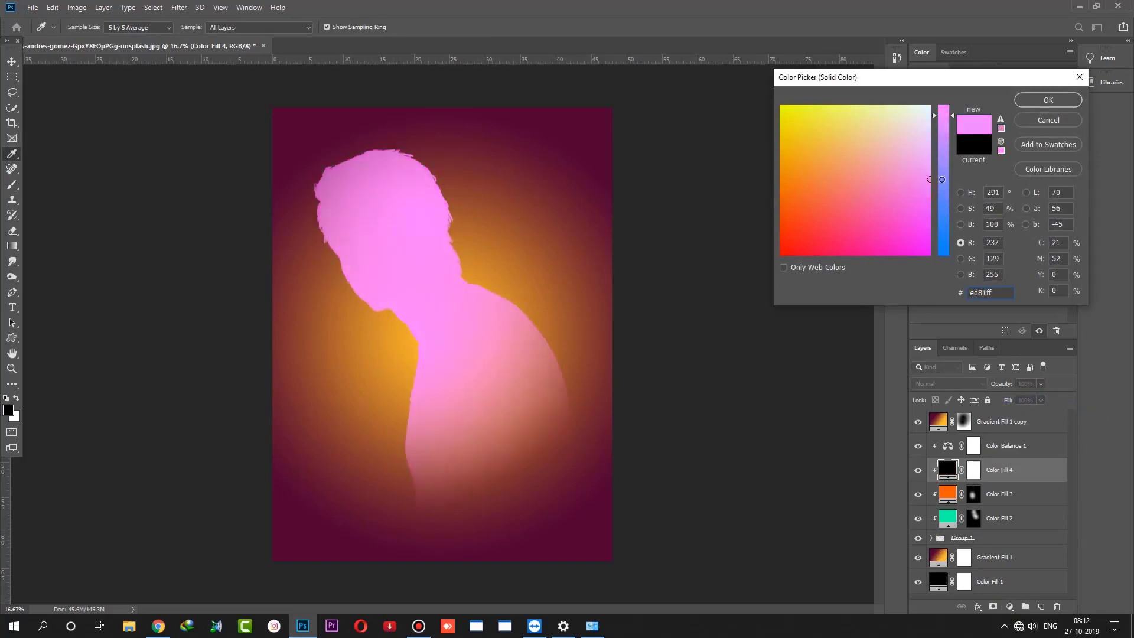
left_click(1041, 101)
left_click(950, 383)
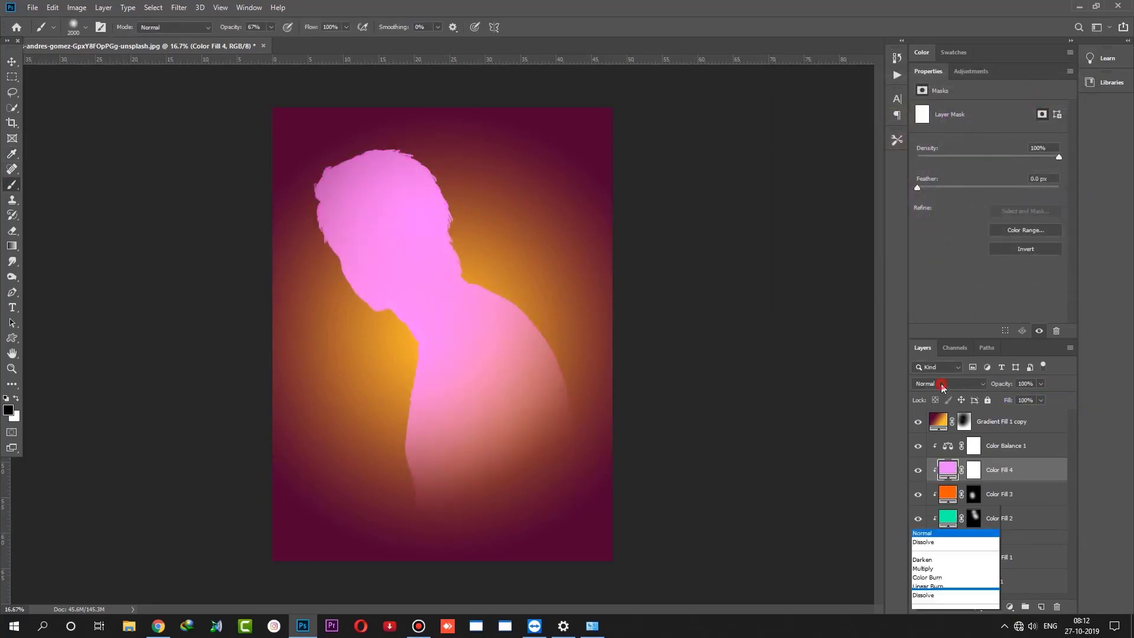
left_click(940, 559)
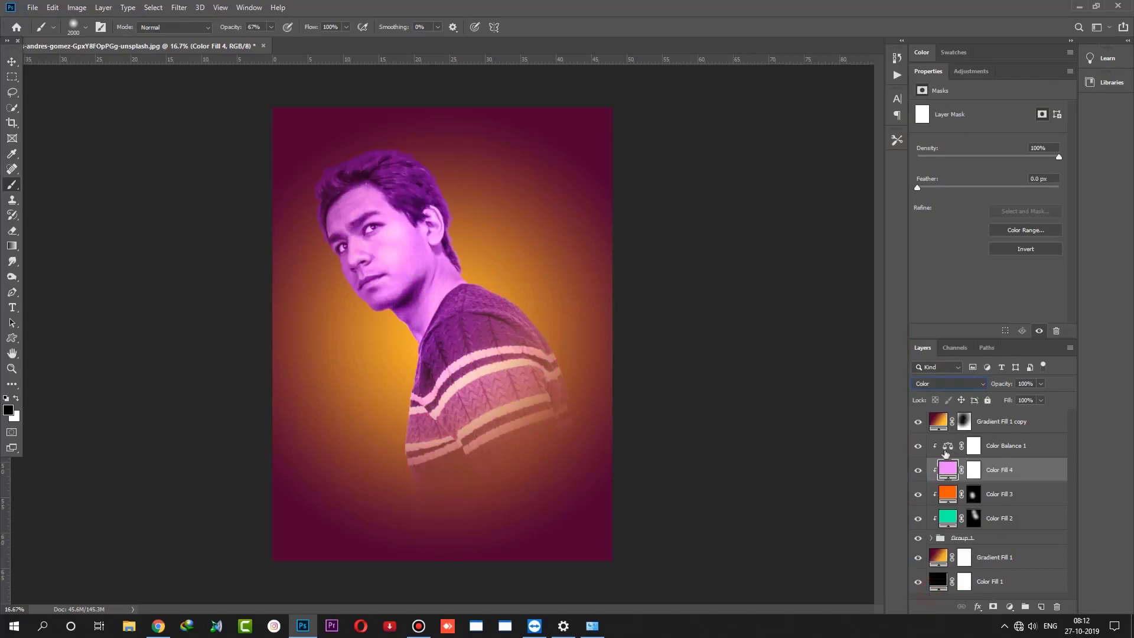
Step: Invert Color Fill 4's mask and test pink strokes over the hair and sweater, undoing them
left_click(973, 470)
left_click(1012, 251)
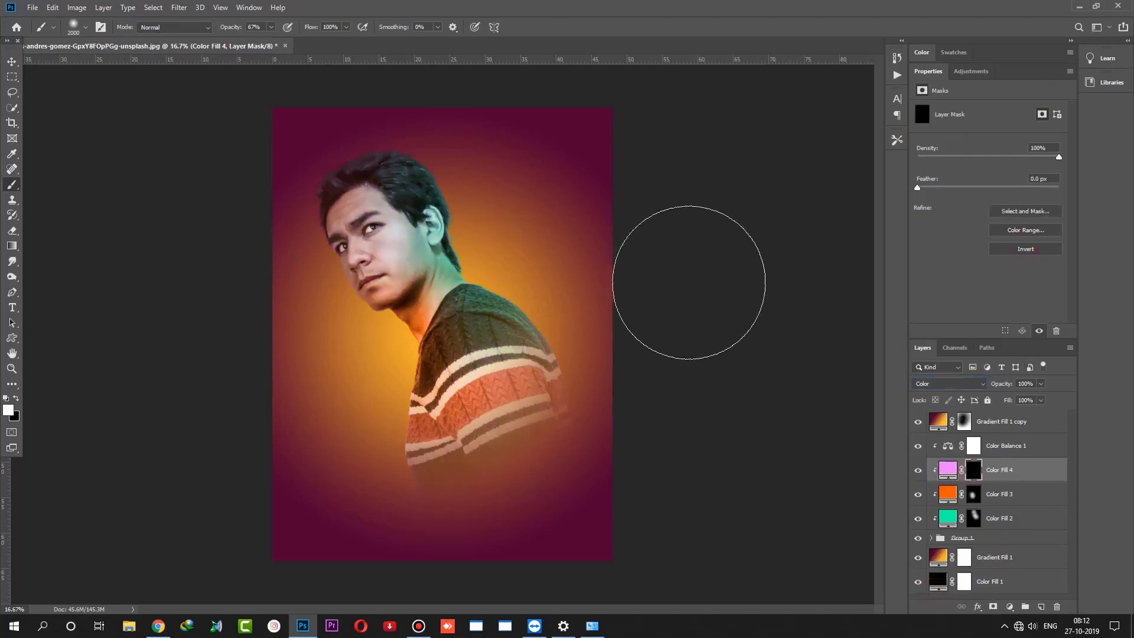
key("bracketright")
left_click(308, 208)
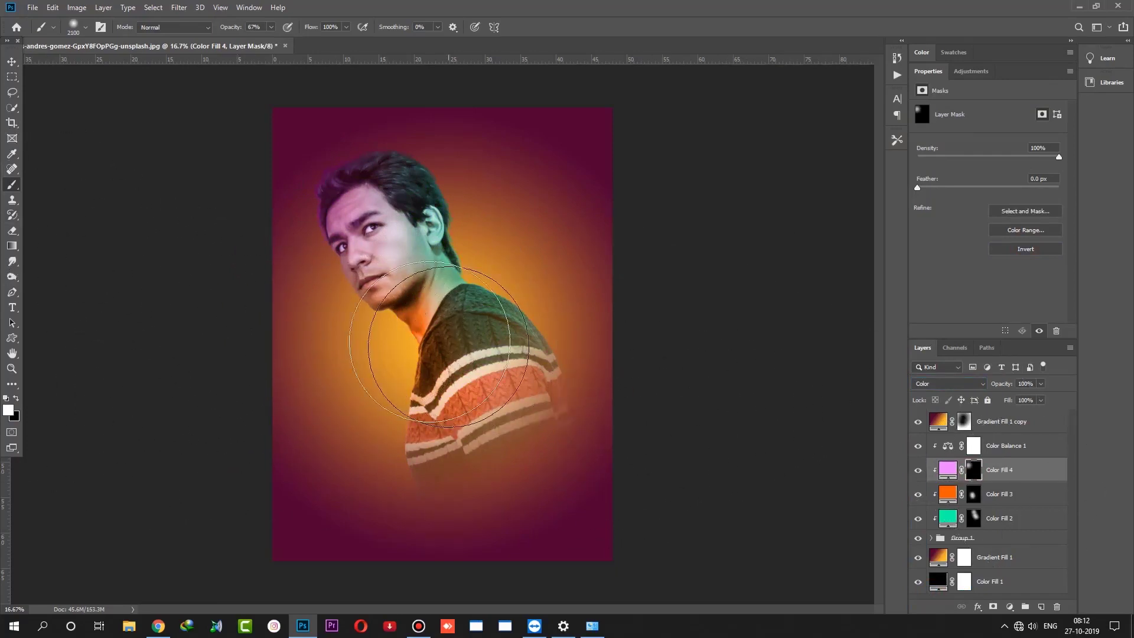
left_click_drag(385, 308, 455, 166)
key("ctrl+z")
left_click_drag(449, 354, 502, 399)
key("ctrl+z")
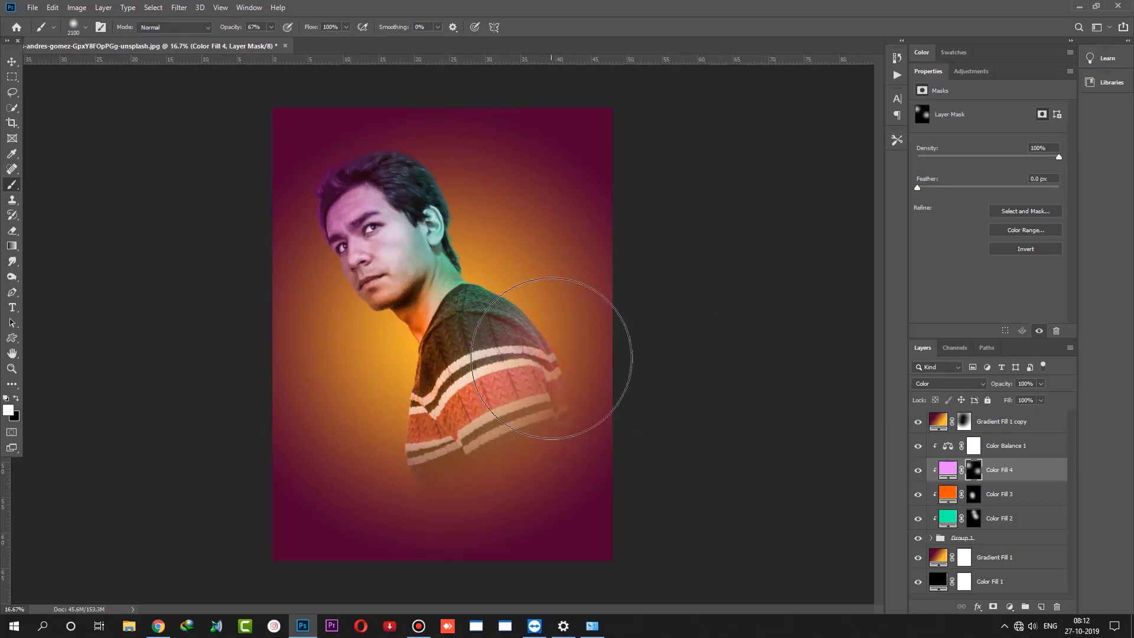
Step: Enlarge the brush to 2900 and reveal the pink tint on the upper sweater
key("bracketright")
key("bracketright")
key("bracketright")
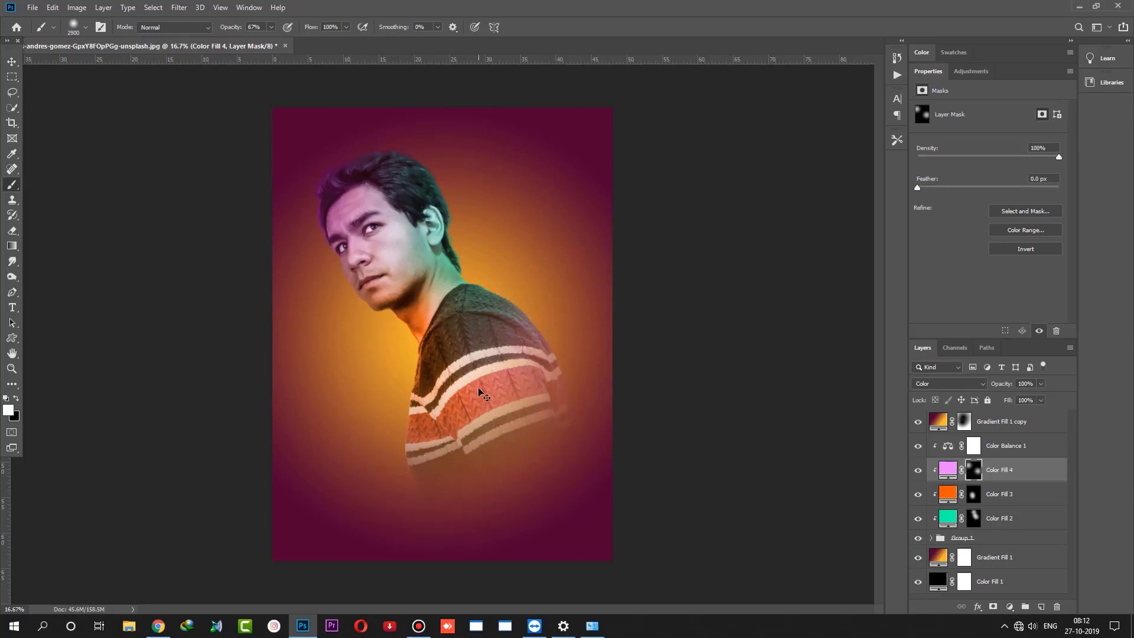
left_click_drag(464, 425, 466, 396)
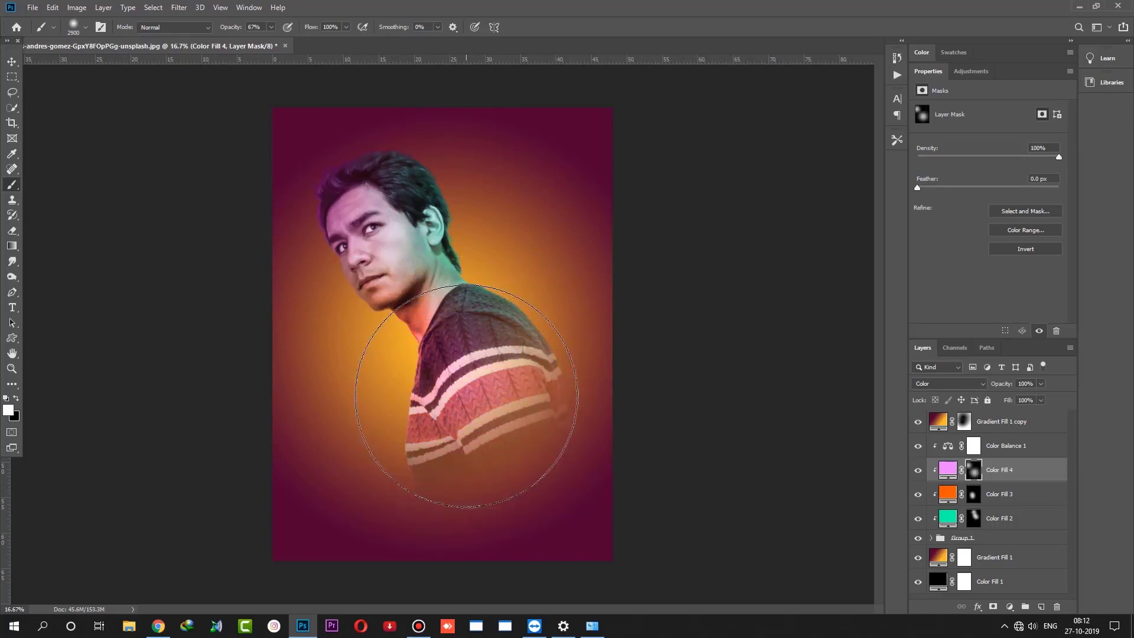
key("ctrl+z")
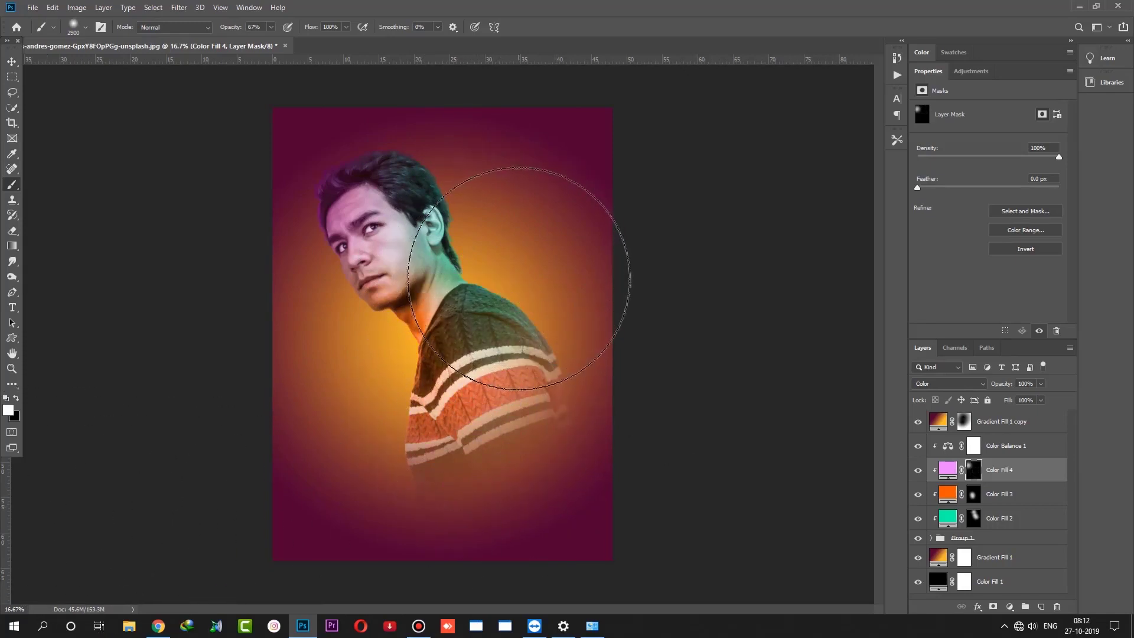
left_click(519, 278)
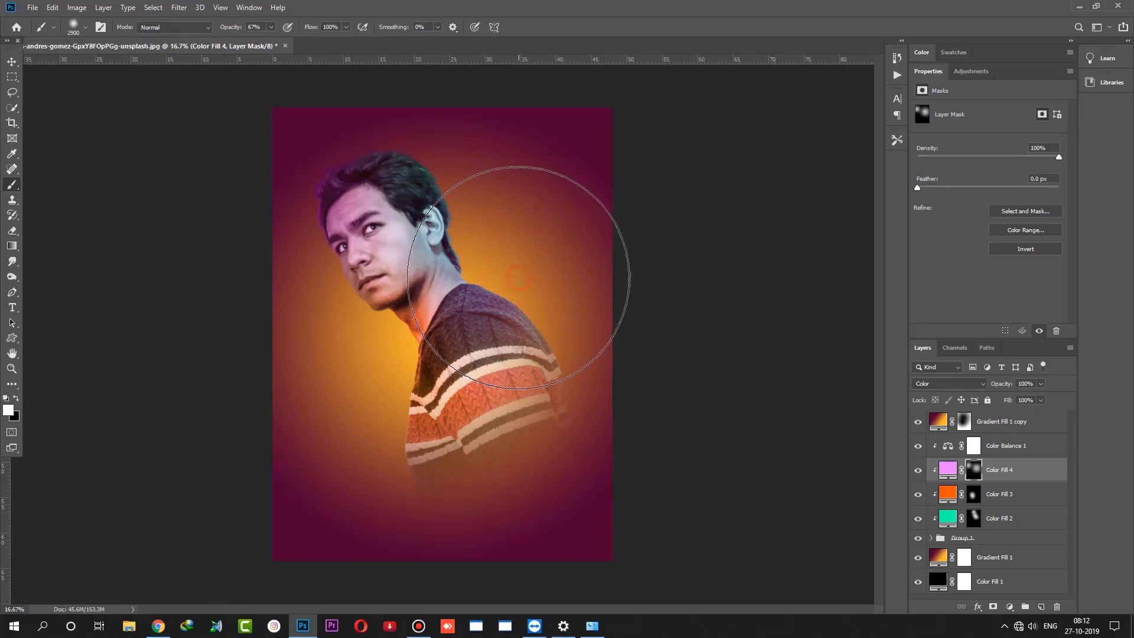
left_click(12, 61)
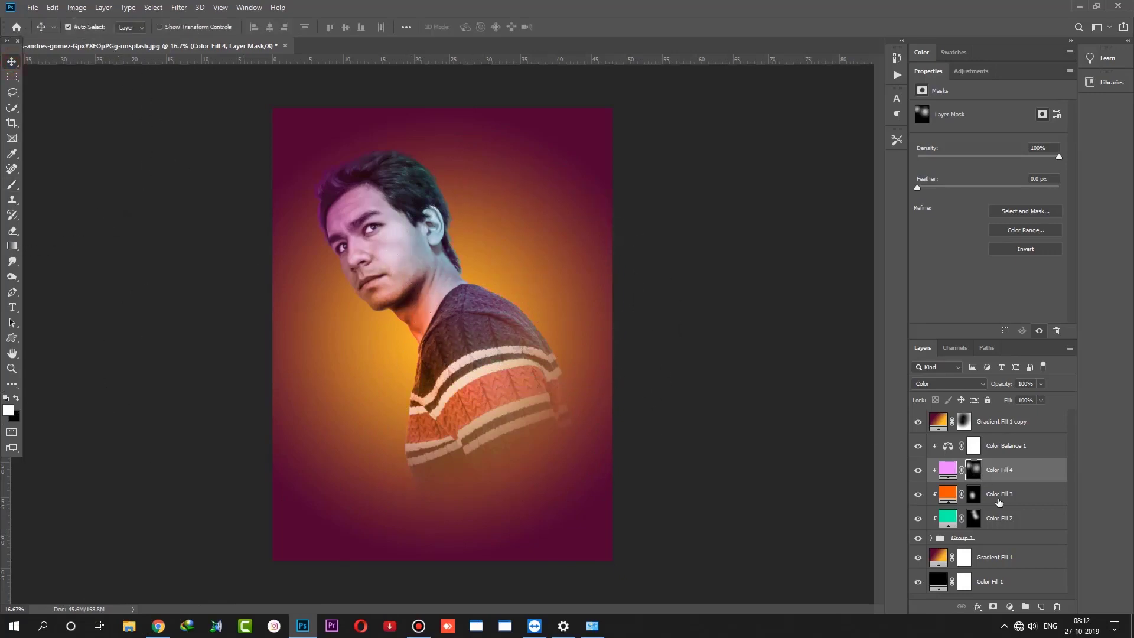
left_click(1010, 607)
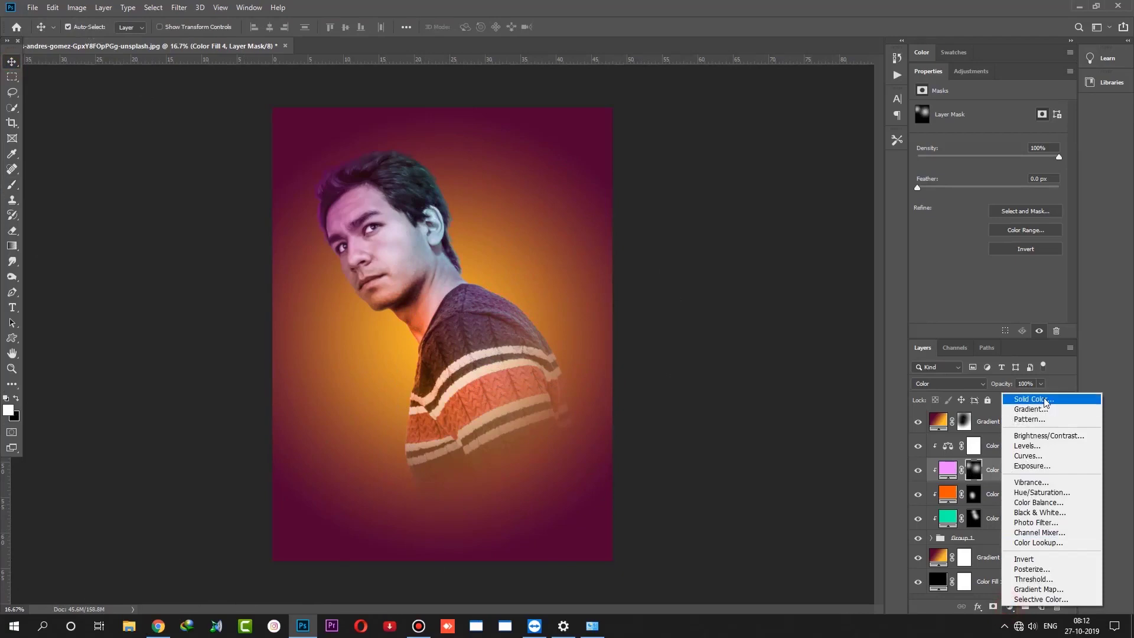
Step: Add a Solid Color fill, settling on pale mint a4ebc2 after trying several hues
left_click(1044, 398)
mouse_move(946, 143)
left_mouse_down()
mouse_move(945, 116)
mouse_move(931, 193)
left_mouse_up()
left_click(917, 118)
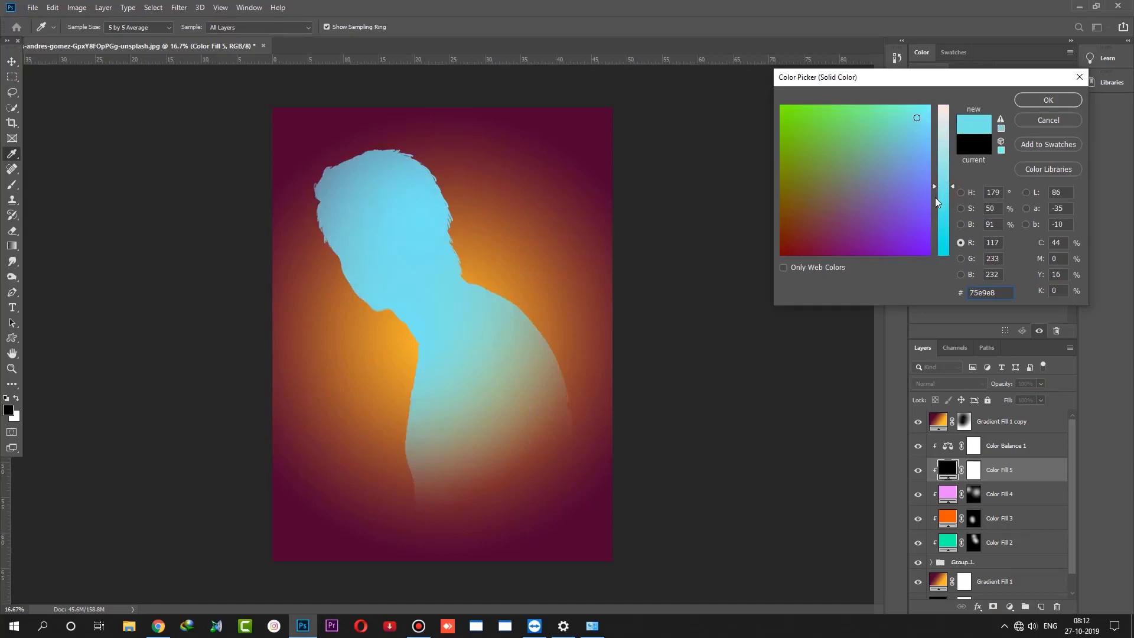
left_click_drag(896, 239, 904, 258)
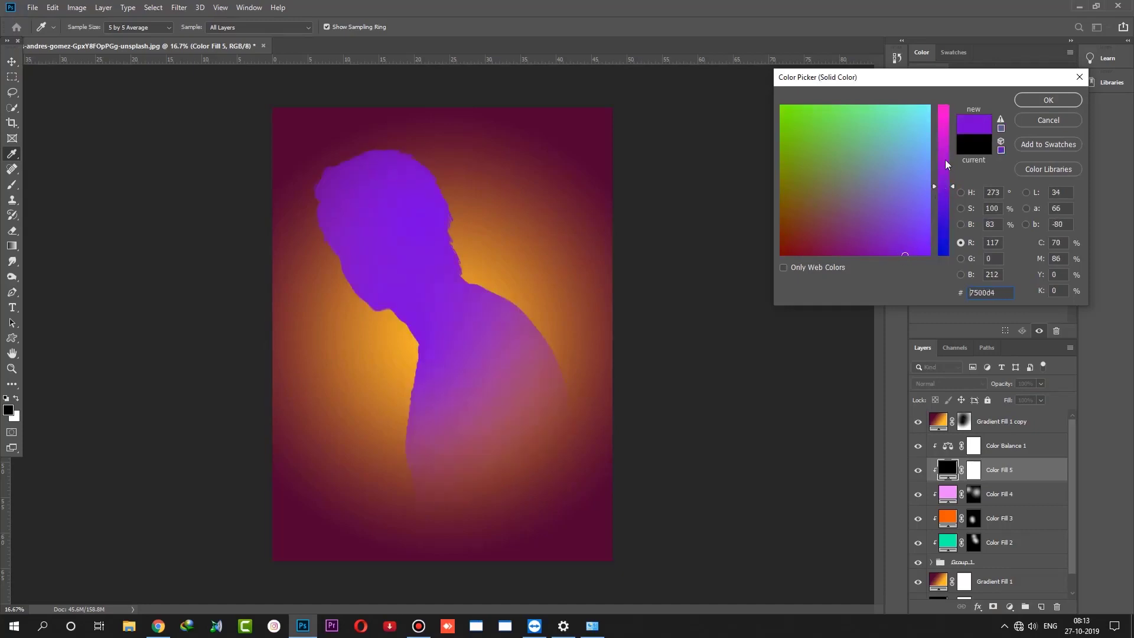
left_click_drag(946, 161, 945, 159)
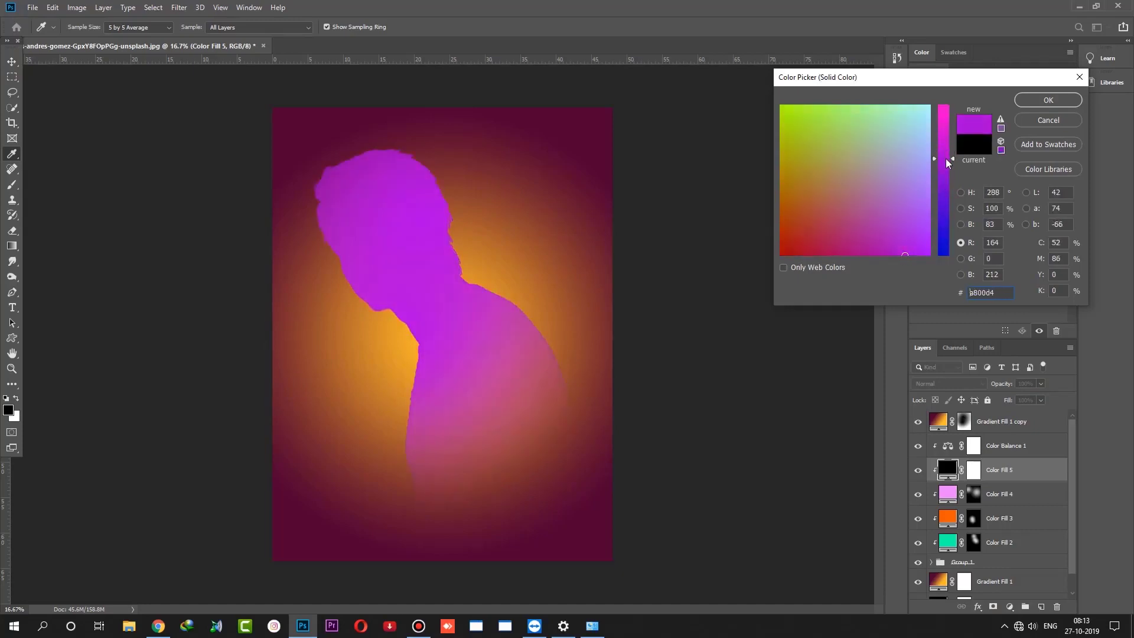
left_click_drag(920, 205, 931, 182)
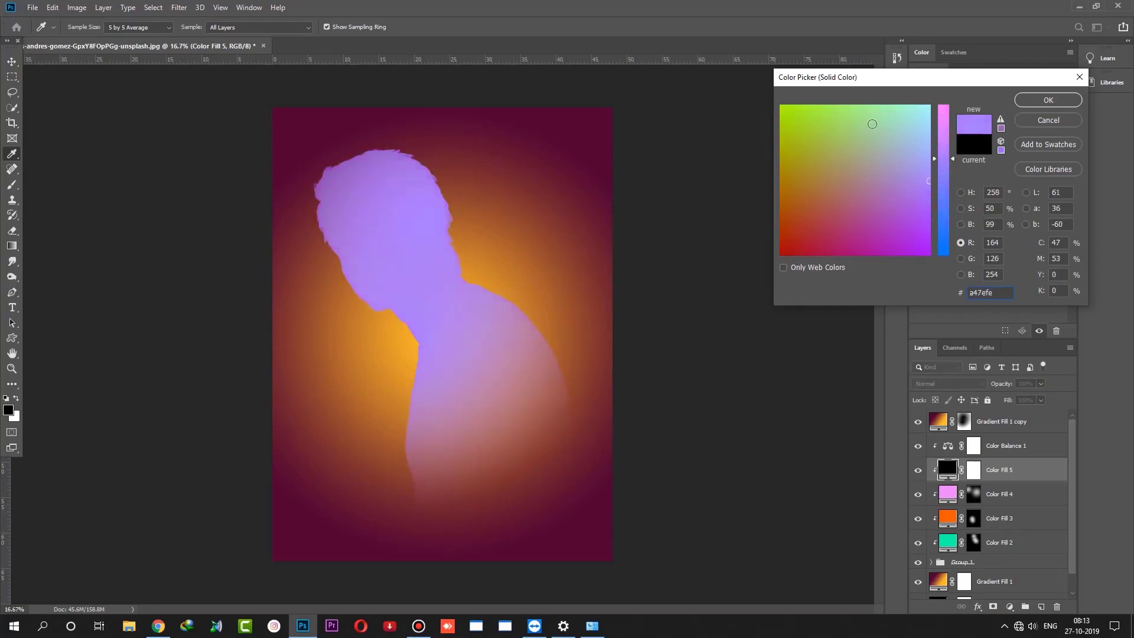
left_click(878, 104)
left_click_drag(894, 113, 894, 116)
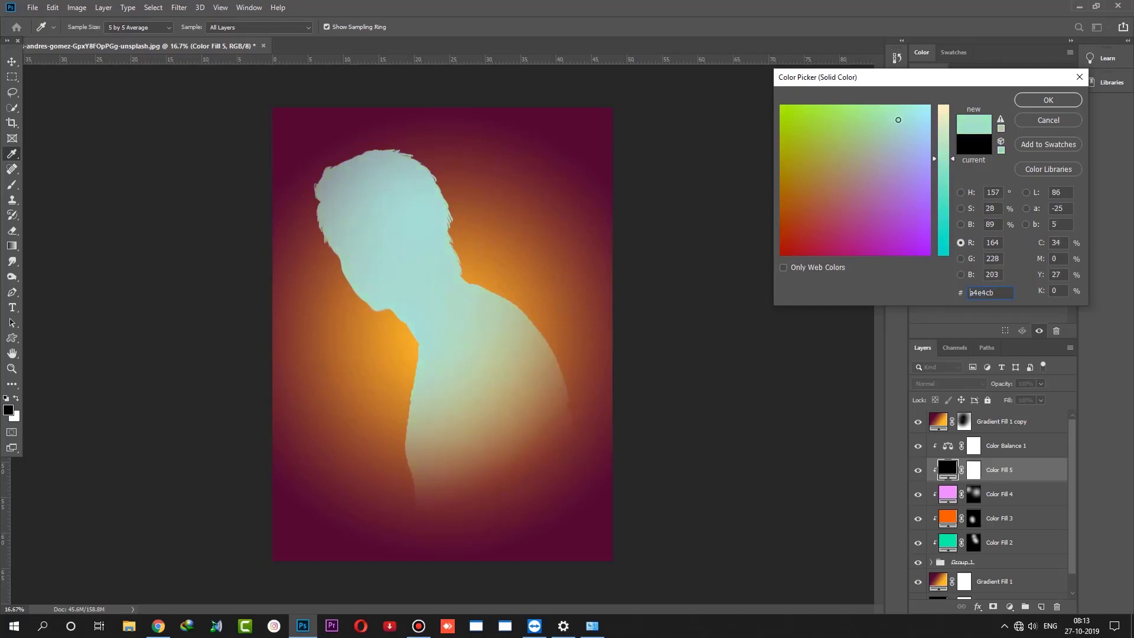
left_click(1057, 103)
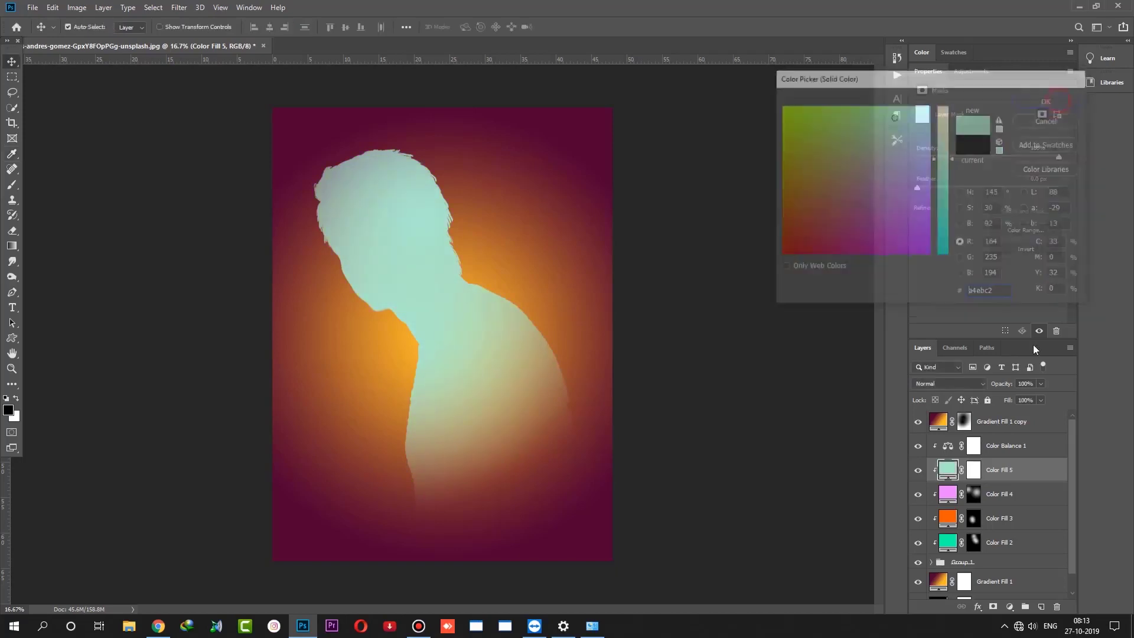
left_click(942, 384)
Step: Set Color Fill 5 to Color mode and recolour it orange d28150
left_click(936, 598)
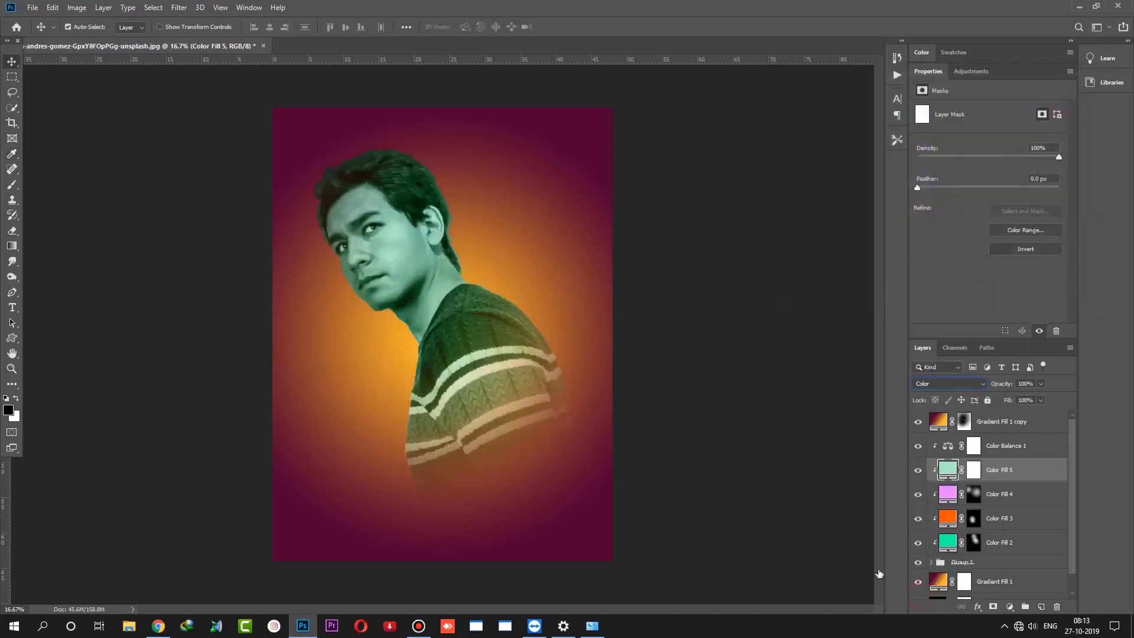
double_click(947, 470)
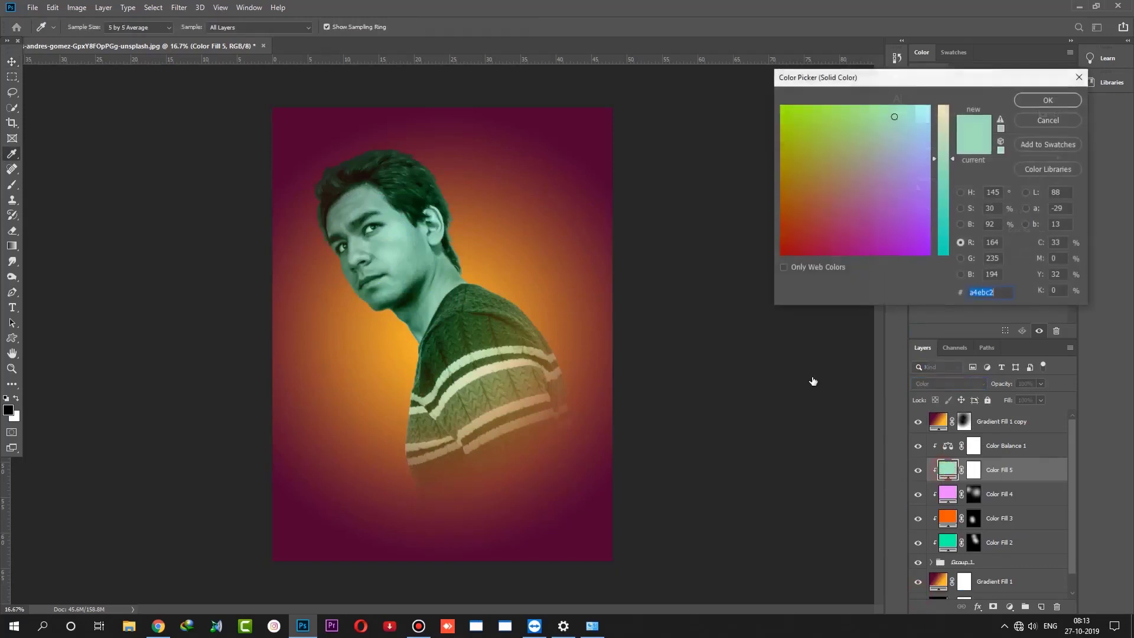
left_click(782, 151)
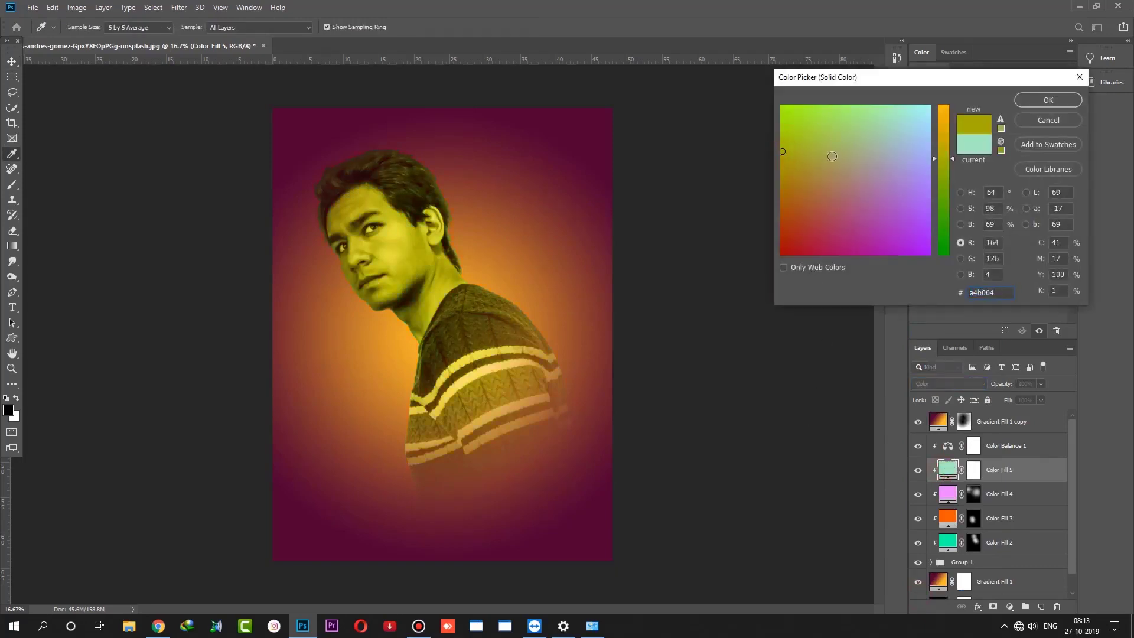
left_click(827, 179)
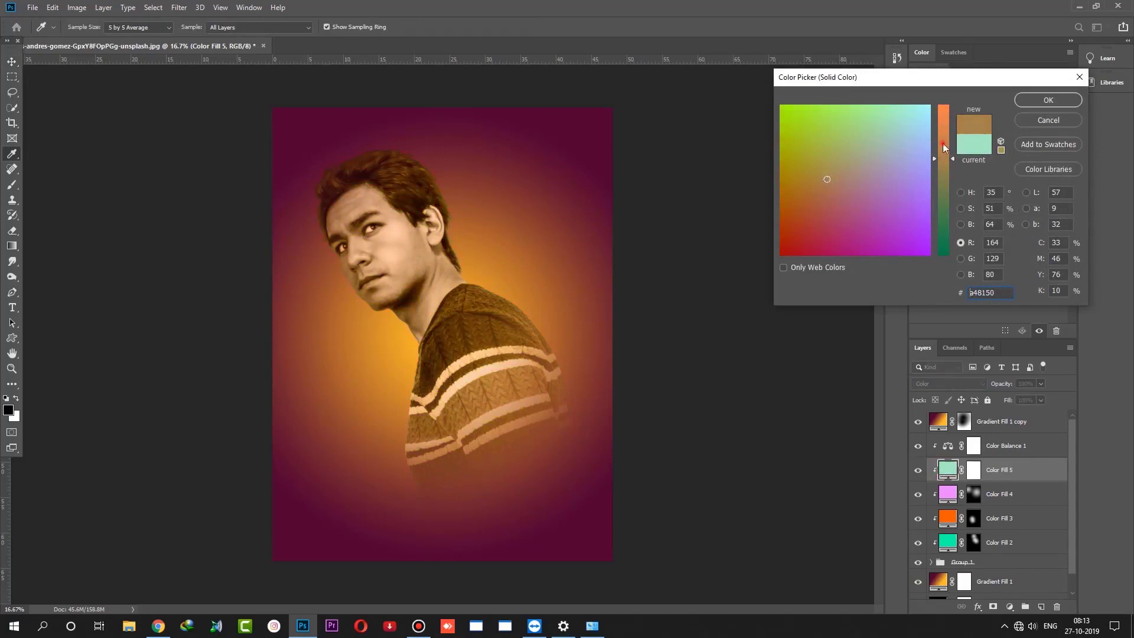
left_click_drag(943, 144, 947, 131)
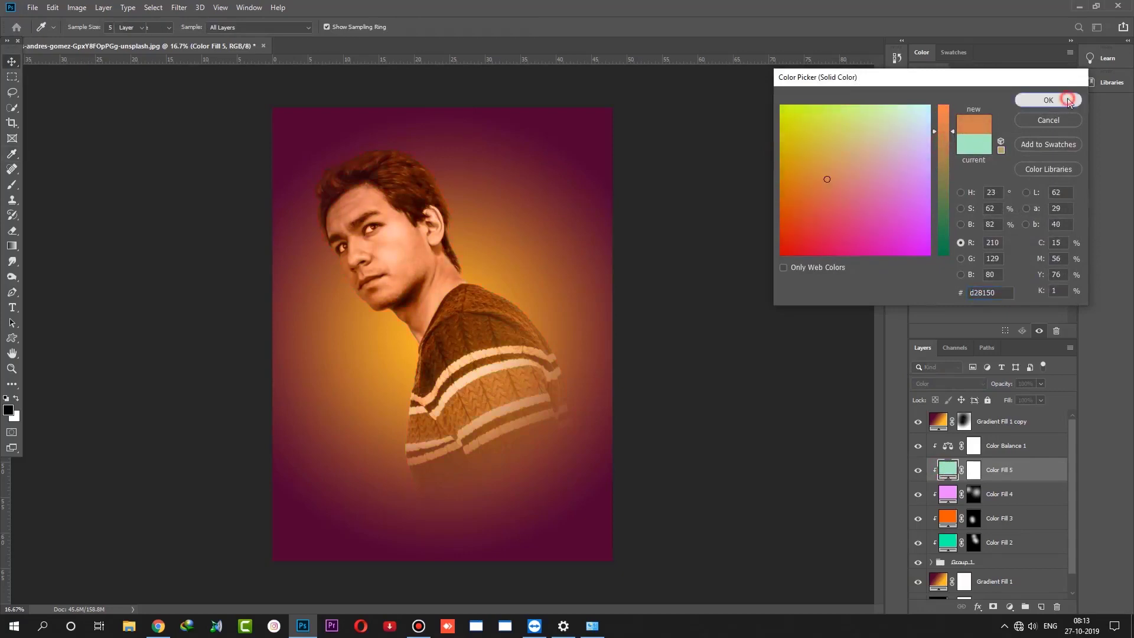
left_click(1049, 100)
Step: Invert Color Fill 5's mask and brush the orange back over the hair and lower sweater
left_click(974, 470)
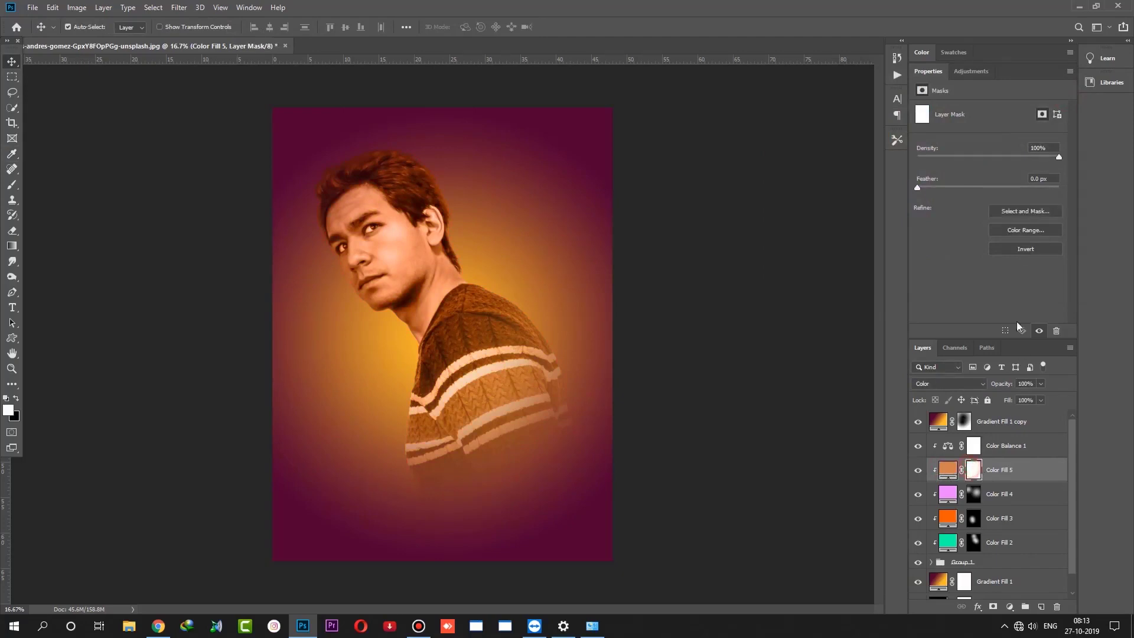
left_click(1026, 249)
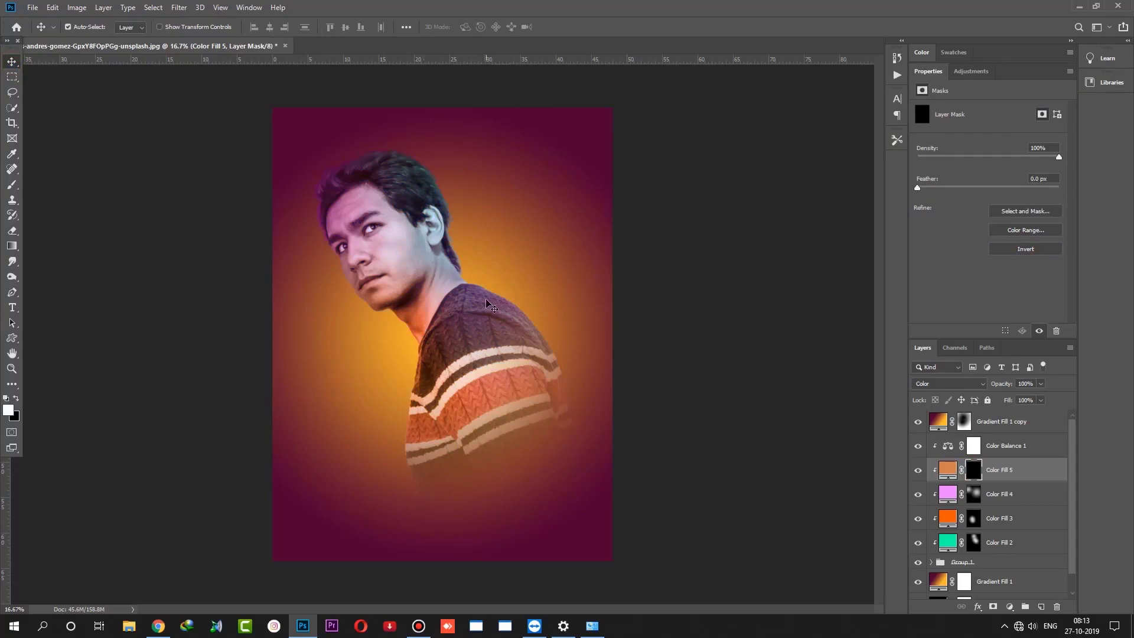
key("b")
left_click_drag(380, 139, 388, 194)
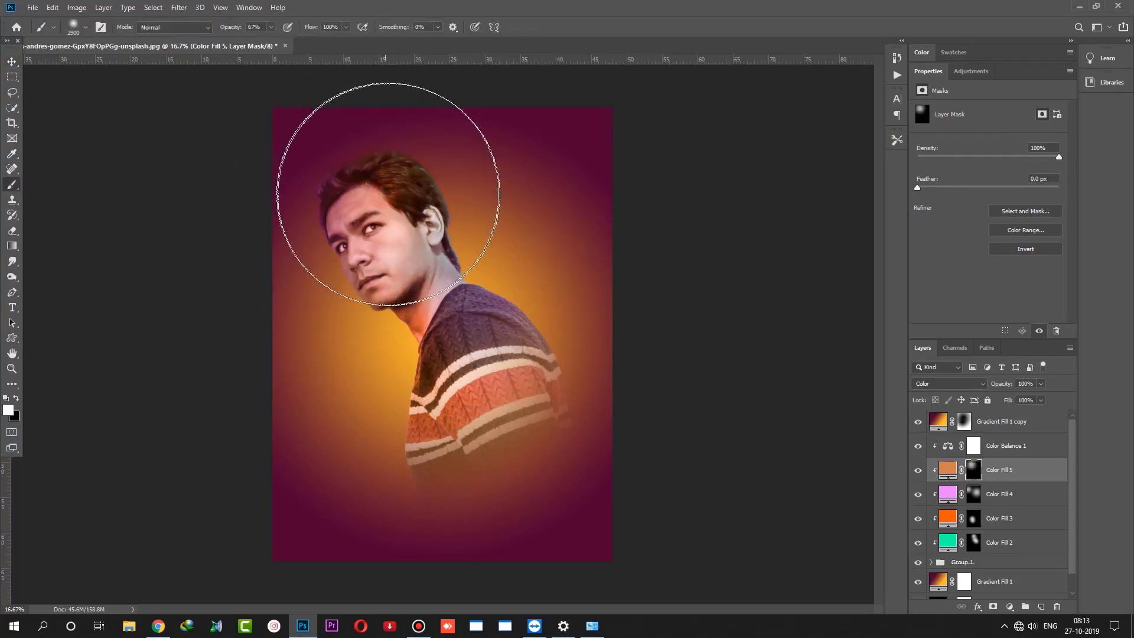
left_click_drag(569, 405, 569, 466)
left_click(12, 61)
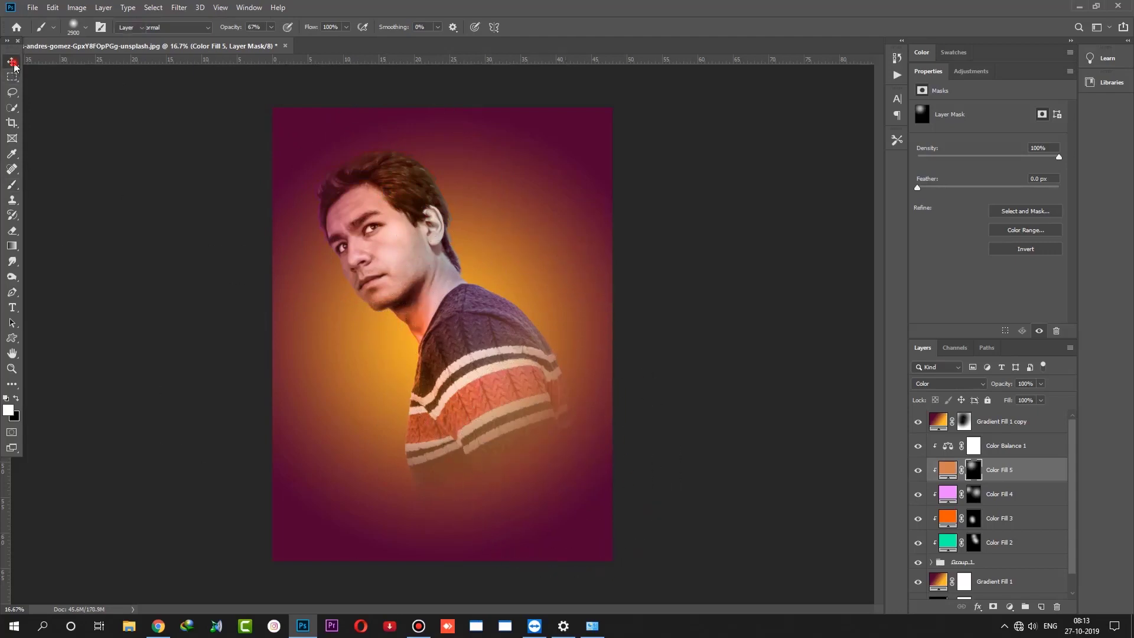
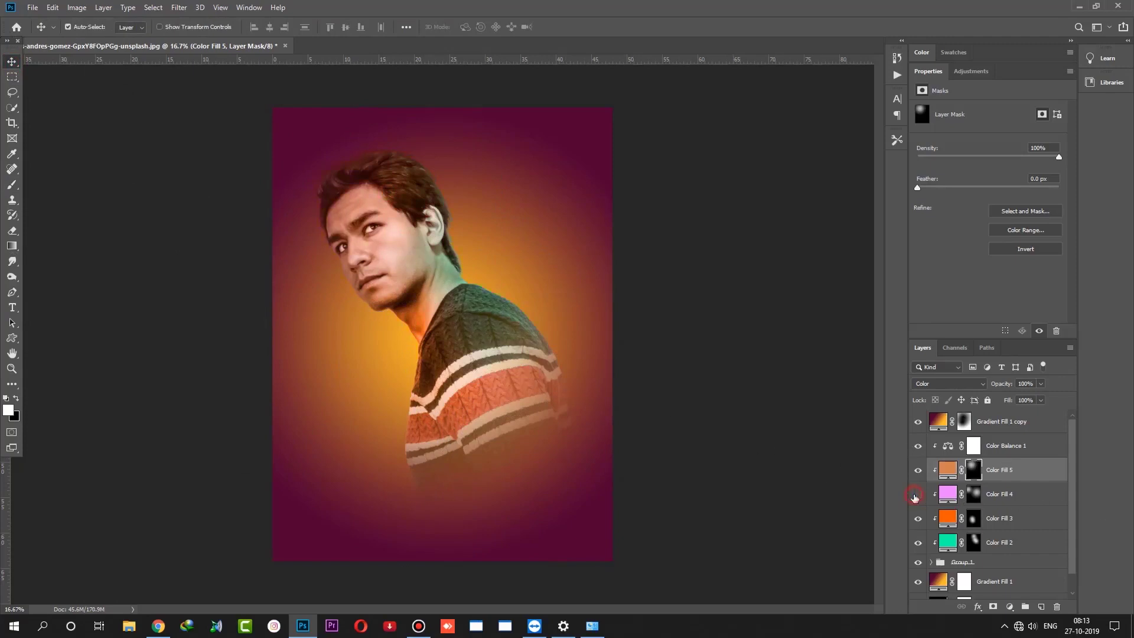
Step: Delete the hidden pink Color Fill 4 layer and try blue shades for Color Fill 2
left_click(1037, 497)
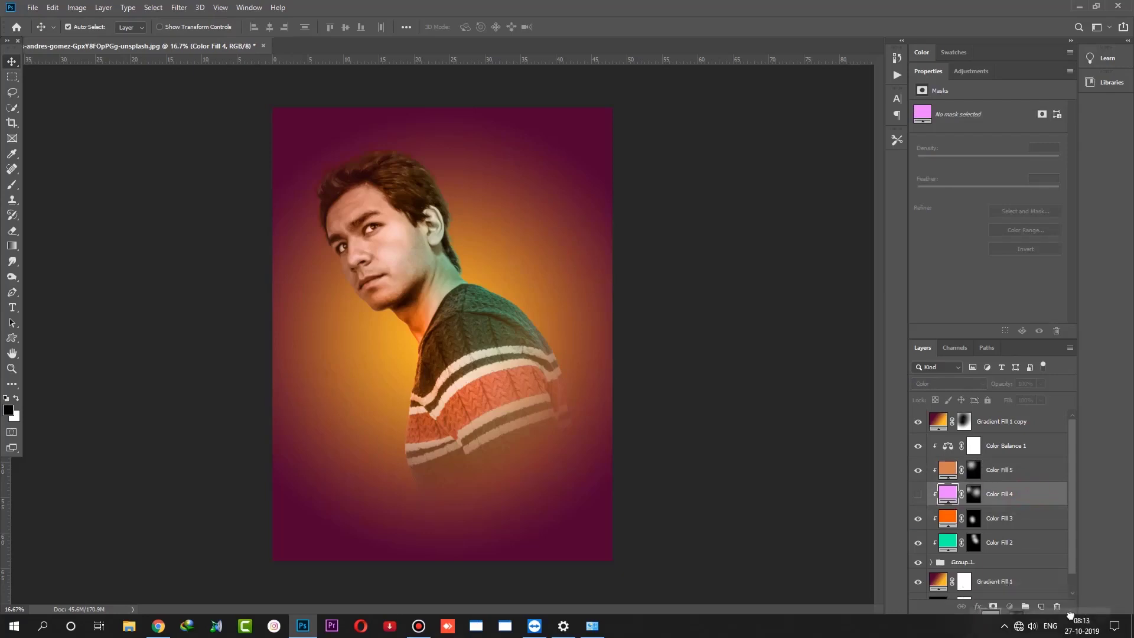
left_click_drag(1037, 498, 1057, 607)
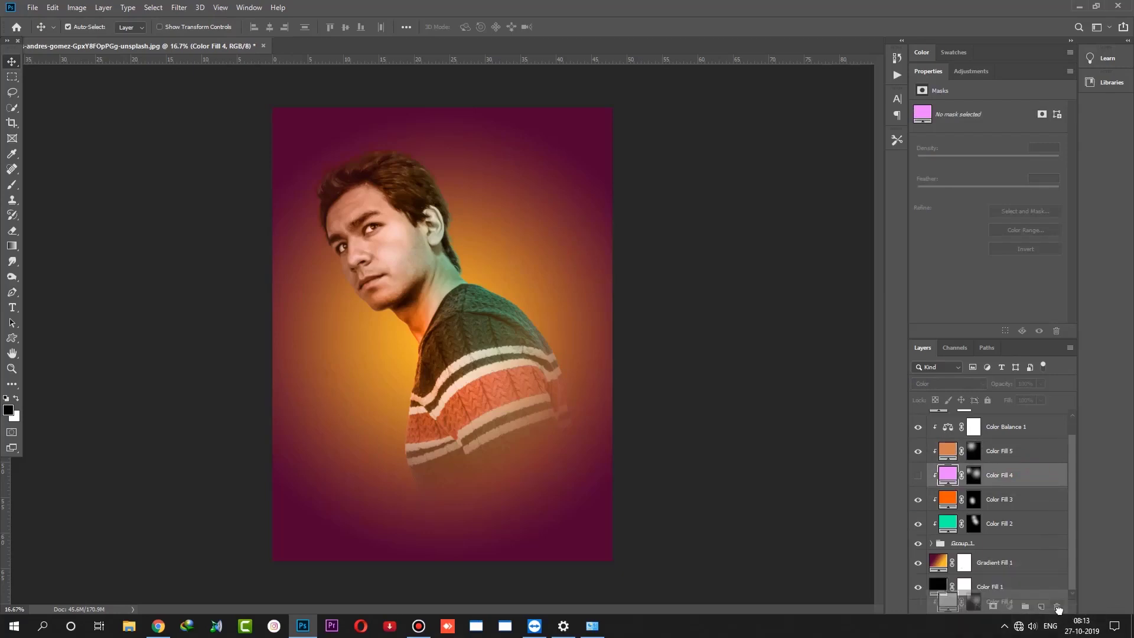
double_click(946, 520)
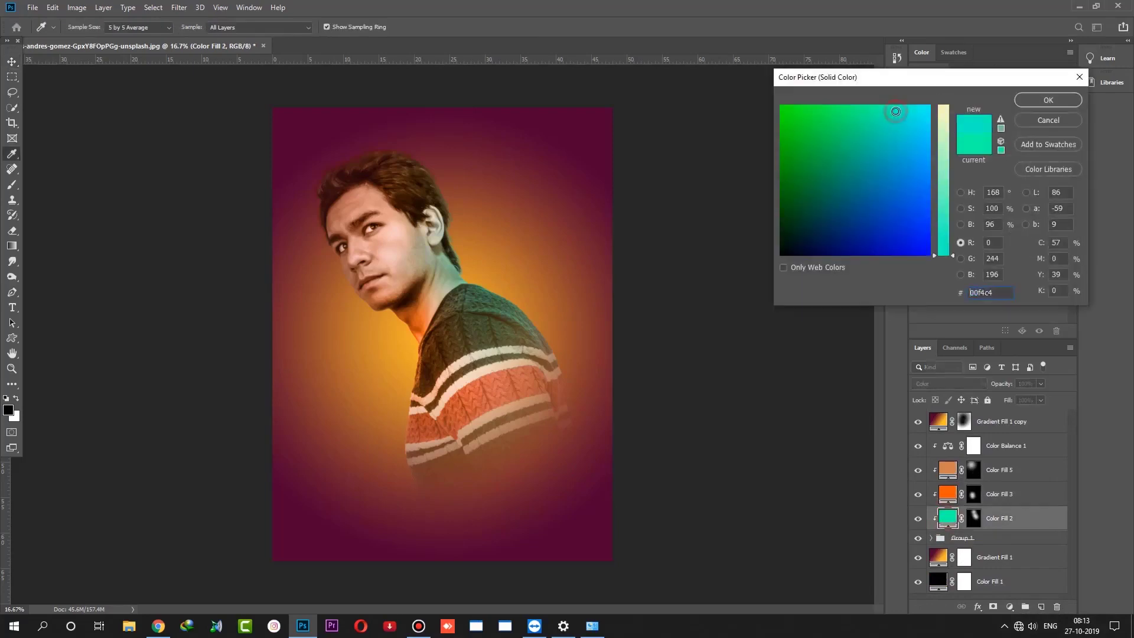
left_click_drag(895, 111, 914, 171)
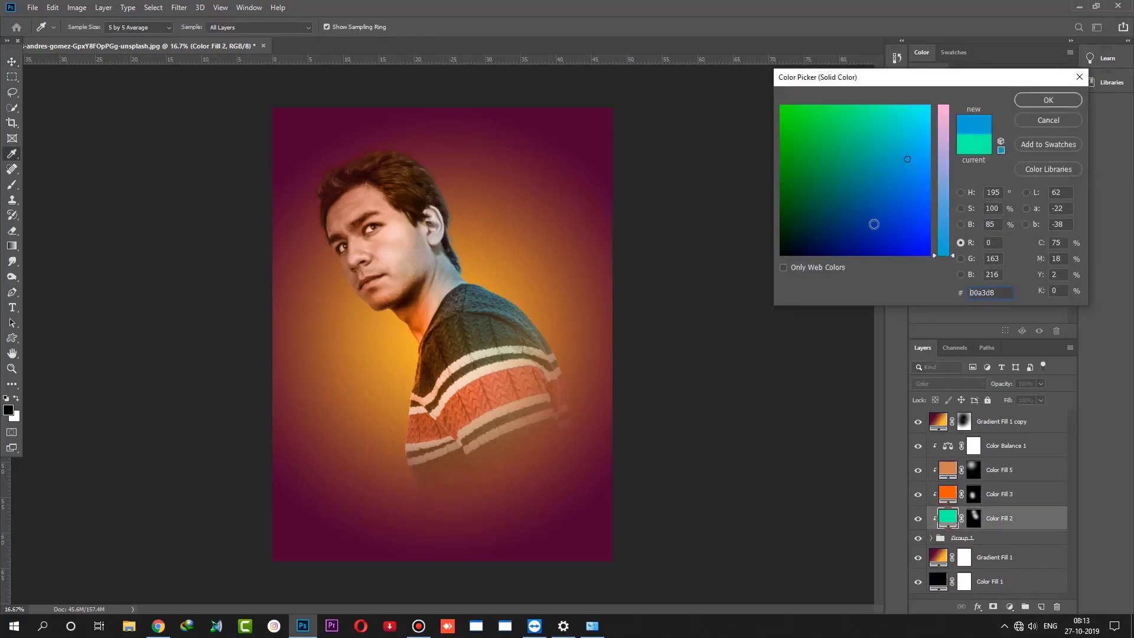
left_click(874, 223)
left_click(913, 197)
left_click_drag(916, 197, 938, 163)
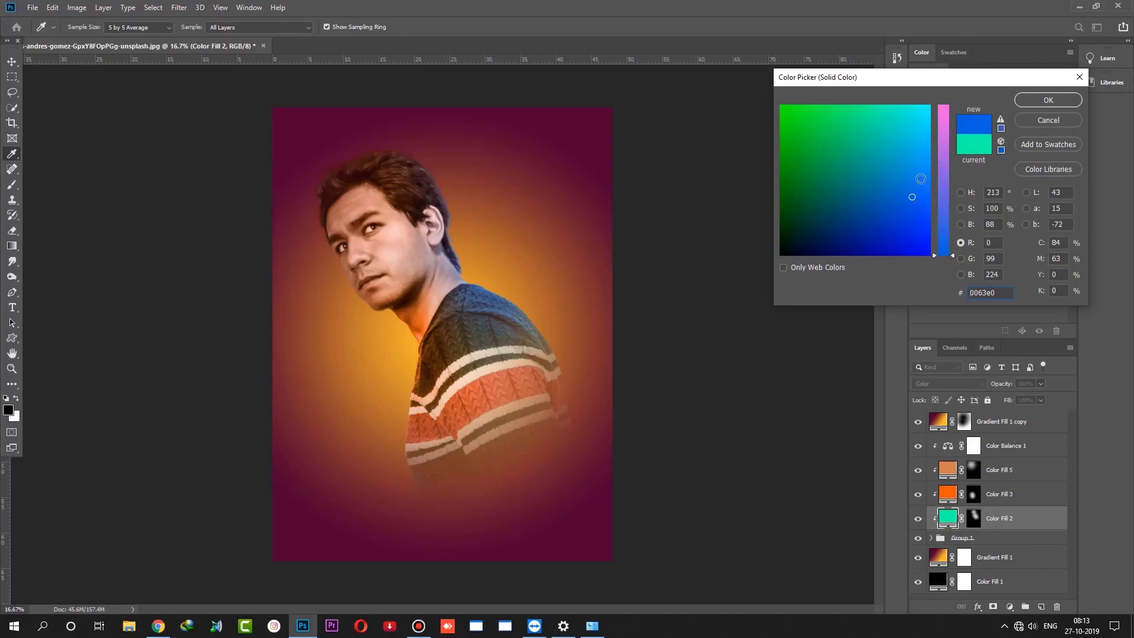
Step: Set Color Fill 2 to a bright green, around 00F753, and confirm it
left_click(802, 114)
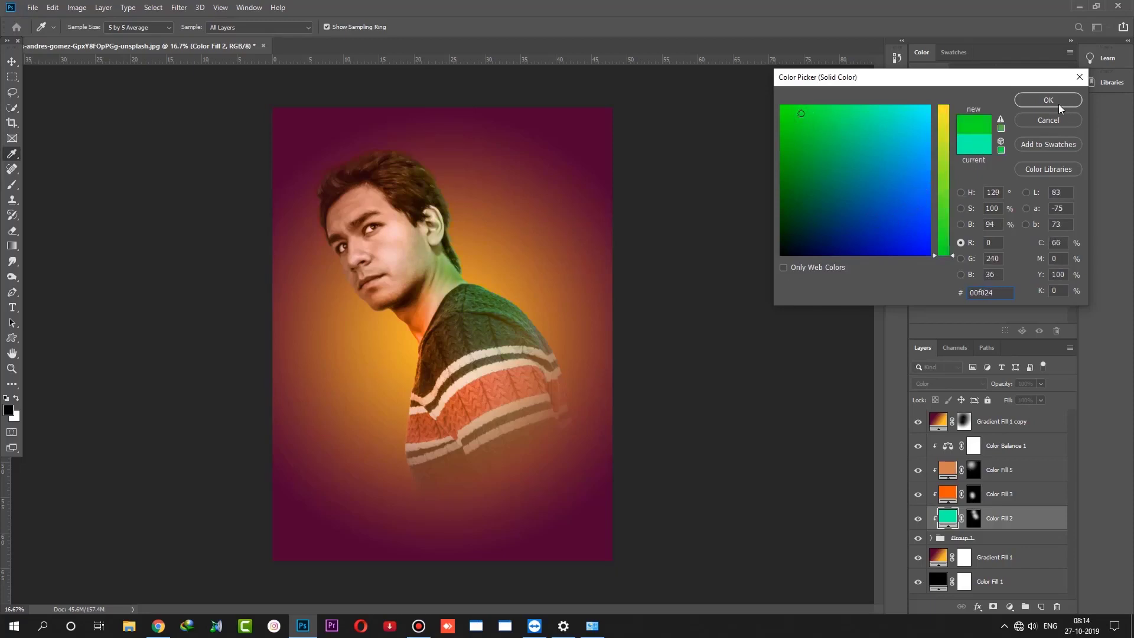
left_click(846, 110)
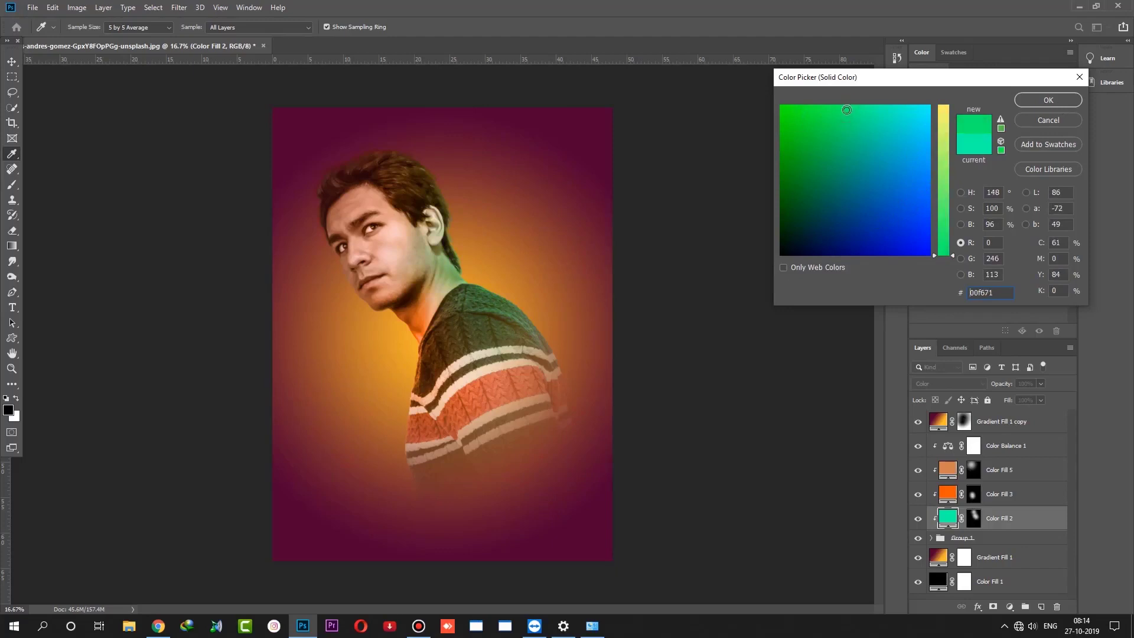
left_click(812, 118)
left_click(843, 113)
left_click(1049, 100)
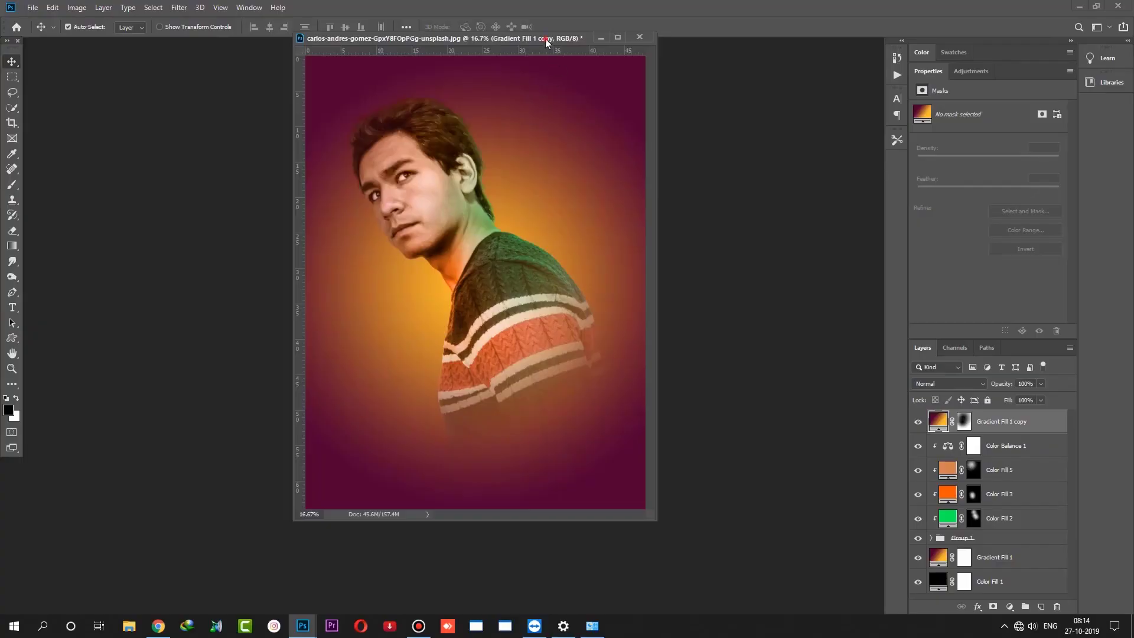
Step: Dock the document, expand Group 1 and add a new Layer 3 above Background copy 2
left_click_drag(545, 42, 534, 41)
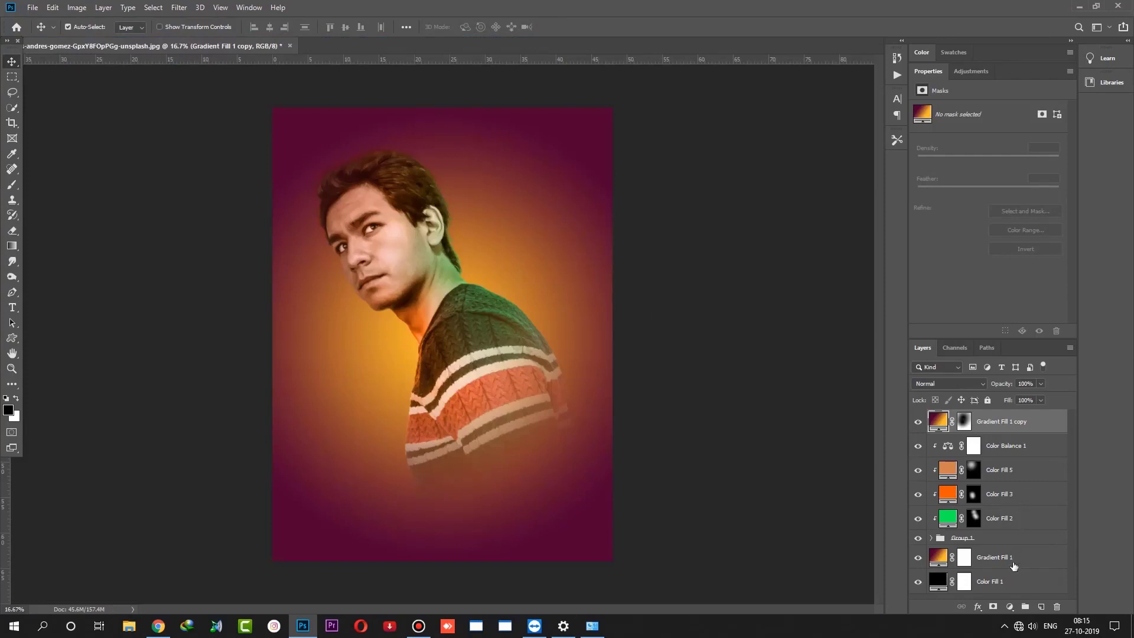
left_click(1017, 538)
left_click(931, 539)
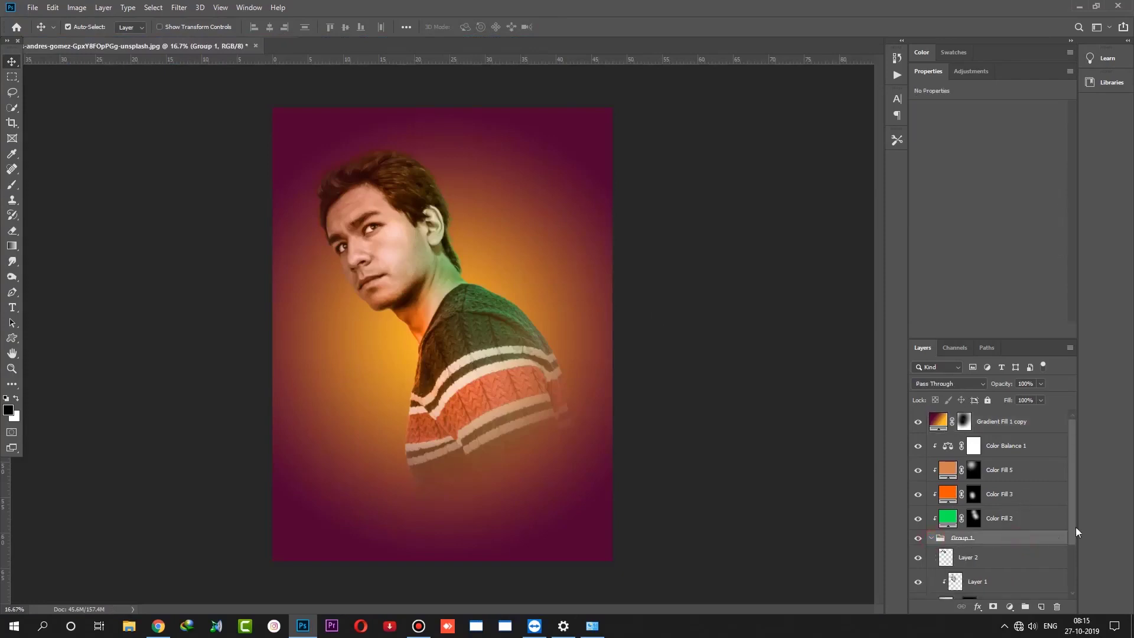
left_click_drag(1074, 504, 1074, 572)
left_click(1054, 541)
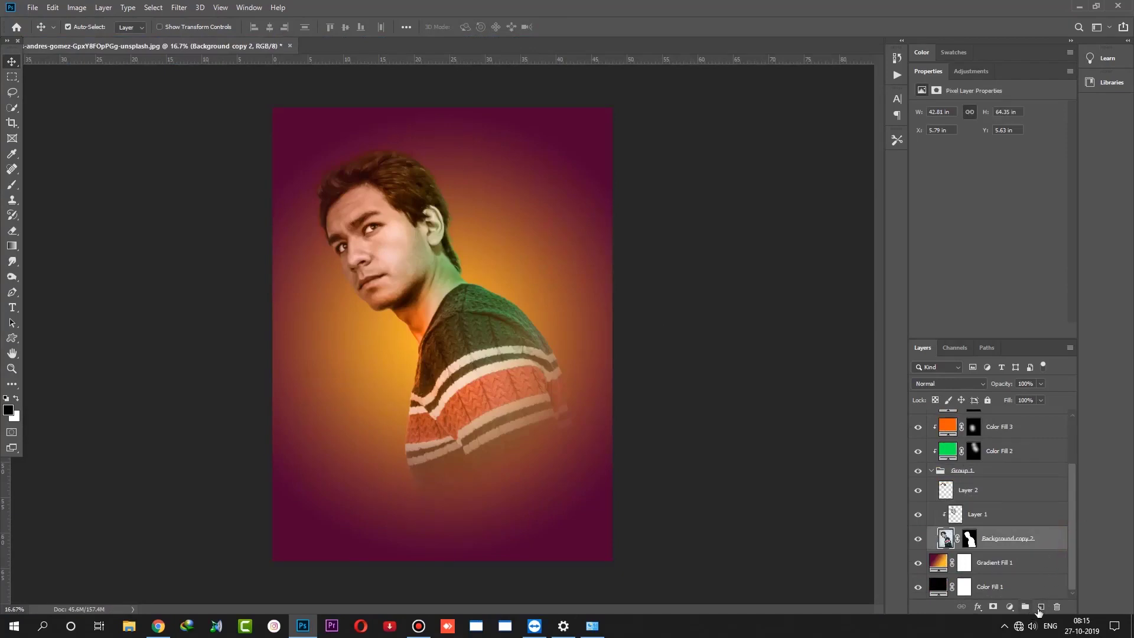
left_click(1040, 608)
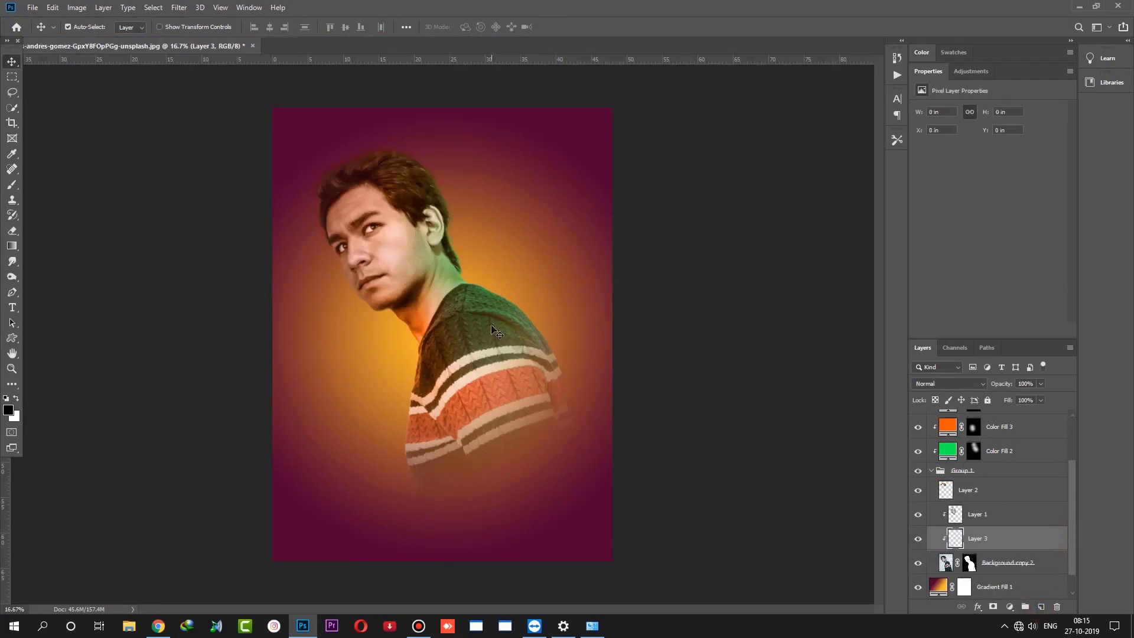
Step: Test small white brush washes on the neck and shoulder, undoing each one
key("b")
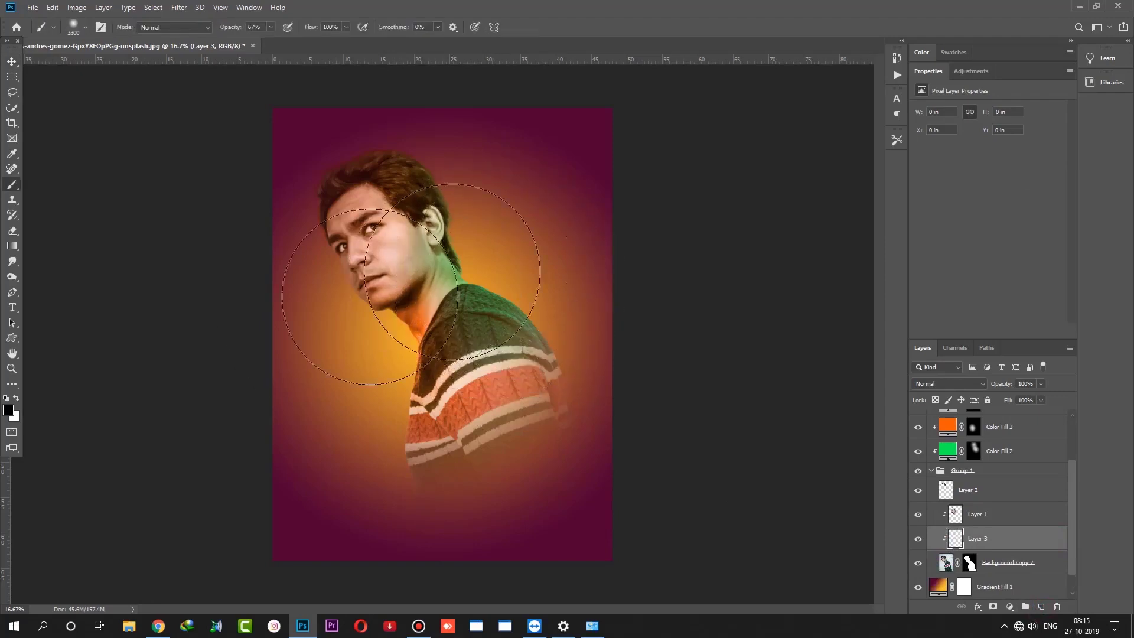
key("bracketleft")
key("bracketleft")
key("bracketleft")
left_click(16, 400)
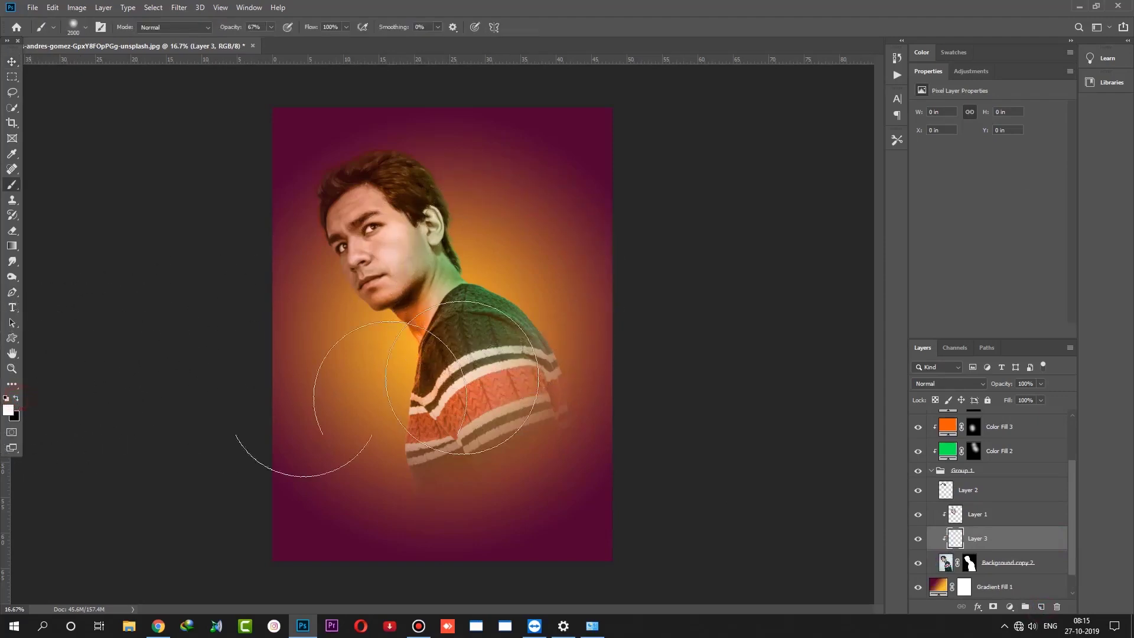
key("bracketleft")
key("bracketleft")
left_click(501, 265)
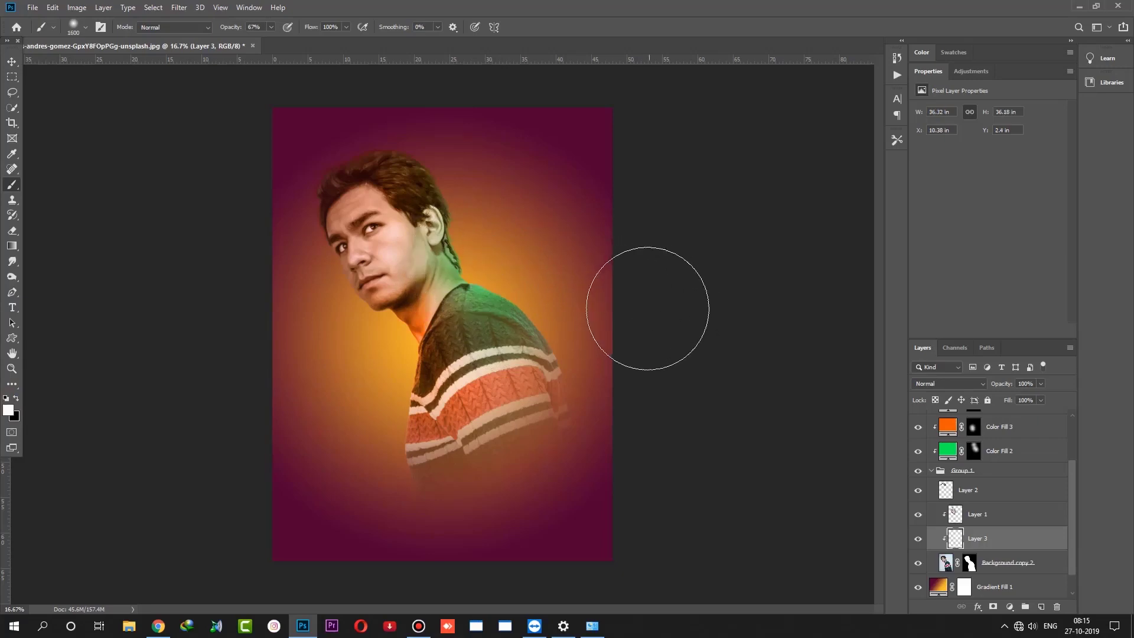
key("ctrl+z")
left_click(502, 294)
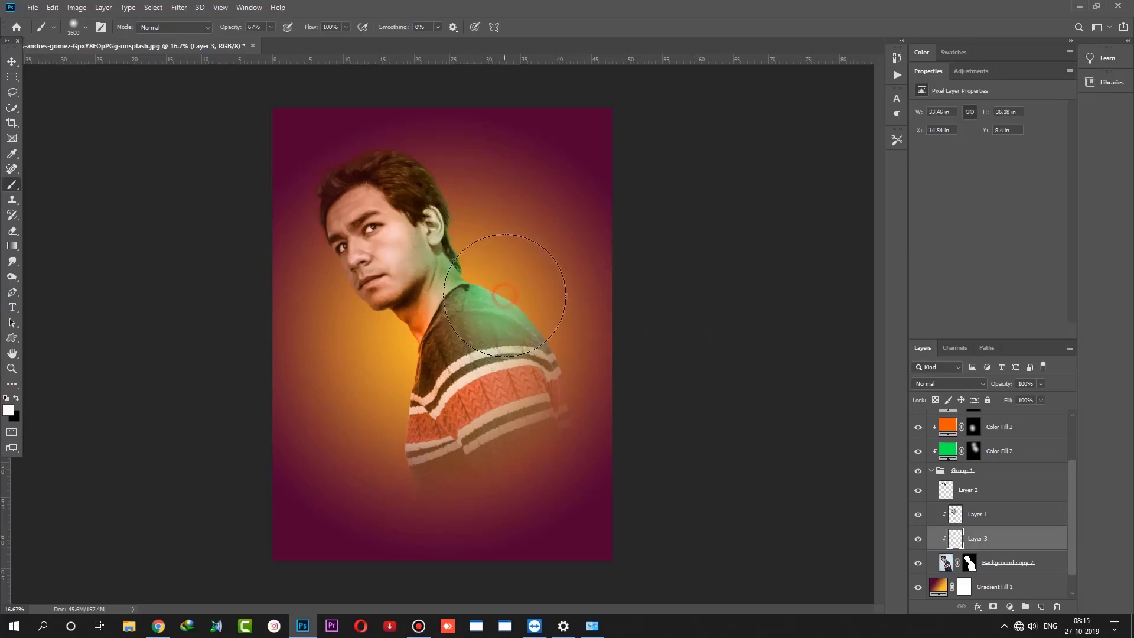
key("ctrl+z")
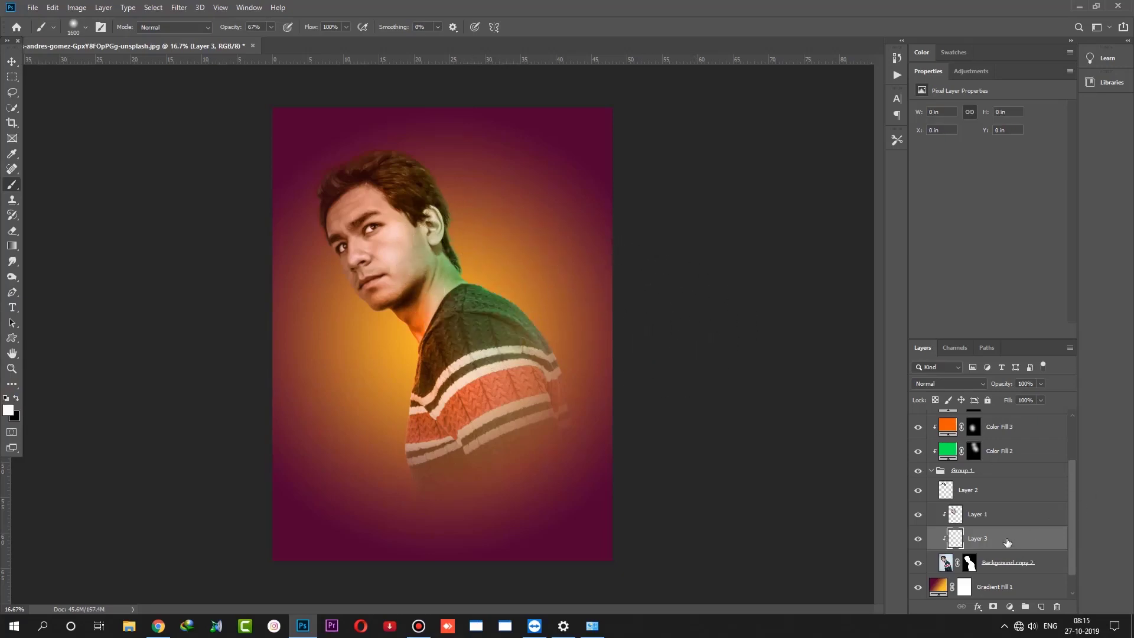
Step: Set Layer 3 to Screen blending and release Layer 1 and Layer 3 from clipping
left_click(949, 383)
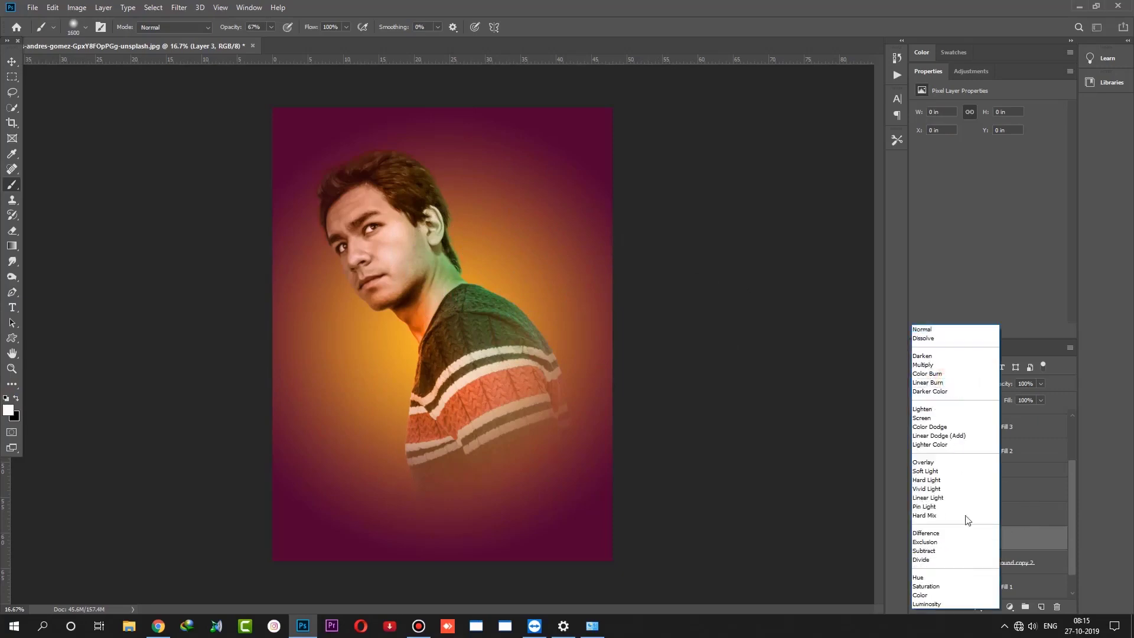
left_click(922, 418)
left_click(496, 308)
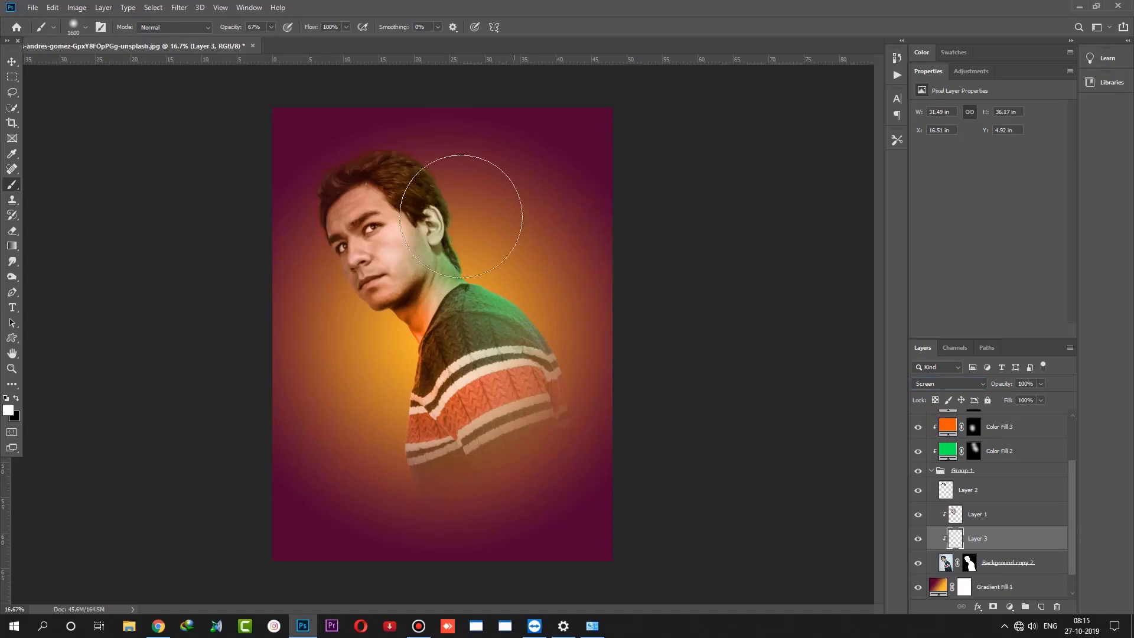
key("ctrl+z")
left_click_drag(414, 201, 406, 153)
key("ctrl+z")
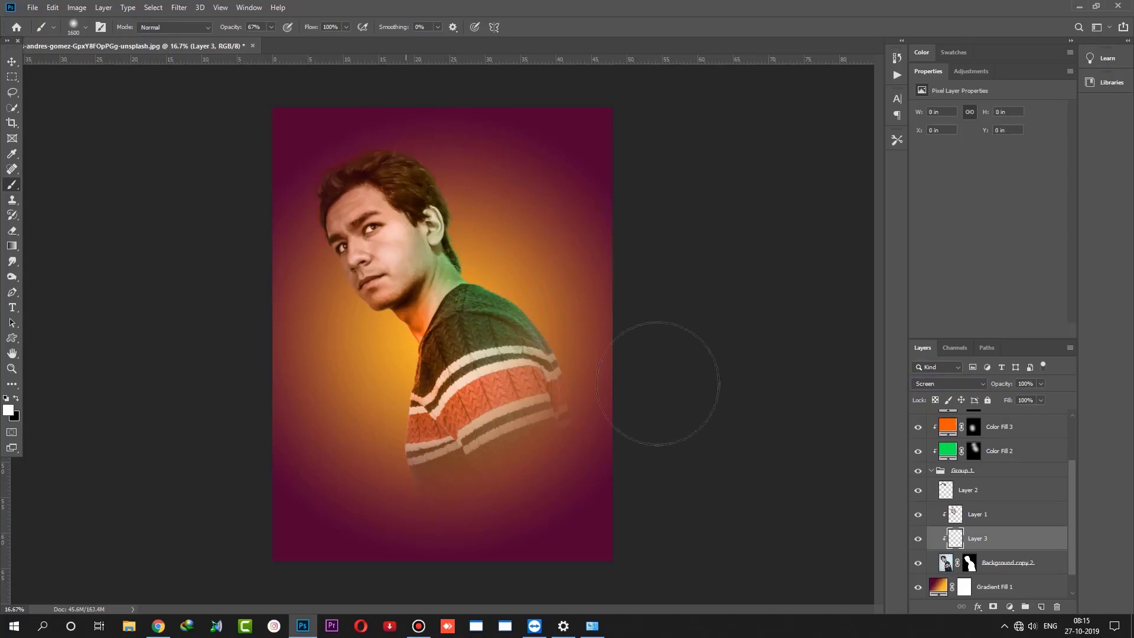
left_click(948, 550, "alt")
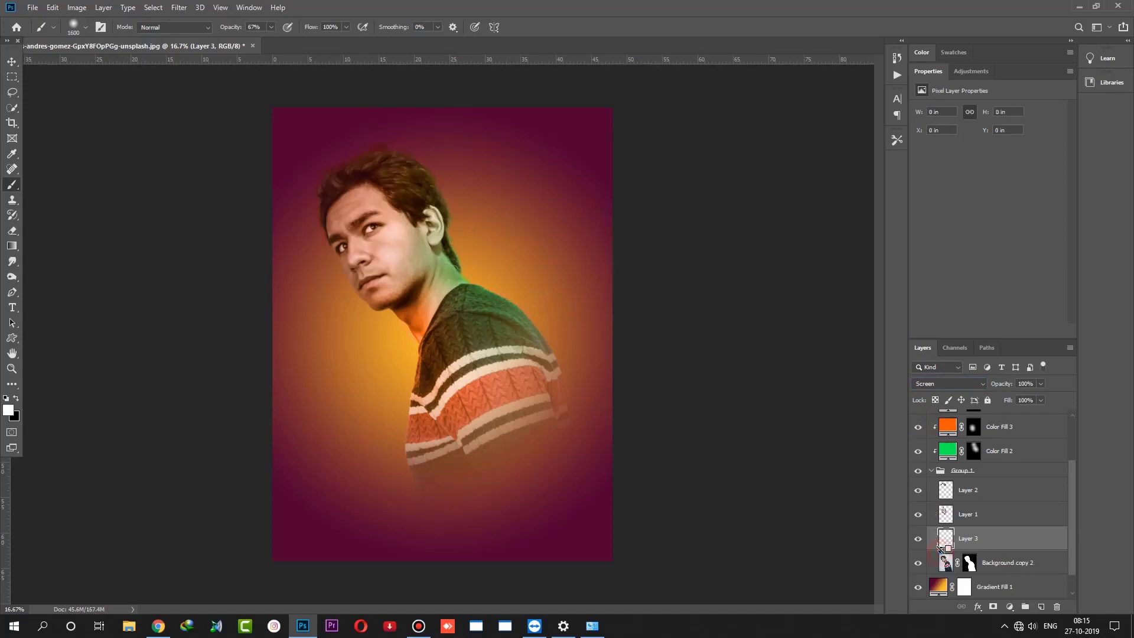
Step: Move Layer 3 to the top of Group 1 and re-clip Layer 1 and Layer 2
left_click(940, 524, "alt")
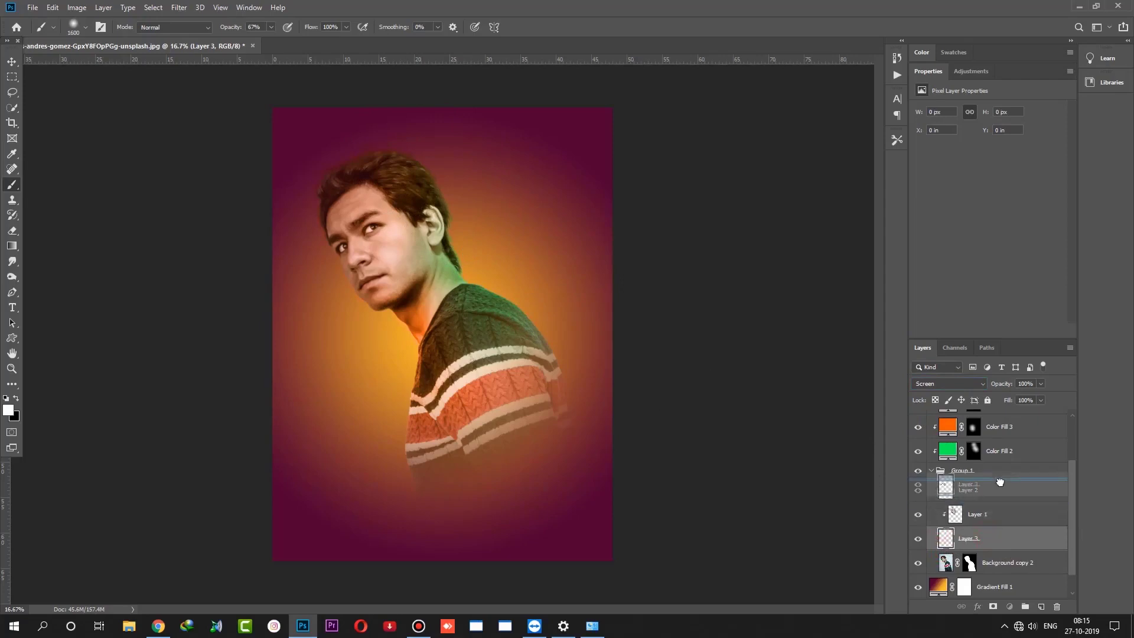
left_click_drag(988, 542, 1000, 480)
left_click(944, 548, "alt")
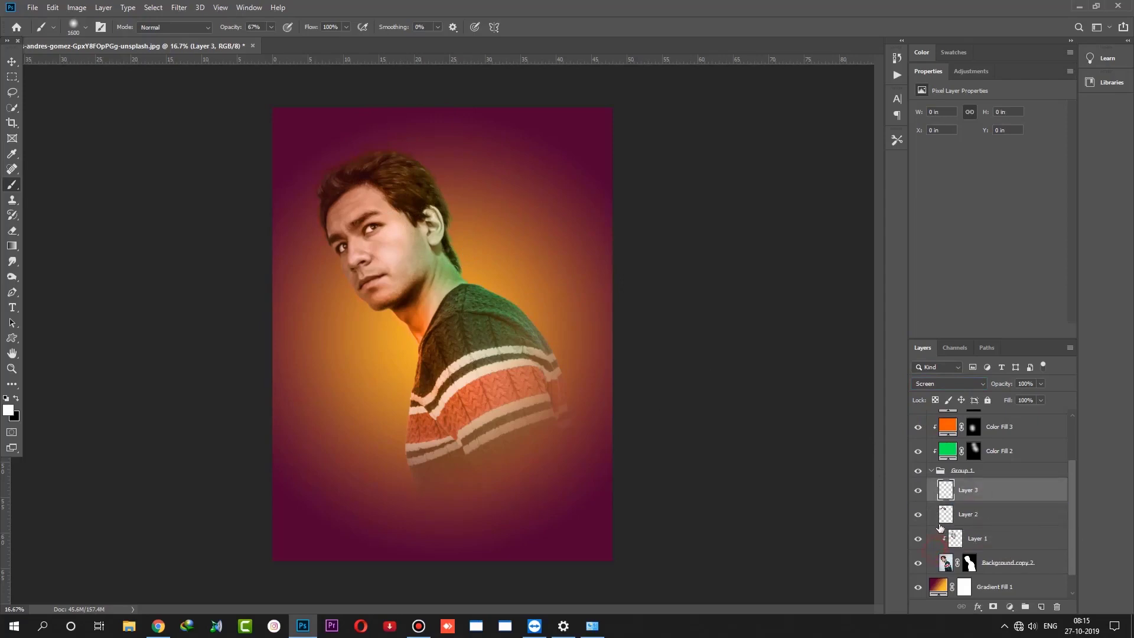
left_click(939, 523, "alt")
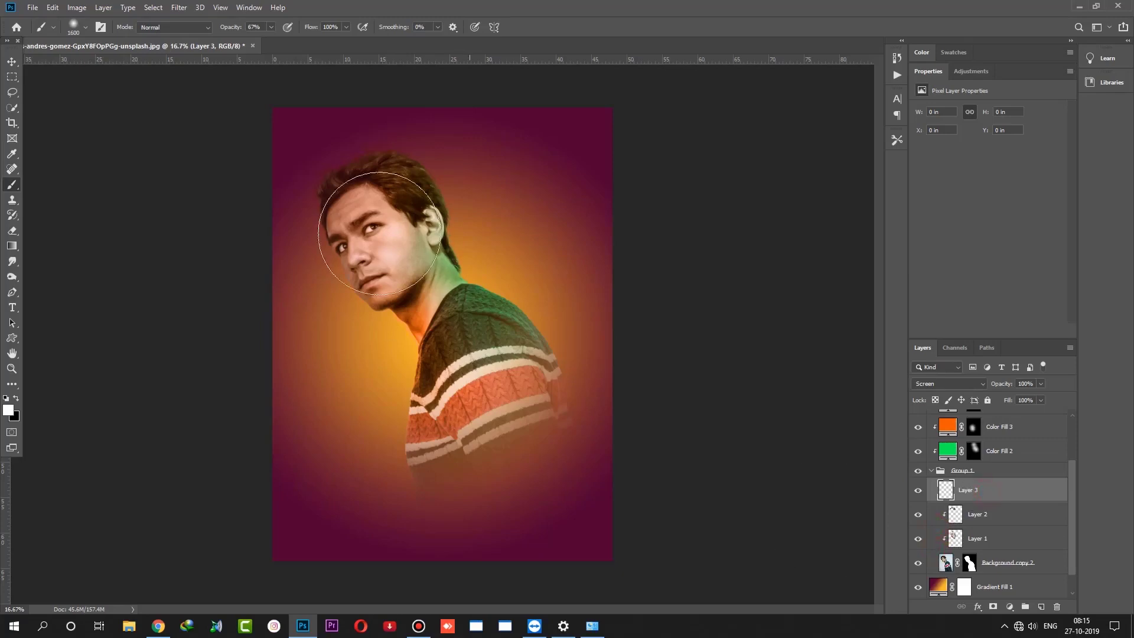
Step: Paint a soft white glow around the neck and chest on Layer 3
left_click(422, 180)
key("ctrl+z")
left_click(490, 287)
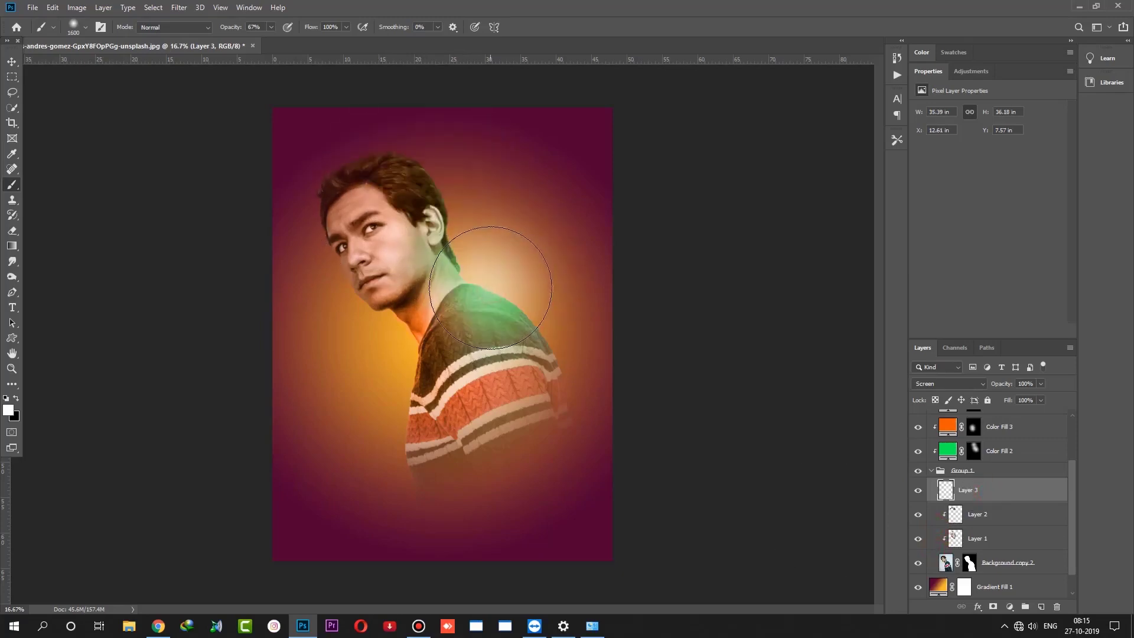
left_click(561, 319)
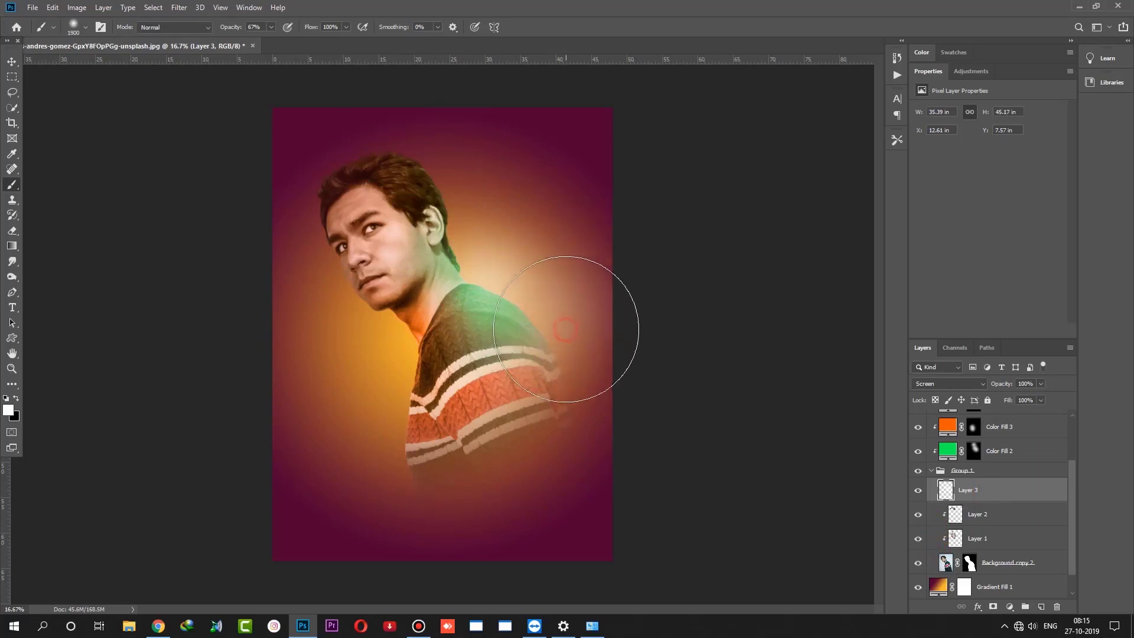
key("bracketright")
key("bracketright")
key("bracketright")
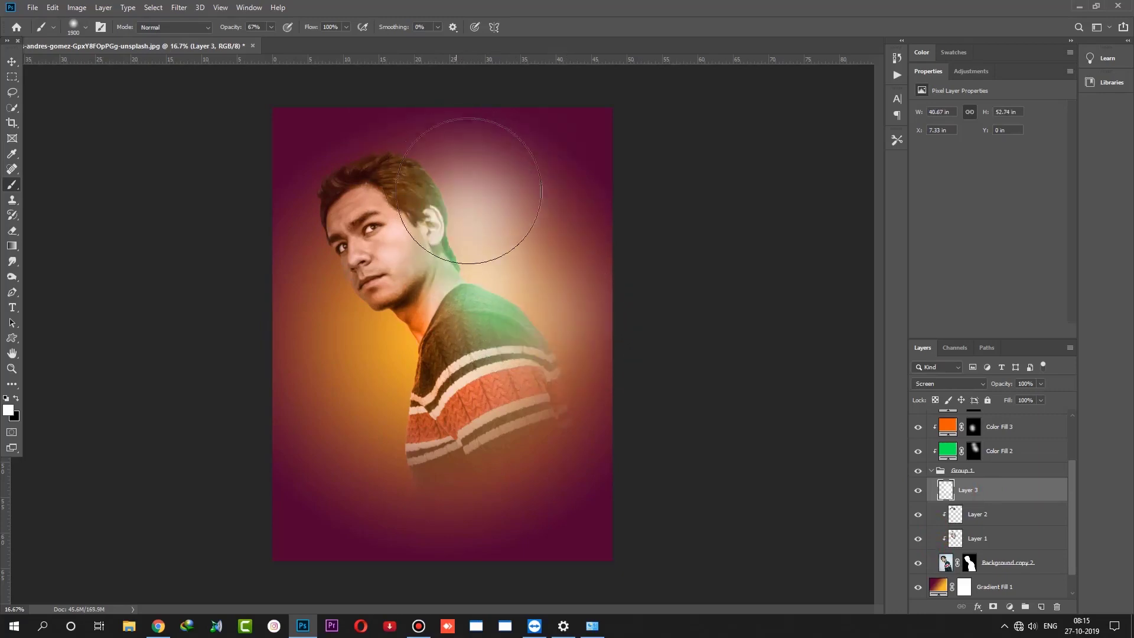
key("ctrl+z")
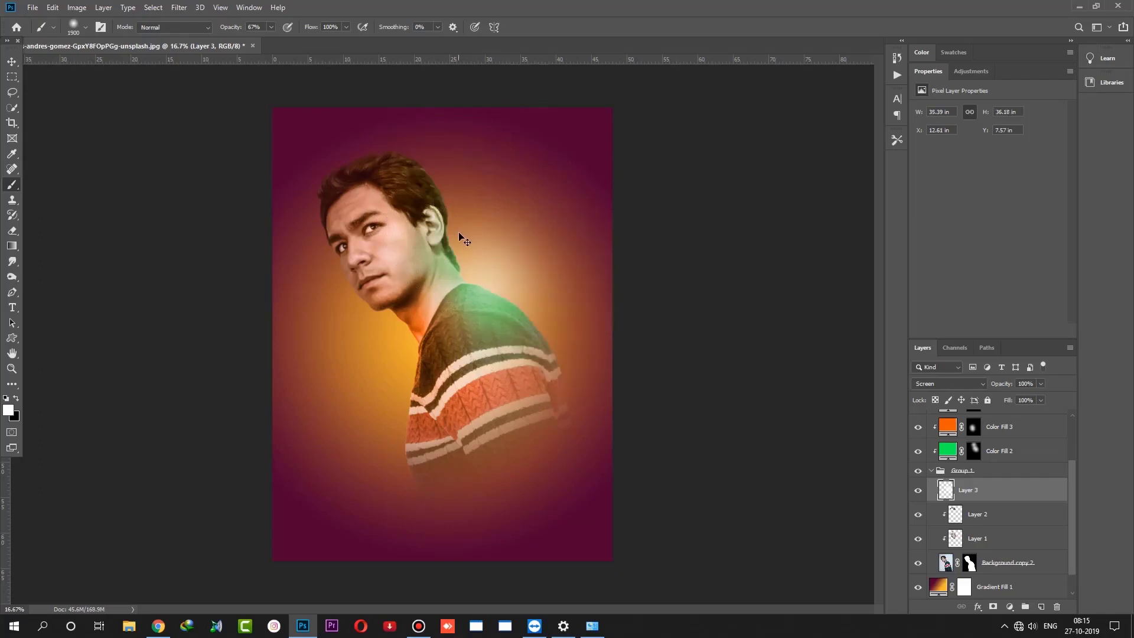
left_click(403, 348)
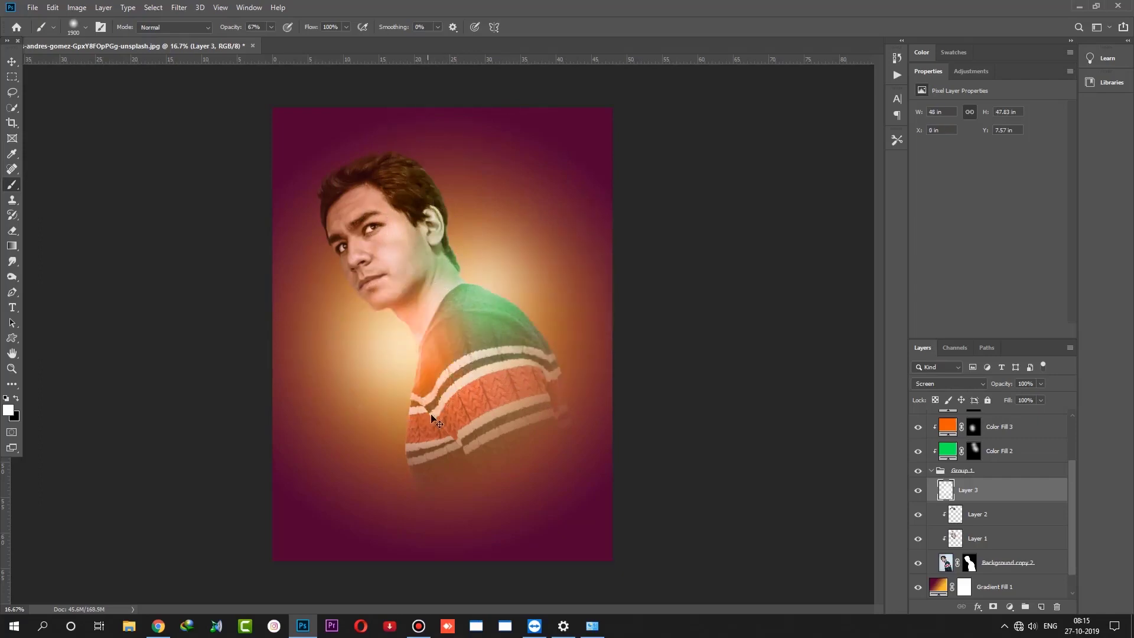
Step: Scale the glow layer up to about 128.5% from its top-right corner
left_click(13, 63)
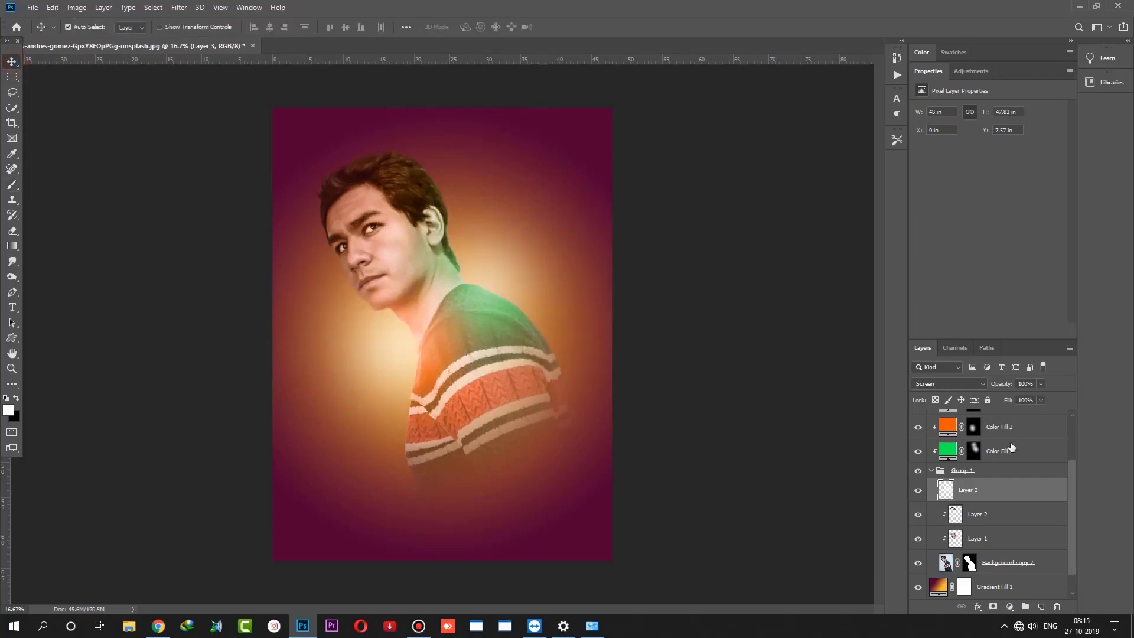
key("ctrl+t")
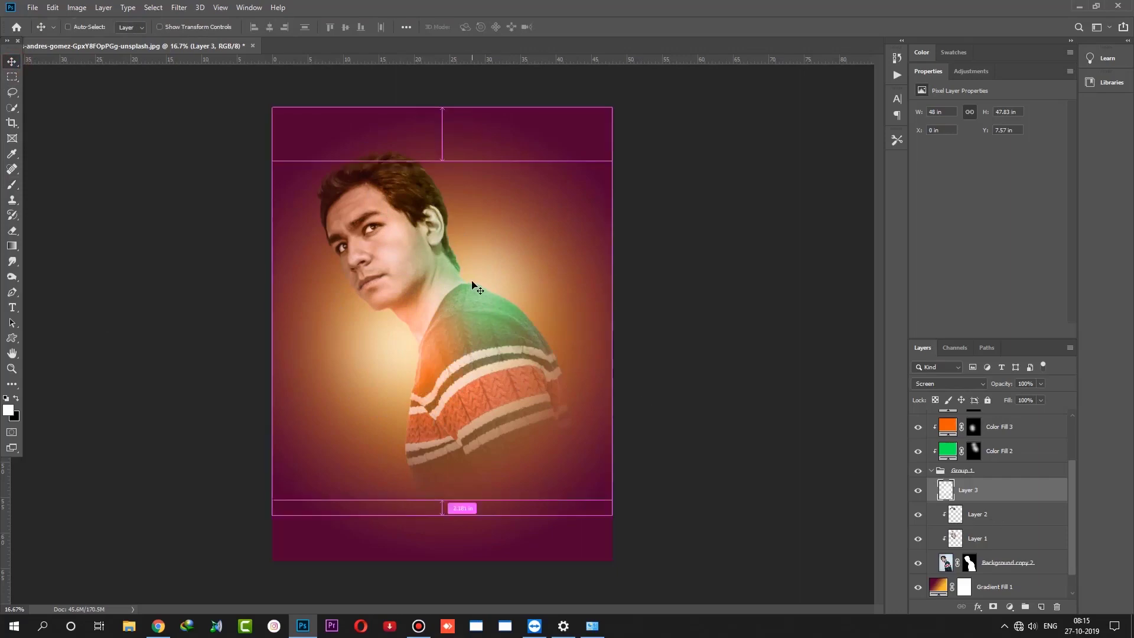
left_click_drag(615, 158, 660, 112)
key("Return")
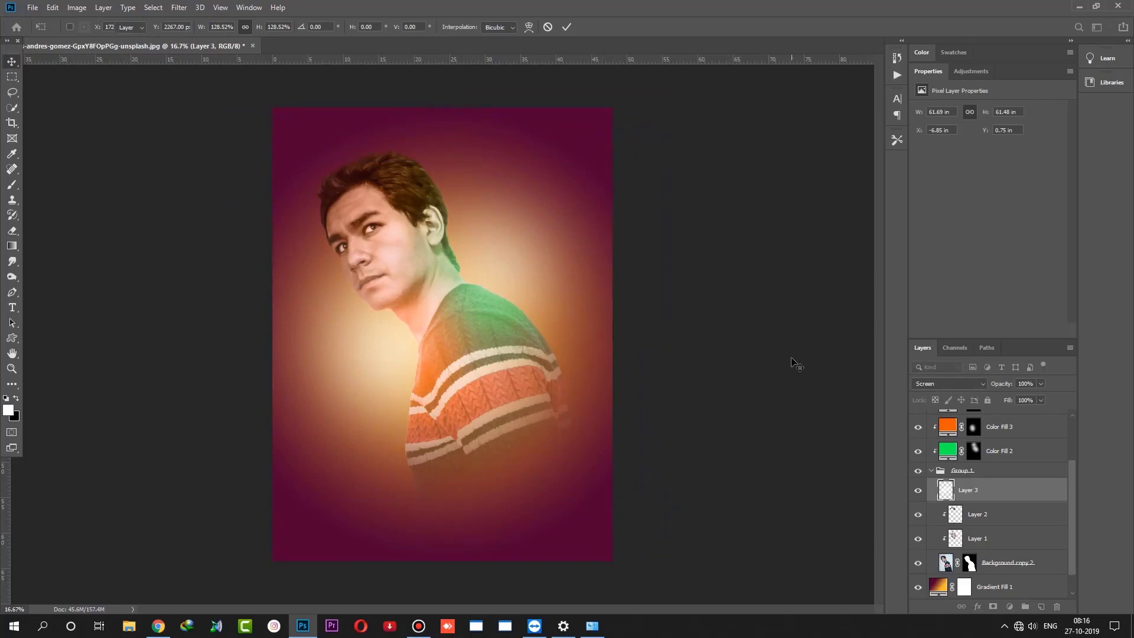
Step: Select Group 1 and add a new empty Layer 4 above it
left_click(932, 471)
left_click(1047, 429)
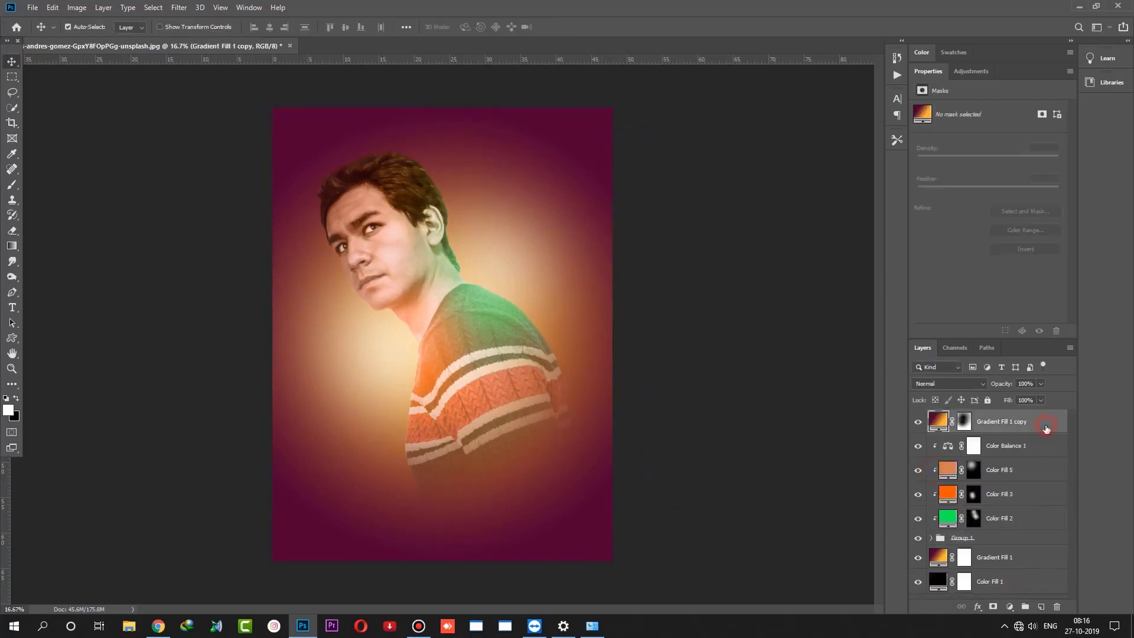
left_click(995, 541)
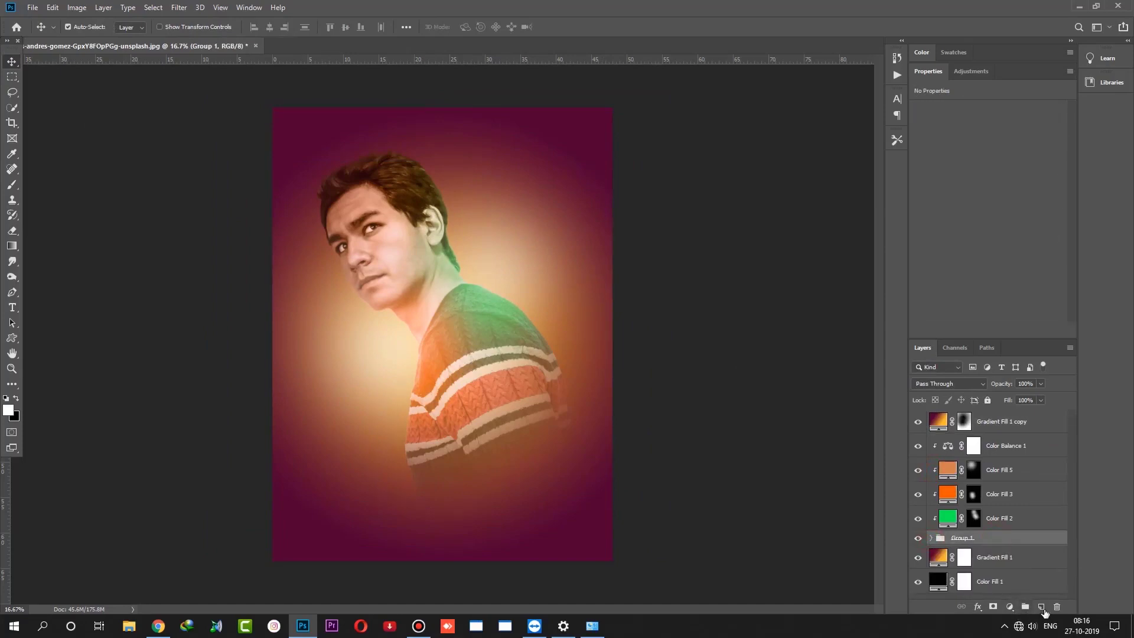
left_click(53, 7)
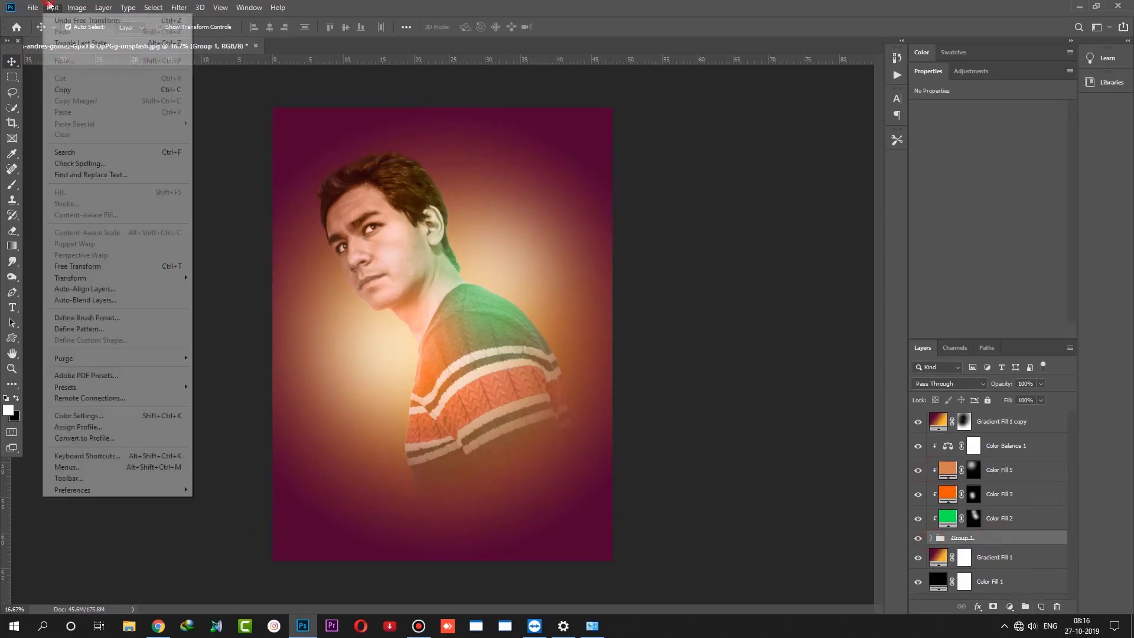
left_click(1015, 540)
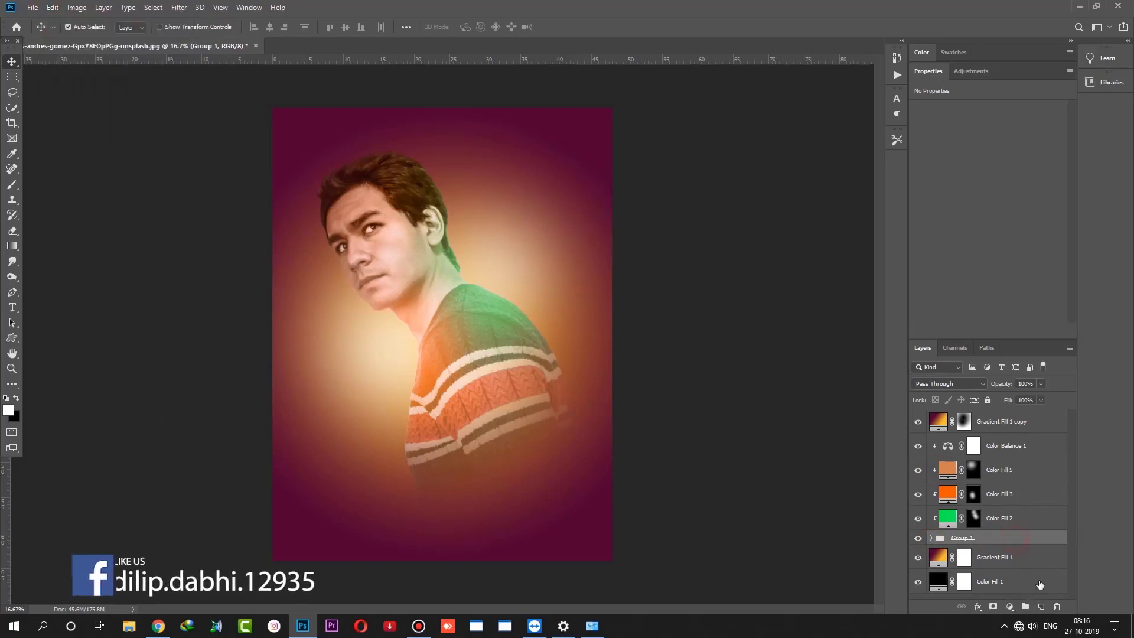
left_click(1040, 608)
Step: Fill Layer 4 with 50% Gray and set its blend mode to Overlay
left_click(52, 8)
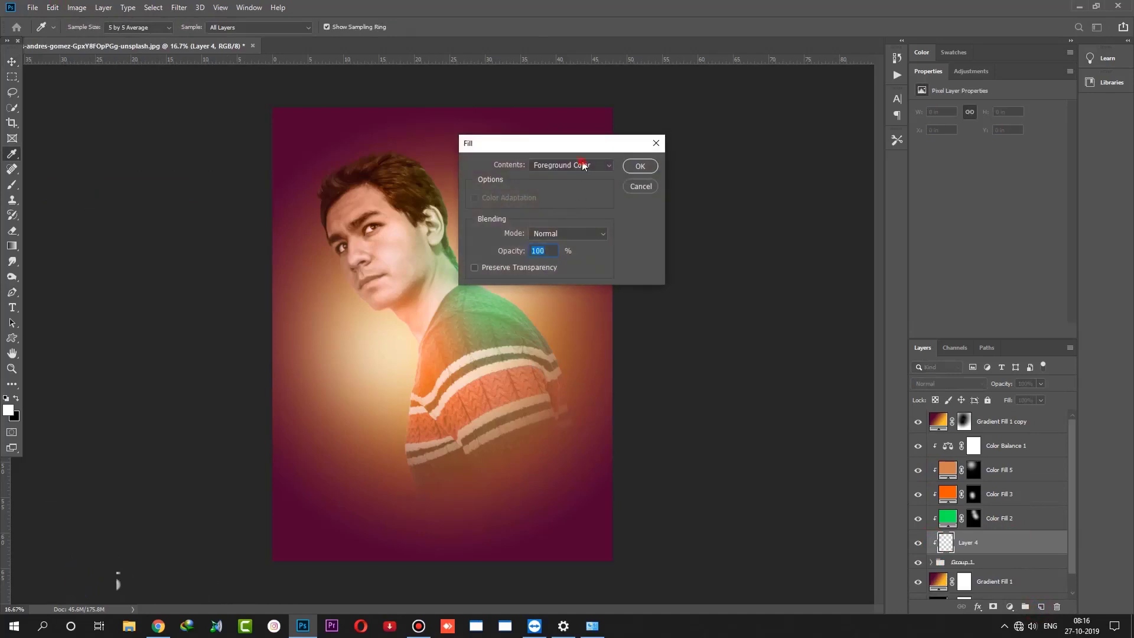
left_click(585, 165)
left_click(556, 264)
left_click(641, 166)
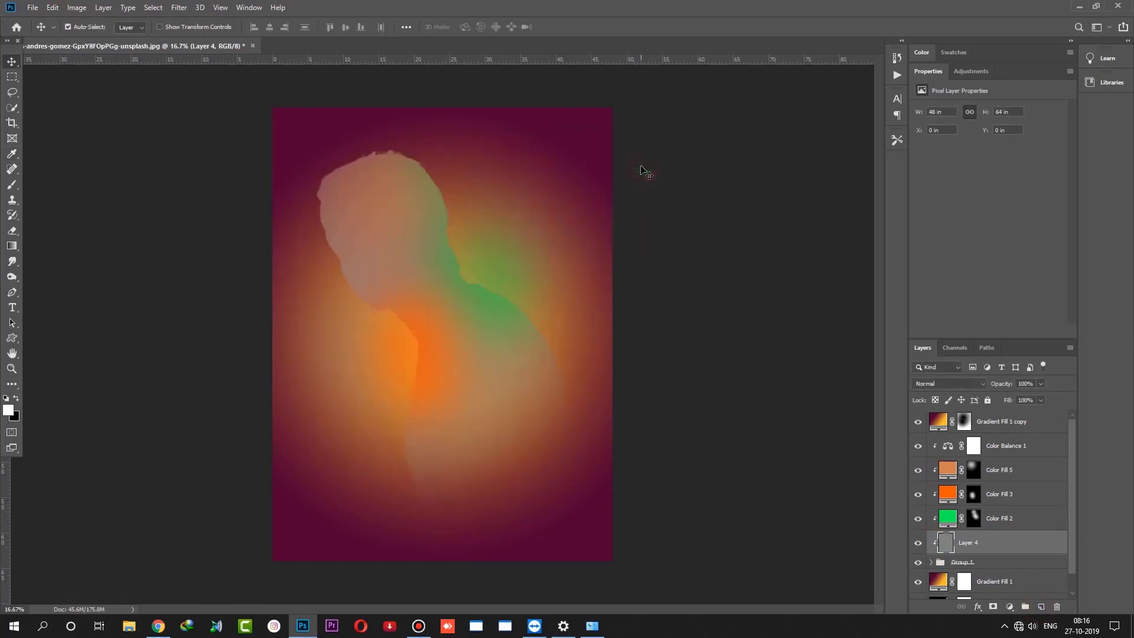
left_click(952, 384)
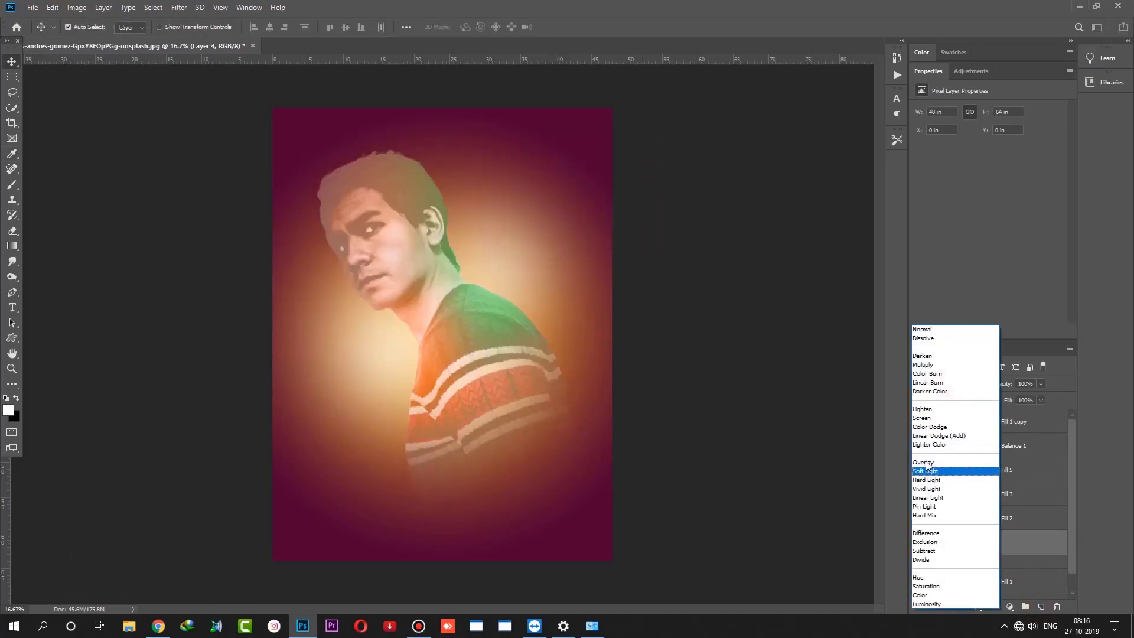
left_click(927, 462)
left_click(12, 276)
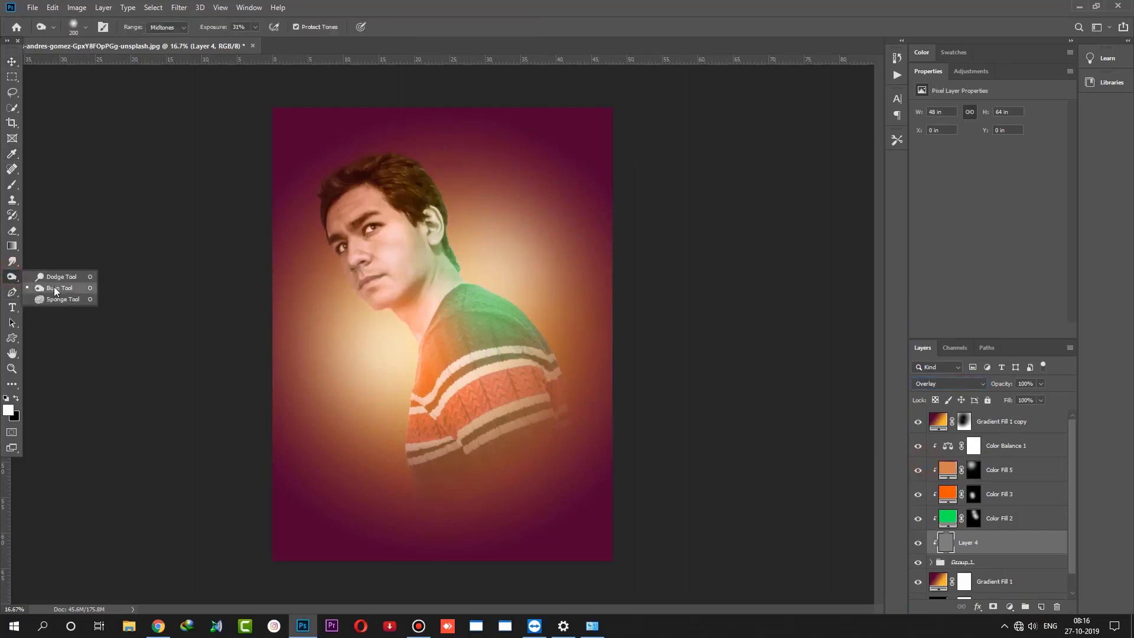
Step: Burn the eyebrow, eye area, hairline and neck edge behind the ear darker
left_click(57, 289)
key("ctrl+plus")
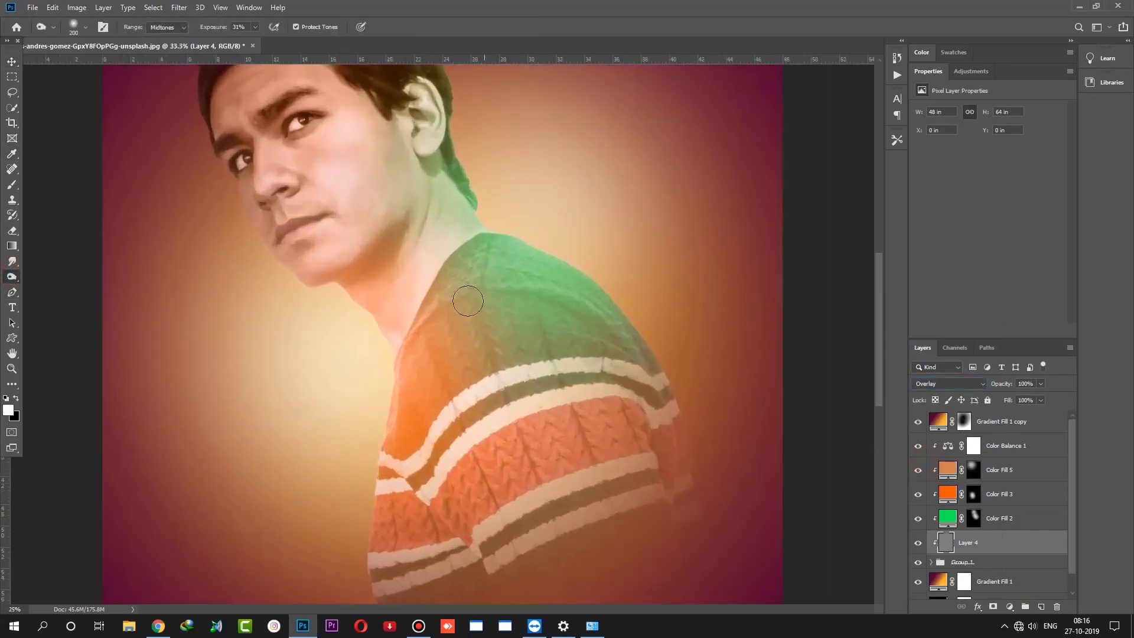
left_click_drag(380, 254, 436, 271)
key("bracketleft")
key("bracketleft")
key("bracketleft")
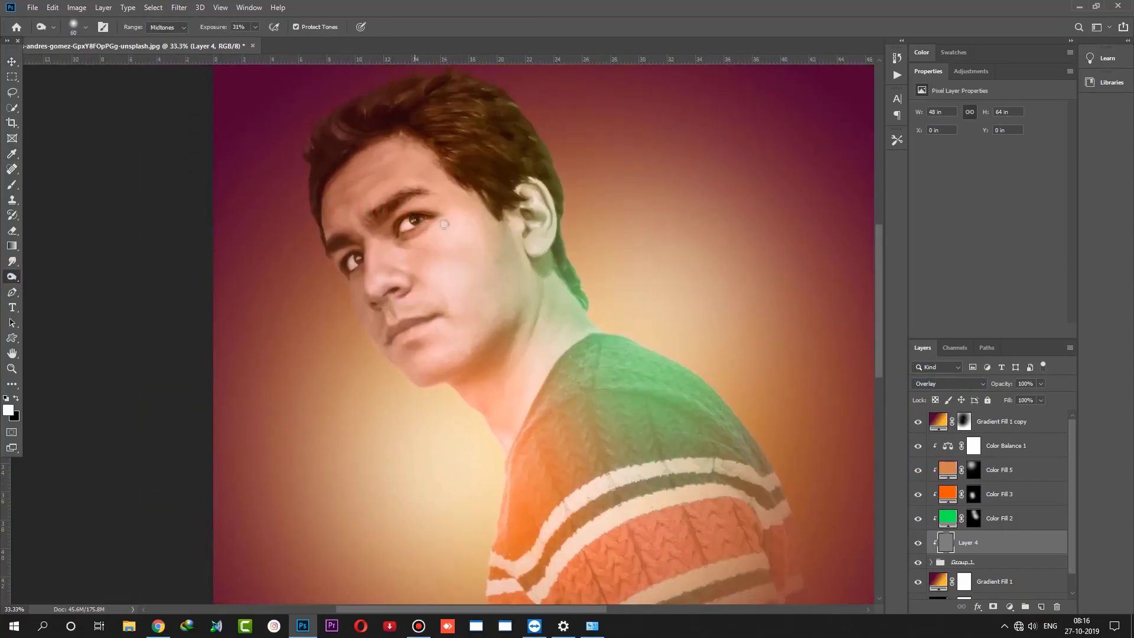
key("bracketright")
left_click_drag(420, 198, 354, 244)
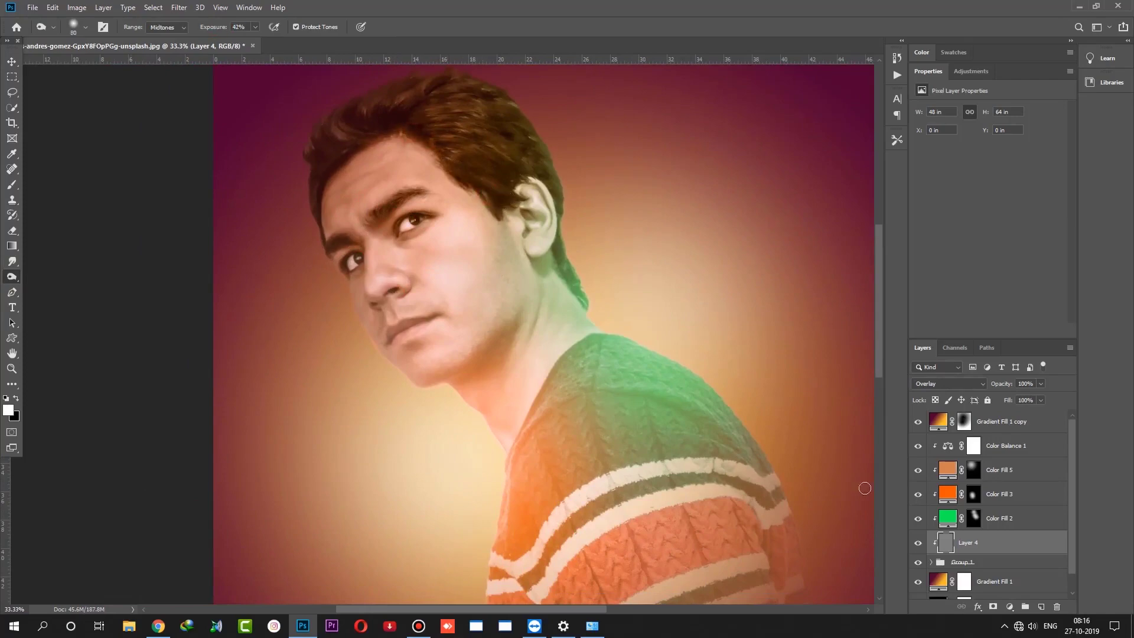
key("bracketleft")
key("bracketleft")
key("bracketleft")
key("bracketleft")
key("bracketleft")
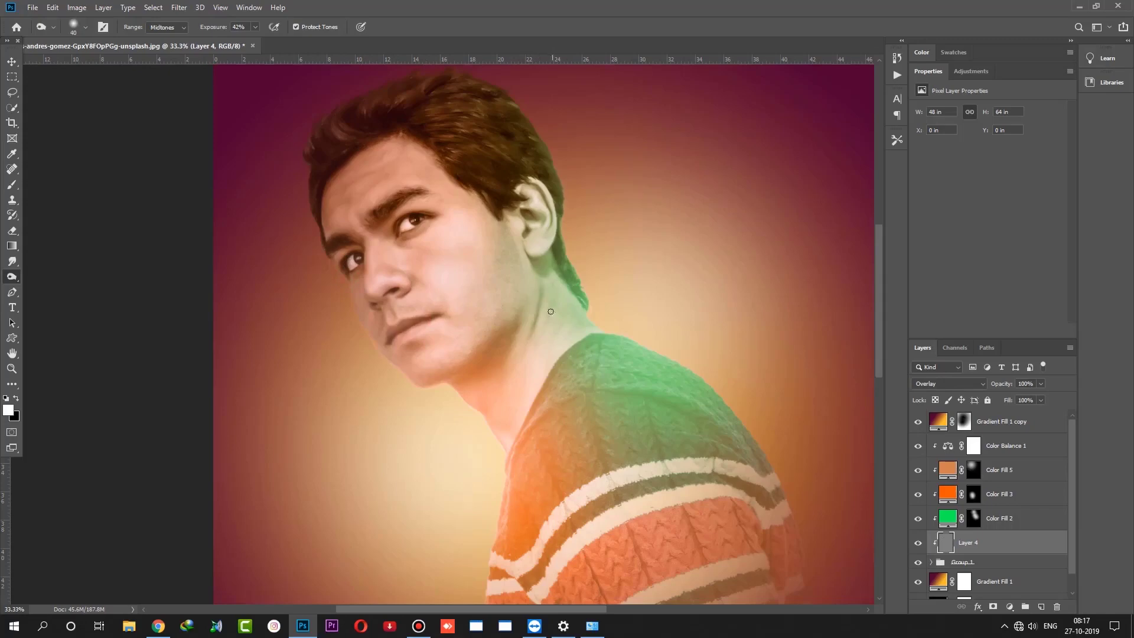
key("ctrl+minus")
key("bracketright")
key("bracketright")
key("bracketright")
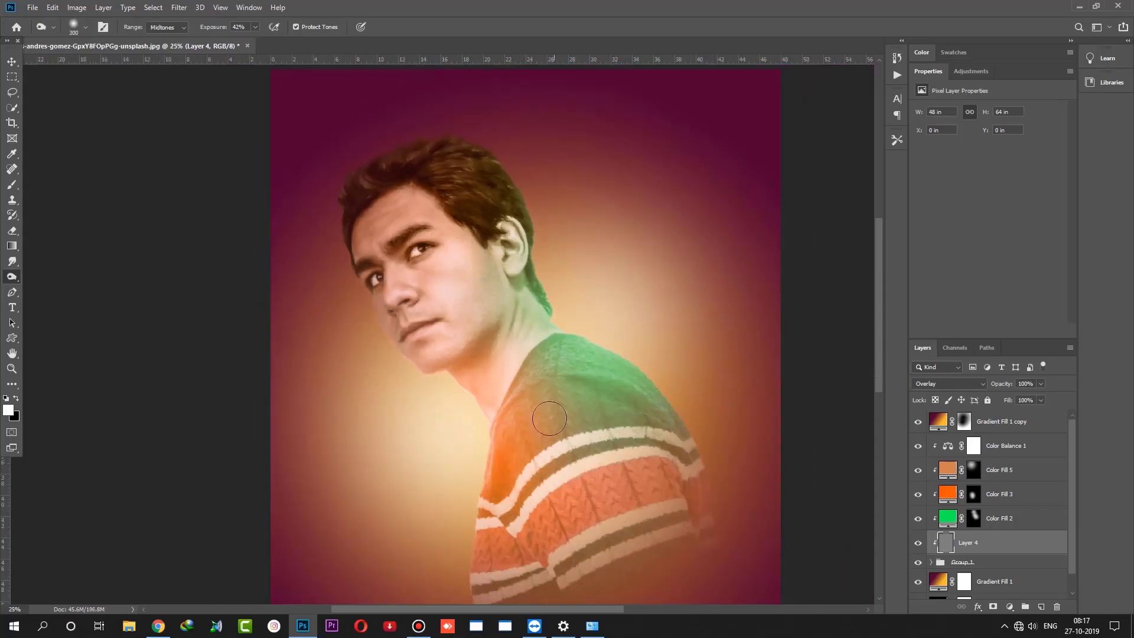
key("bracketleft")
key("bracketleft")
key("bracketleft")
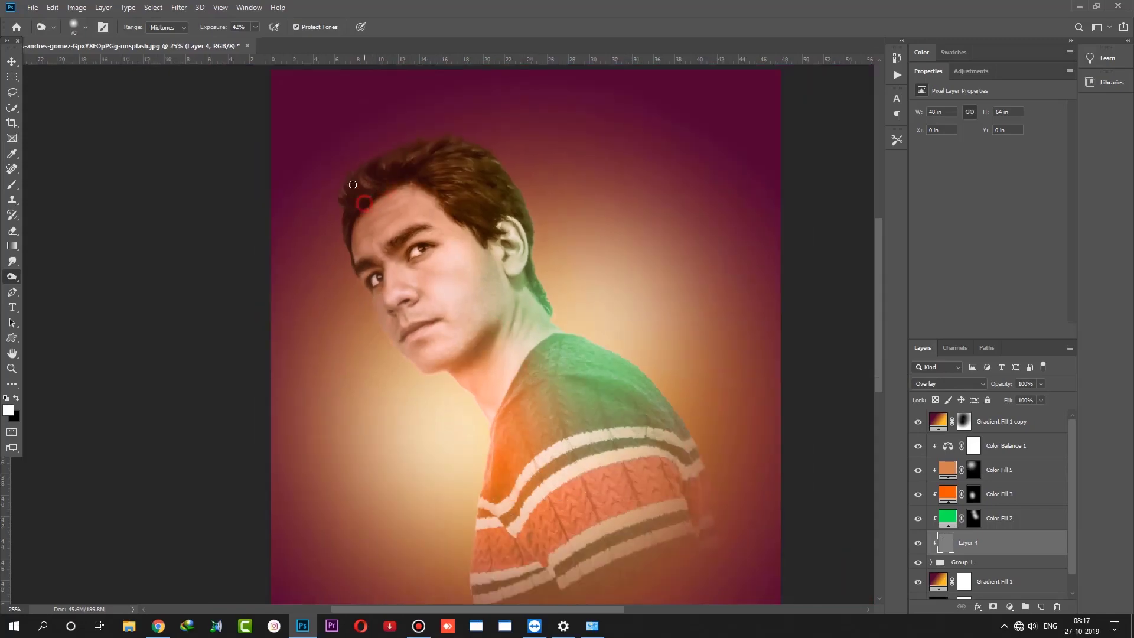
left_click_drag(495, 182, 492, 232)
left_click_drag(537, 271, 517, 280)
key("bracketleft")
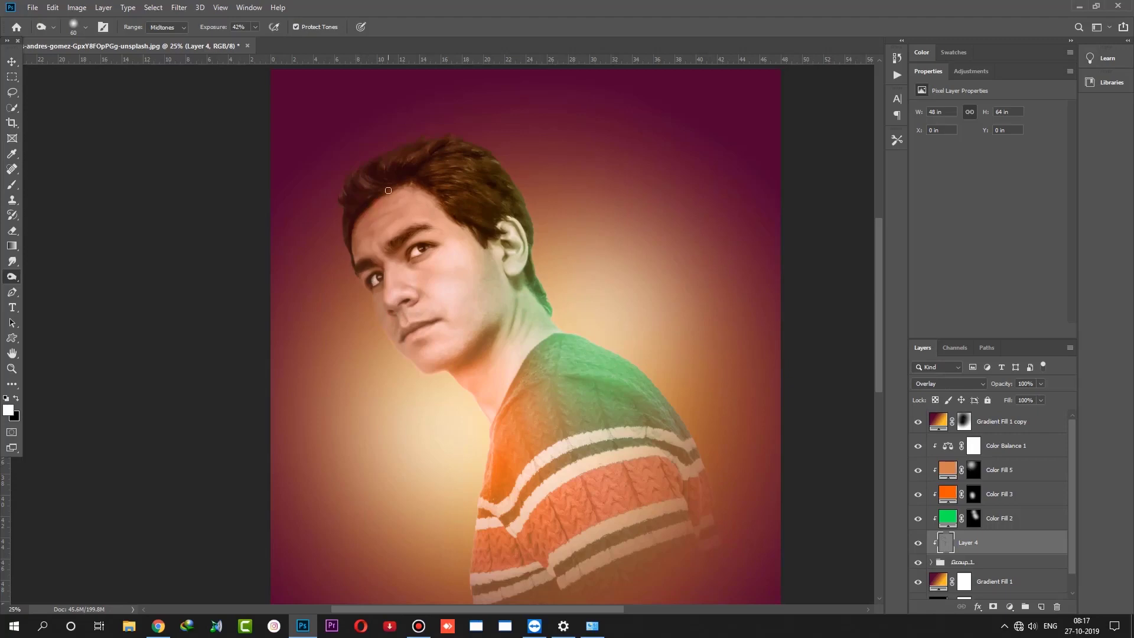
Step: Switch to the Dodge Tool at 78% strength and lighten the nose and cheek
left_click(16, 399)
left_click(16, 399)
right_click(15, 282)
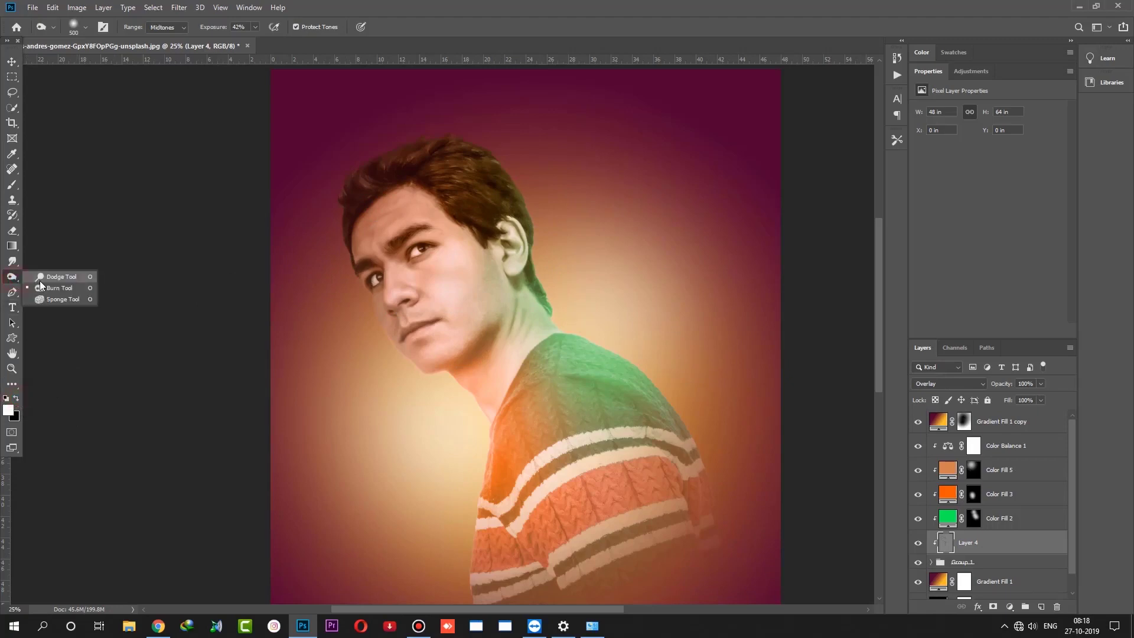
left_click(42, 276)
key("bracketright")
key("bracketright")
key("bracketright")
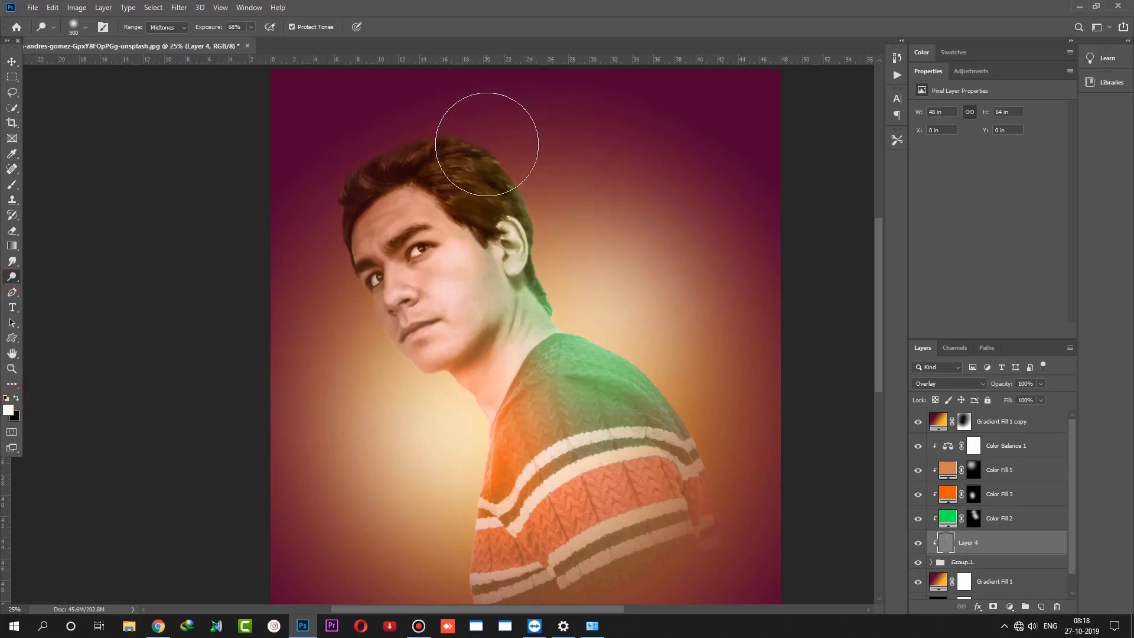
key("bracketleft")
key("bracketleft")
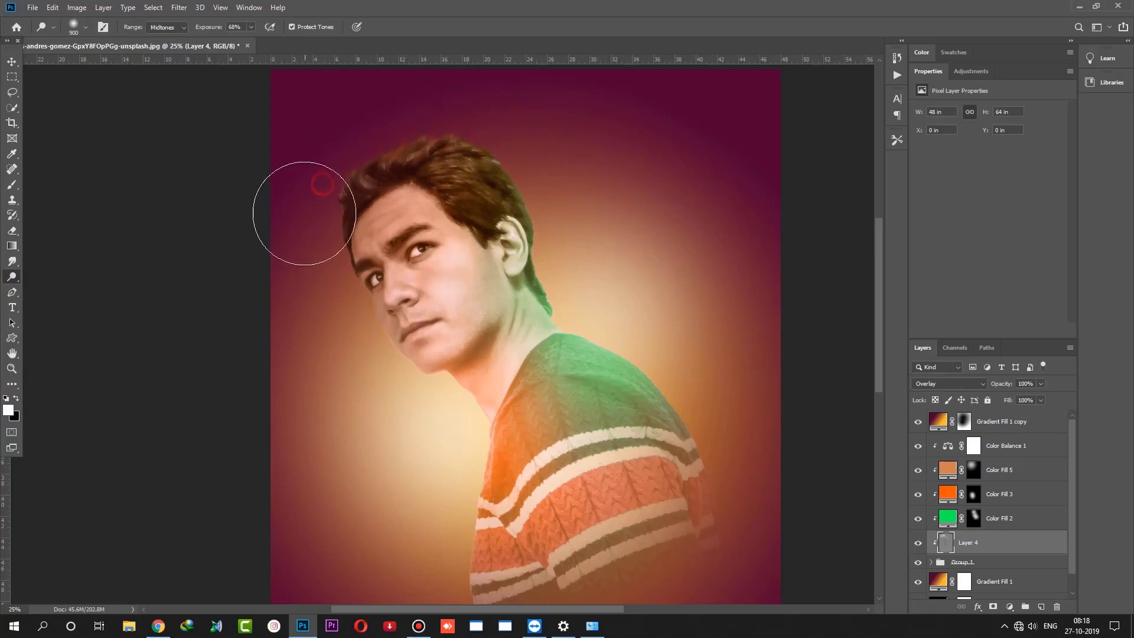
key("bracketleft")
key("bracketleft")
key("bracketleft")
key("bracketleft")
key("bracketleft")
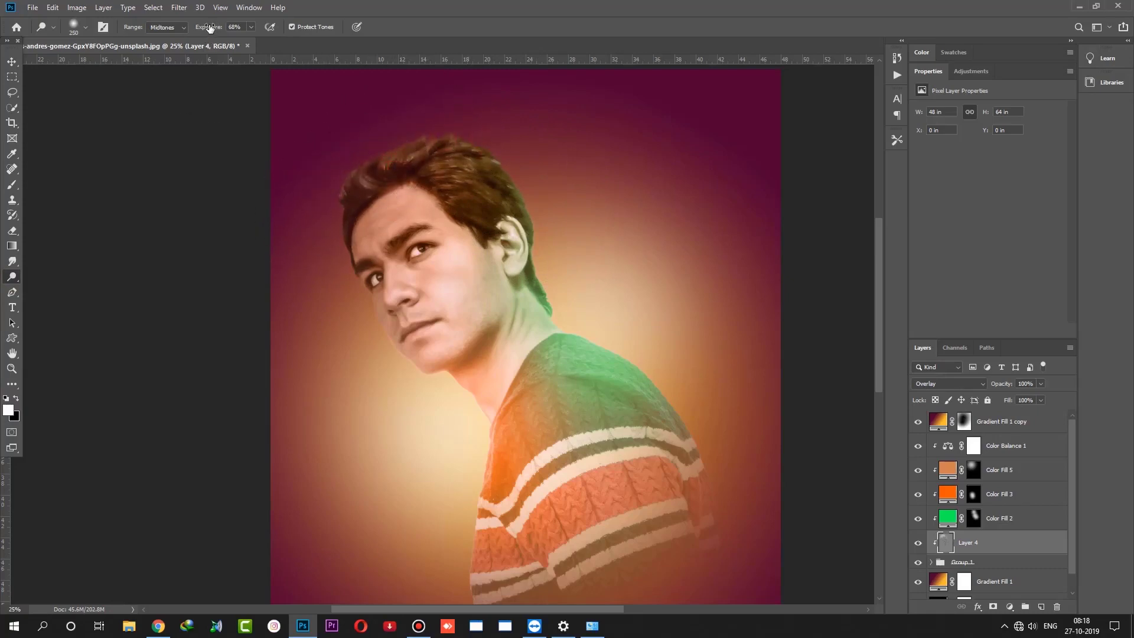
left_click_drag(208, 27, 219, 27)
key("bracketleft")
key("bracketleft")
key("bracketleft")
key("bracketright")
key("bracketright")
left_click_drag(391, 271, 393, 306)
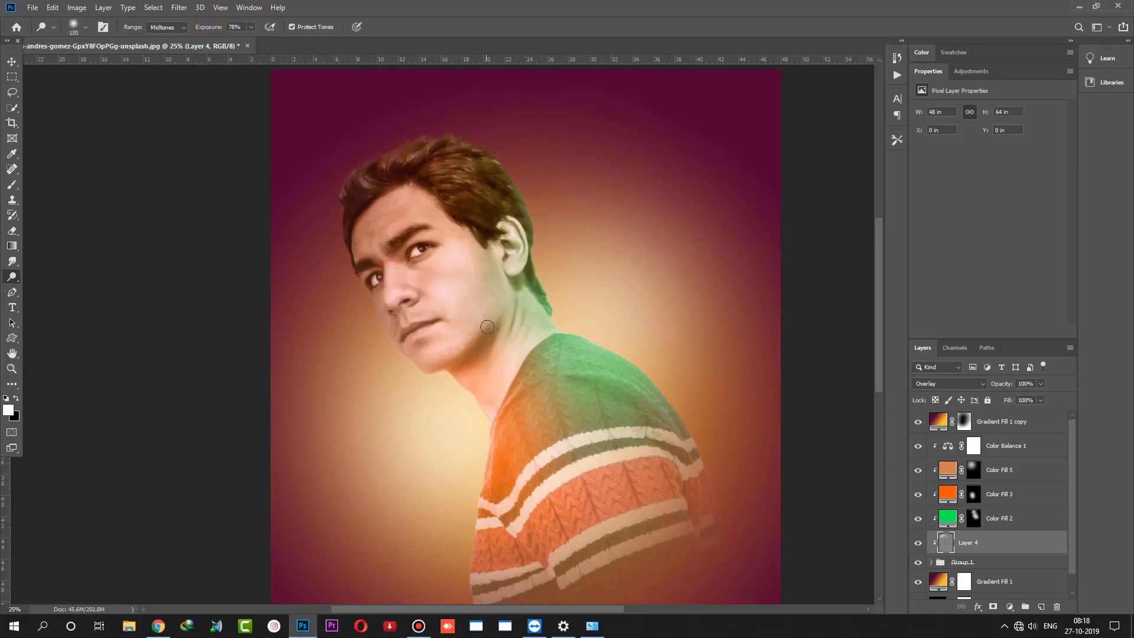
key("bracketleft")
key("bracketleft")
key("bracketleft")
key("bracketleft")
Step: Lower the dodge strength to 32% with a 45 brush, then zoom out to the whole poster
key("bracketright")
key("6")
key("4")
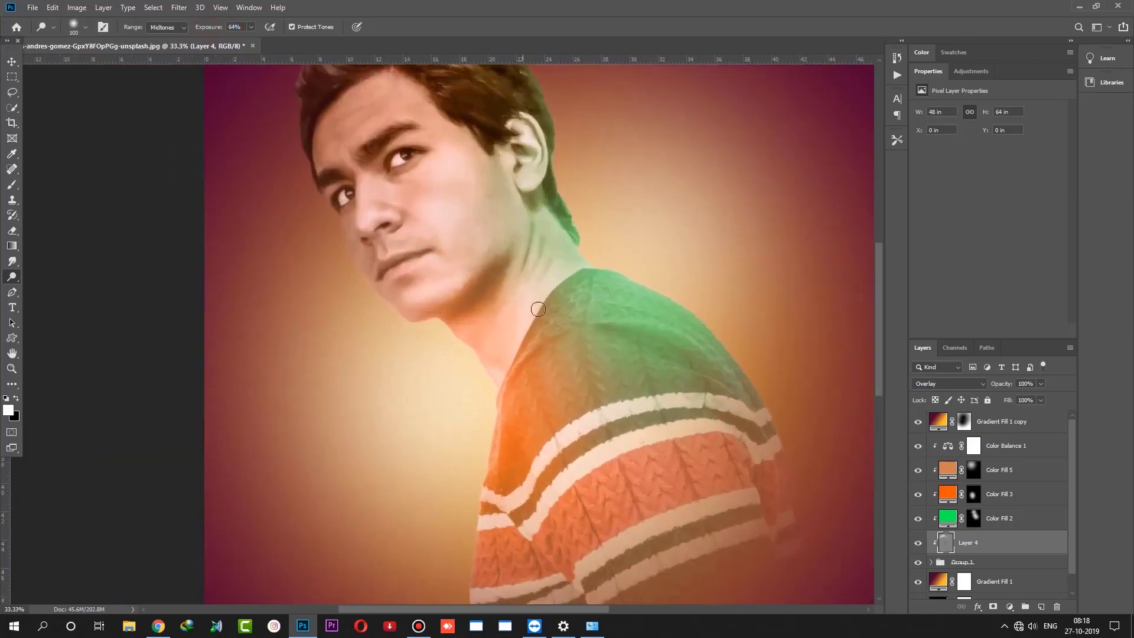
key("5")
key("bracketright")
key("3")
key("2")
key("bracketleft")
key("bracketleft")
key("bracketleft")
key("ctrl+minus")
key("ctrl+minus")
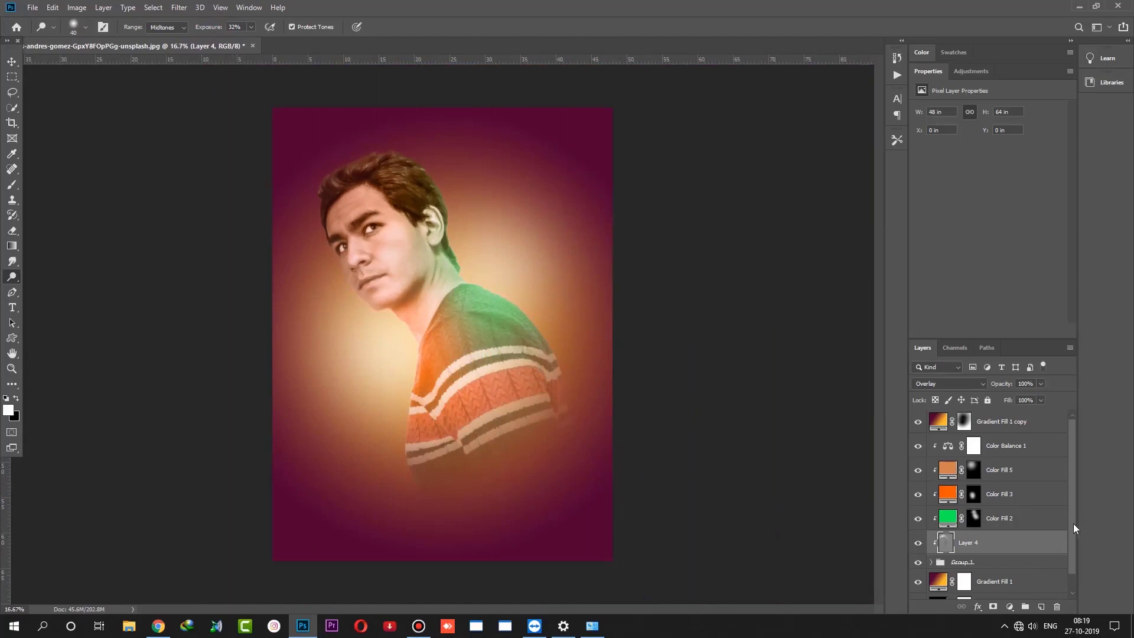
left_click(1058, 426)
Step: Stamp all visible layers into a new Layer 5 and open the Camera Raw Filter on it
key("ctrl+alt+shift+e")
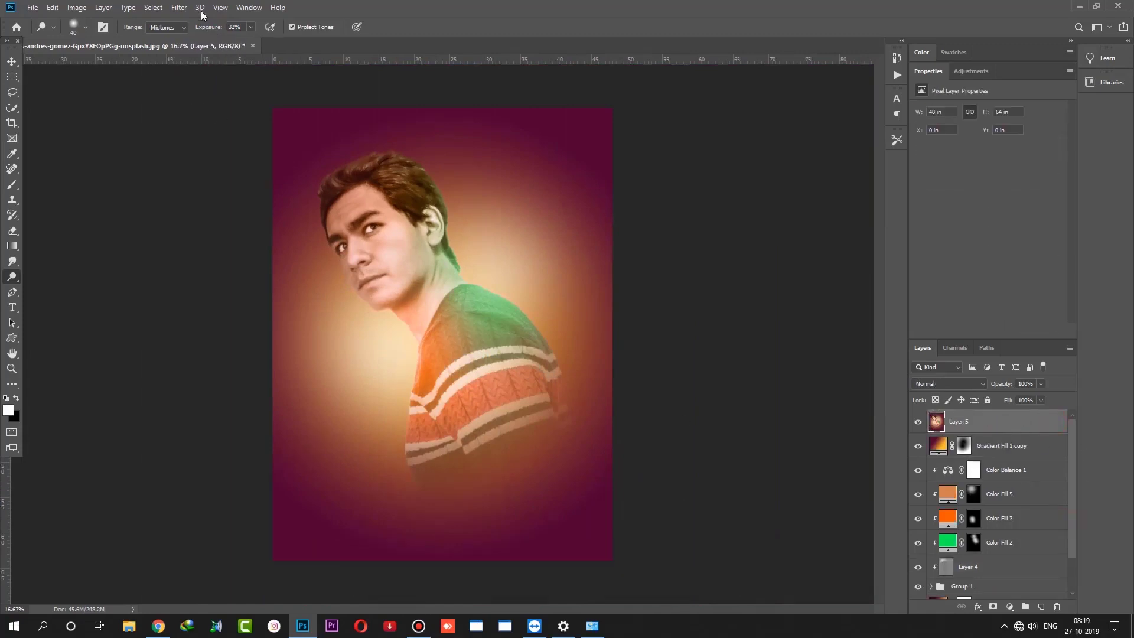
left_click(177, 7)
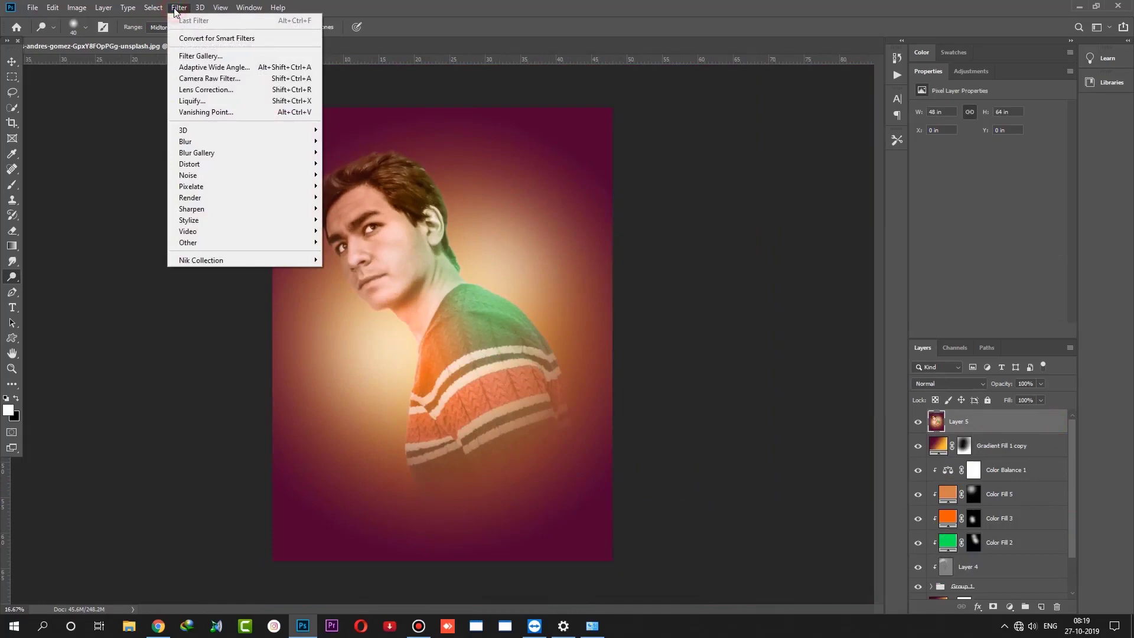
left_click(197, 80)
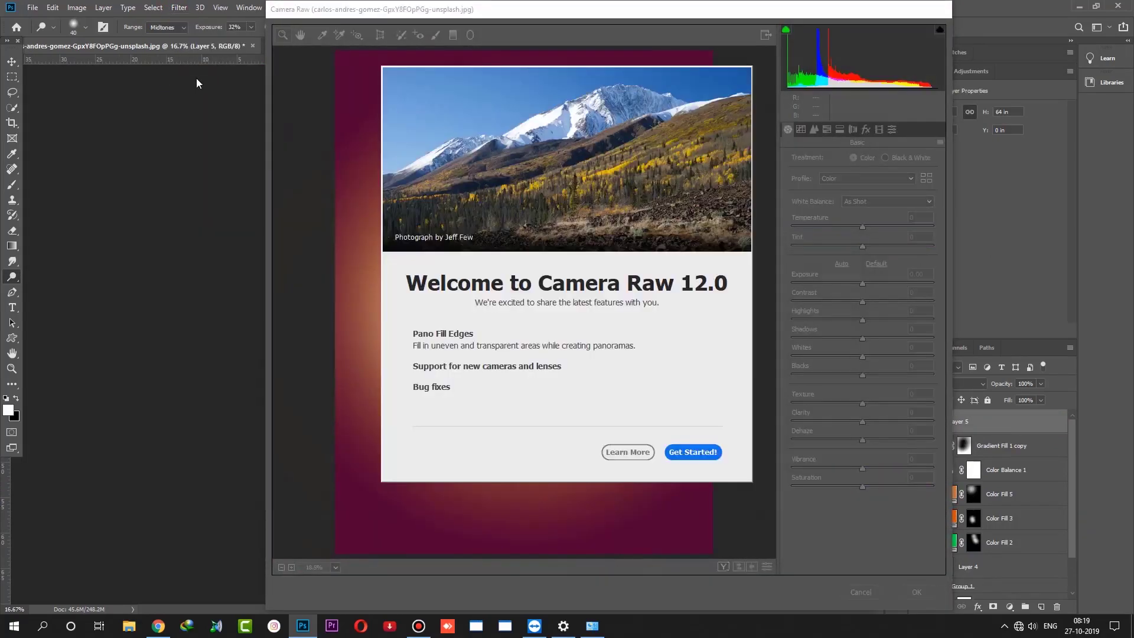
left_click(692, 452)
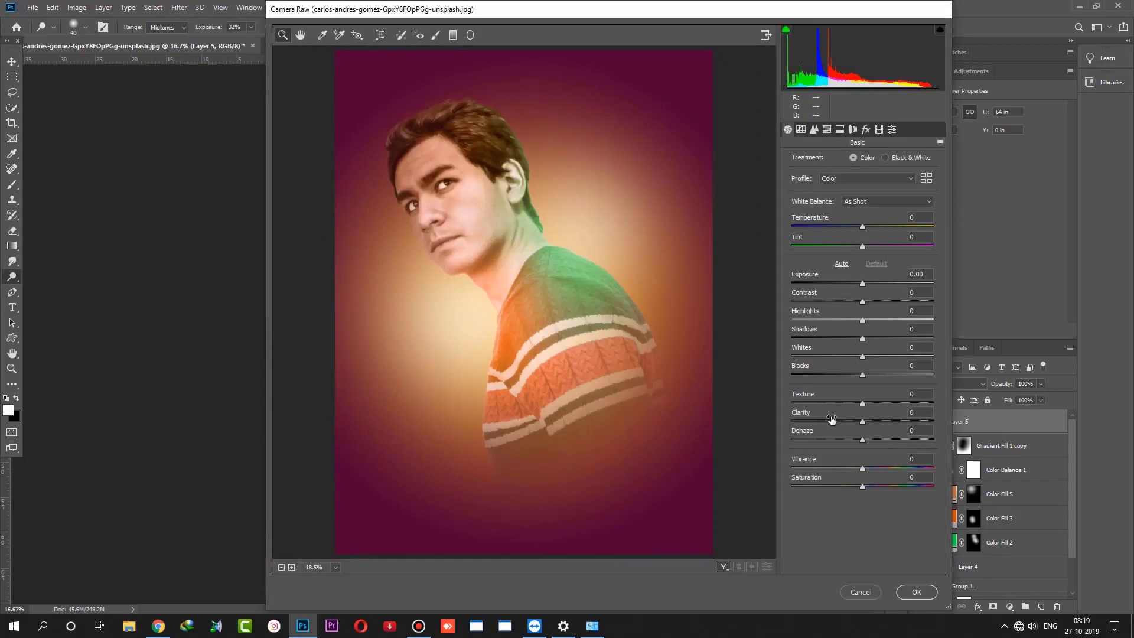
Step: Set Contrast +10, pull Highlights to about -18, and raise Clarity to +10
left_click(919, 292)
type("10")
mouse_move(863, 320)
left_mouse_down()
mouse_move(846, 322)
mouse_move(875, 338)
mouse_move(837, 356)
mouse_move(874, 375)
mouse_move(878, 406)
left_mouse_up()
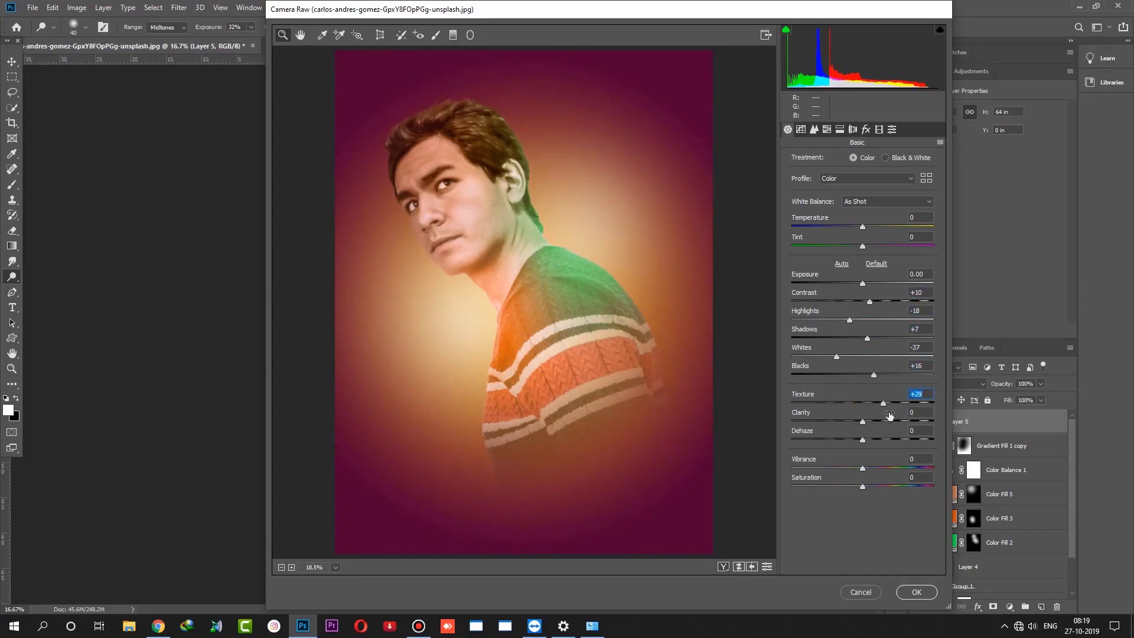
left_click(917, 394)
type("10")
left_click_drag(863, 421, 876, 421)
type("10")
Step: Set Texture +5 and Dehaze +2, boost Vibrance and warm the Temperature slightly
left_click(917, 394)
type("5")
left_click(921, 431)
type("2")
left_click_drag(865, 470, 872, 473)
left_click_drag(859, 231, 864, 229)
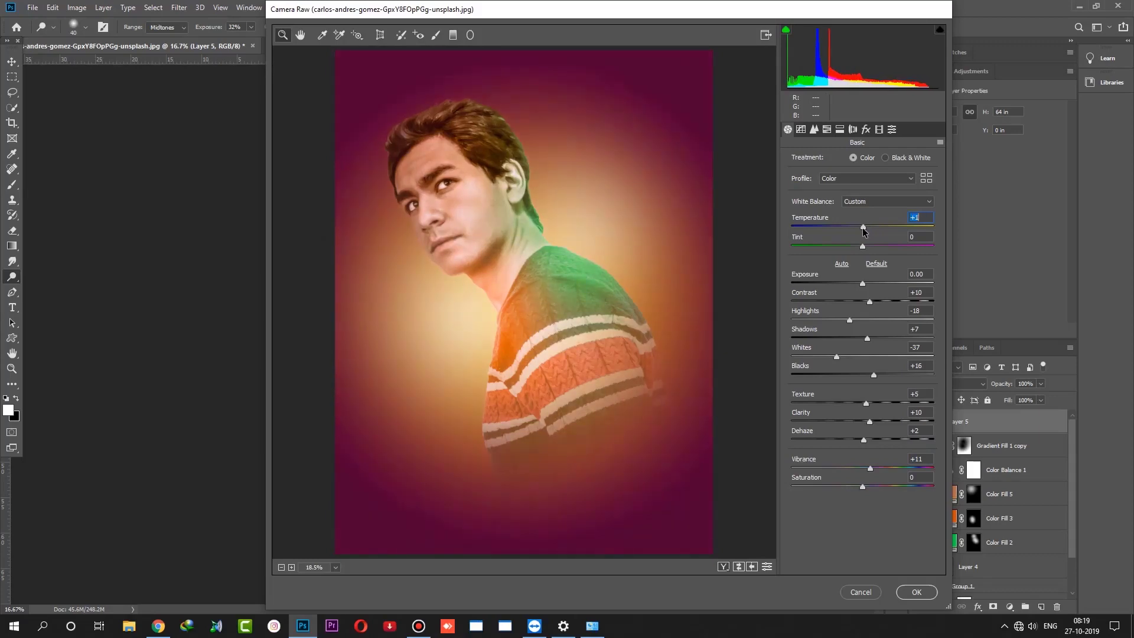
Step: Add a -10 vignette with Midpoint 0 and apply the Camera Raw edits
left_click(867, 130)
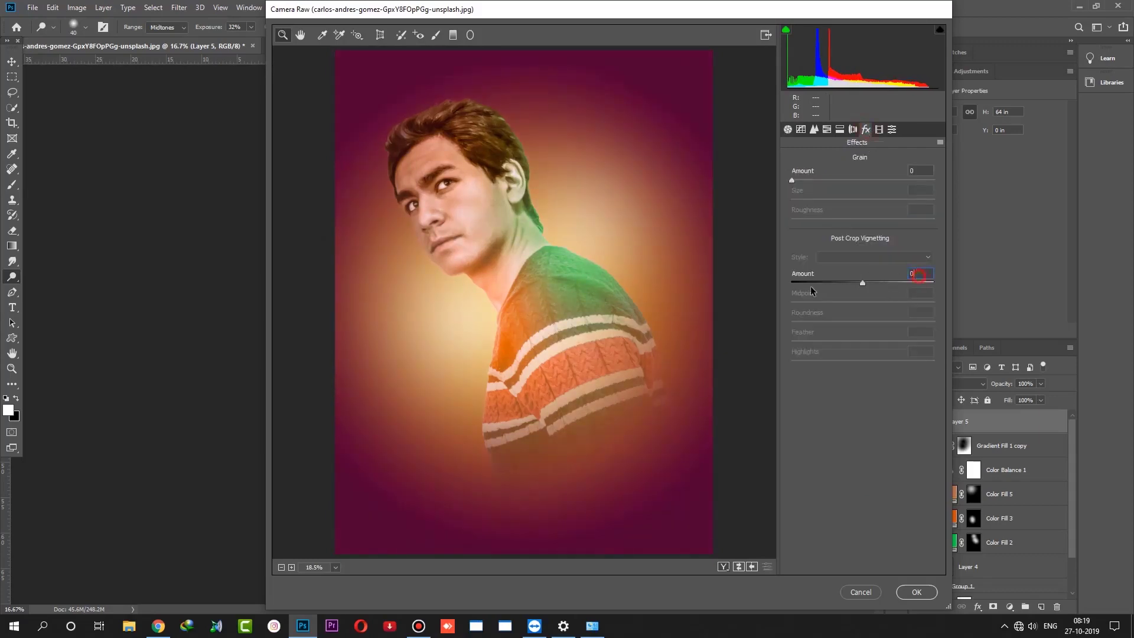
type("-10")
key("Return")
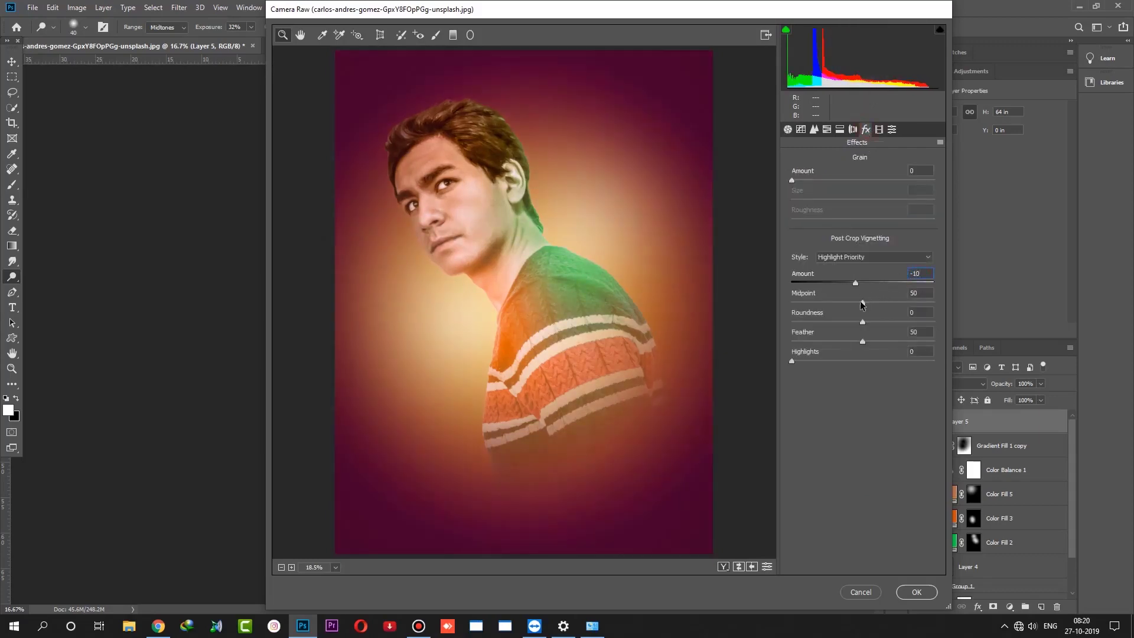
left_click_drag(862, 302, 791, 303)
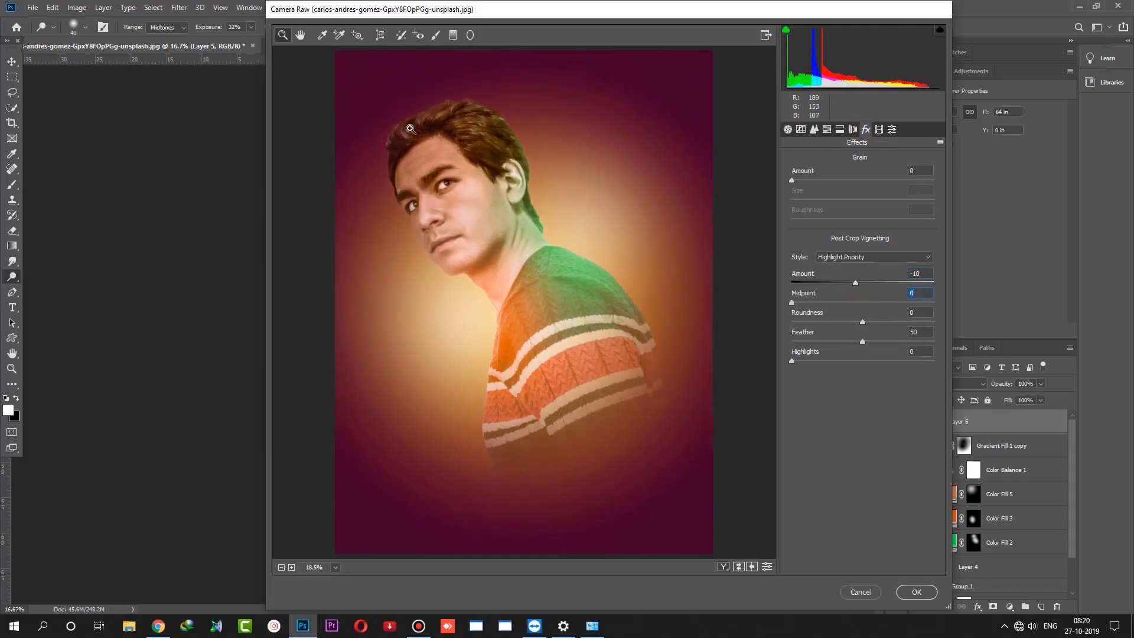
left_click(917, 592)
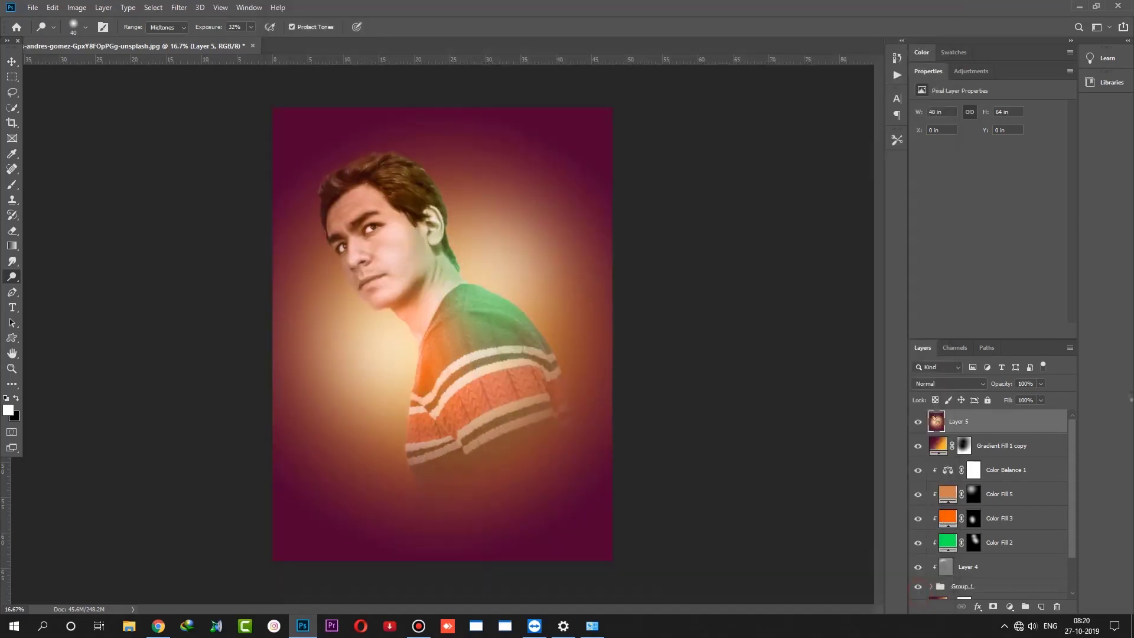
Step: Stamp visible layers into a new Layer 6 and reapply the last Camera Raw filter
key("ctrl+alt+shift+e")
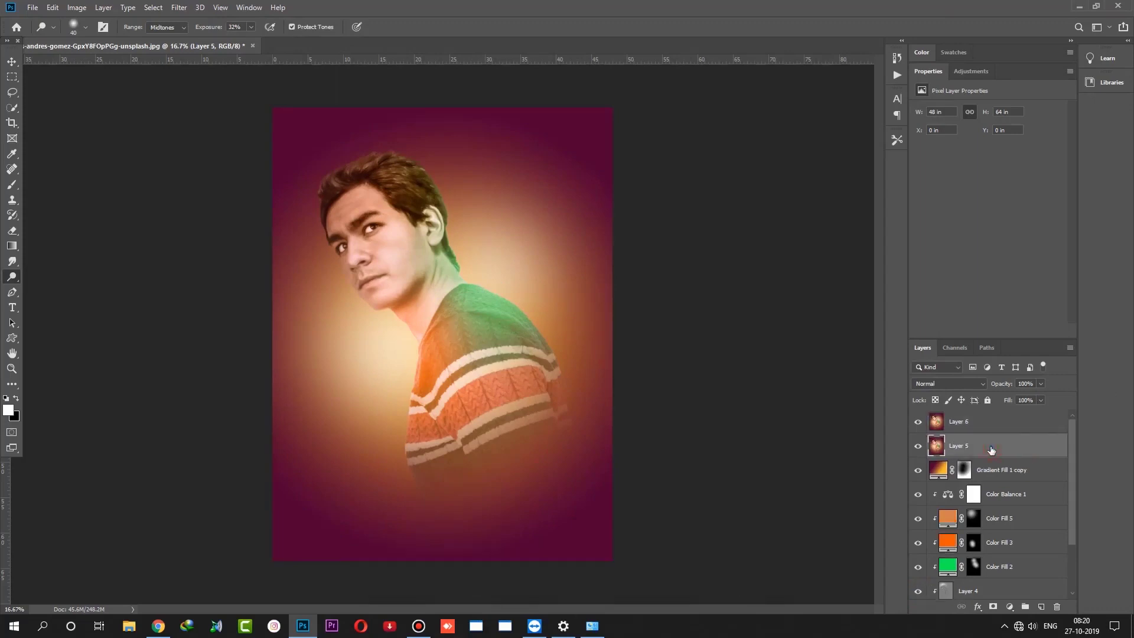
left_click(991, 431)
left_click(179, 7)
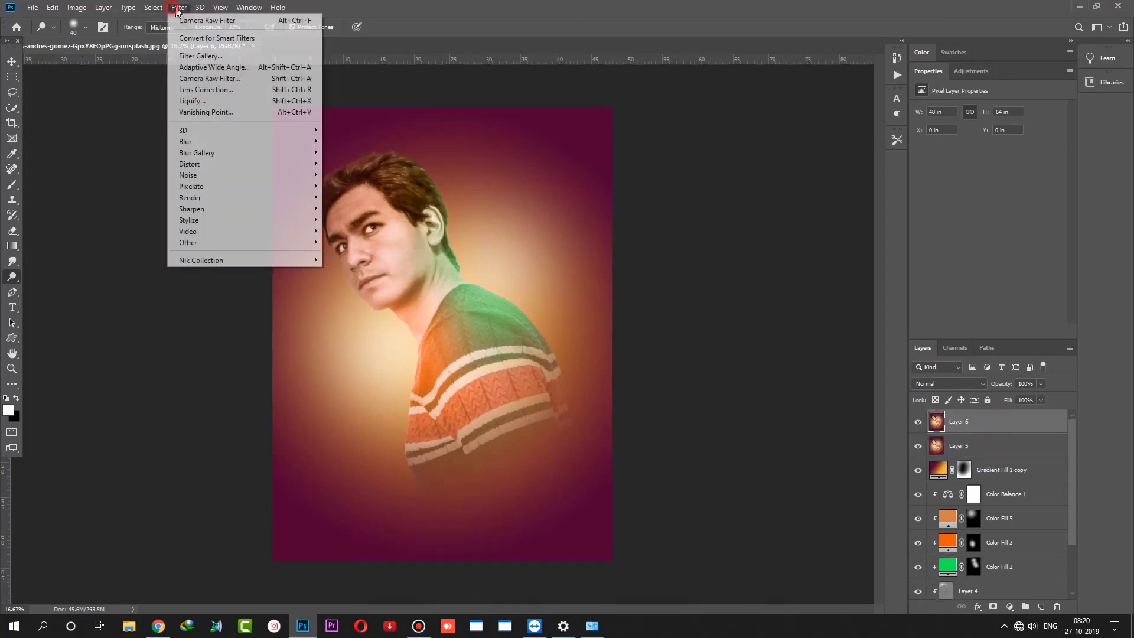
left_click(201, 13)
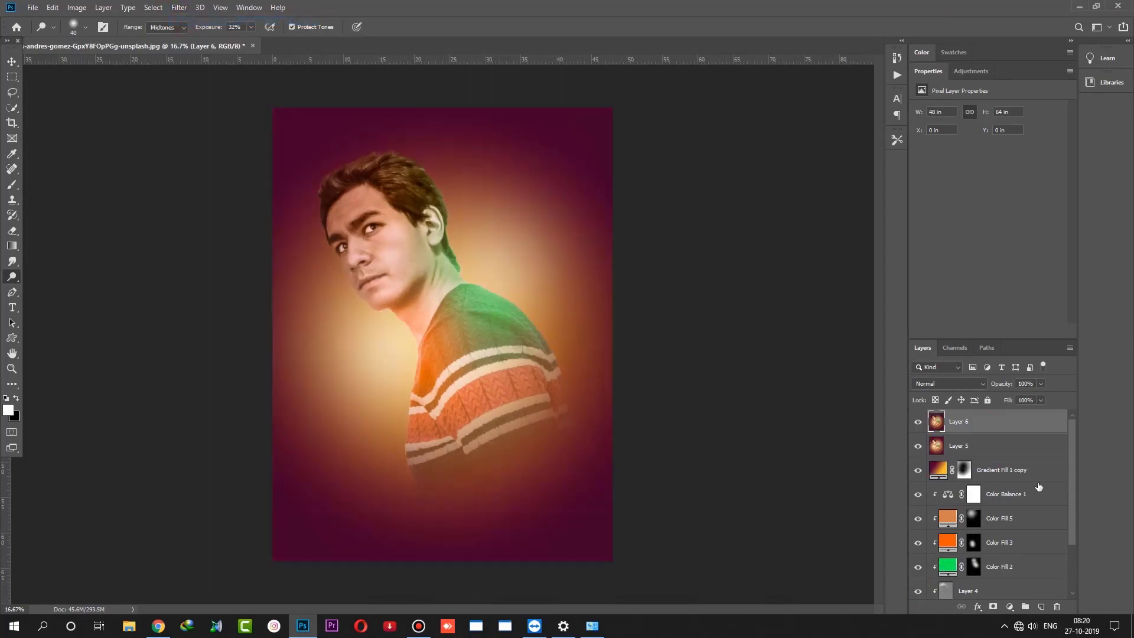
Step: Add a layer mask to Layer 6 and blend it with a gradient drawn from the centre
left_click(993, 608)
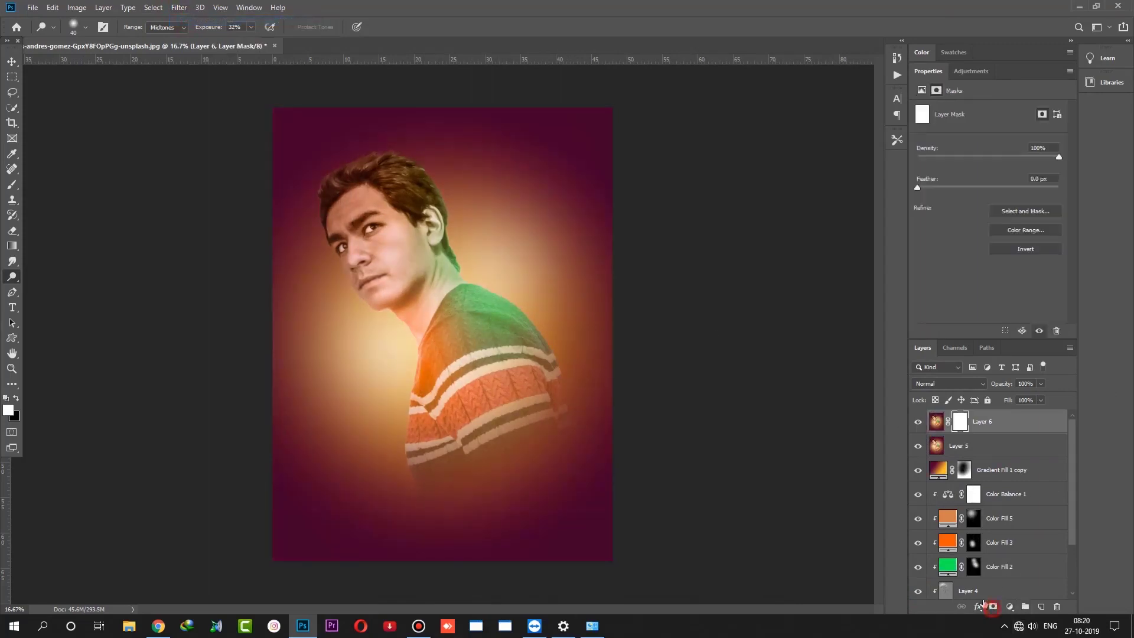
key("g")
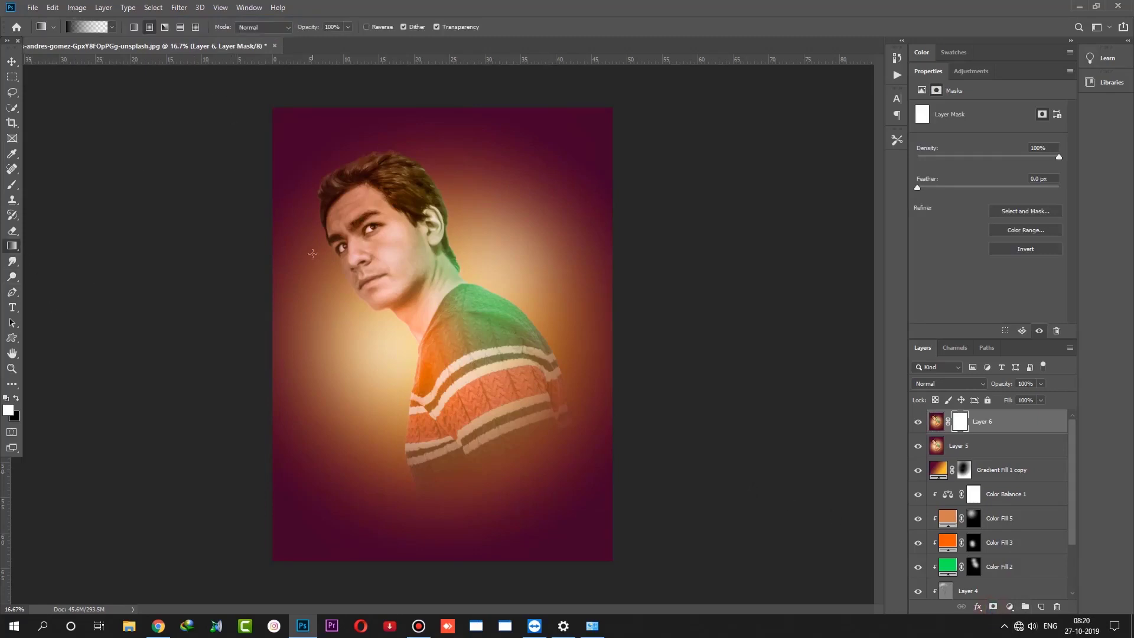
left_click_drag(311, 191, 558, 410)
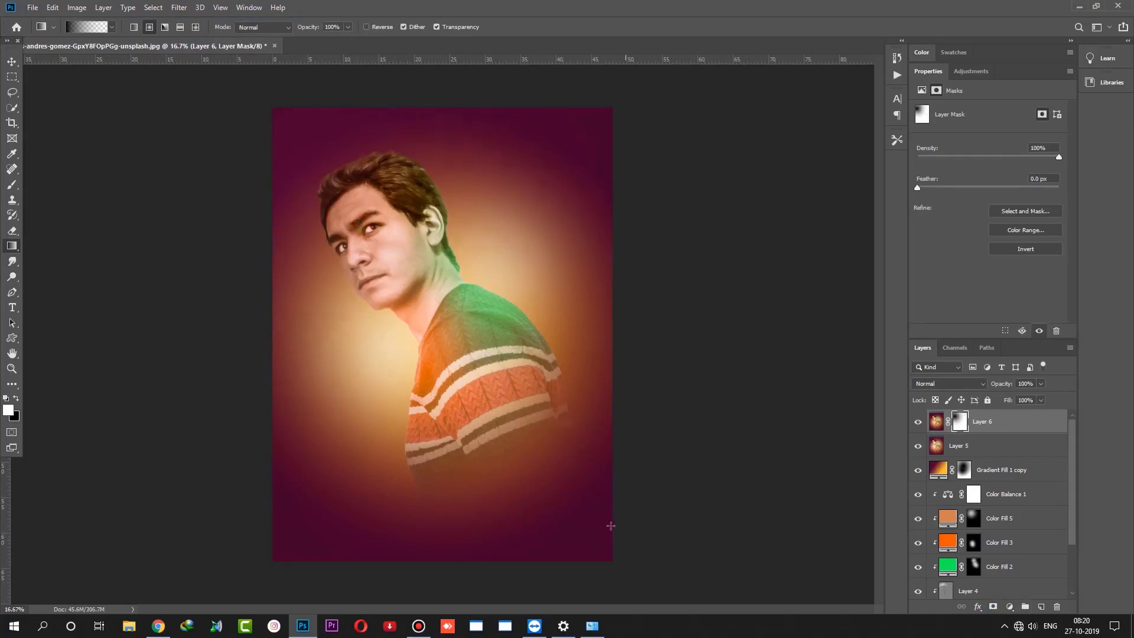
left_click_drag(357, 221, 431, 391)
left_click_drag(408, 279, 626, 556)
left_click(12, 62)
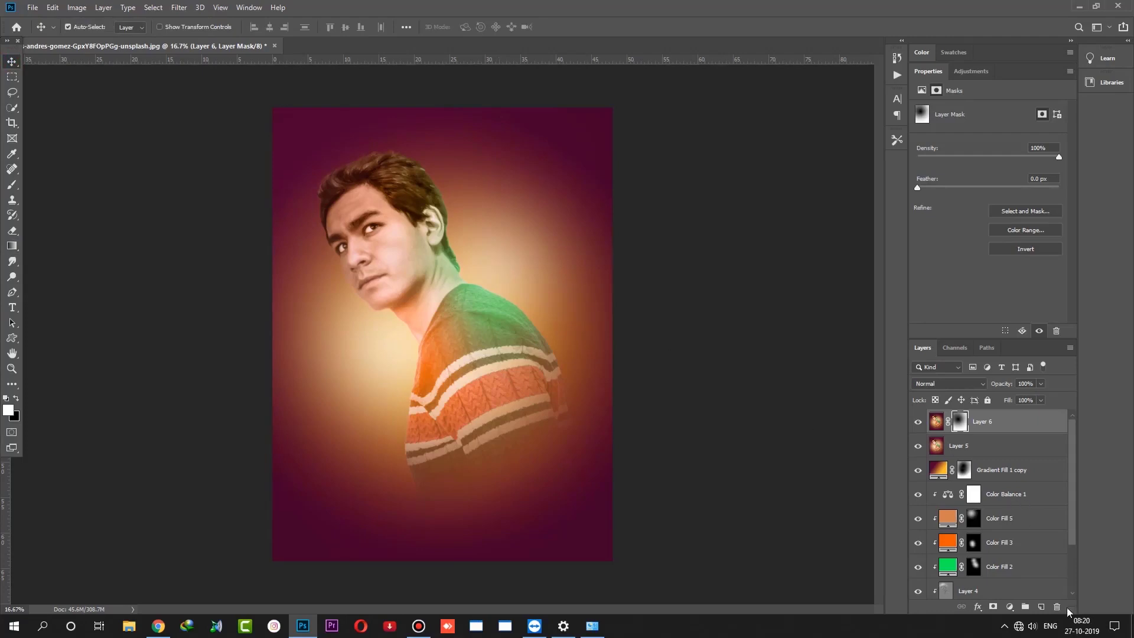
Step: Add a new Layer 7 with Screen blending and dab a first glow near the shoulder
left_click(1041, 607)
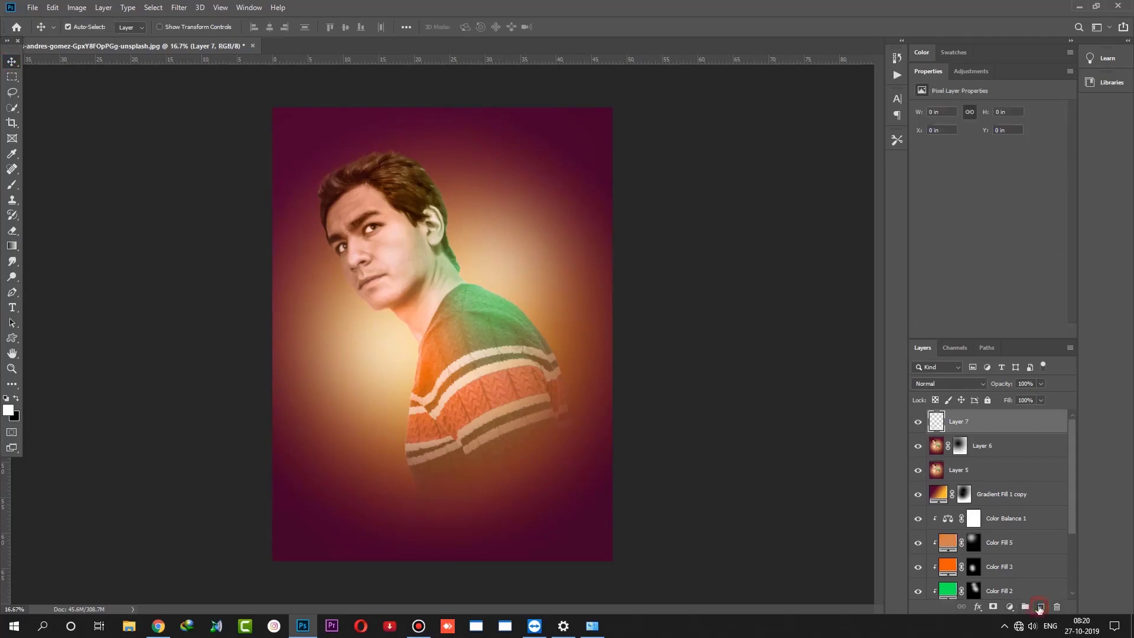
double_click(1050, 424)
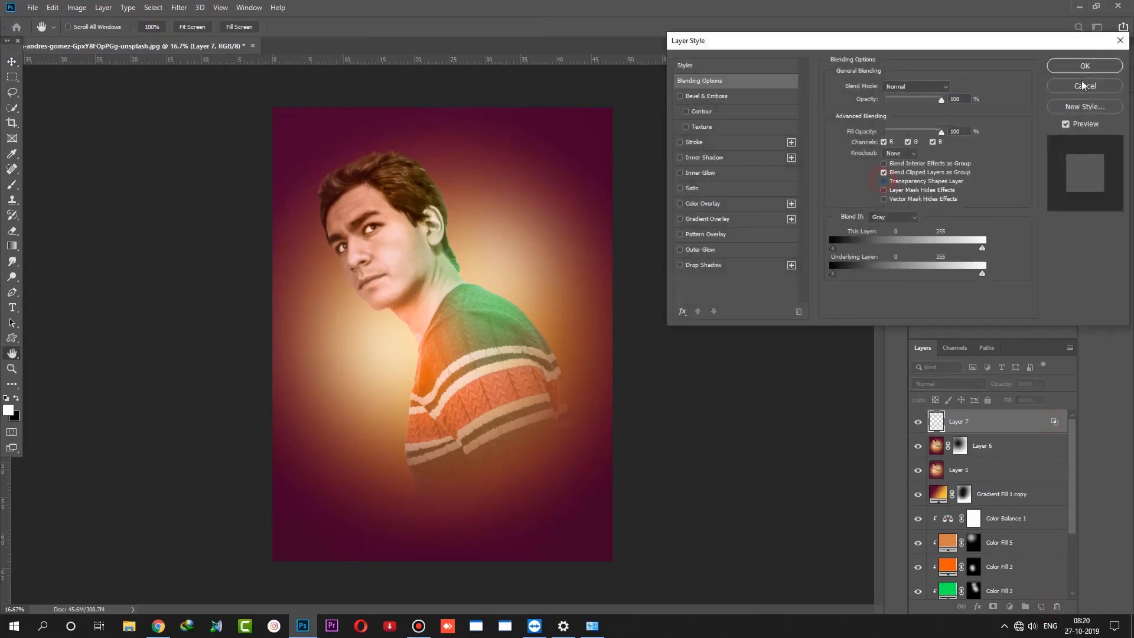
left_click(1085, 65)
key("b")
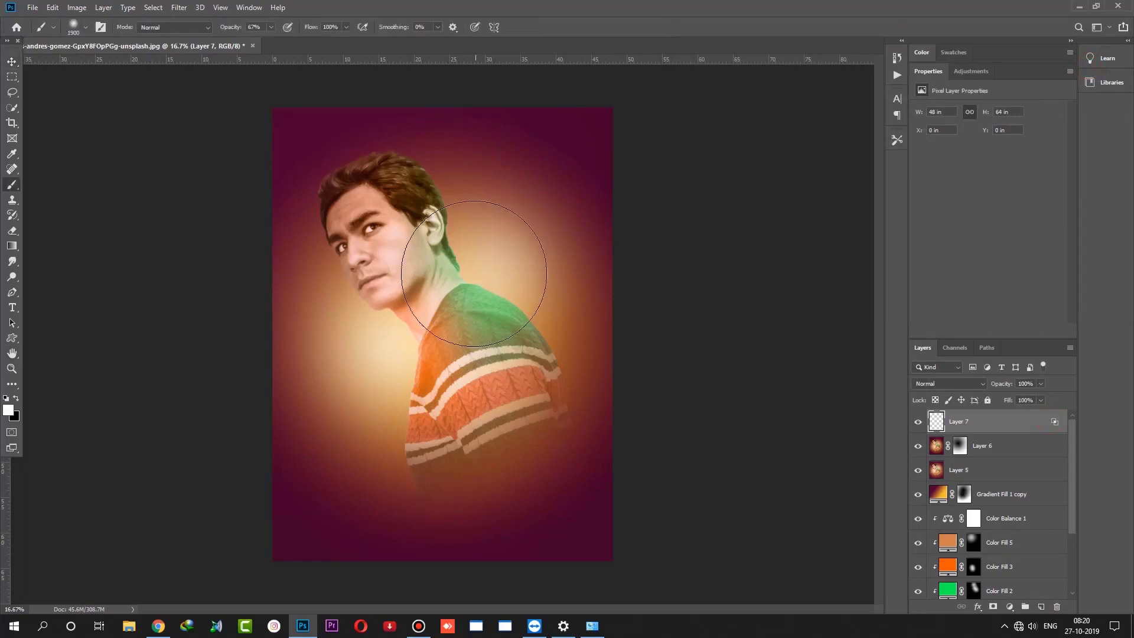
left_click(473, 273)
left_click(949, 384)
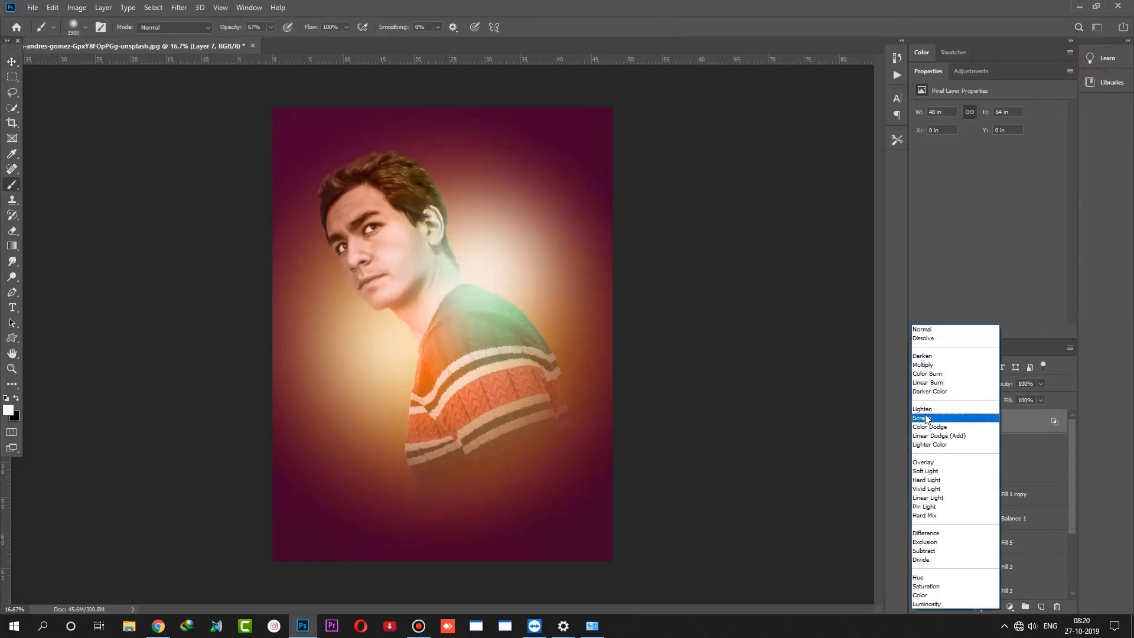
left_click(926, 417)
Step: Try glow strokes above the head and on the shoulder, undoing each one
left_click(413, 167)
key("ctrl+z")
left_click(362, 140)
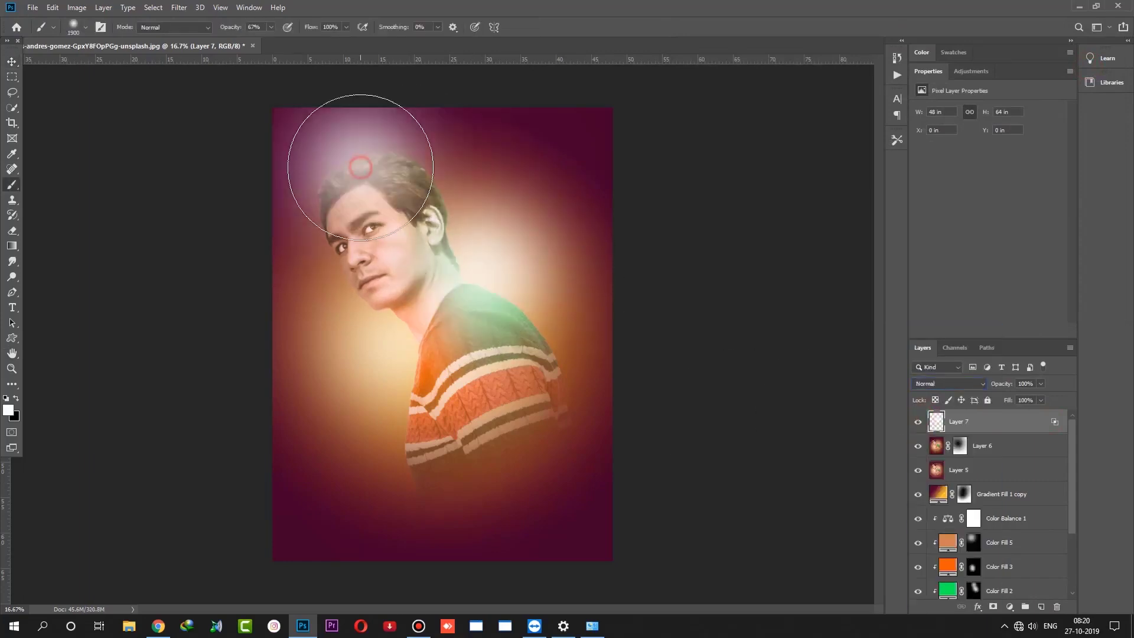
key("ctrl+z")
key("ctrl+z")
left_click(480, 272)
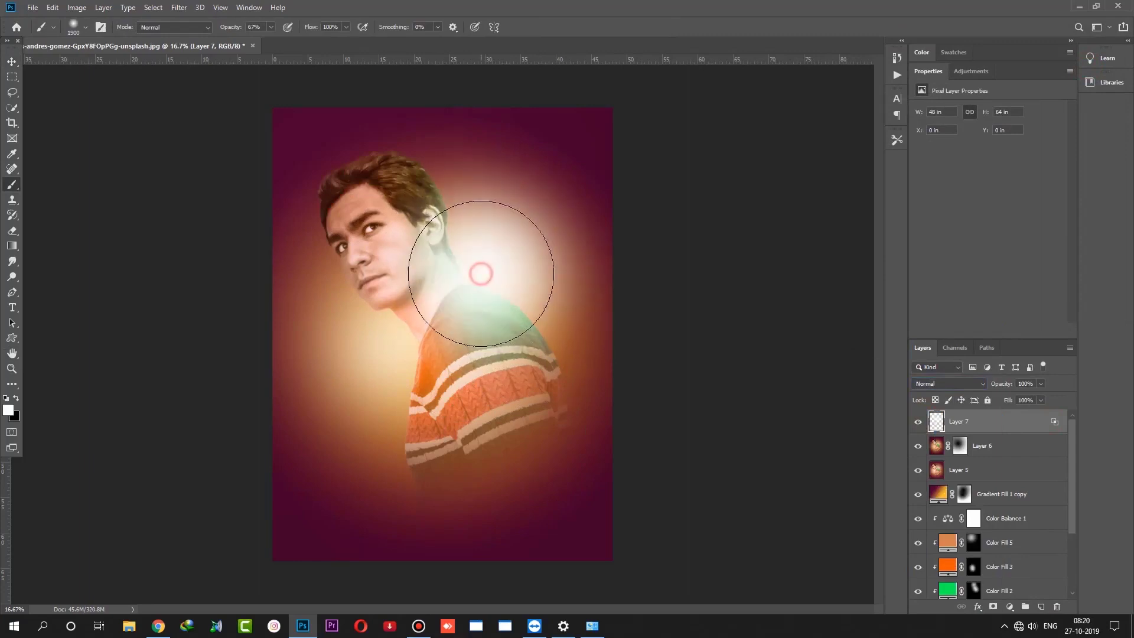
key("ctrl+z")
Step: Paint a soft glow left of the sweater with a 2500 brush at 26% opacity, then stamp visible into Layer 8
key("]")
key("]")
key("]")
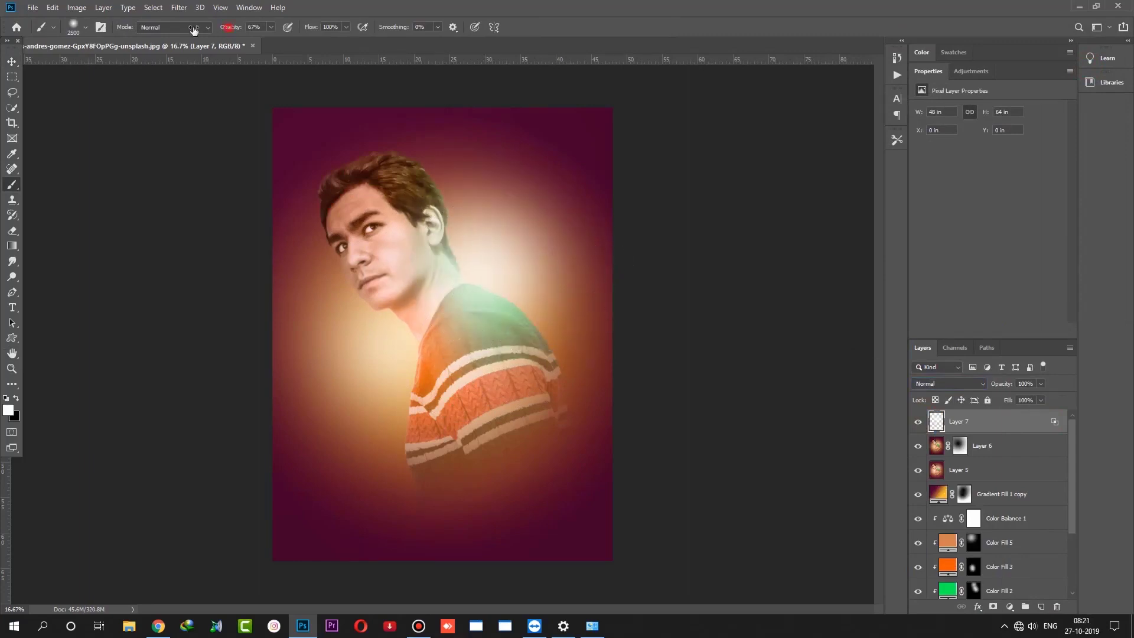
left_click_drag(225, 27, 232, 30)
key("]")
left_click(374, 383)
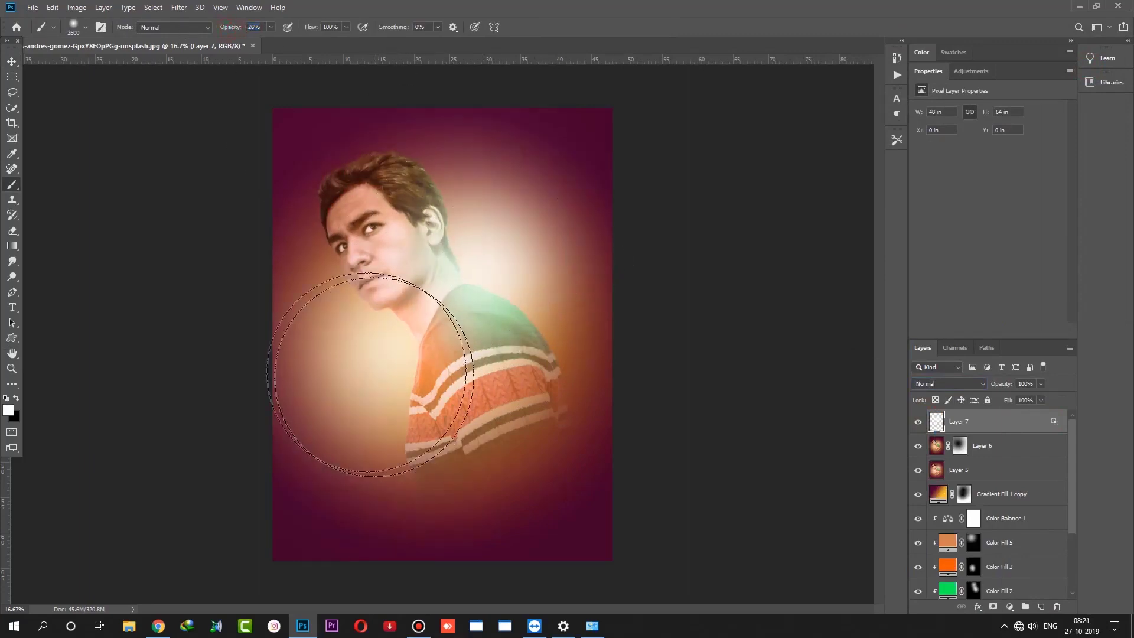
key("v")
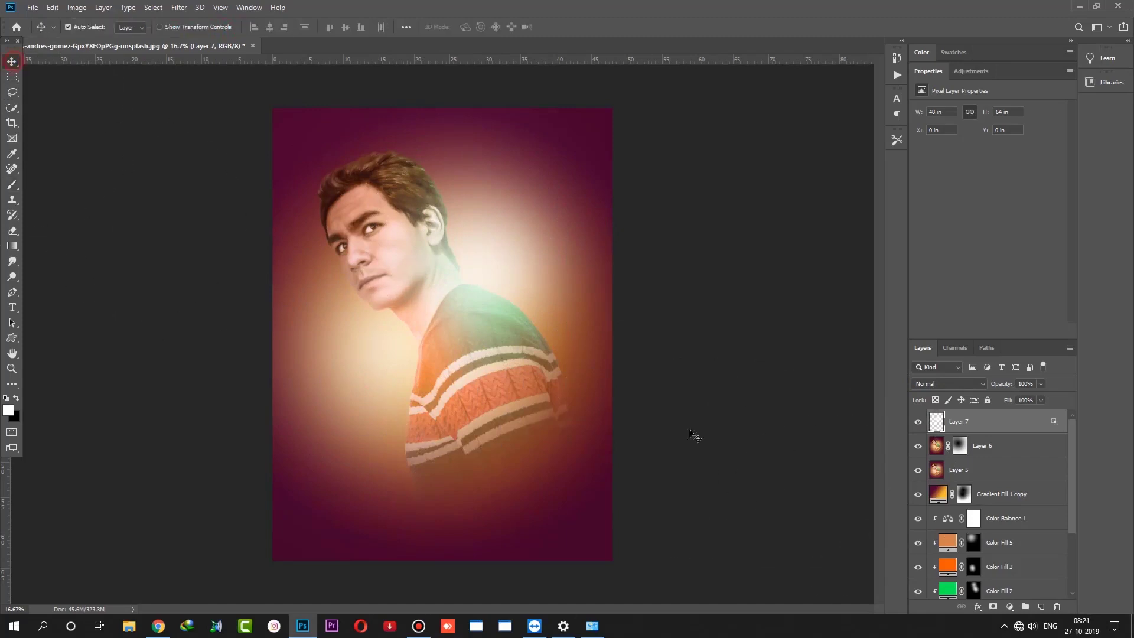
key("ctrl+alt+shift+e")
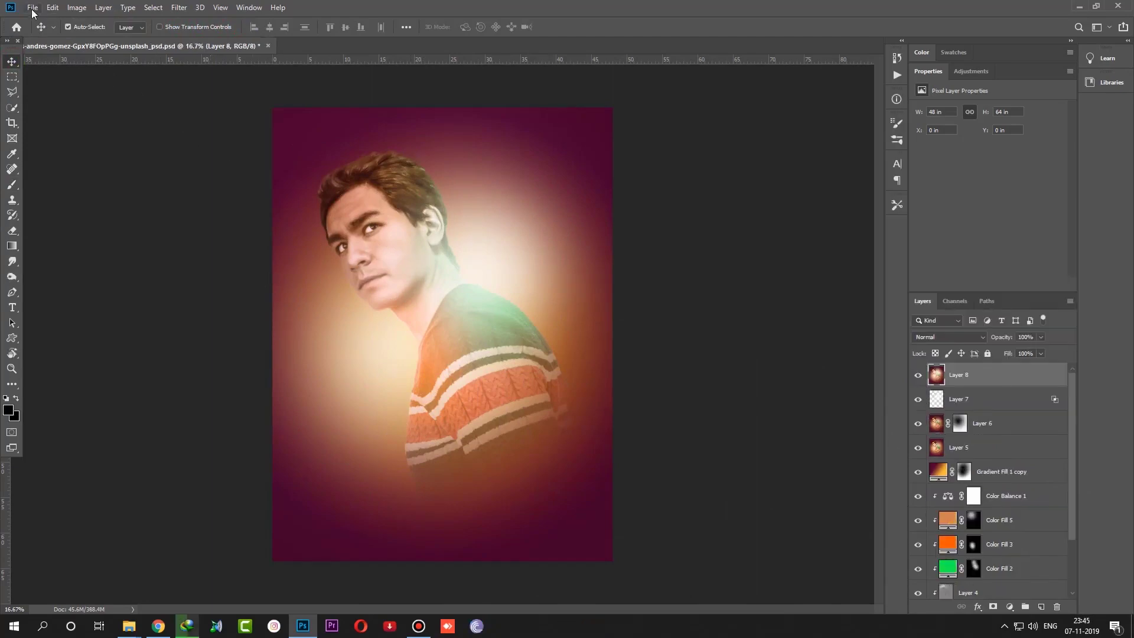
Step: Open the pink paint-stroke image, drag it into the portrait, and close its document
left_click(33, 7)
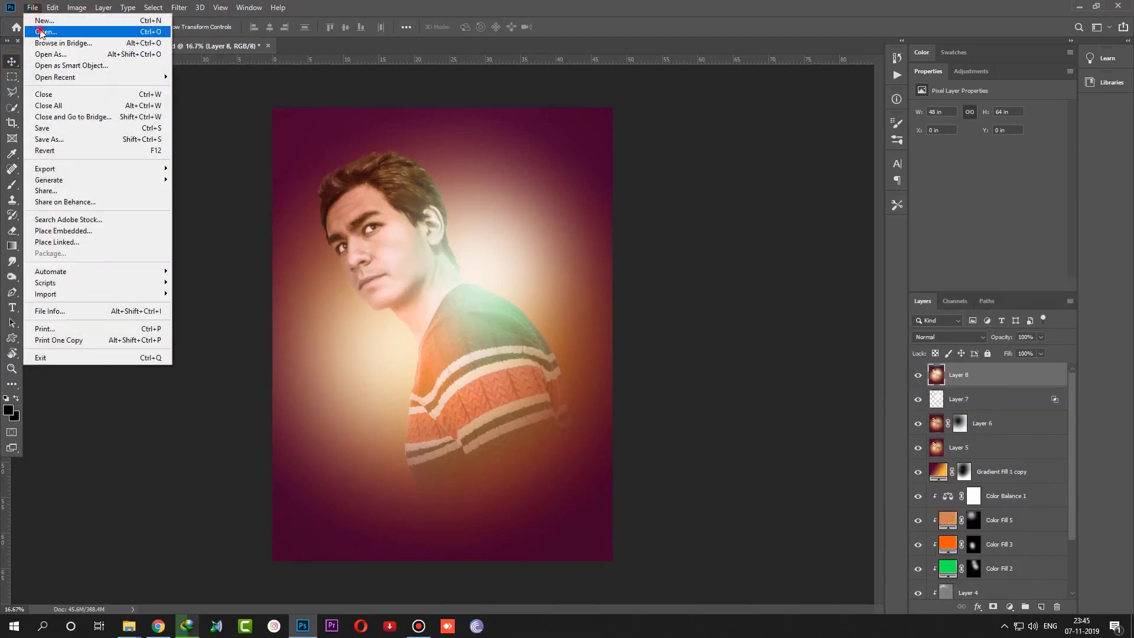
left_click(47, 30)
left_click(296, 147)
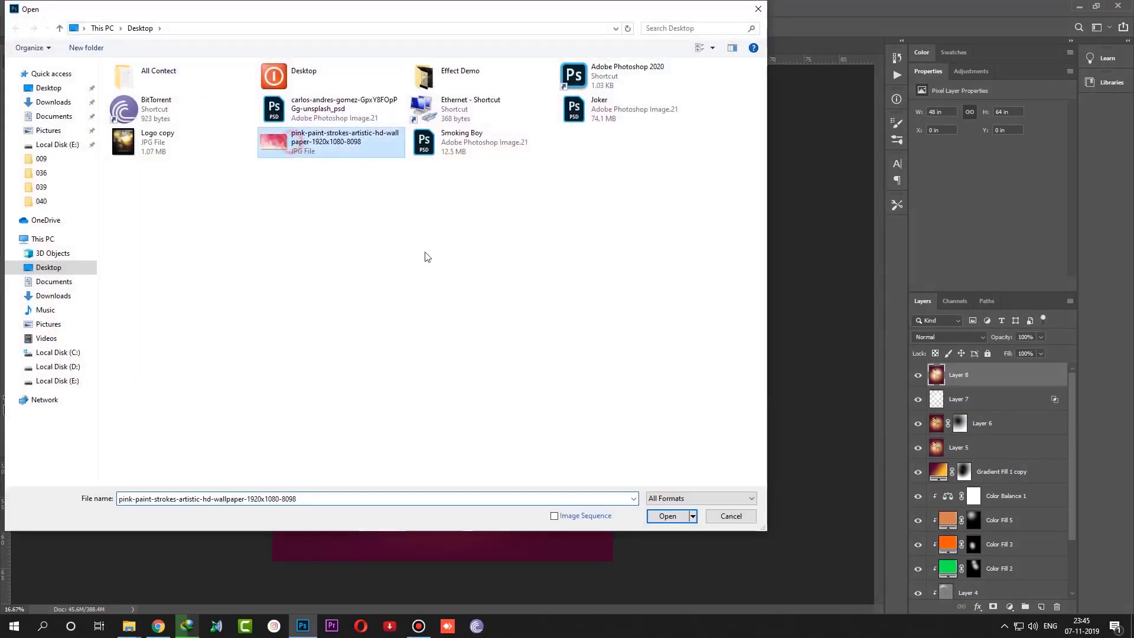
left_click(668, 515)
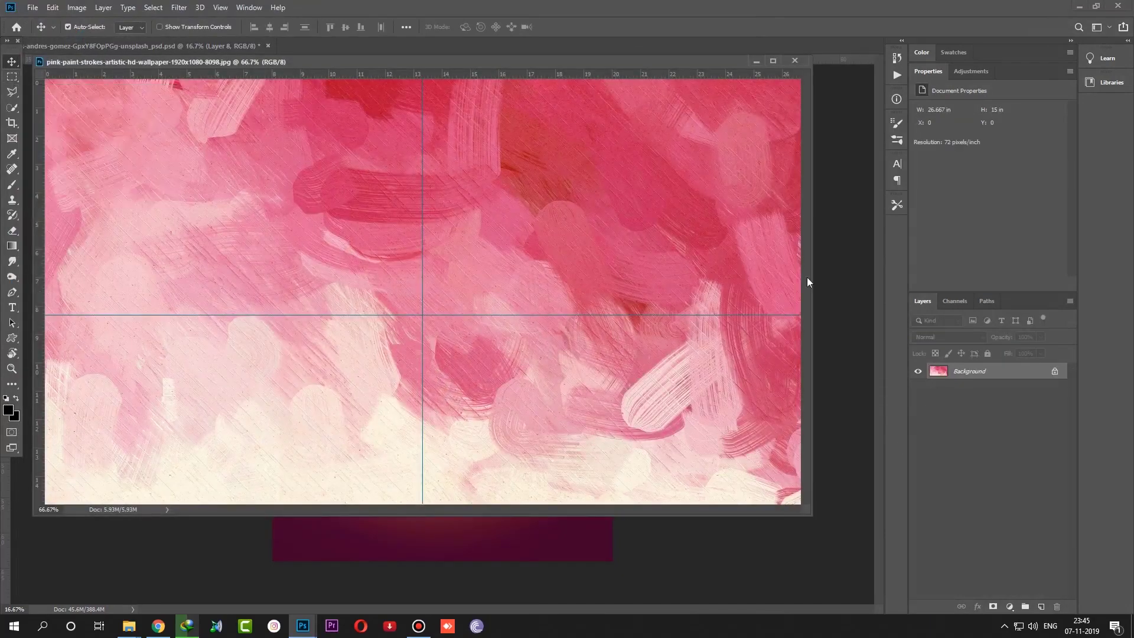
left_click_drag(544, 66, 547, 302)
mouse_move(552, 393)
left_mouse_down()
mouse_move(506, 279)
mouse_move(516, 285)
left_mouse_up()
left_click(798, 300)
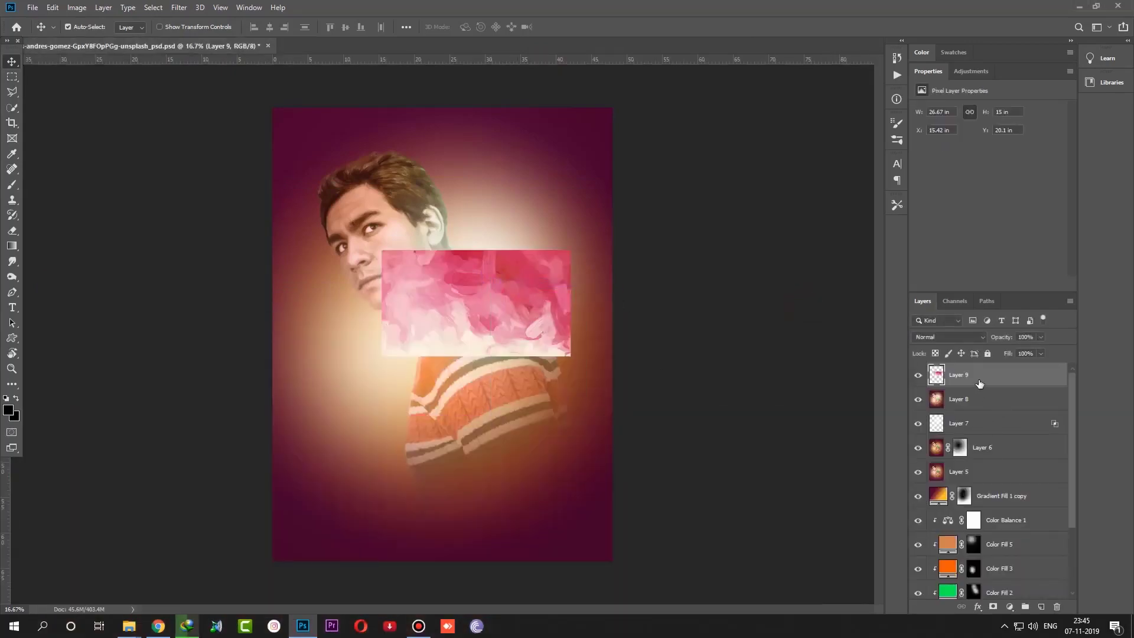
Step: Rotate the pink texture 90° with Free Transform, commit it, and convert Layer 9 to a smart object
key("ctrl+t")
right_click(513, 320)
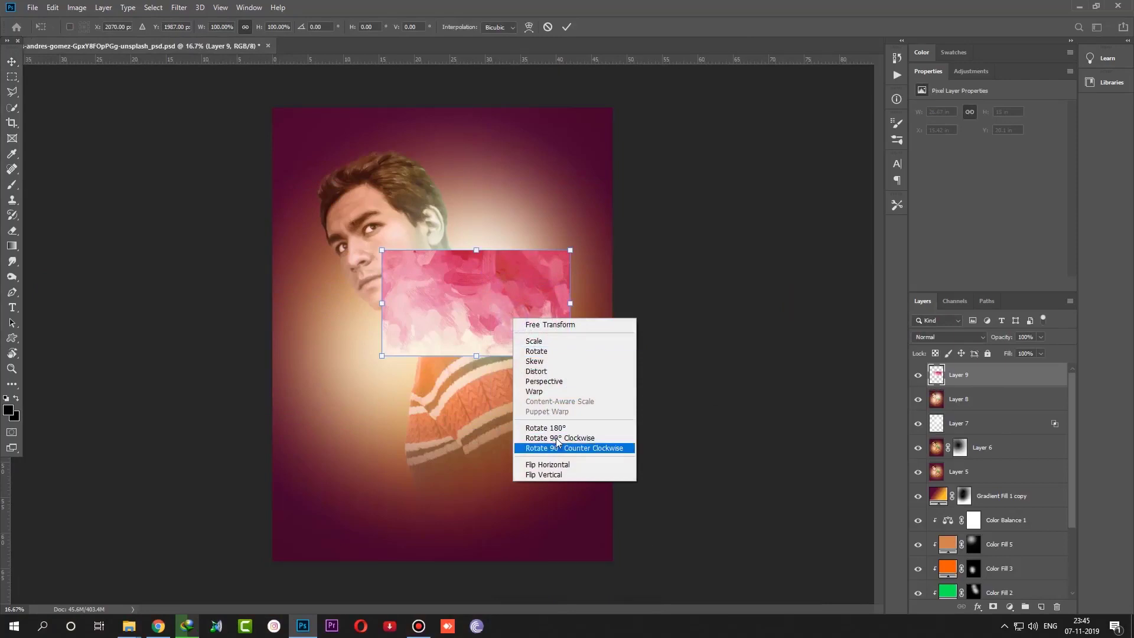
left_click(557, 437)
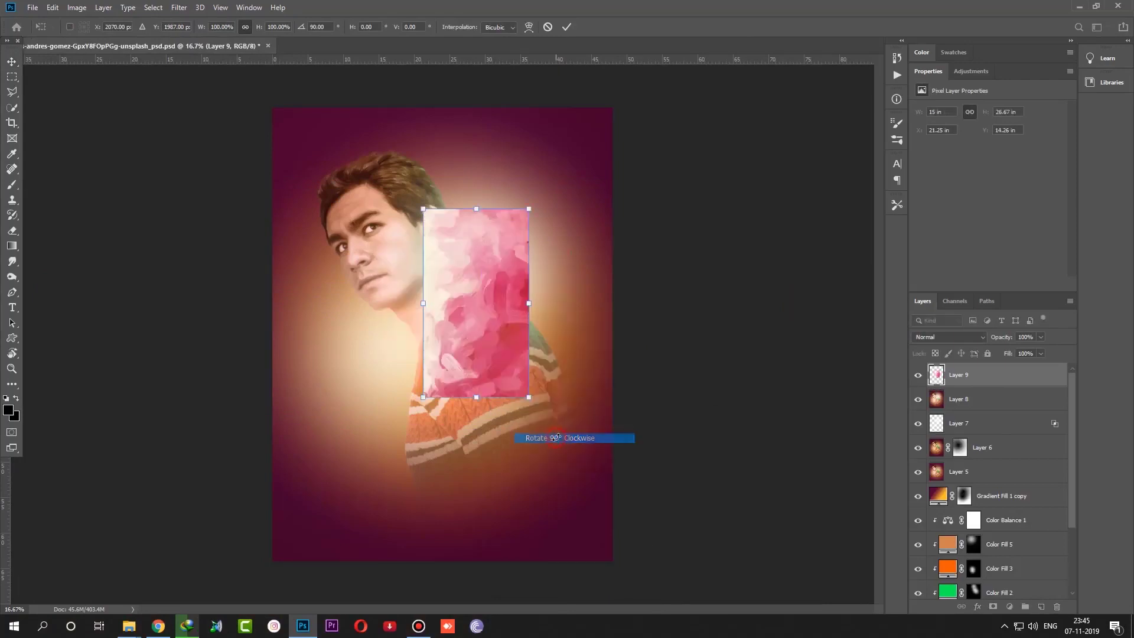
right_click(481, 336)
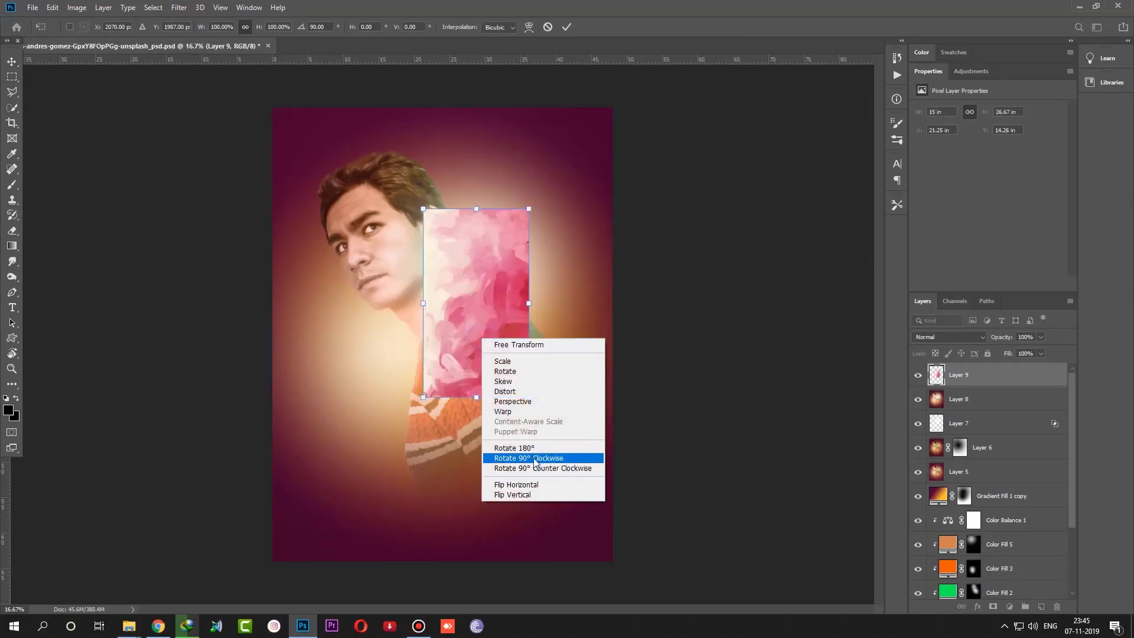
key("Escape")
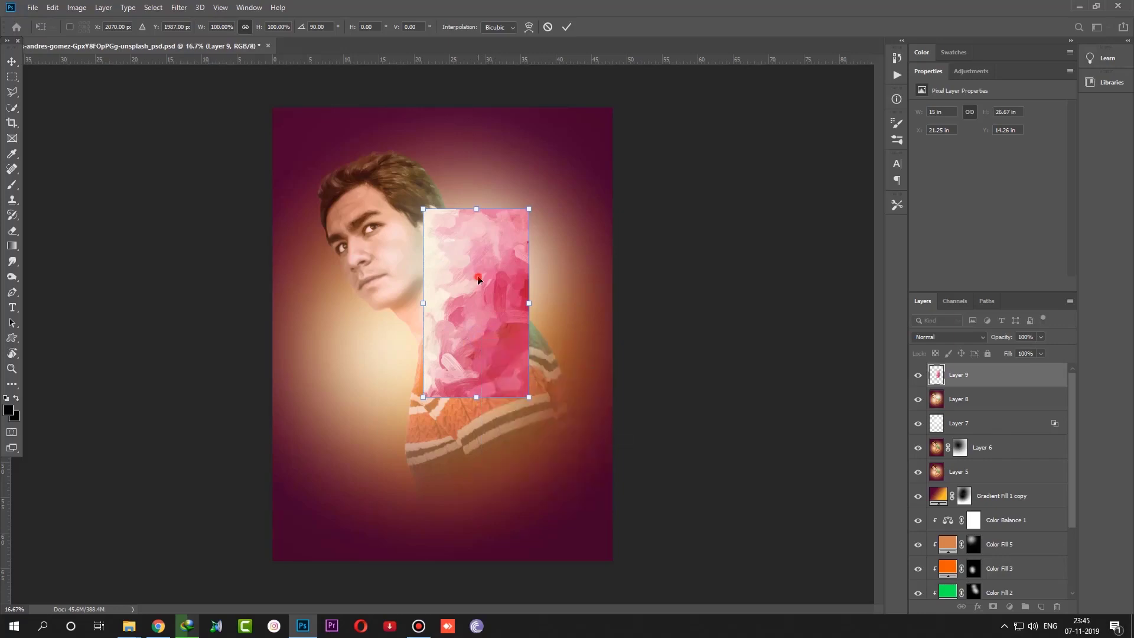
key("Return")
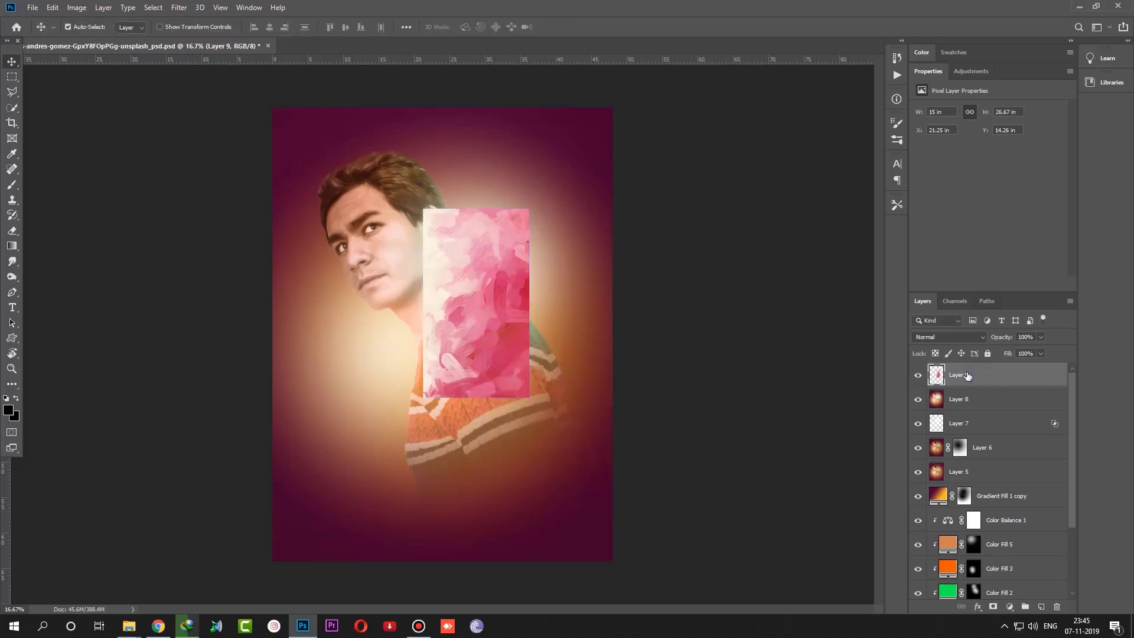
right_click(969, 374)
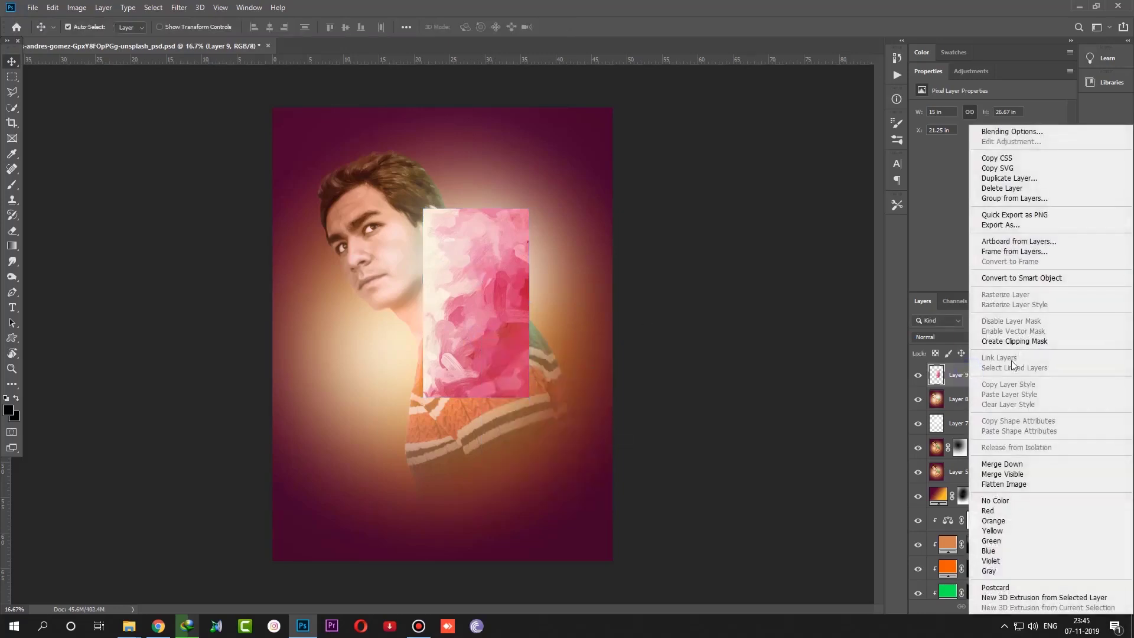
left_click(993, 280)
Step: Select Layer 9 and Free Transform the pink texture to about 250%, stretching its left side to the poster edge
right_click(496, 283)
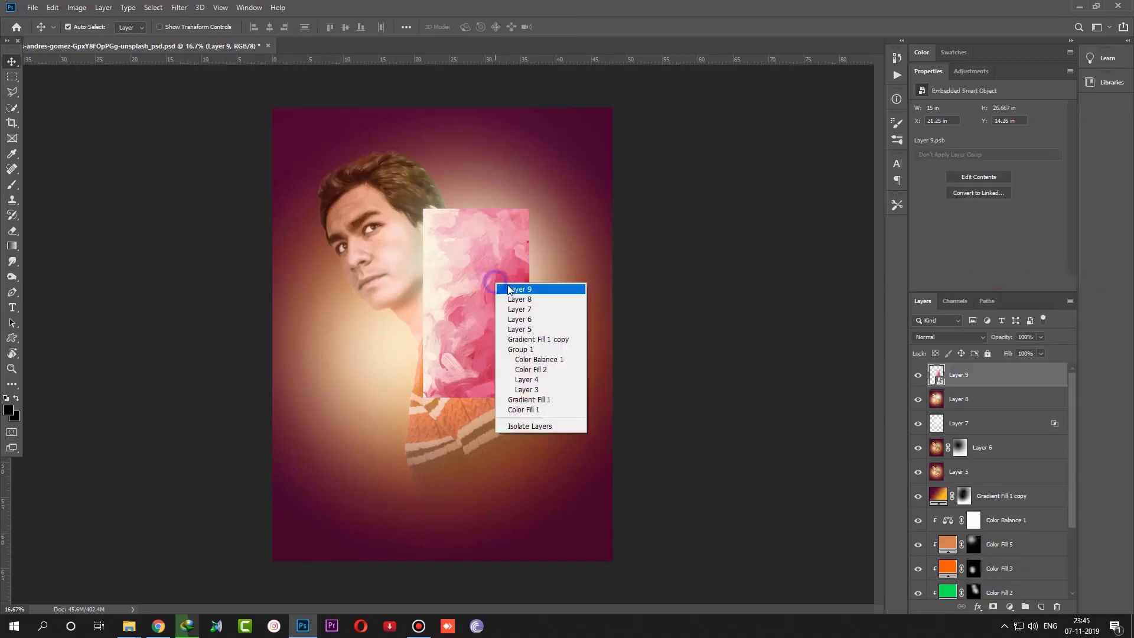
left_click(510, 289)
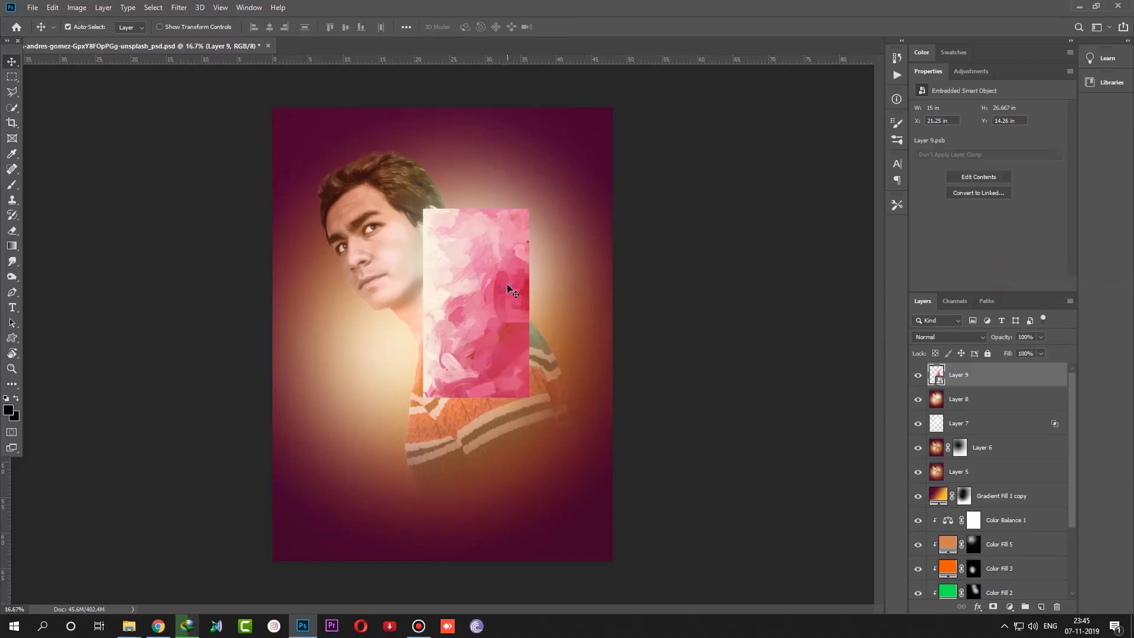
left_click(52, 7)
left_click(118, 263)
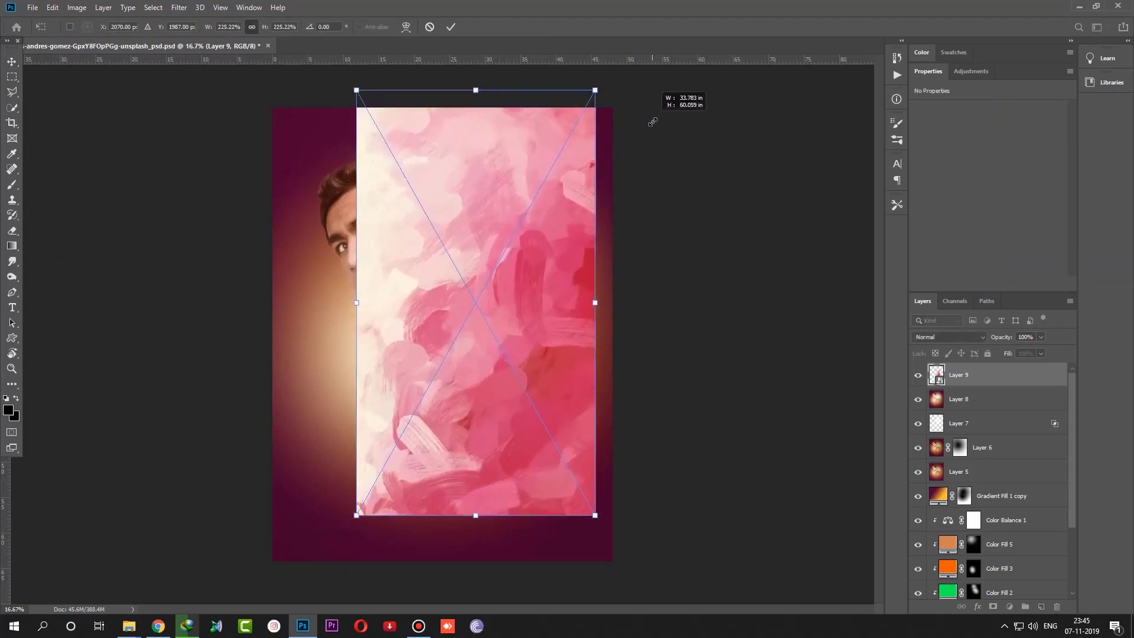
left_click_drag(530, 209, 652, 121)
left_click_drag(566, 408, 574, 435)
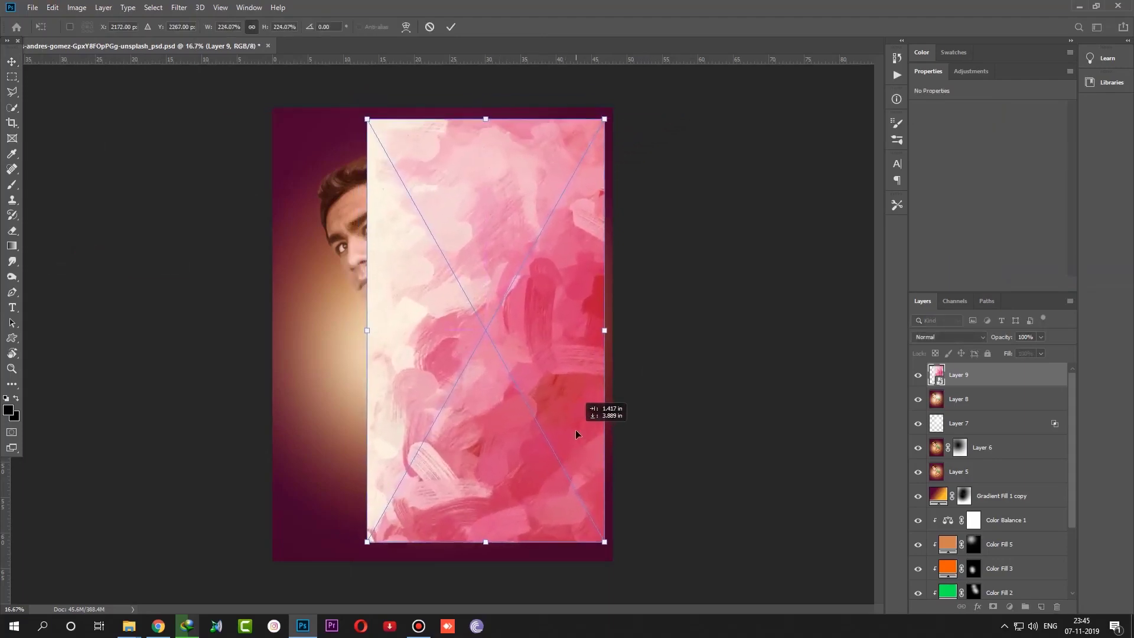
left_click_drag(604, 546, 619, 568)
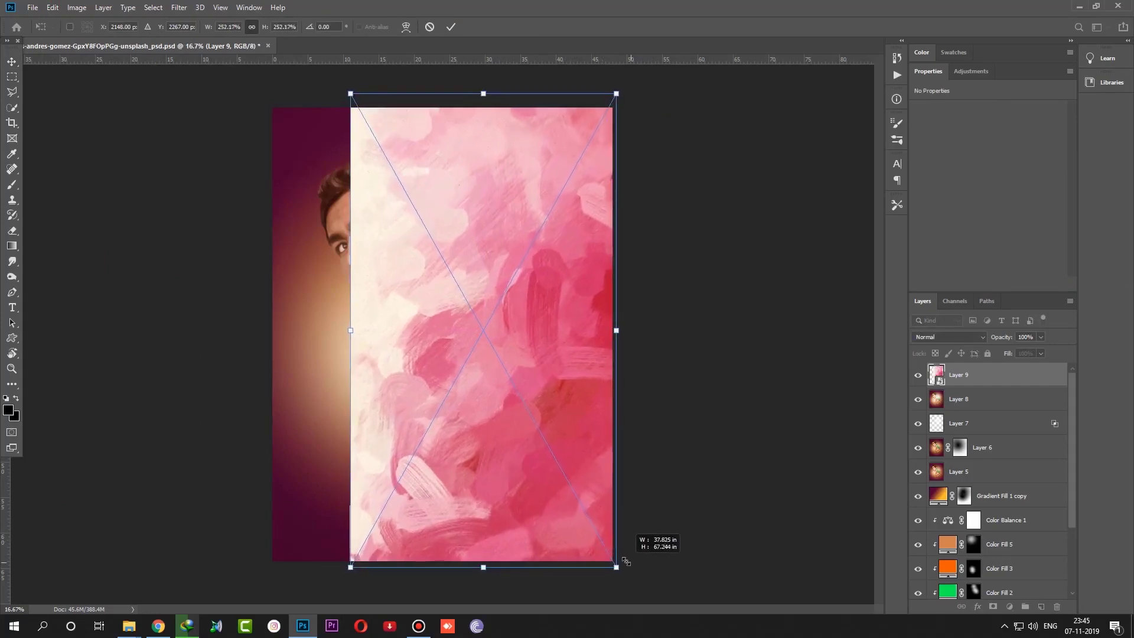
left_click_drag(348, 331, 269, 338)
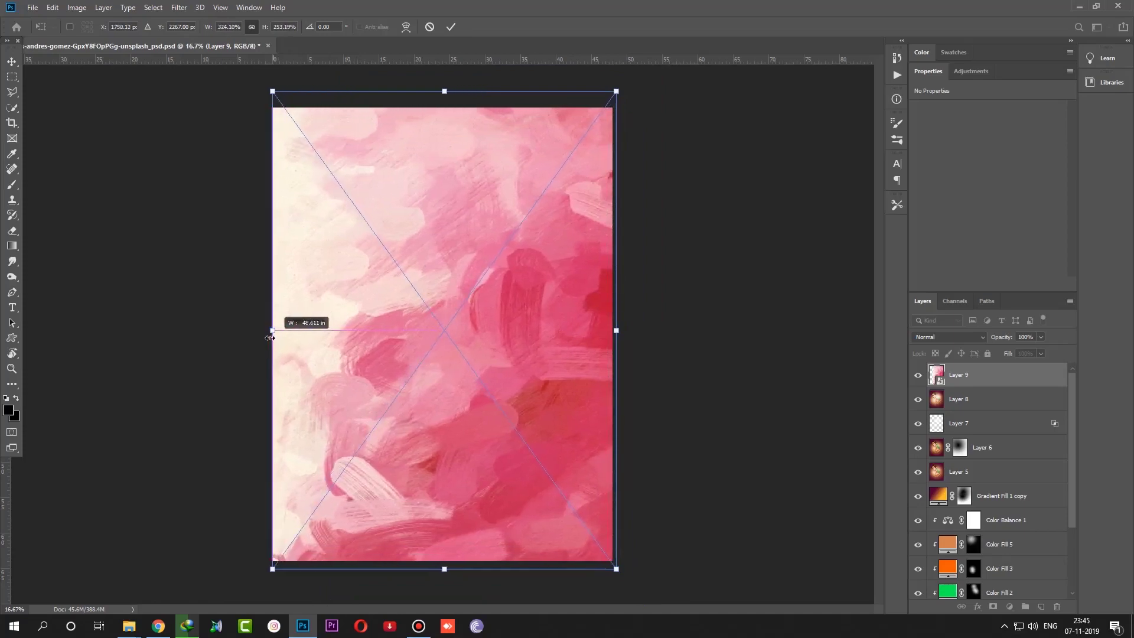
key("Return")
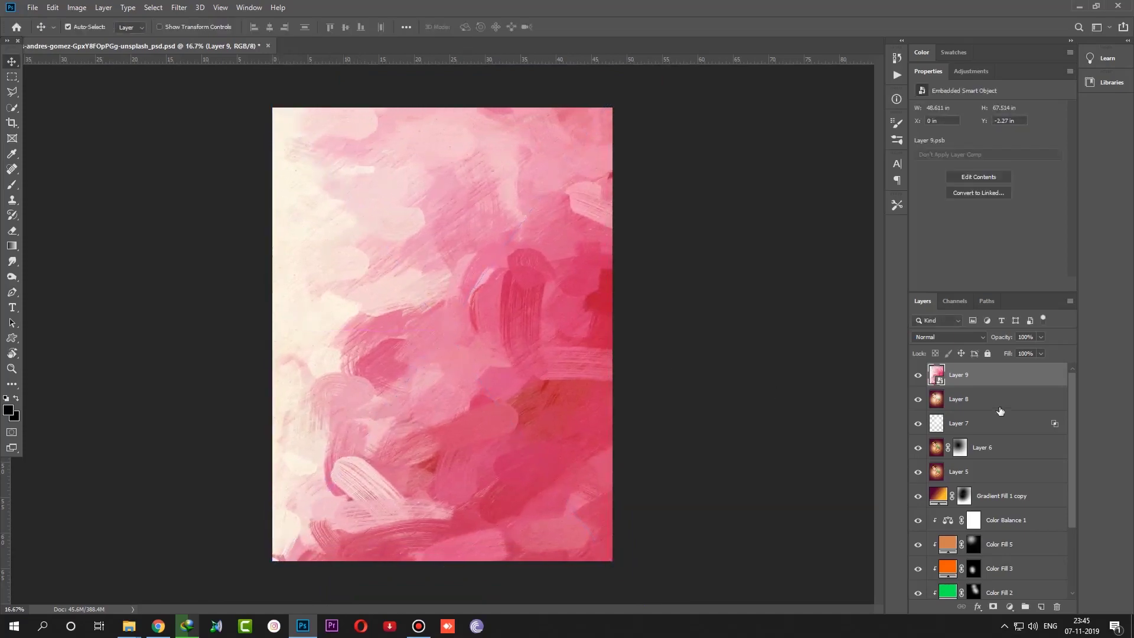
Step: Set Layer 9 to Soft Light and add a layer mask, testing an inversion and reverting it
left_click(948, 338)
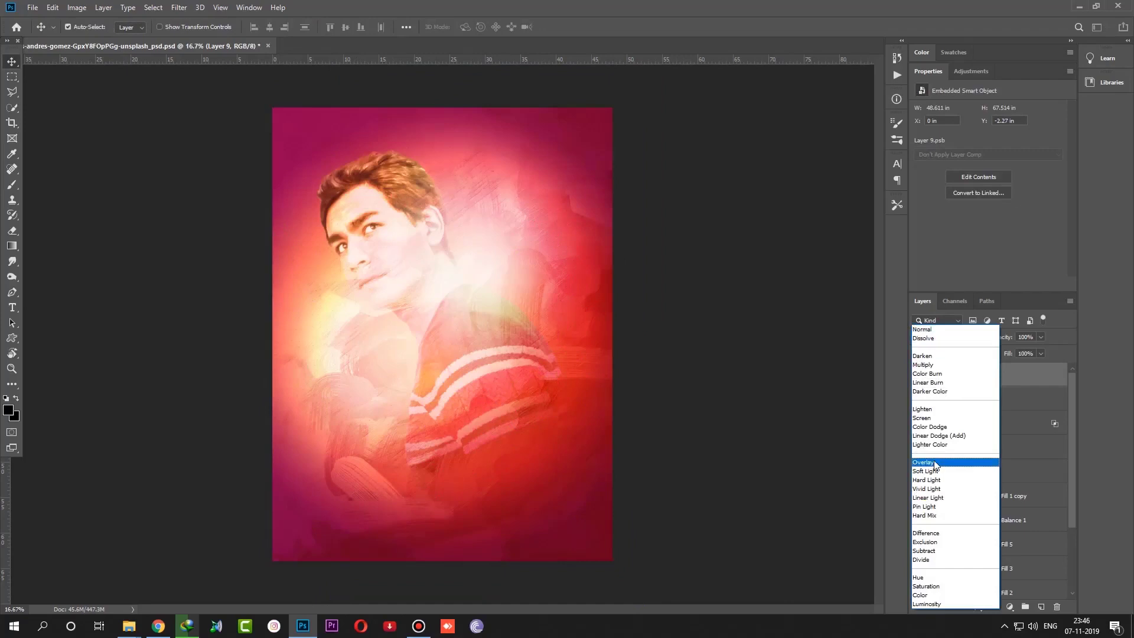
left_click(935, 472)
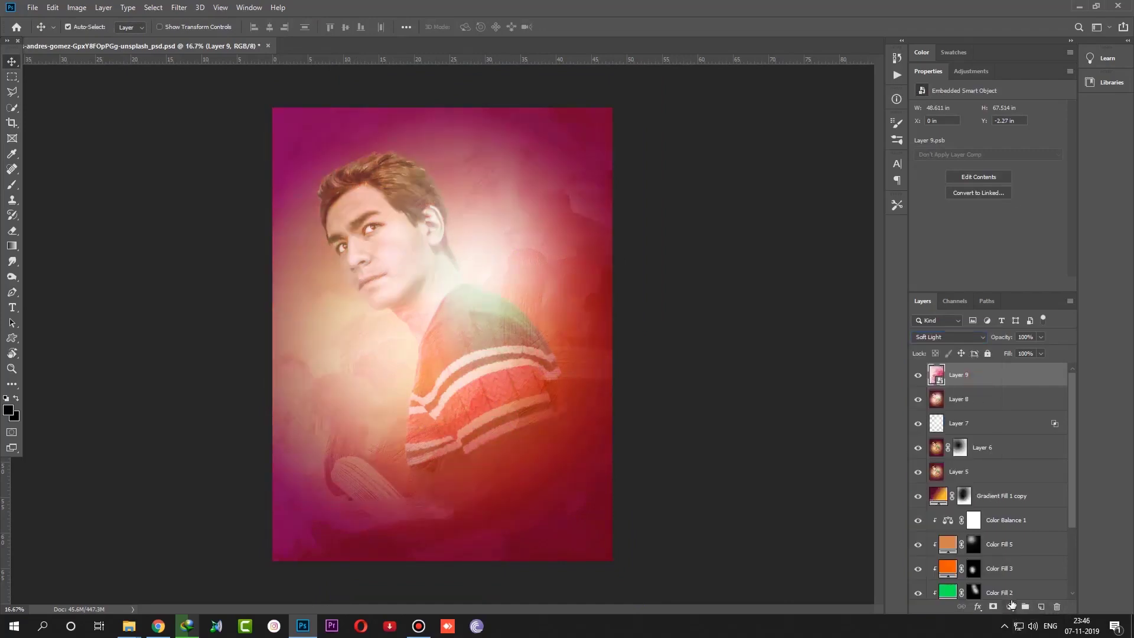
left_click(993, 607)
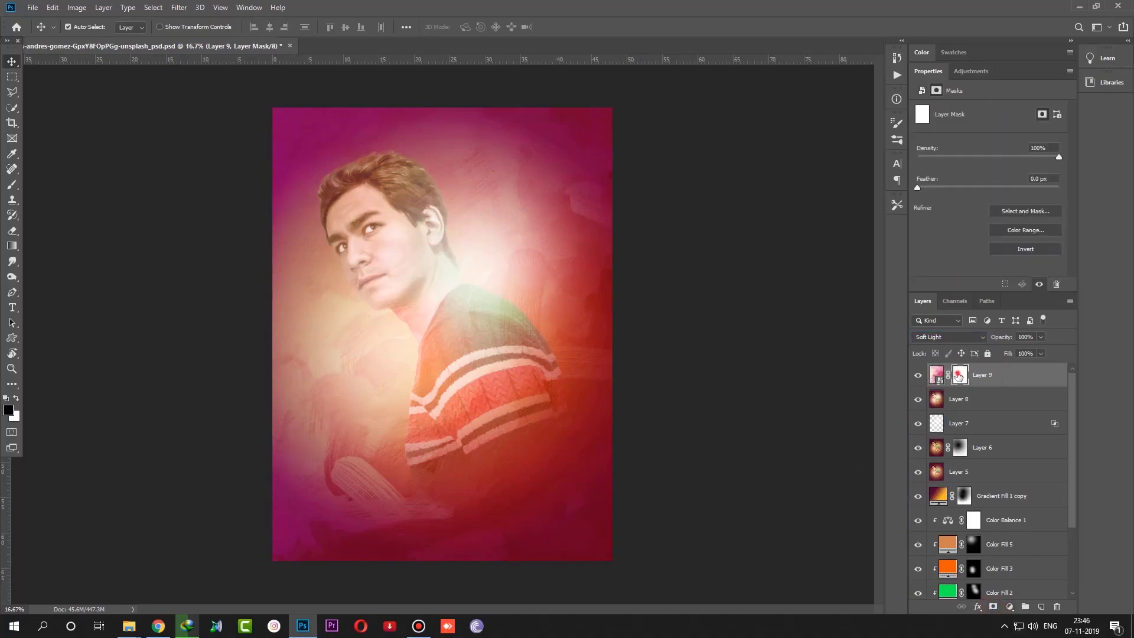
key("ctrl+i")
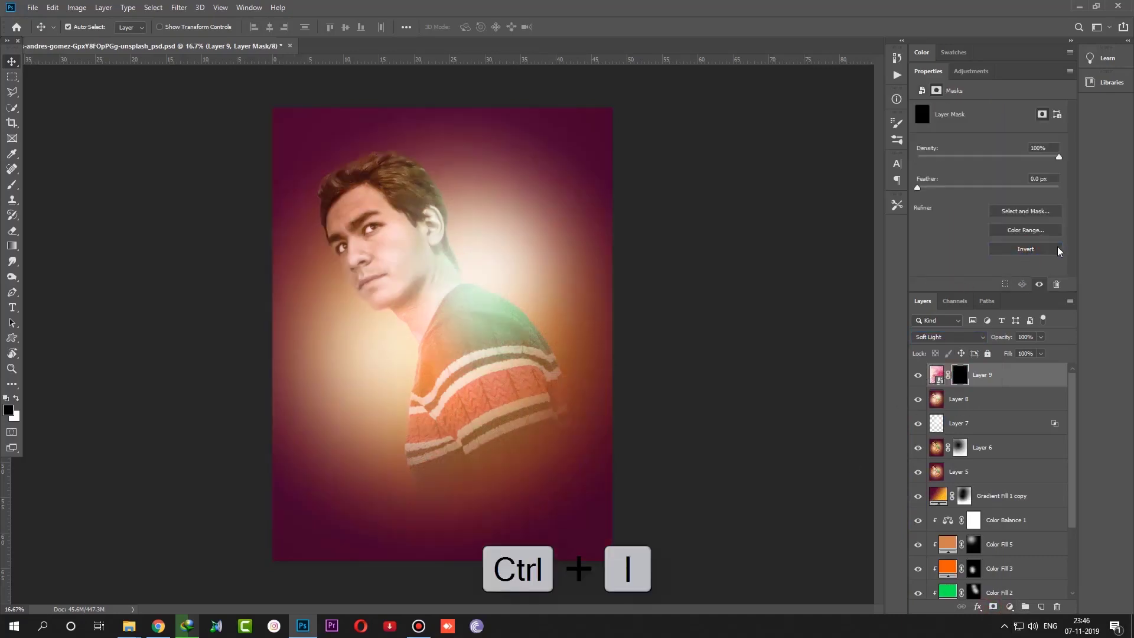
left_click(1045, 249)
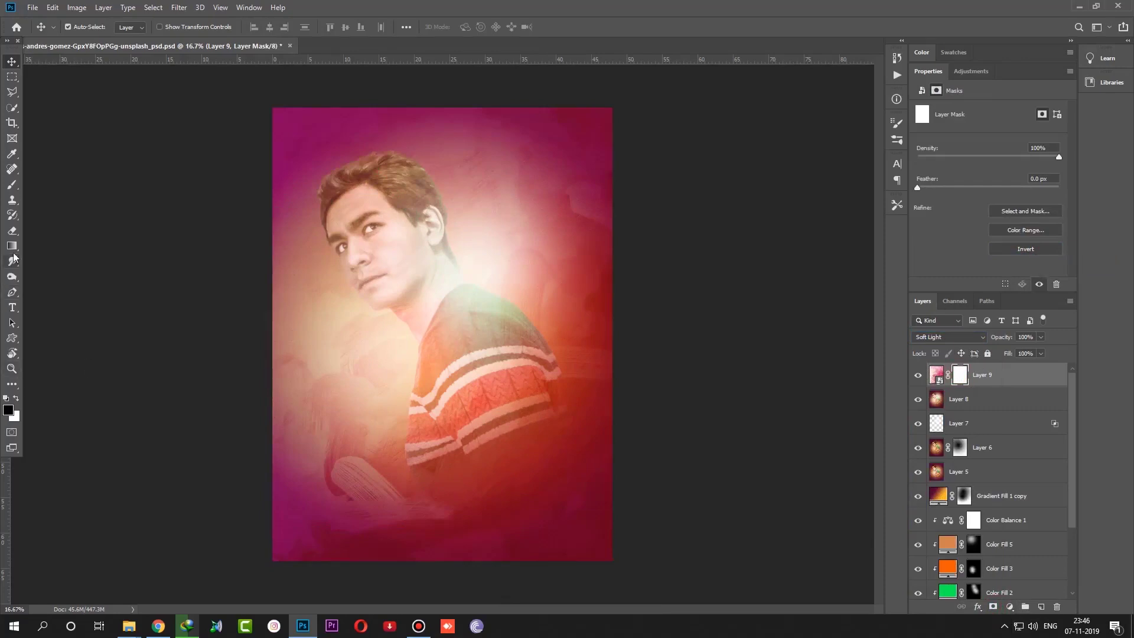
Step: Try three radial gradients on Layer 9's mask to fade the texture off the face, undoing each
left_click_drag(12, 245, 49, 251)
left_click(48, 251)
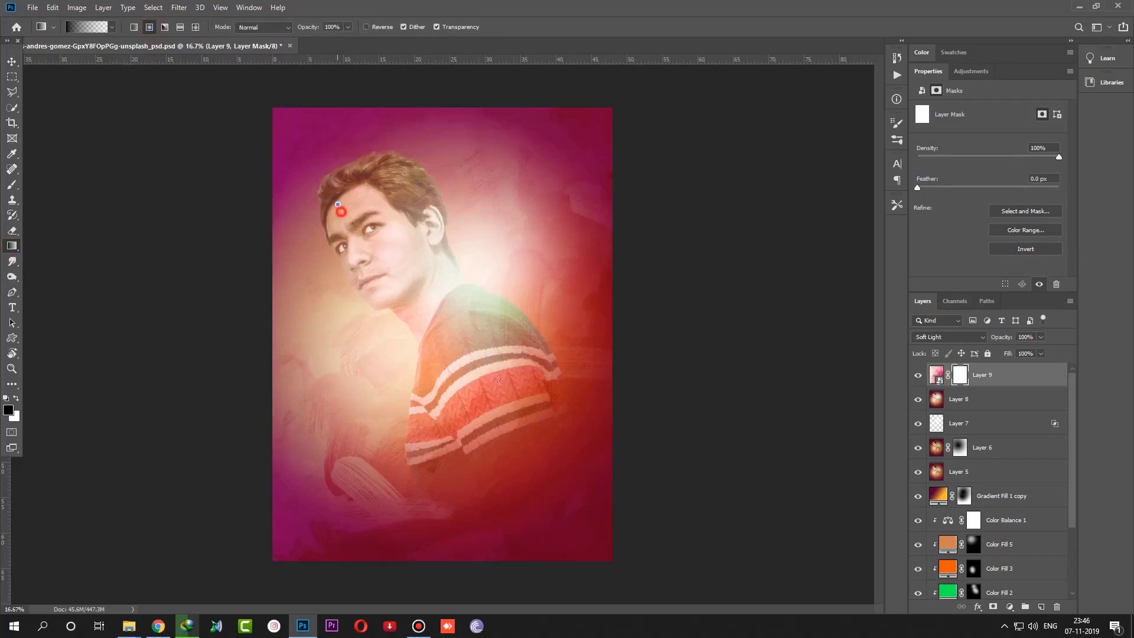
left_click_drag(498, 379, 437, 345)
key("ctrl+z")
mouse_move(403, 294)
left_mouse_down()
mouse_move(707, 635)
mouse_move(681, 490)
left_mouse_up()
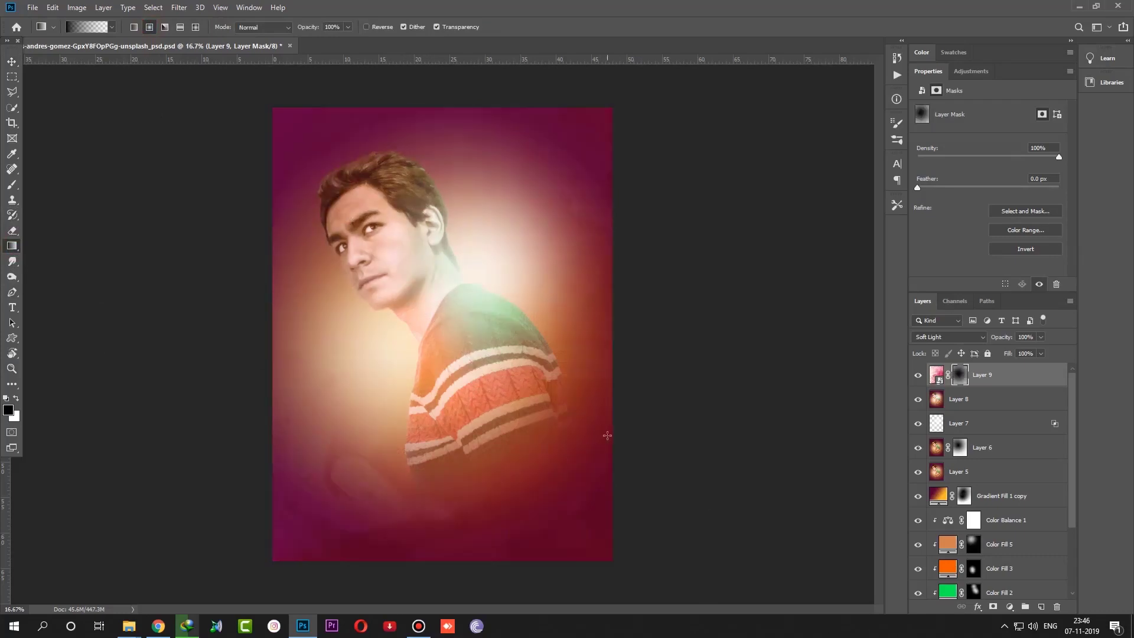
key("ctrl+z")
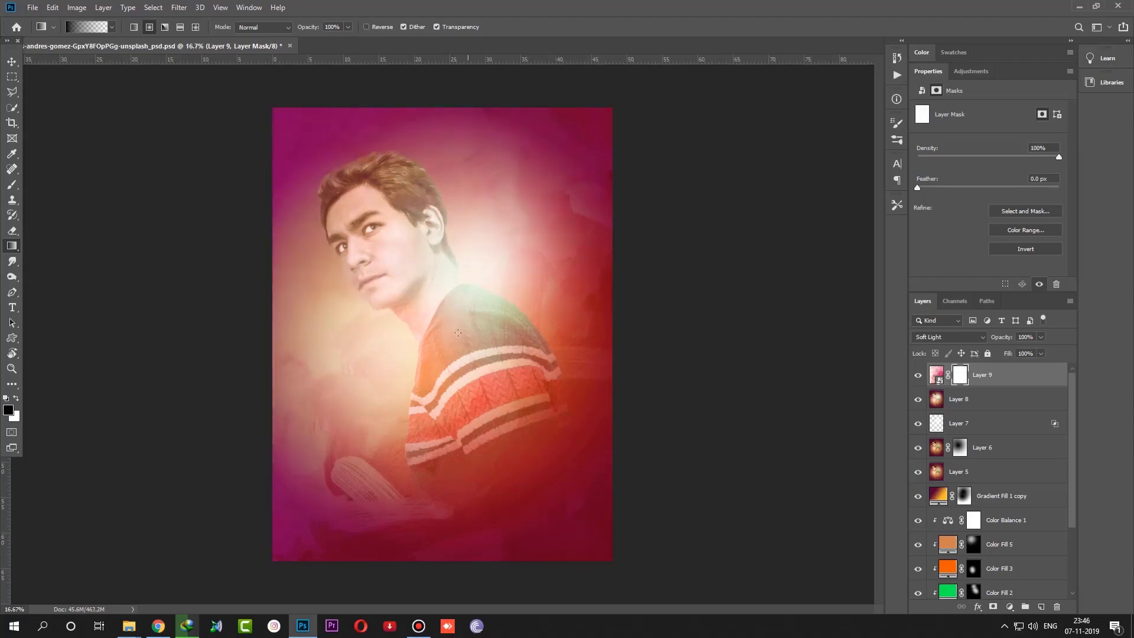
left_click_drag(368, 255, 770, 631)
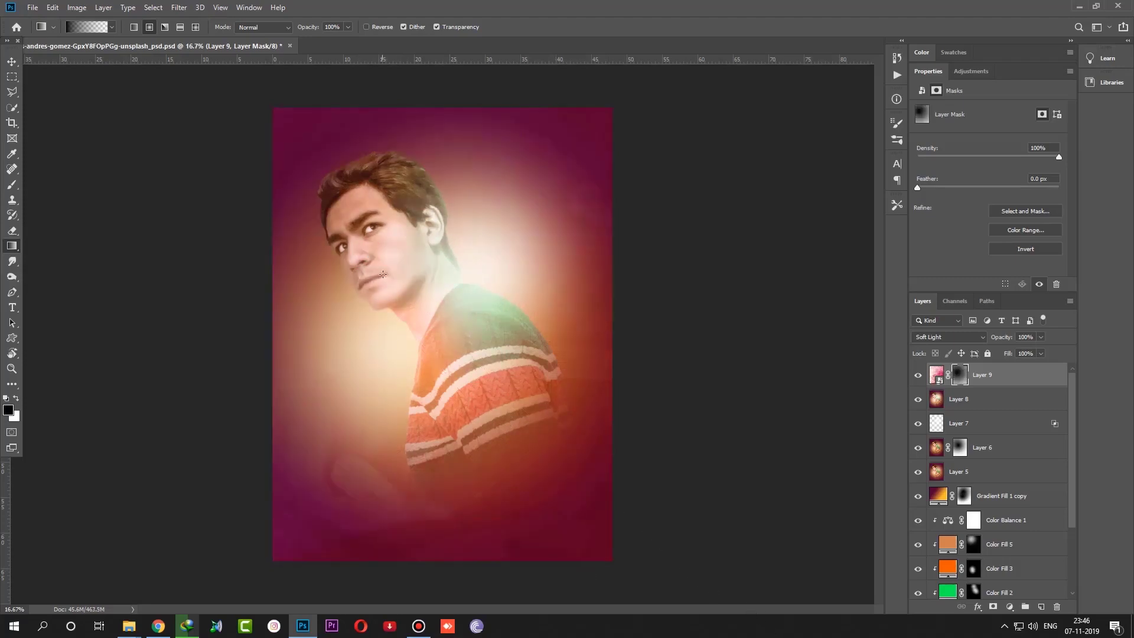
key("ctrl+z")
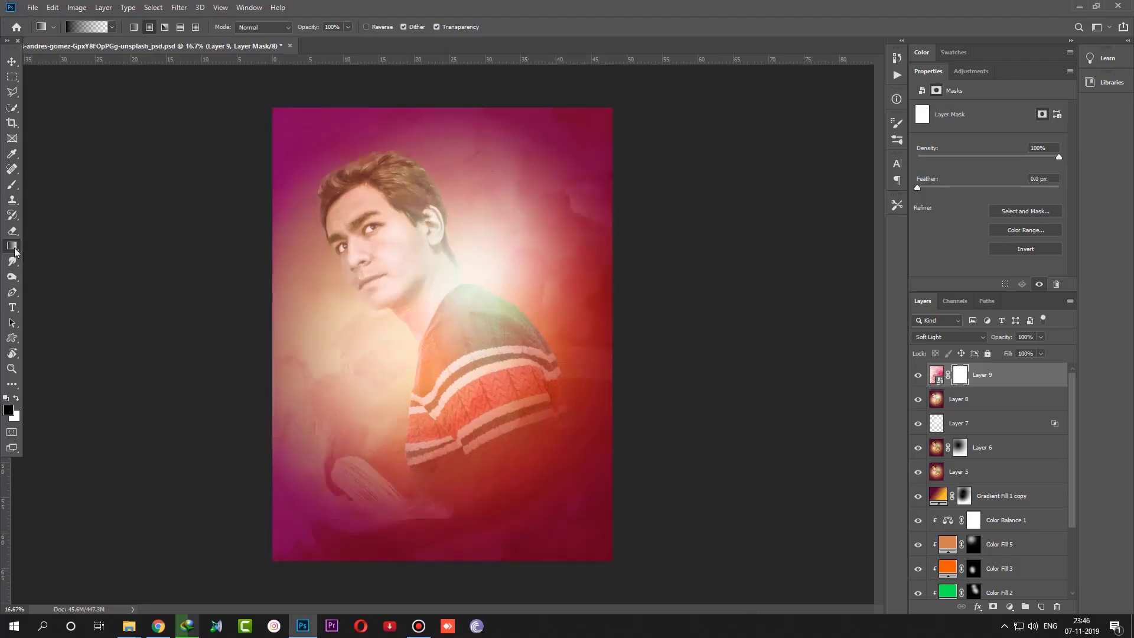
Step: Paint the texture off the face with a 1300 px brush on the mask, then undo it
key("b")
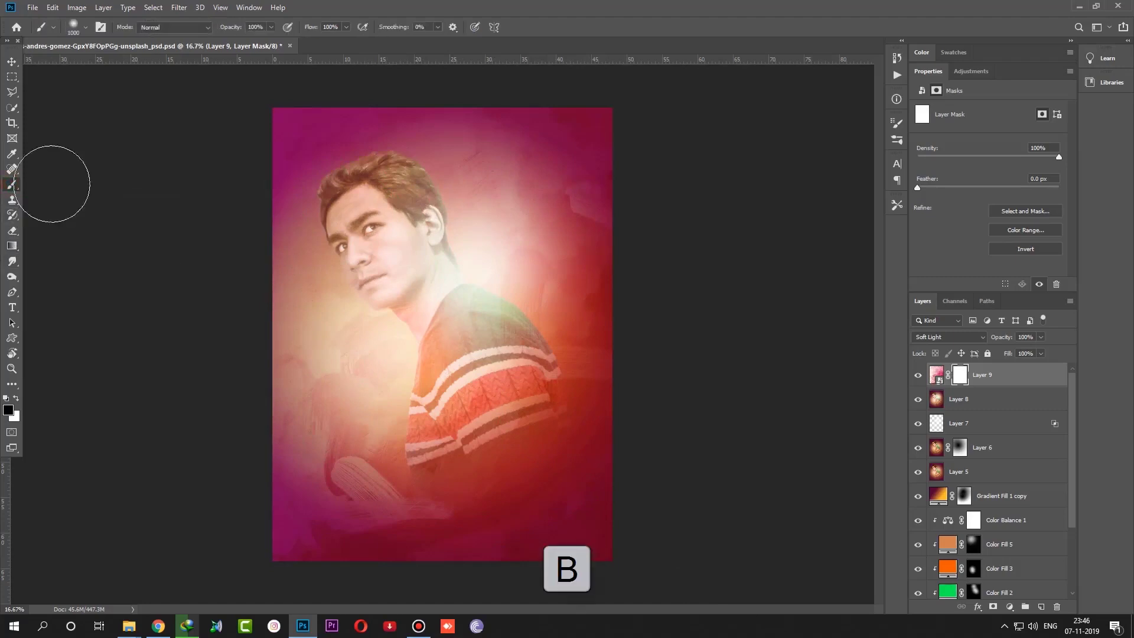
key("bracketright")
key("bracketright")
key("bracketright")
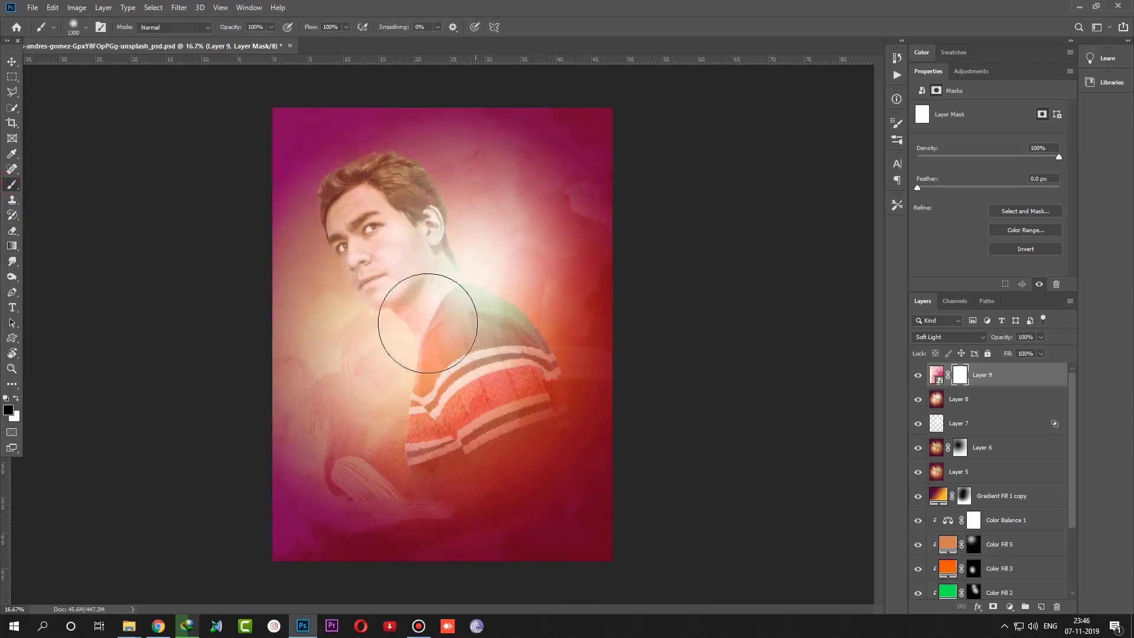
mouse_move(299, 207)
left_mouse_down()
mouse_move(405, 240)
mouse_move(485, 309)
left_mouse_up()
key("bracketright")
key("bracketright")
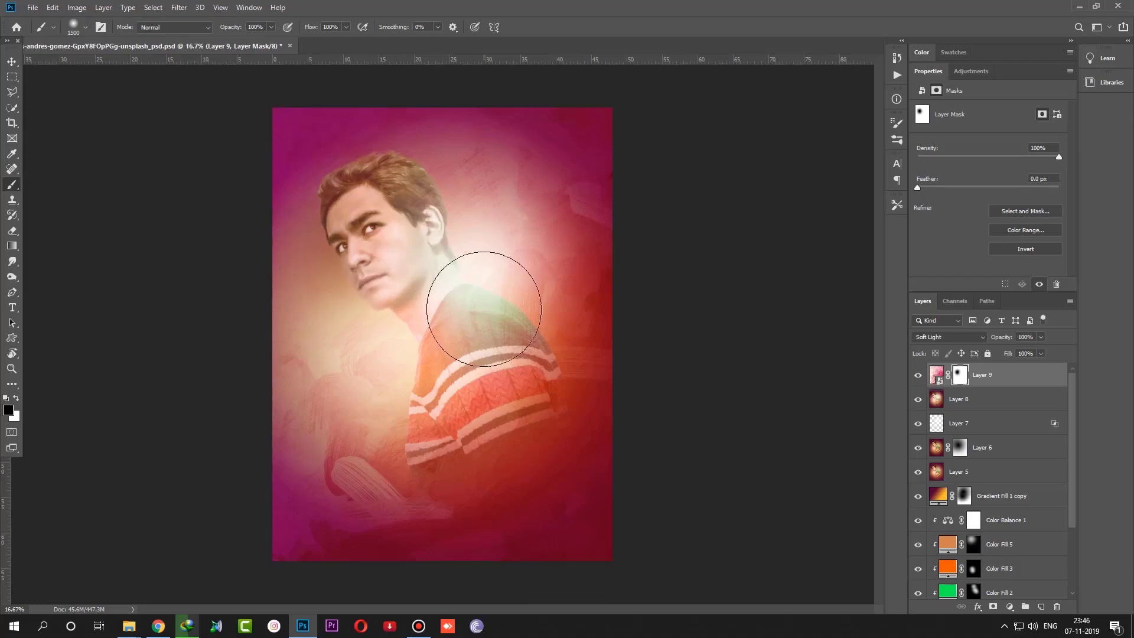
key("ctrl+z")
key("ctrl+z")
Step: Lightly paint the mask over the face and neck with a 2200 brush at 22%, then 12% opacity
left_click_drag(225, 36, 147, 42)
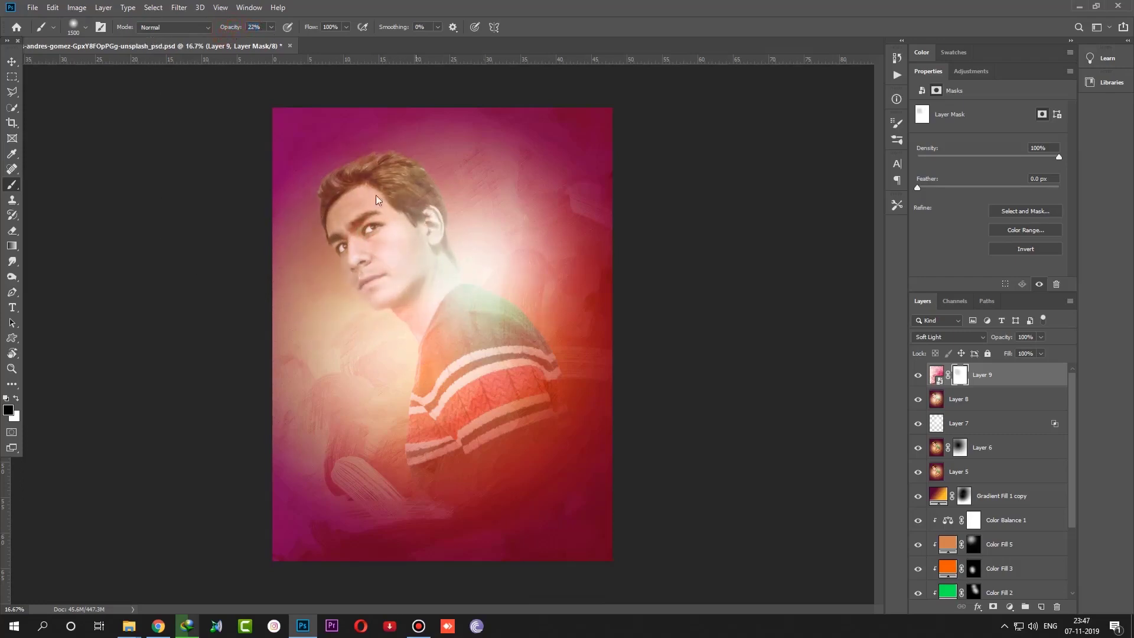
mouse_move(368, 251)
left_mouse_down()
mouse_move(410, 301)
mouse_move(435, 286)
mouse_move(488, 352)
mouse_move(387, 329)
mouse_move(458, 320)
mouse_move(367, 260)
mouse_move(393, 228)
mouse_move(418, 283)
mouse_move(373, 249)
mouse_move(380, 240)
mouse_move(400, 266)
left_mouse_up()
key("bracketright")
key("bracketright")
key("bracketright")
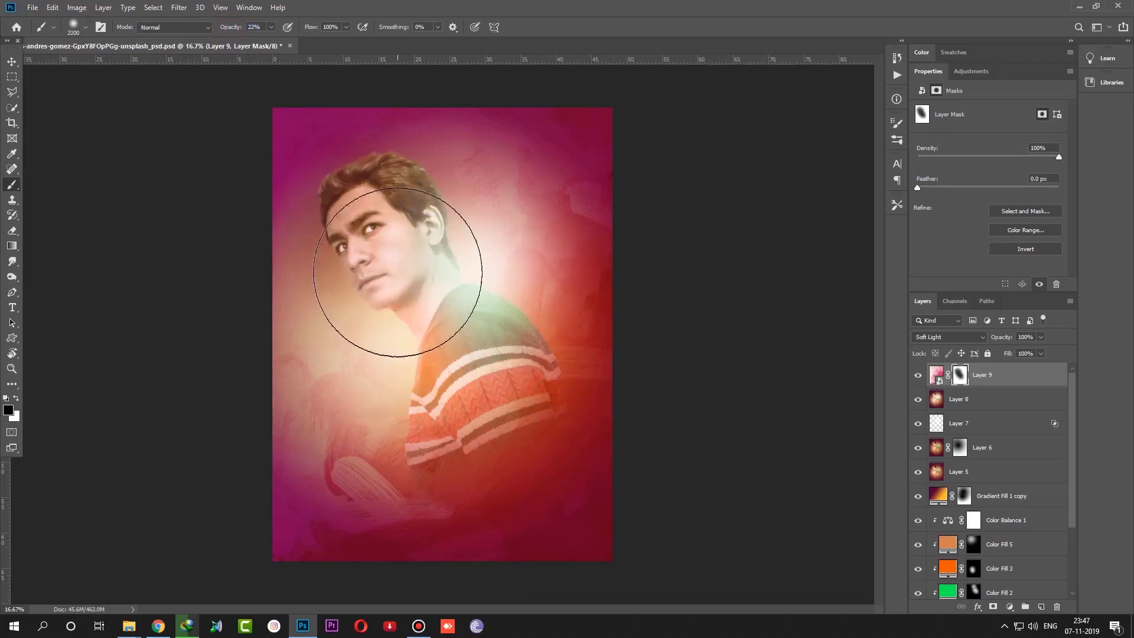
left_click_drag(232, 27, 225, 27)
key("bracketright")
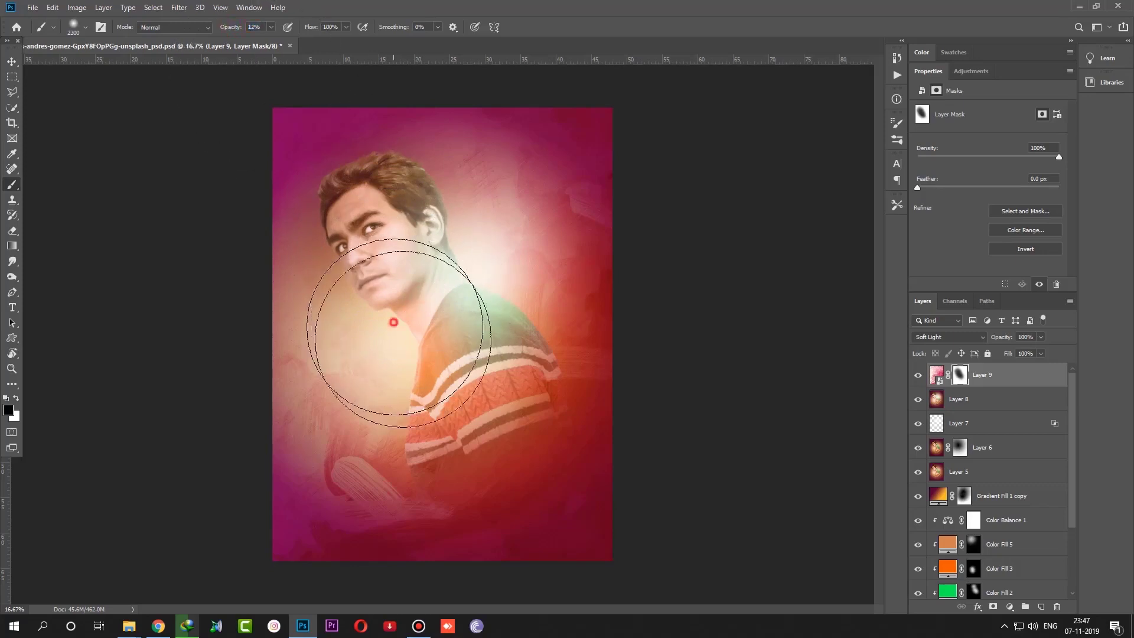
mouse_move(393, 322)
left_mouse_down()
mouse_move(410, 247)
mouse_move(436, 296)
mouse_move(455, 294)
left_mouse_up()
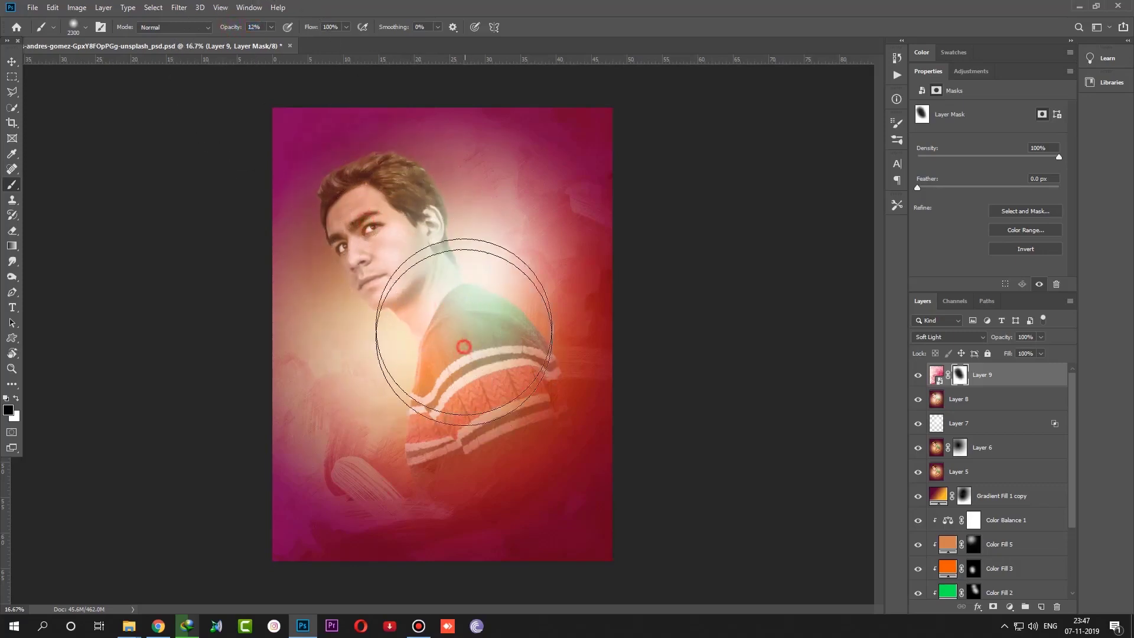
left_click(12, 61)
key("b")
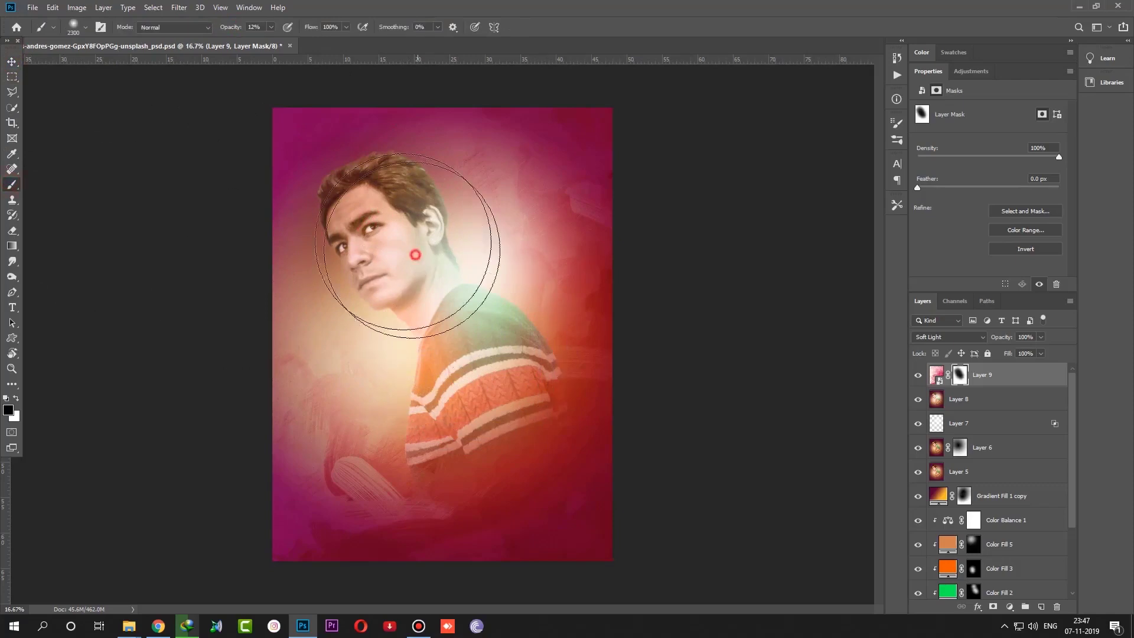
mouse_move(388, 244)
left_mouse_down()
mouse_move(463, 329)
mouse_move(414, 473)
mouse_move(489, 299)
mouse_move(362, 210)
left_mouse_up()
Step: Select Layer 9 as the top layer and stamp all visible layers into Layer 10
key("v")
right_click(389, 216)
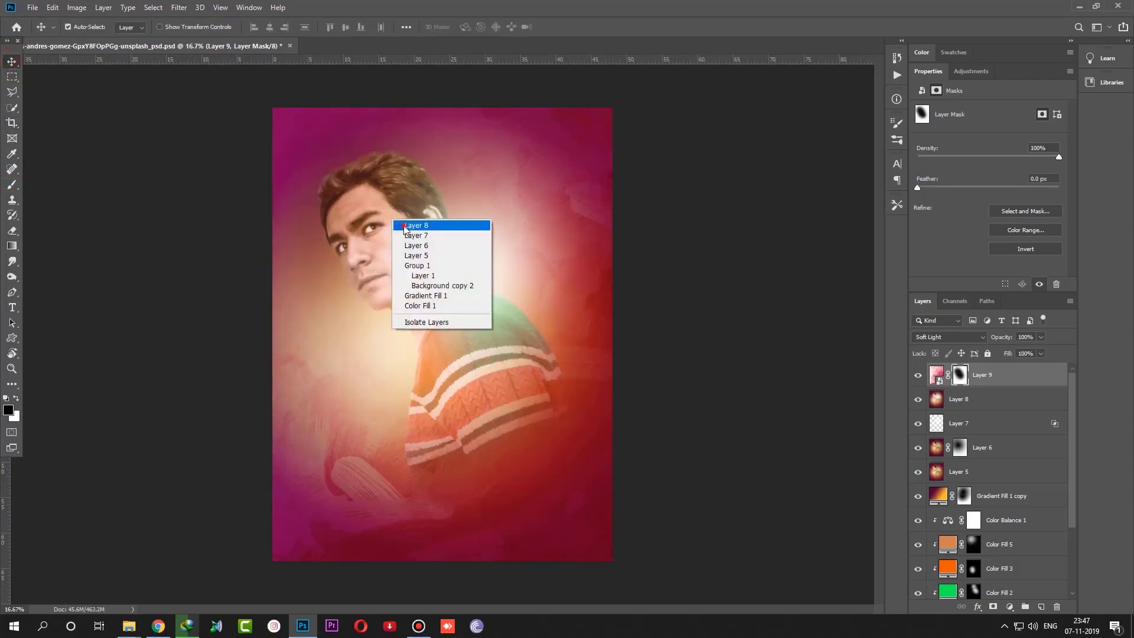
left_click(413, 228)
left_click(1014, 376)
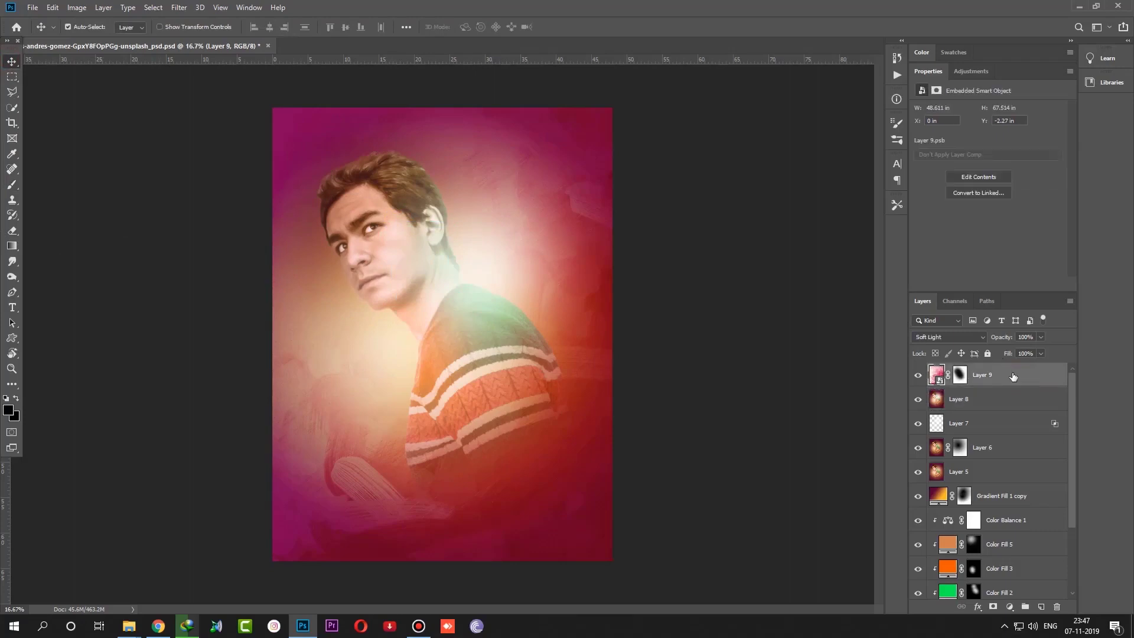
key("ctrl+alt+shift+e")
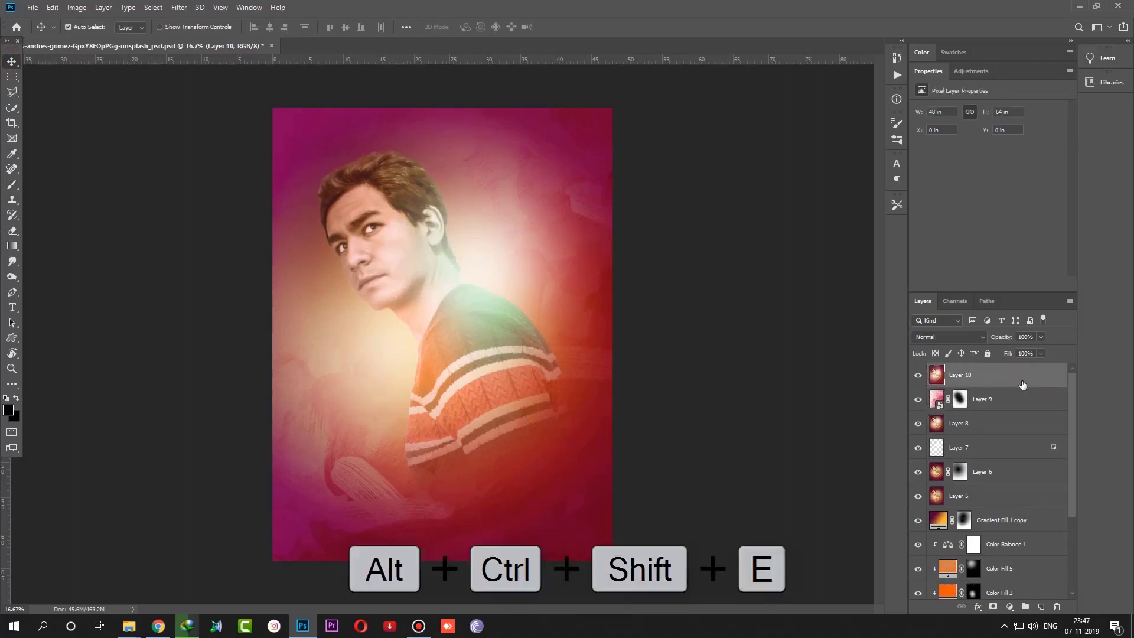
Step: Apply Oil Paint (Cleanliness 4.8, Scale 3.6, Bristle Detail 1.6) and nudge Layer 10 left
left_click(179, 7)
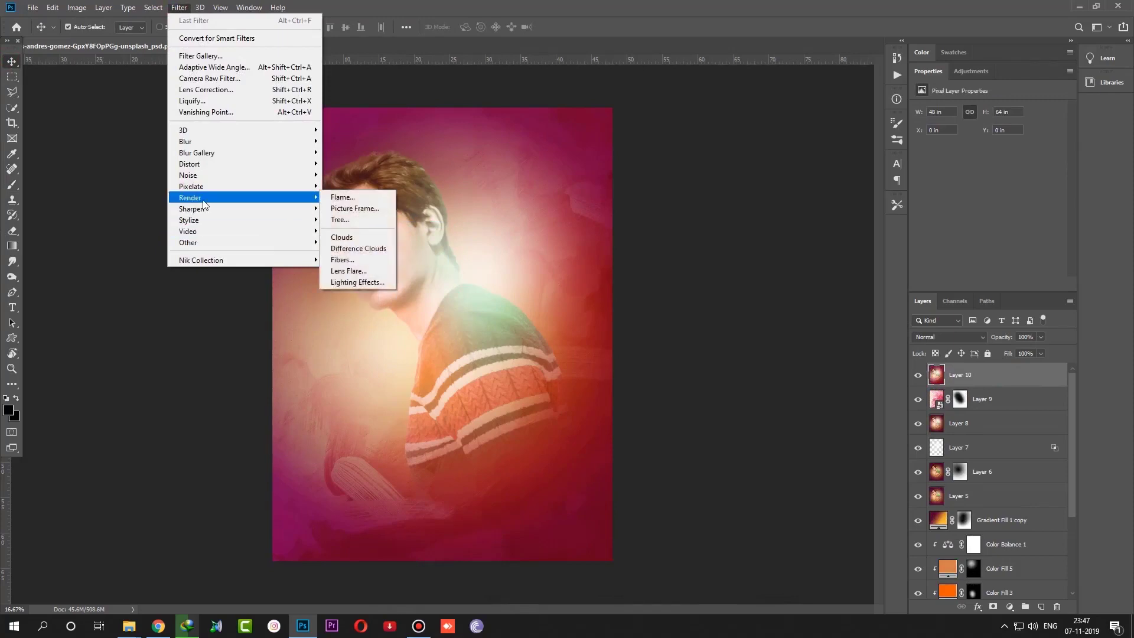
mouse_move(190, 220)
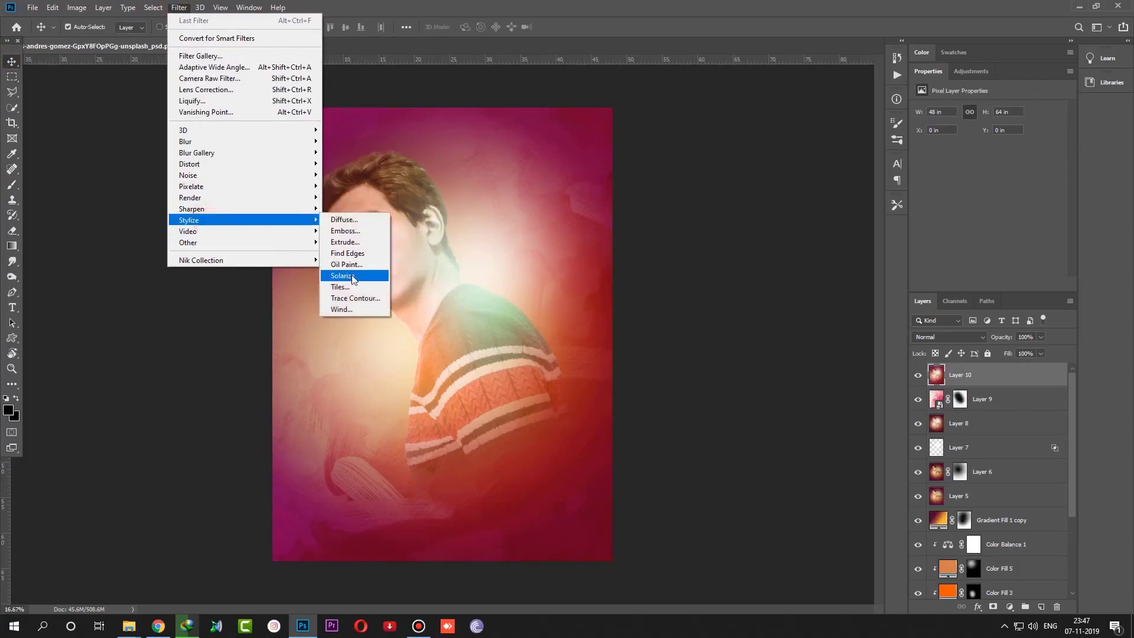
left_click(347, 267)
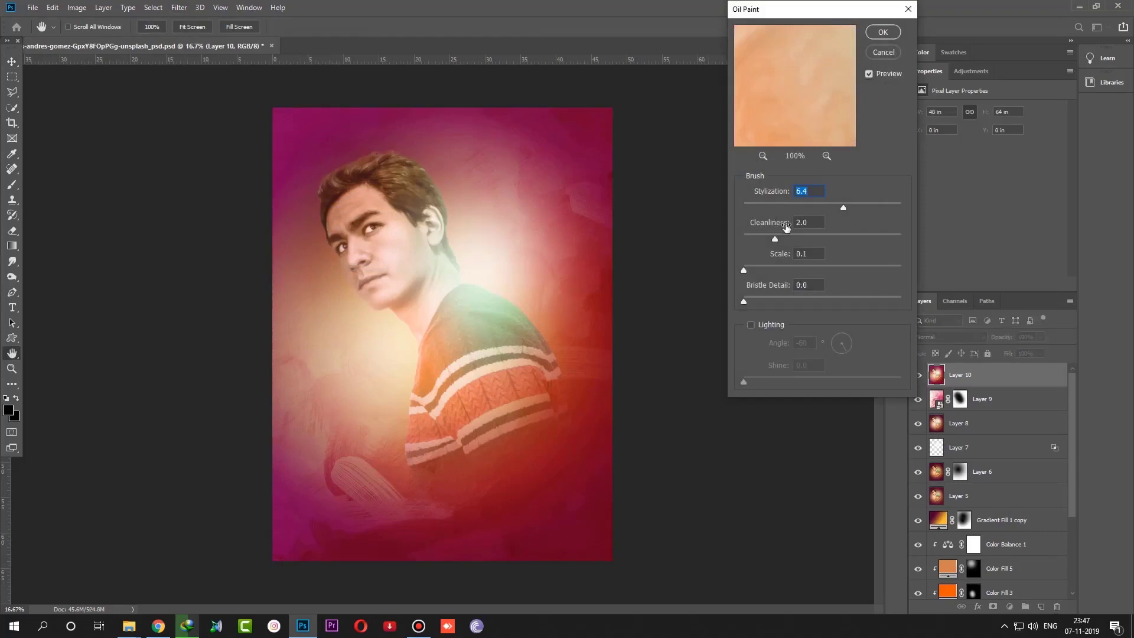
left_click_drag(782, 238, 820, 237)
mouse_move(779, 269)
left_mouse_down()
mouse_move(800, 269)
mouse_move(769, 300)
left_mouse_up()
left_click(883, 53)
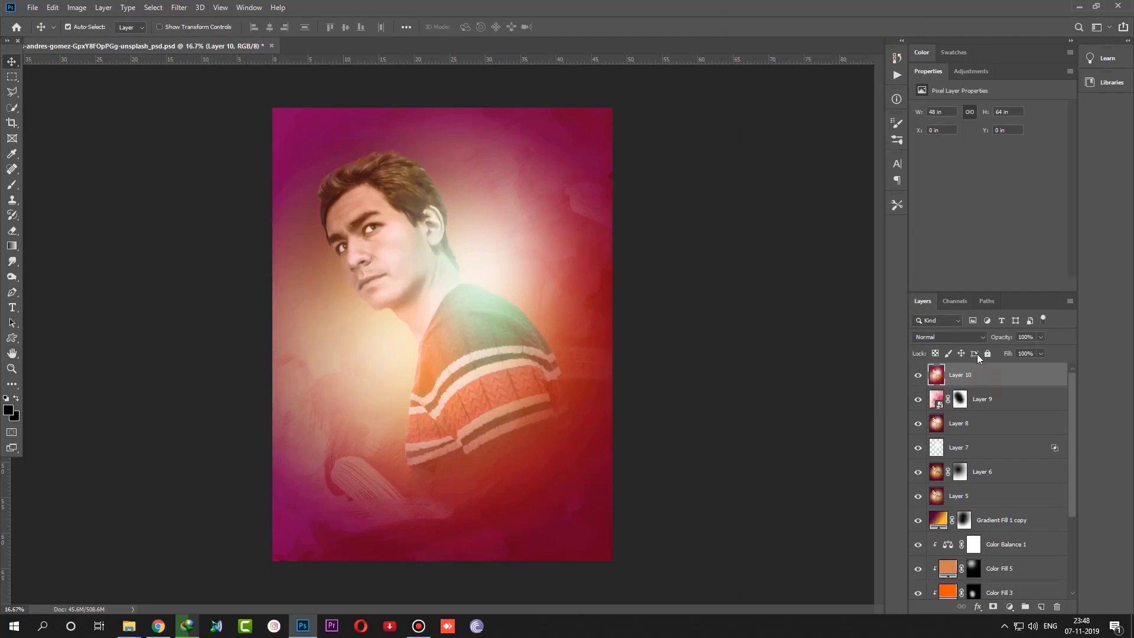
key("Left")
key("Left")
key("Left")
Step: Add a Gradient Map with the Violet, Orange preset and a darker purple left stop
left_click(1010, 606)
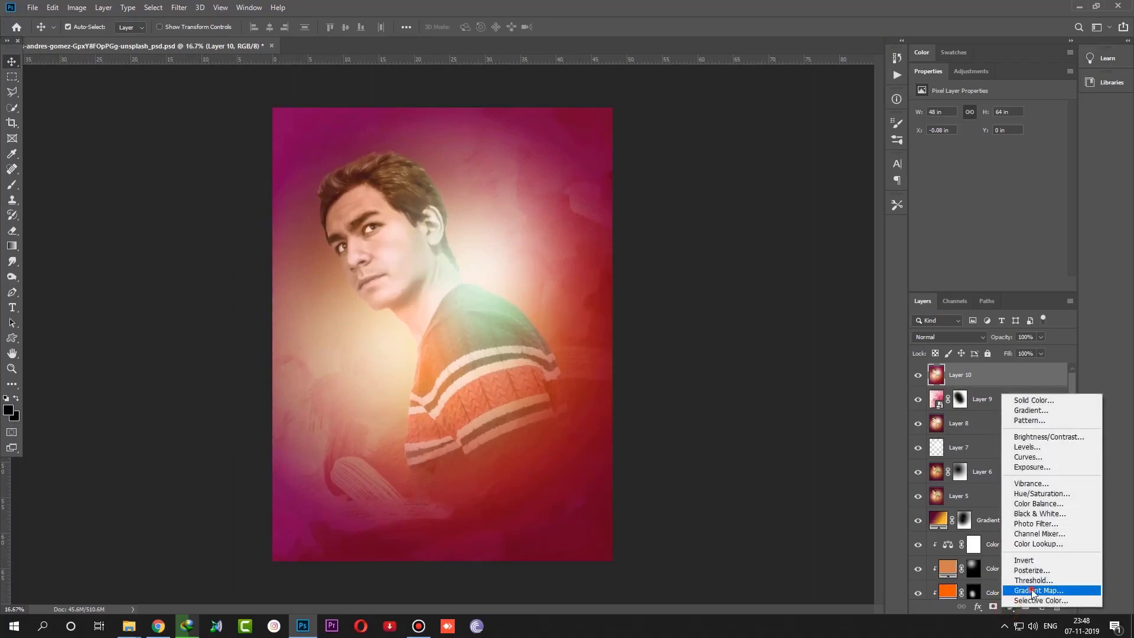
left_click(1040, 592)
left_click(972, 115)
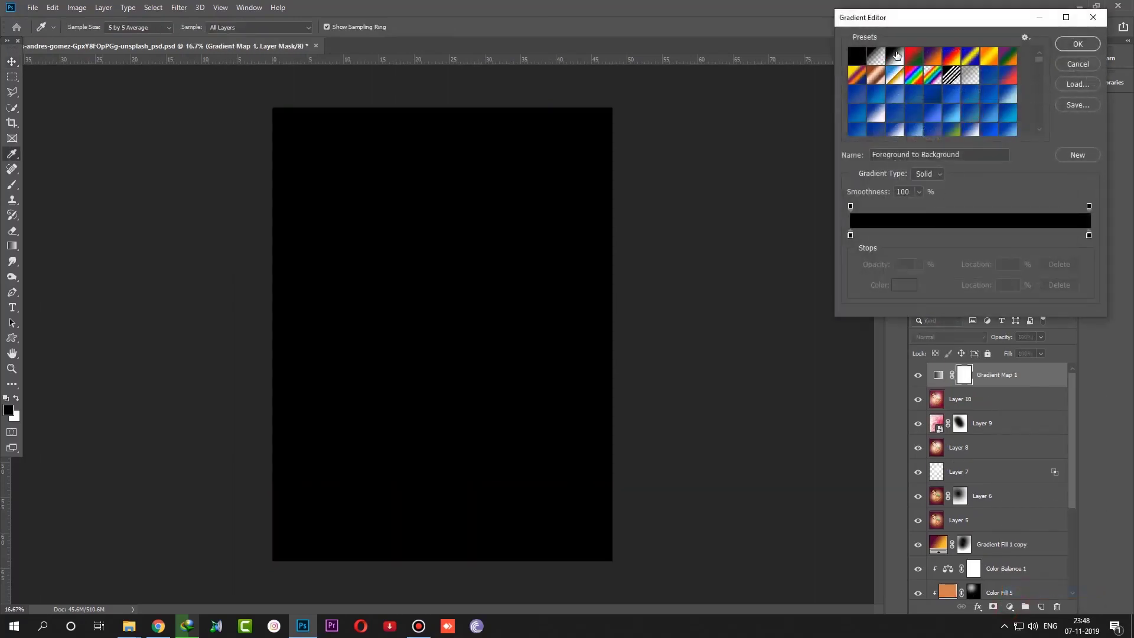
left_click(932, 57)
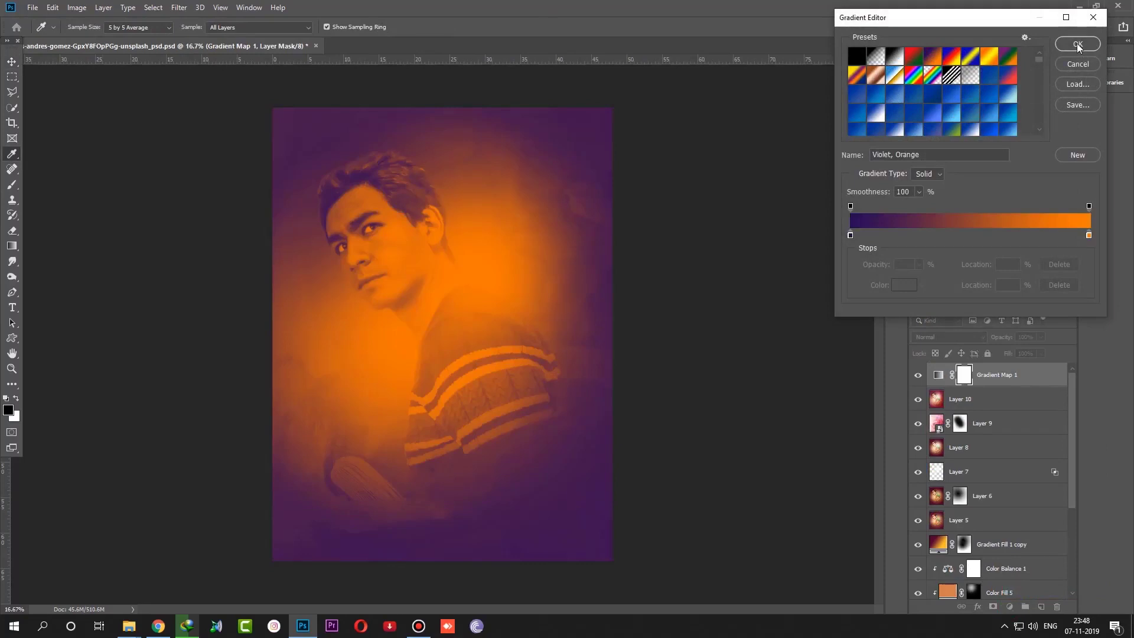
left_click(851, 235)
left_click(899, 288)
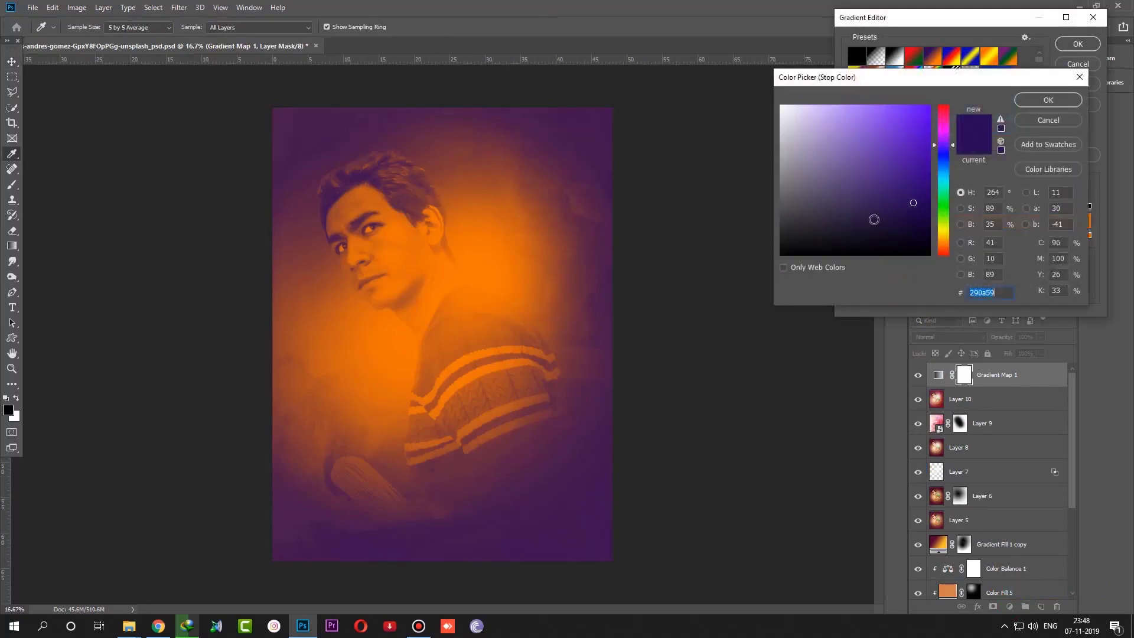
left_click(928, 222)
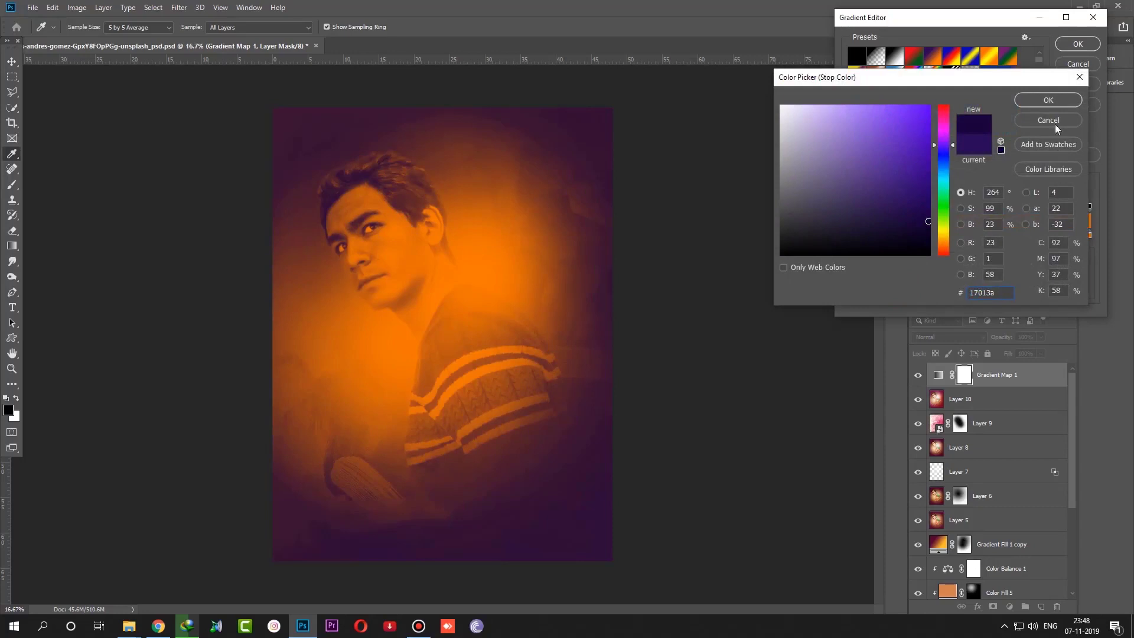
left_click(1049, 100)
left_click(1078, 44)
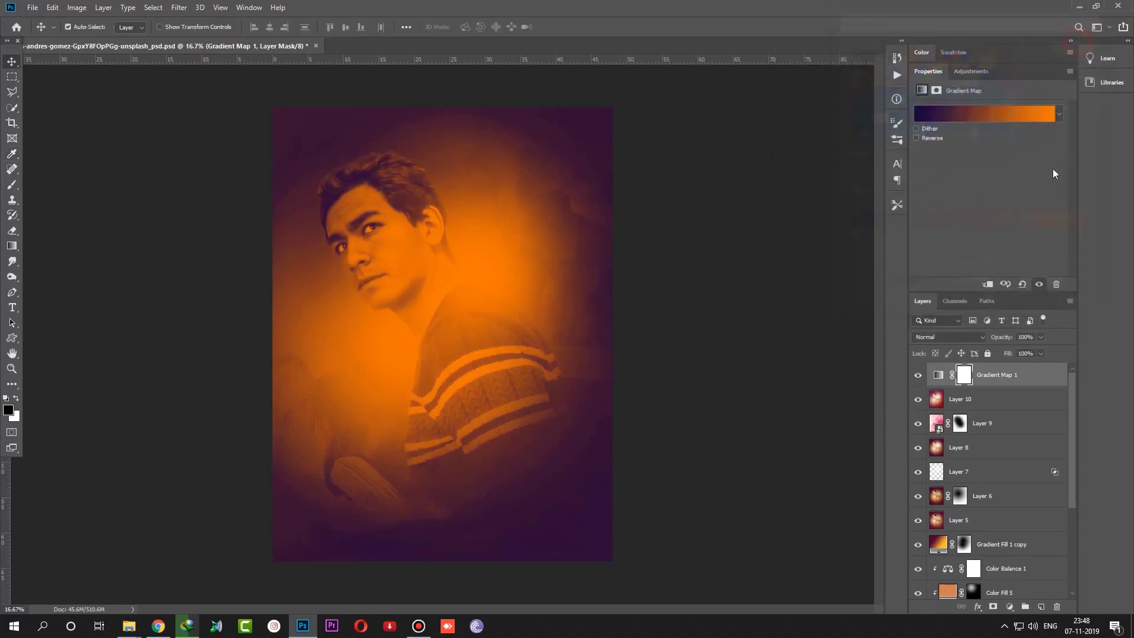
Step: Blend the gradient map as Color at 75% opacity
left_click(950, 337)
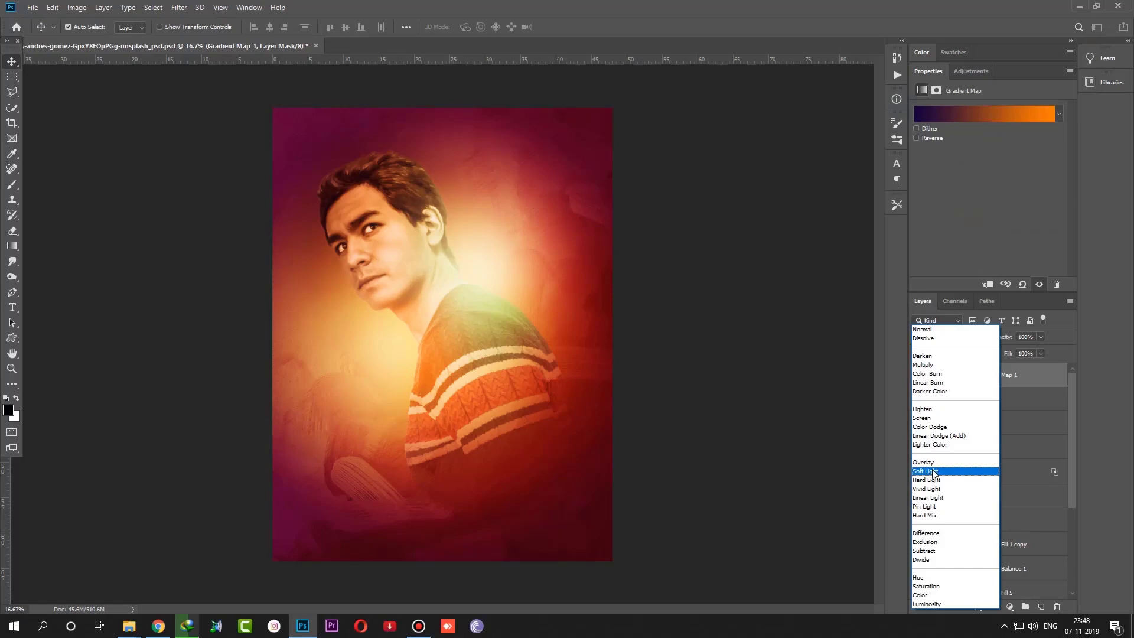
left_click(927, 595)
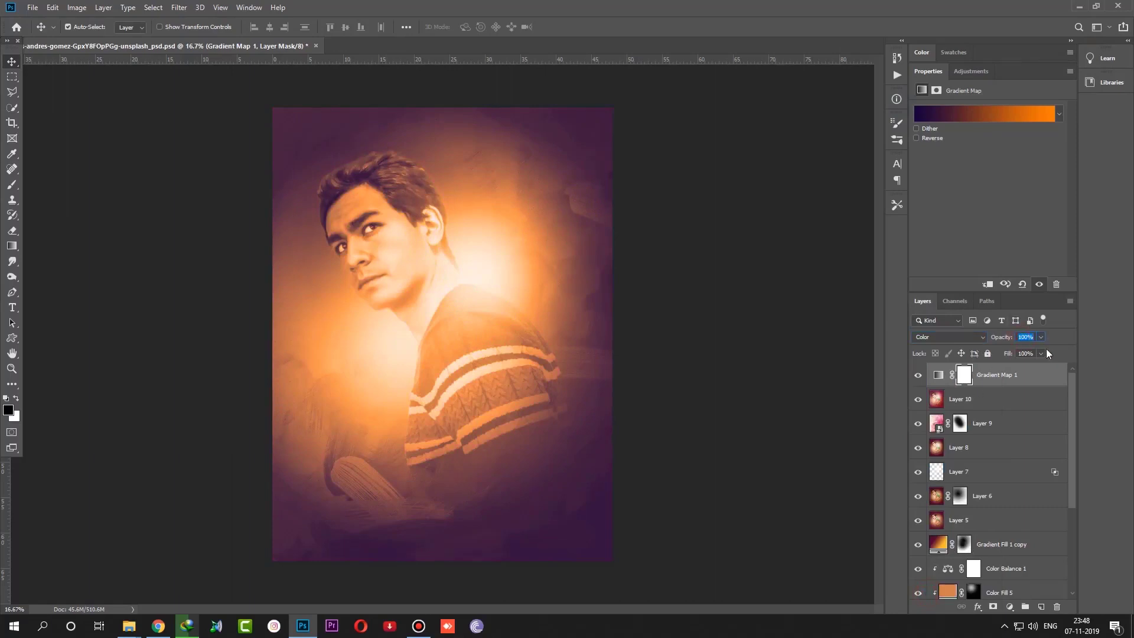
type("2")
left_click(1033, 378)
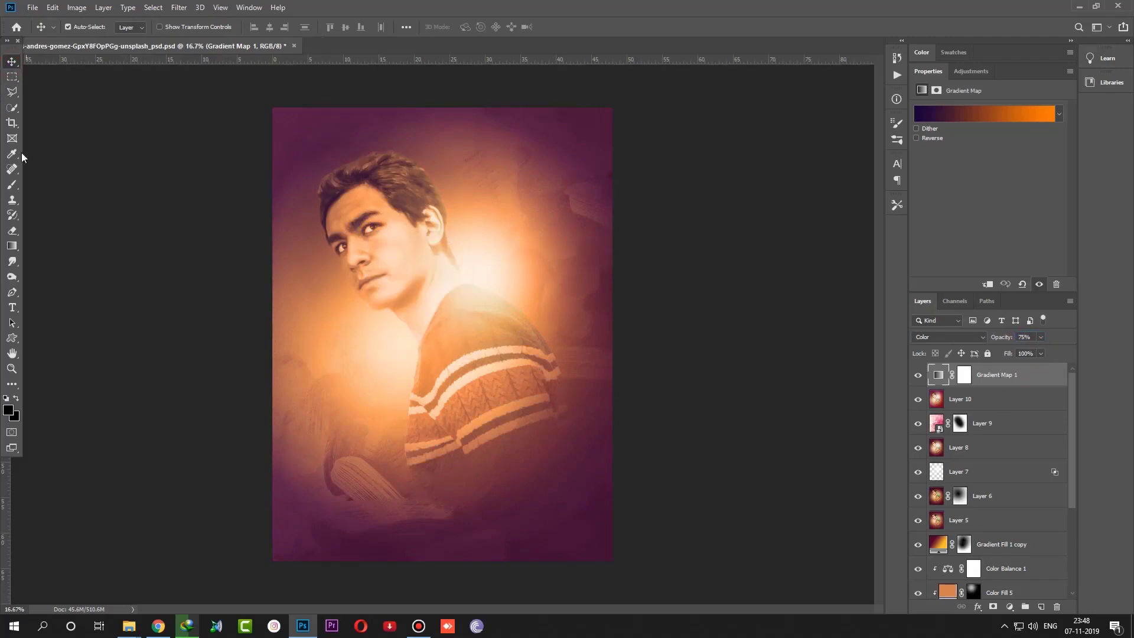
Step: Paint black over the face on Gradient Map 1's mask with a soft brush, undoing the chin stroke
left_click(13, 185)
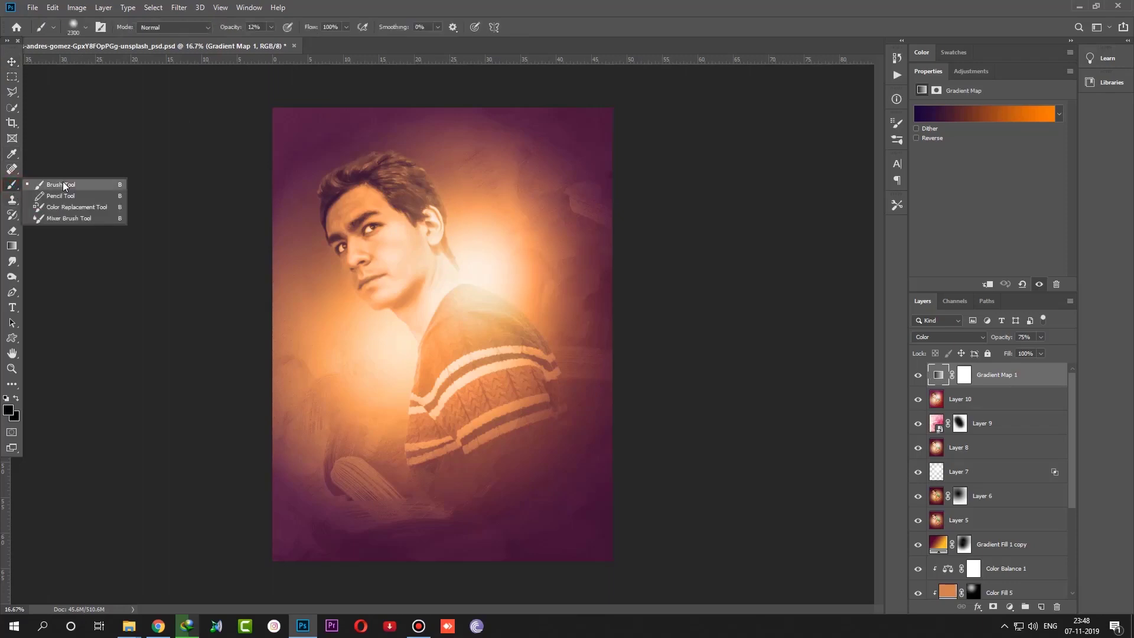
left_click(400, 258)
left_click(964, 377)
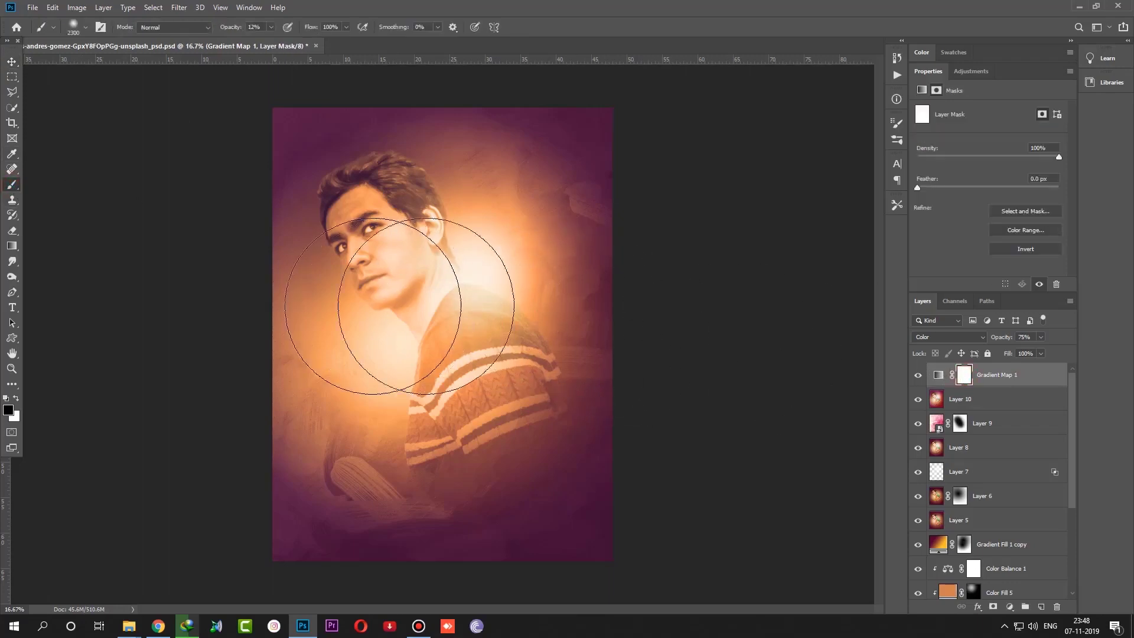
mouse_move(385, 284)
left_mouse_down()
mouse_move(413, 293)
mouse_move(388, 251)
left_mouse_up()
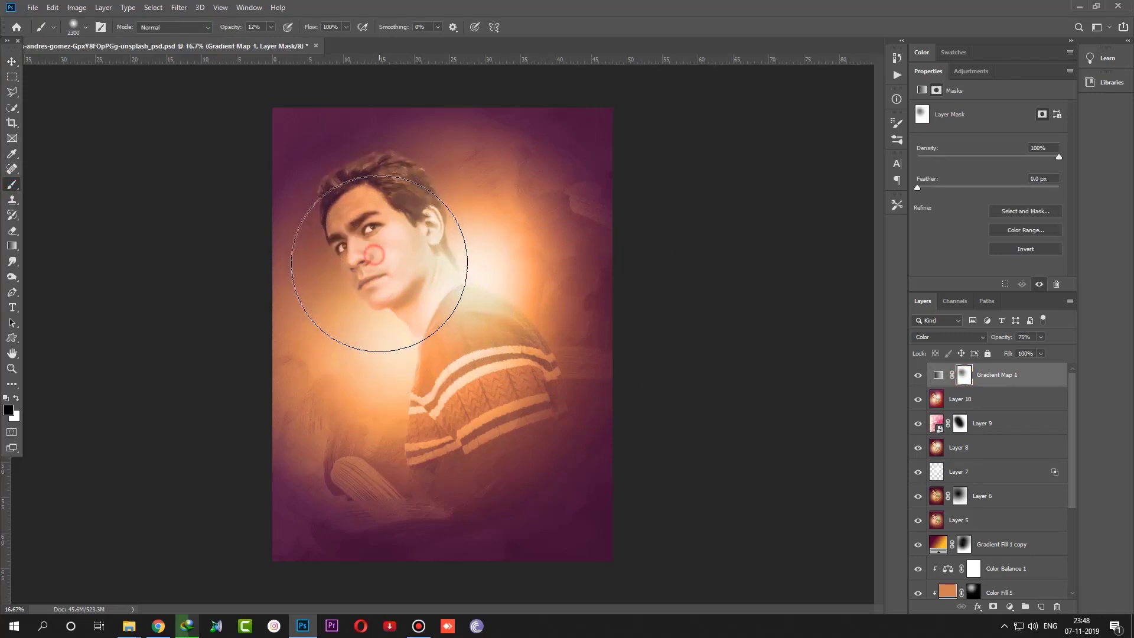
key("bracketleft")
key("bracketleft")
key("bracketleft")
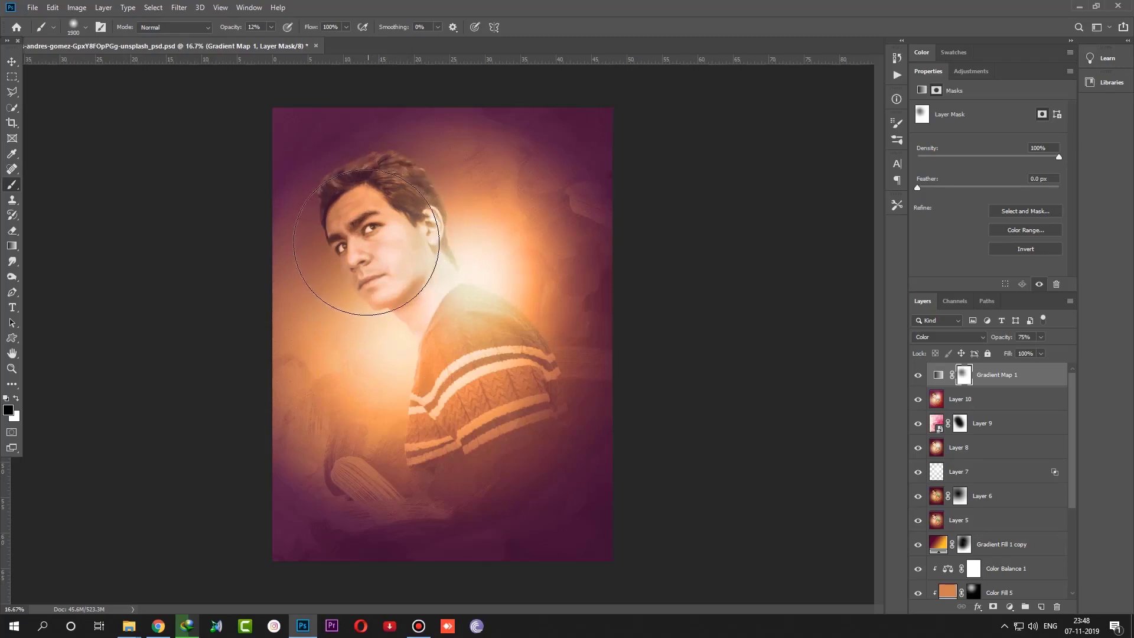
left_click_drag(380, 266, 403, 281)
key("ctrl+z")
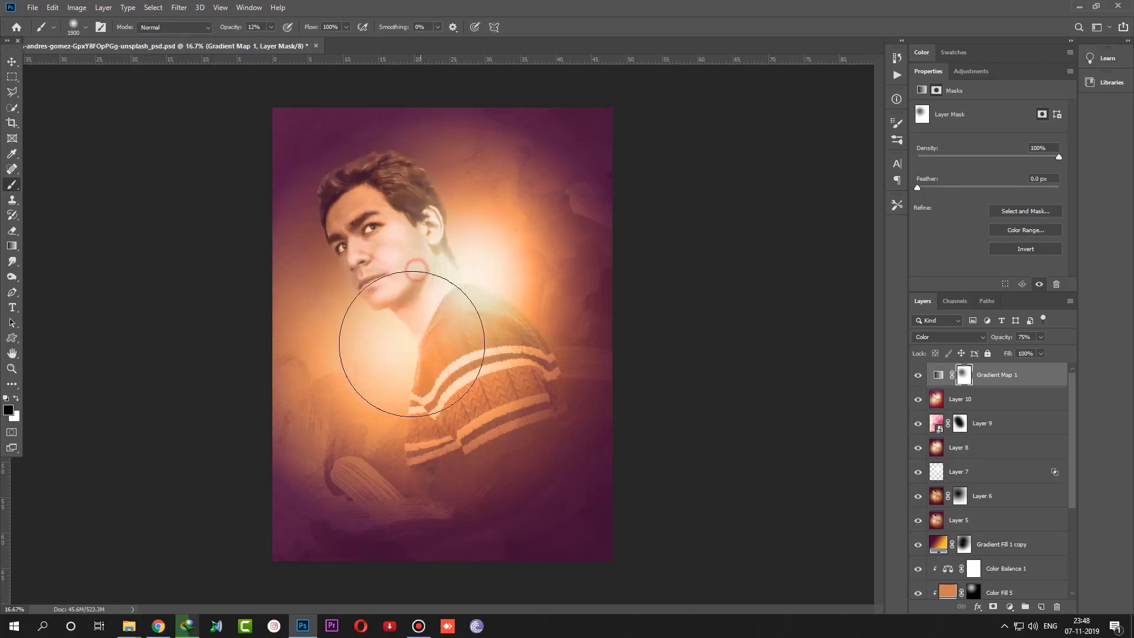
left_click(11, 62)
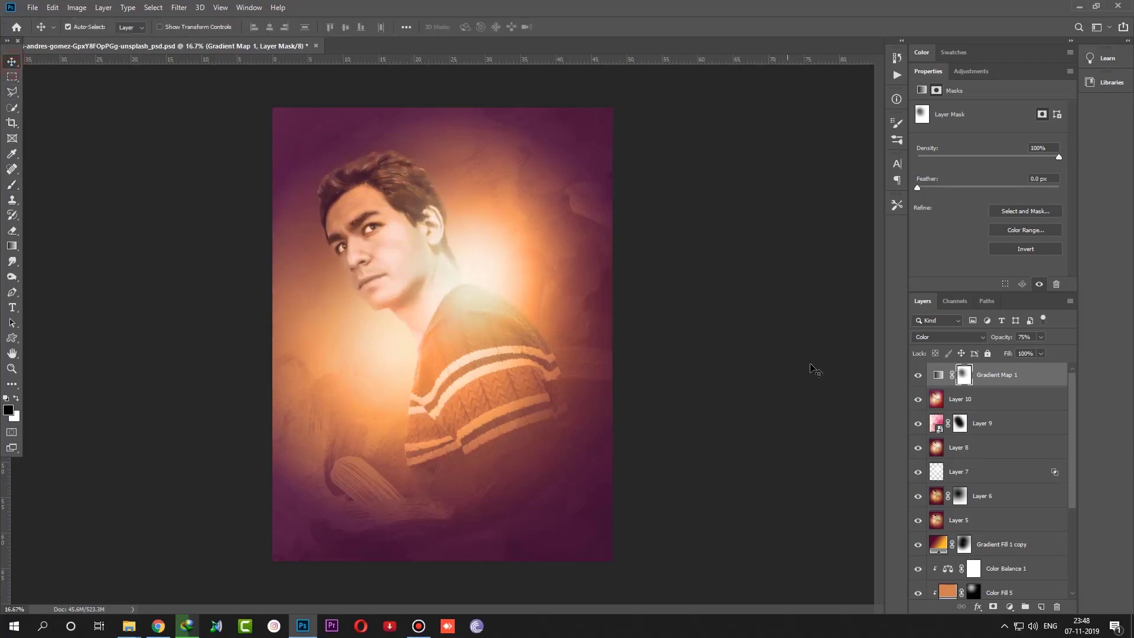
left_click(1033, 387)
Step: Add a new Layer 11 set to Color Dodge blending
left_click(1041, 607)
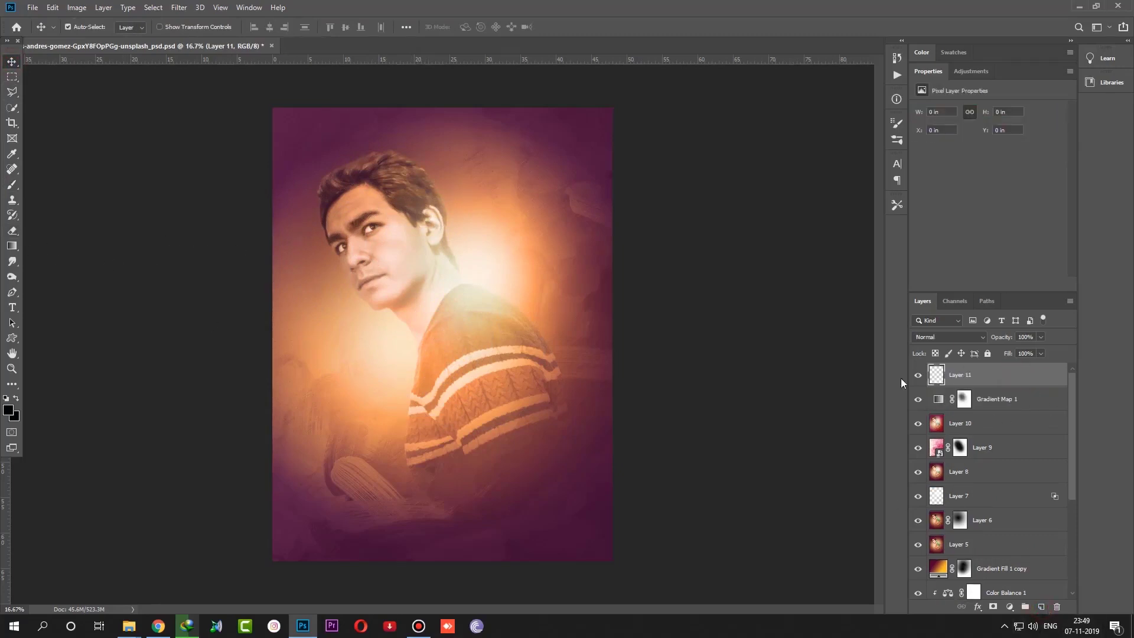
left_click(945, 337)
left_click(949, 426)
double_click(1045, 379)
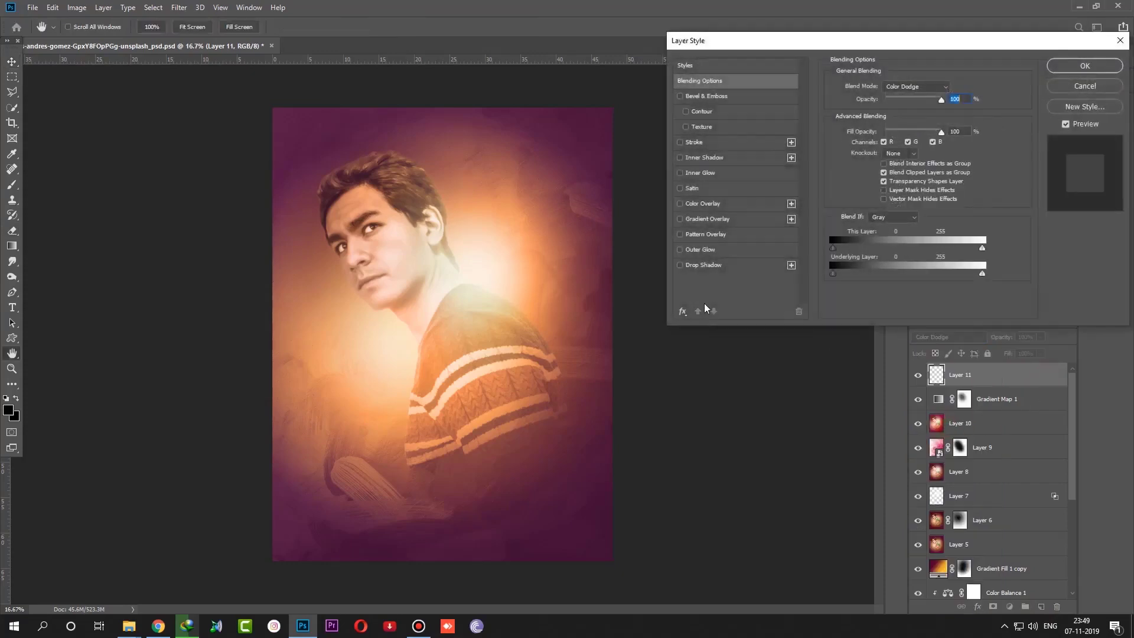
left_click(1085, 65)
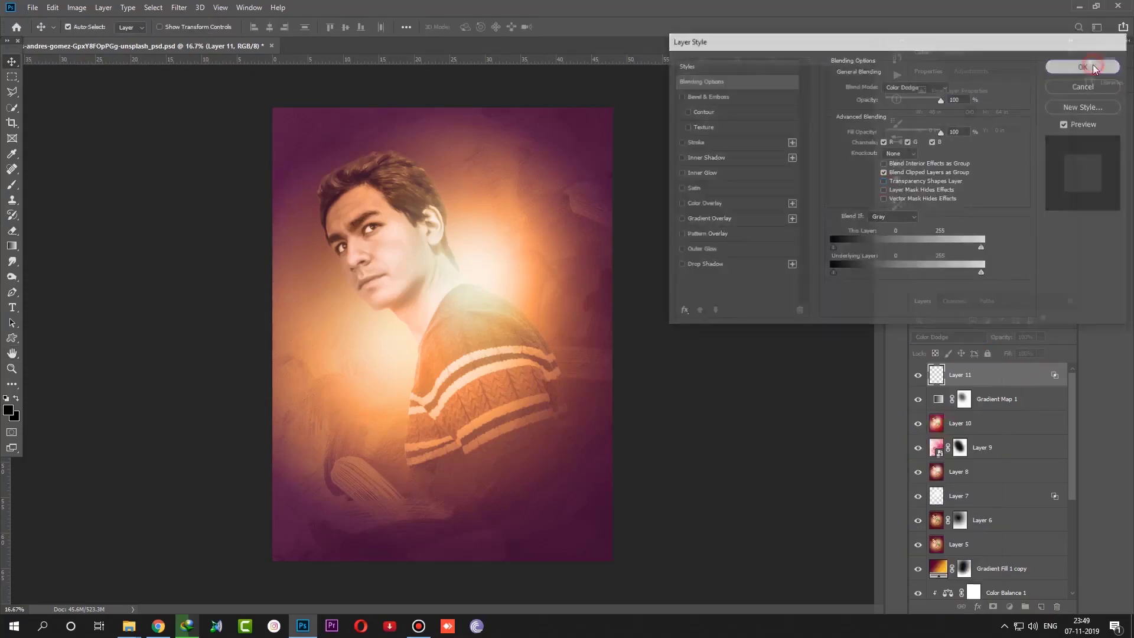
Step: Set up a soft round 200 px white brush, test a neck stroke and undo it
left_click(12, 184)
left_click(56, 185)
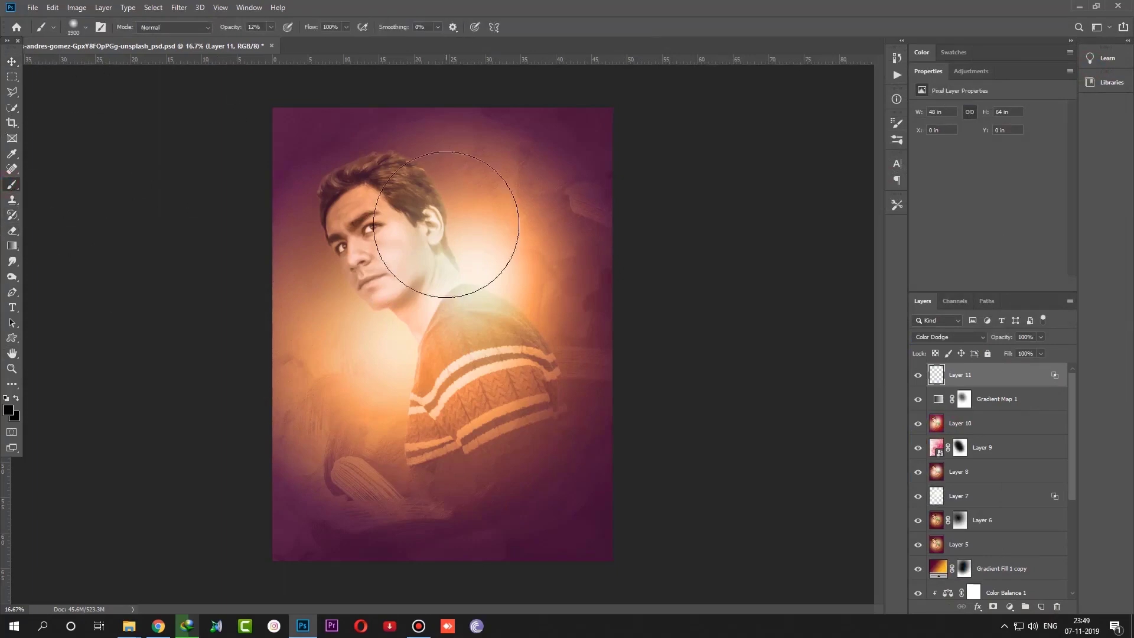
key("bracketleft")
key("bracketleft")
key("bracketleft")
mouse_move(229, 27)
left_mouse_down()
mouse_move(247, 29)
mouse_move(236, 30)
left_mouse_up()
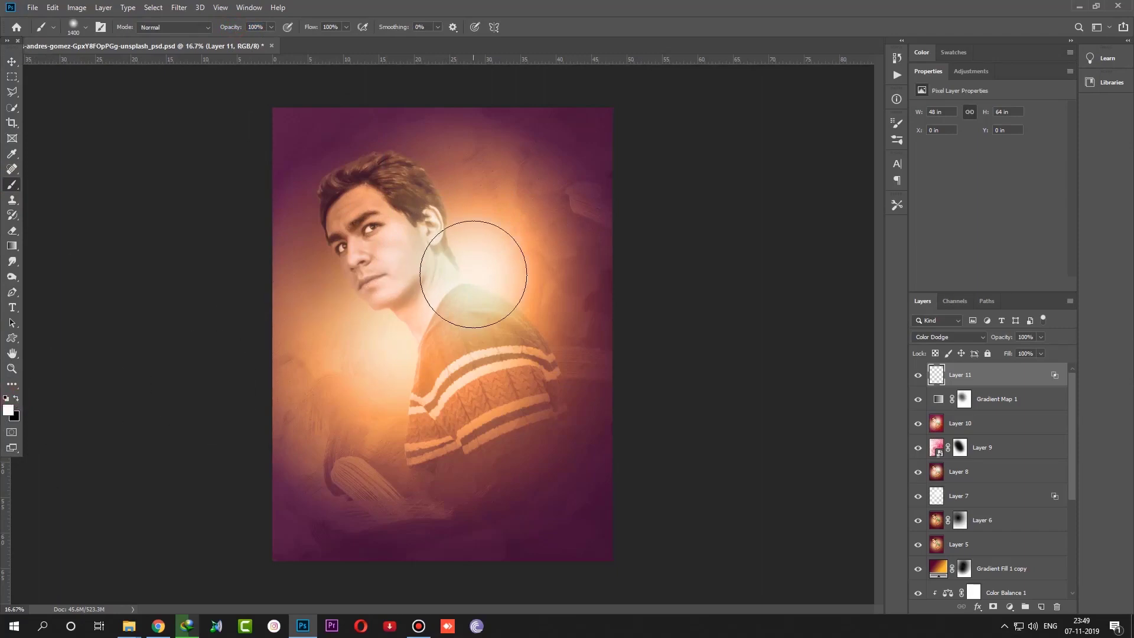
key("bracketleft")
key("bracketleft")
key("bracketleft")
key("bracketleft")
key("bracketleft")
key("bracketleft")
key("bracketleft")
key("bracketleft")
key("bracketleft")
key("bracketleft")
key("bracketleft")
key("bracketleft")
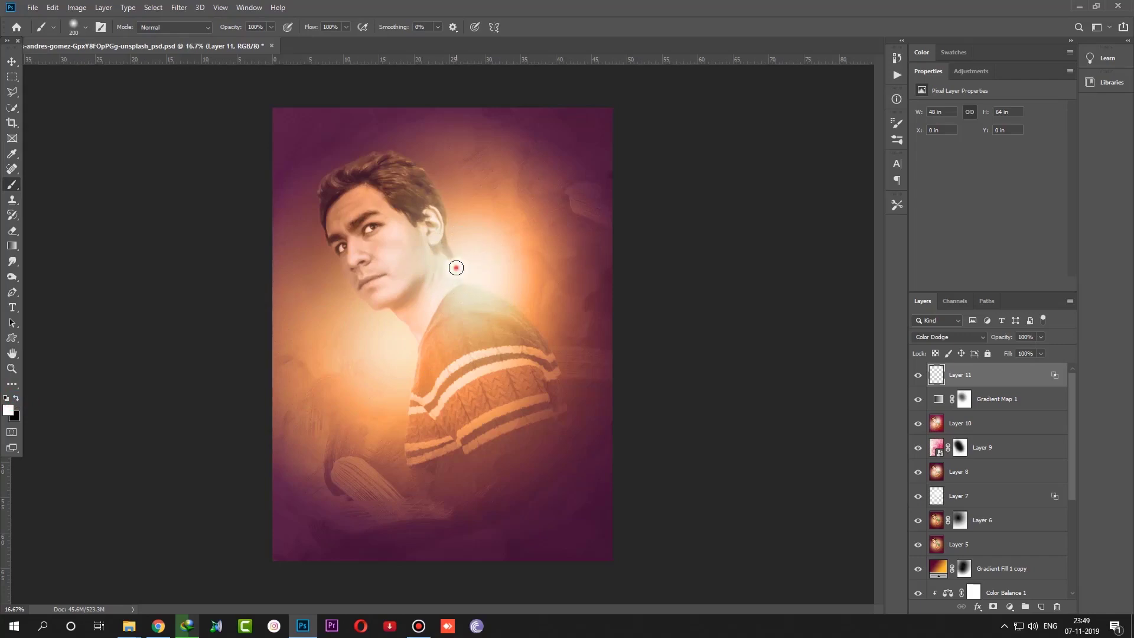
left_click_drag(457, 267, 472, 286)
key("ctrl+z")
right_click(433, 235)
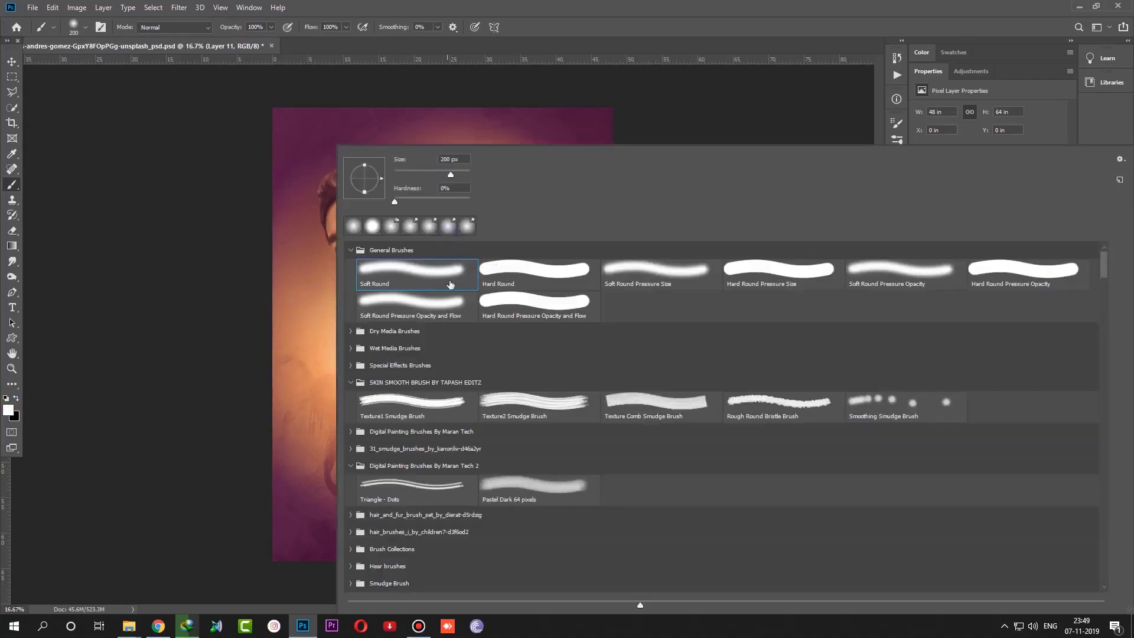
Step: Enlarge the brush to about 500 px with 16% opacity and 42% flow
left_click(573, 93)
key("bracketright")
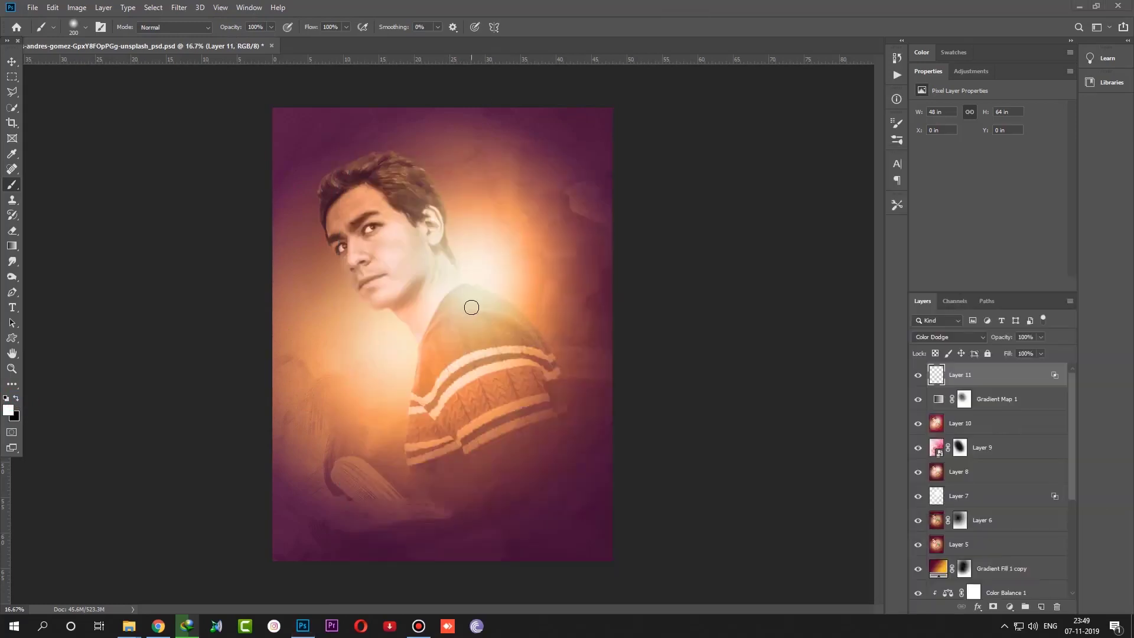
key("bracketright")
key("bracketright")
key("bracketright")
left_click_drag(229, 30, 180, 29)
left_click_drag(311, 27, 267, 30)
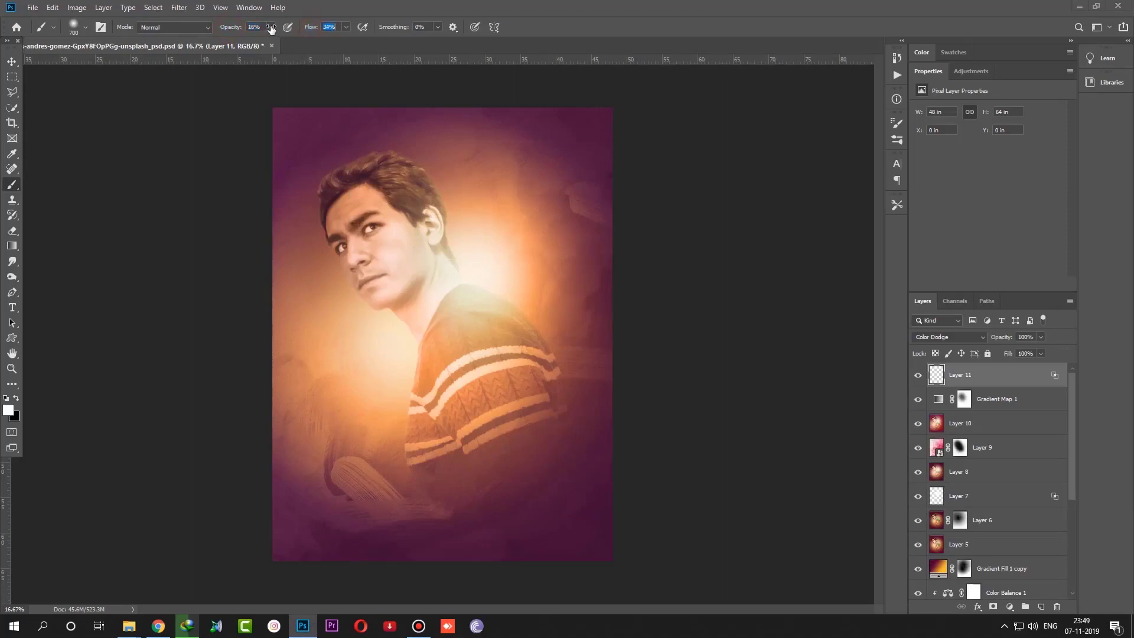
key("bracketleft")
key("bracketleft")
Step: Paint white glow over the neck, ear, chin and top of the hair
left_click(465, 264)
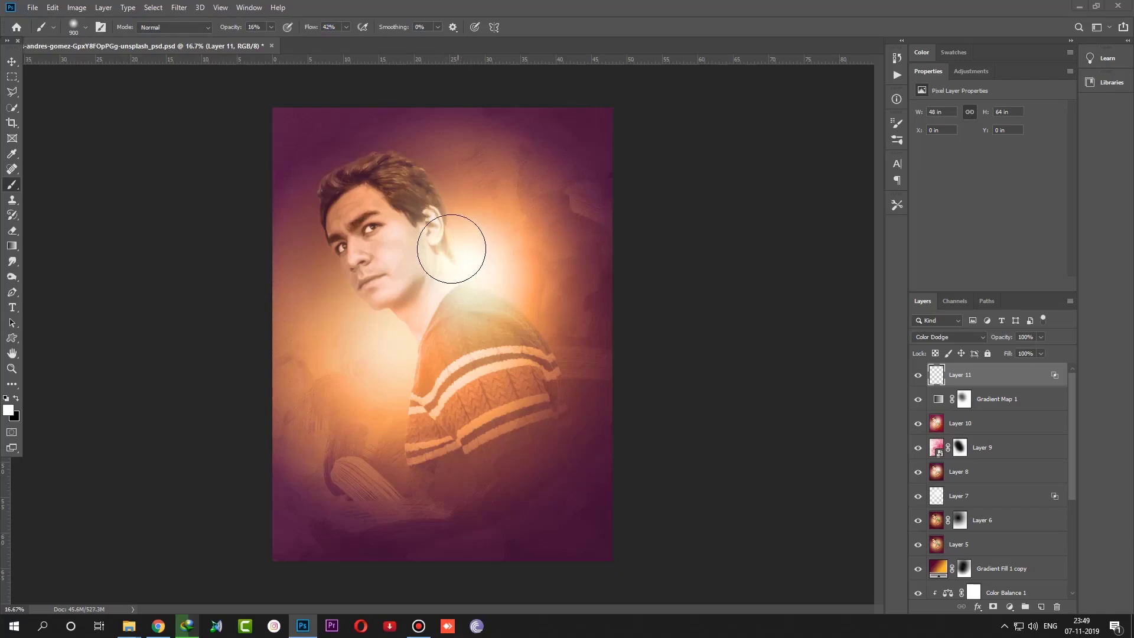
left_click(446, 243)
left_click(447, 235)
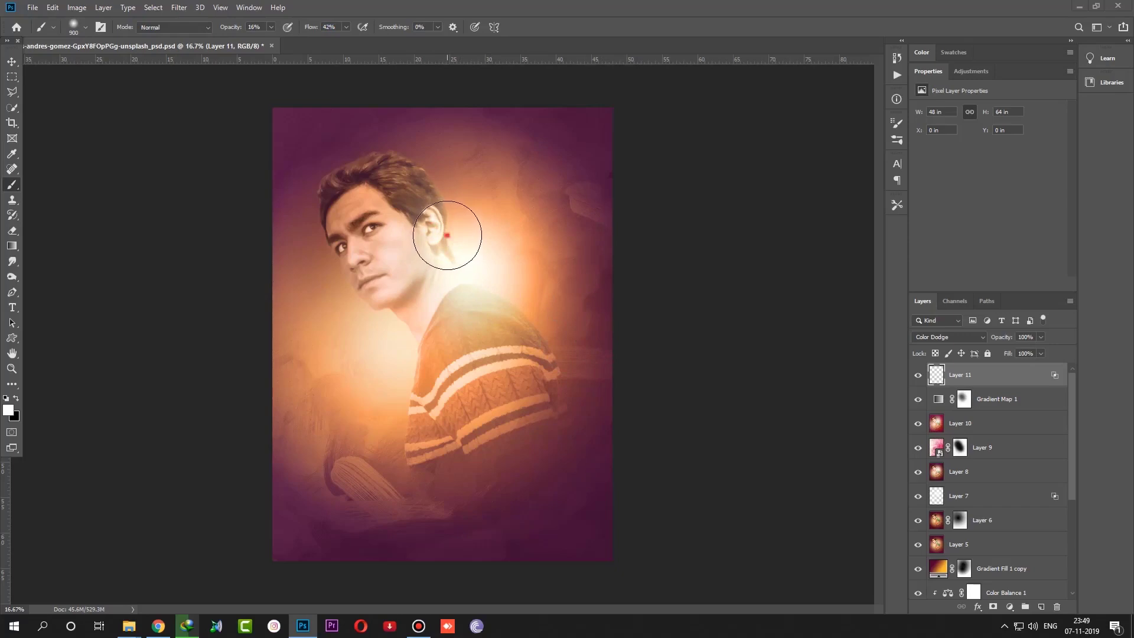
left_click(394, 320)
mouse_move(396, 321)
left_mouse_down()
mouse_move(372, 301)
mouse_move(479, 410)
left_mouse_up()
left_click_drag(417, 362, 425, 362)
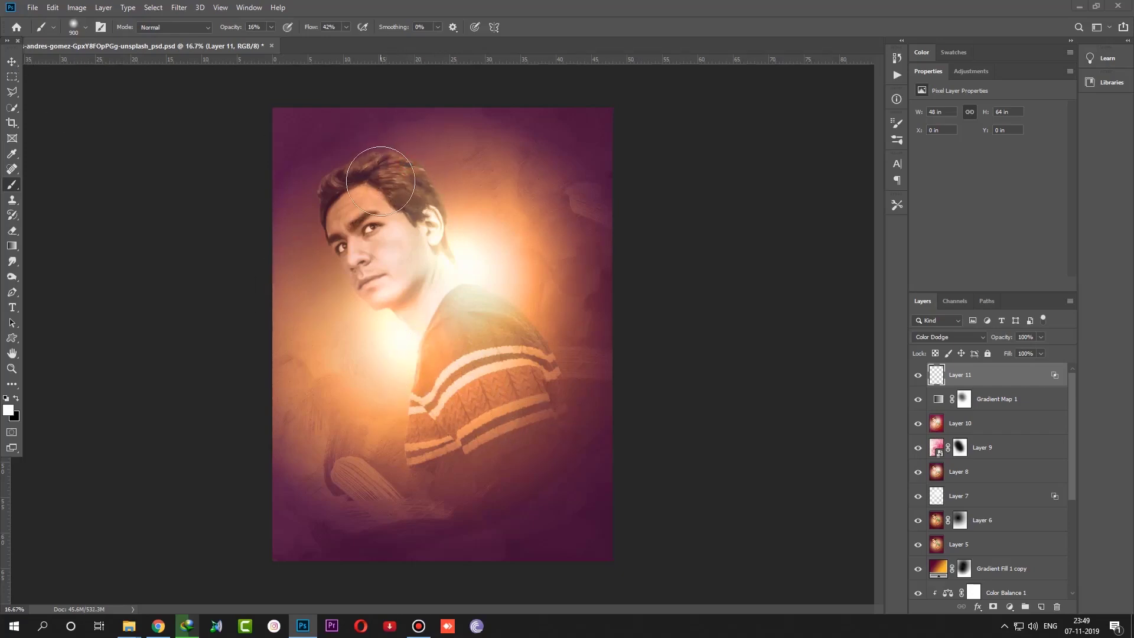
left_click_drag(380, 181, 396, 177)
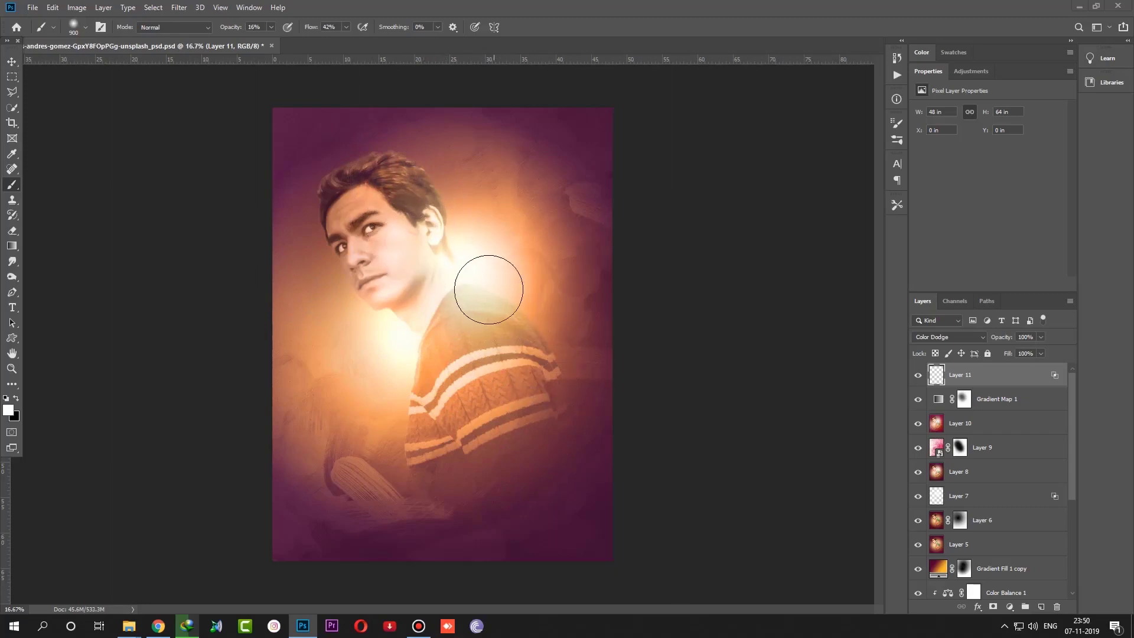
left_click(477, 279)
Step: Intensify the white glow on the shoulder, sweater and neck, redoing the last stroke
left_click(486, 284)
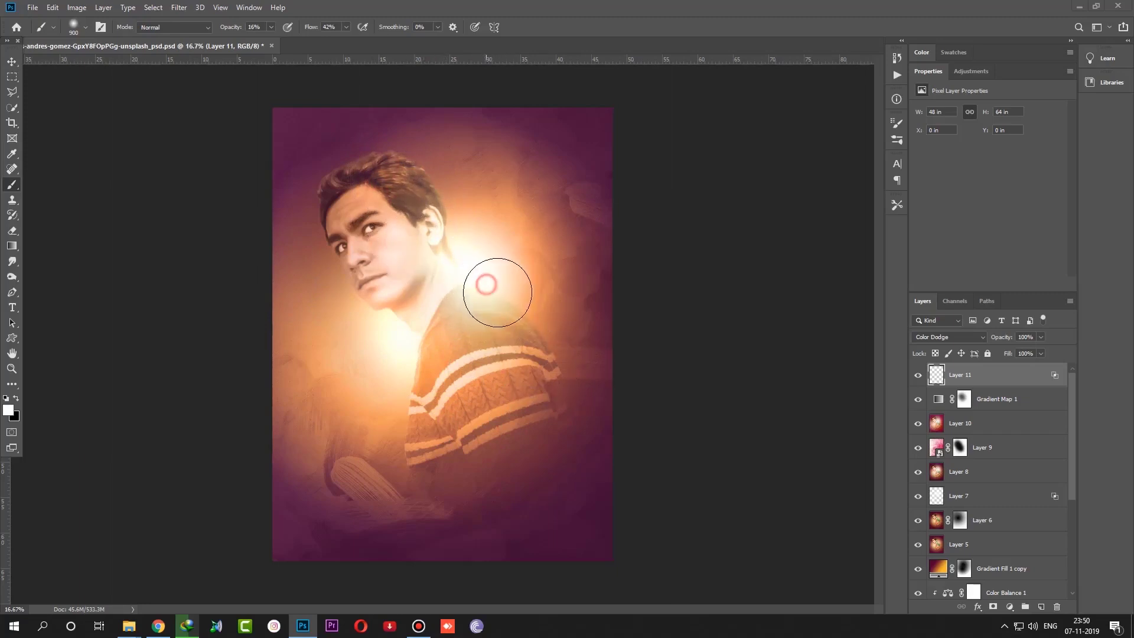
left_click_drag(497, 292, 514, 288)
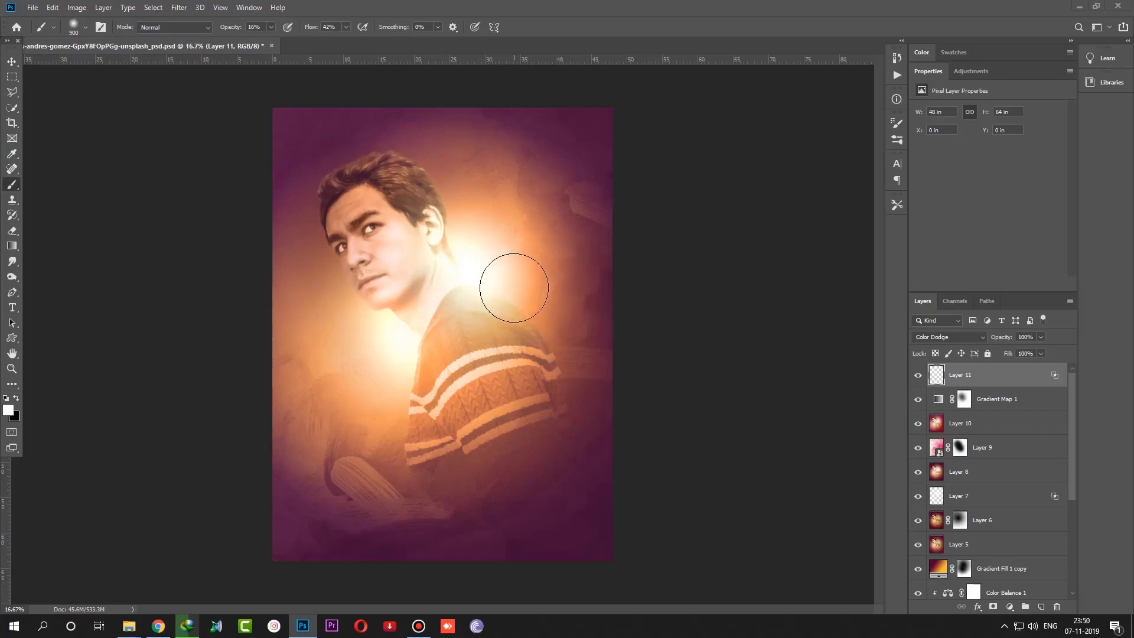
left_click(499, 283)
left_click(413, 382)
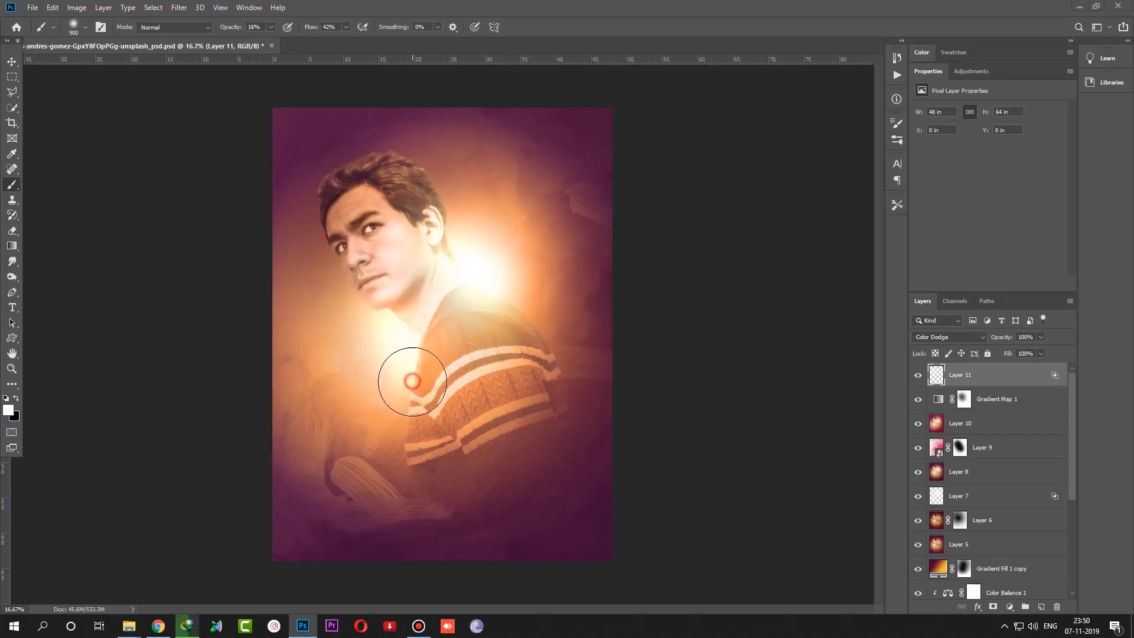
left_click(385, 323)
left_click(373, 317)
left_click(53, 7)
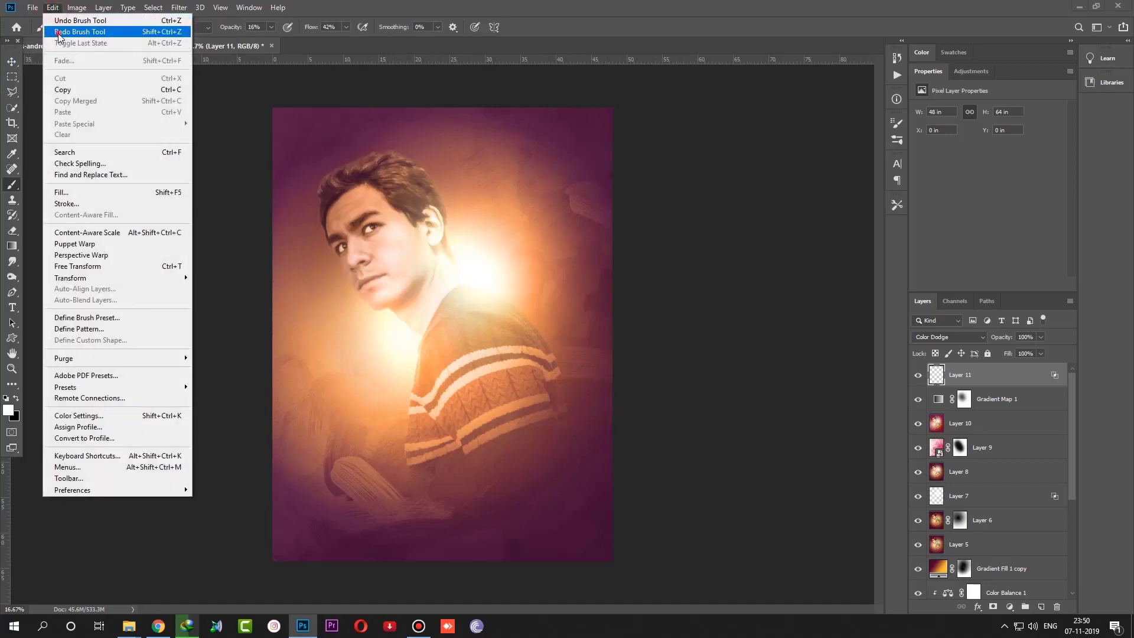
left_click(59, 32)
left_click(12, 61)
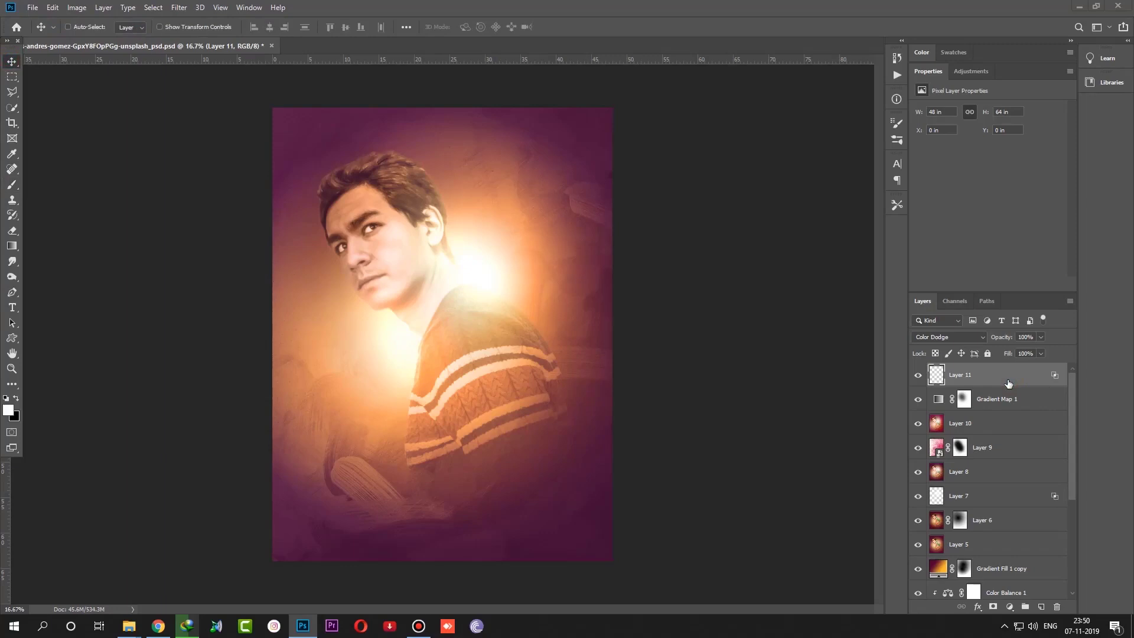
Step: Add a Color Lookup layer using the LateSunset.3DL LUT at 75% opacity, with its mask selected
left_click(1009, 606, "ctrl")
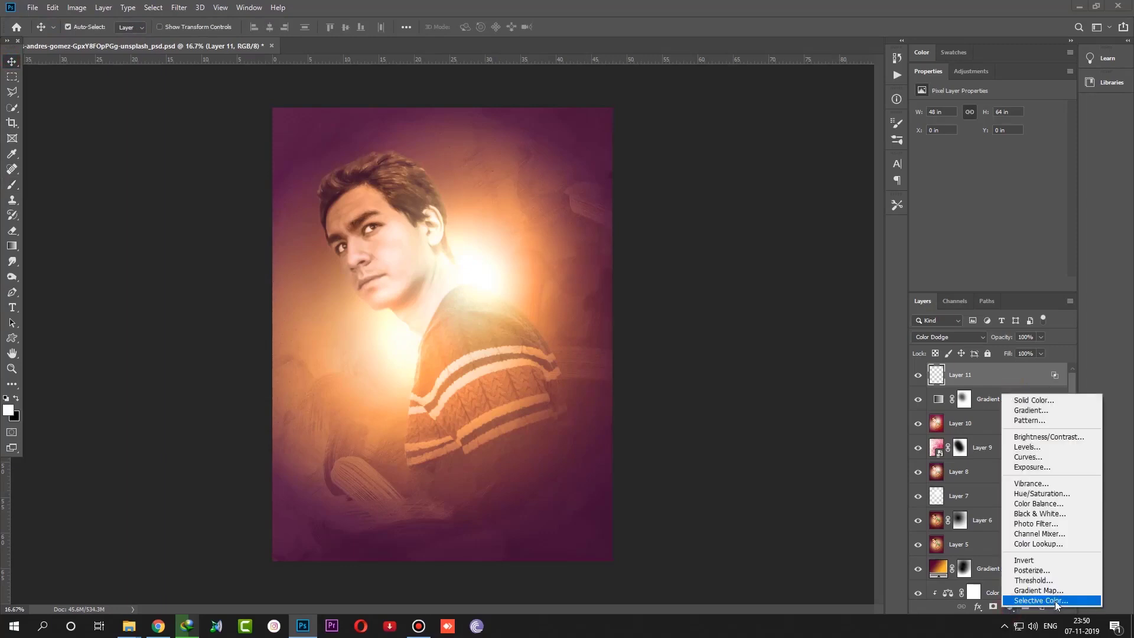
left_click(1057, 543)
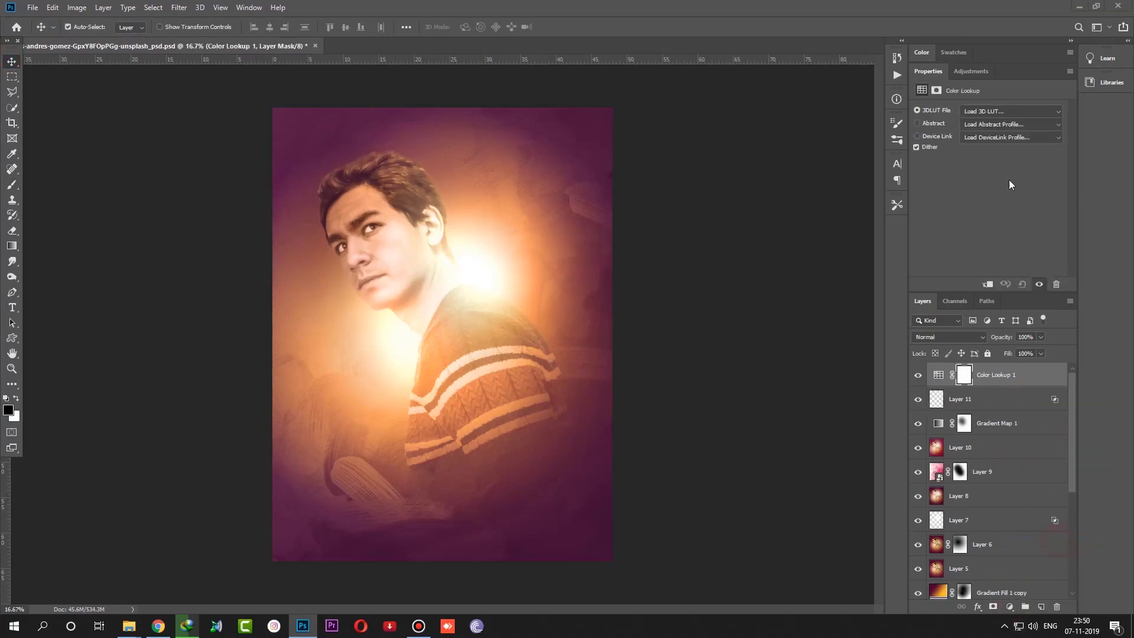
left_click(987, 111)
left_click(983, 450)
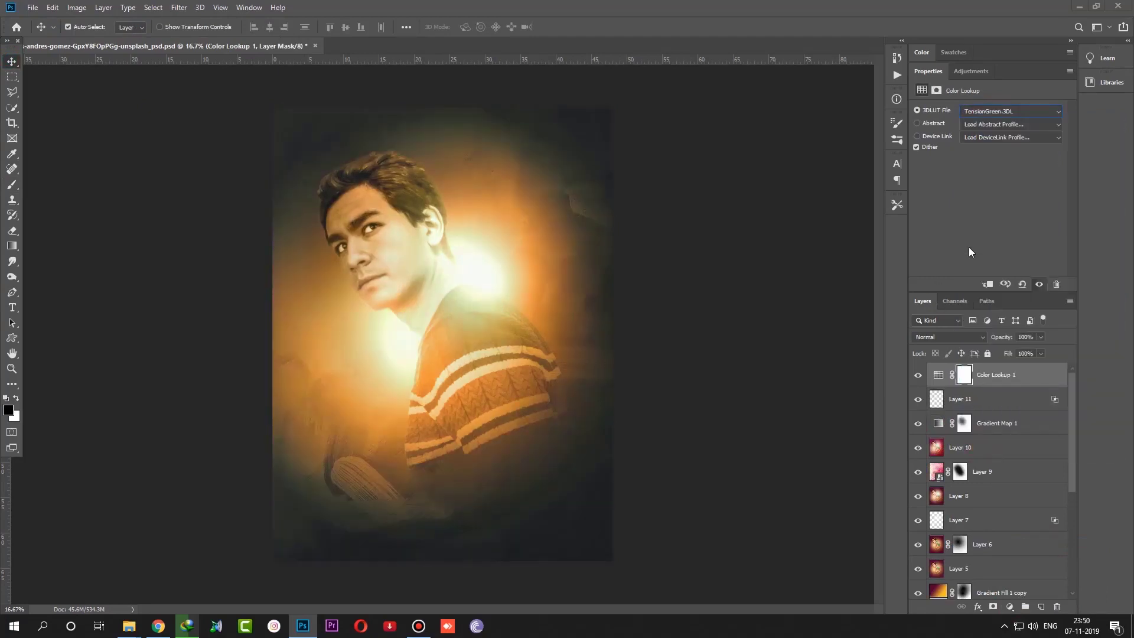
key("Up")
key("Up")
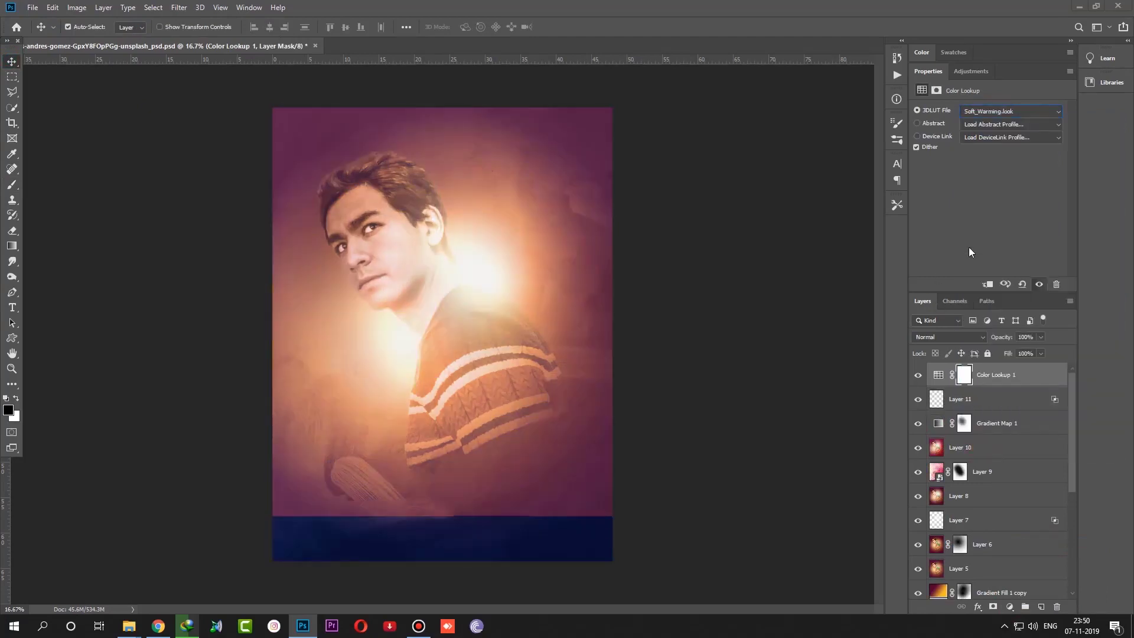
key("Up")
key("Up")
key("Up")
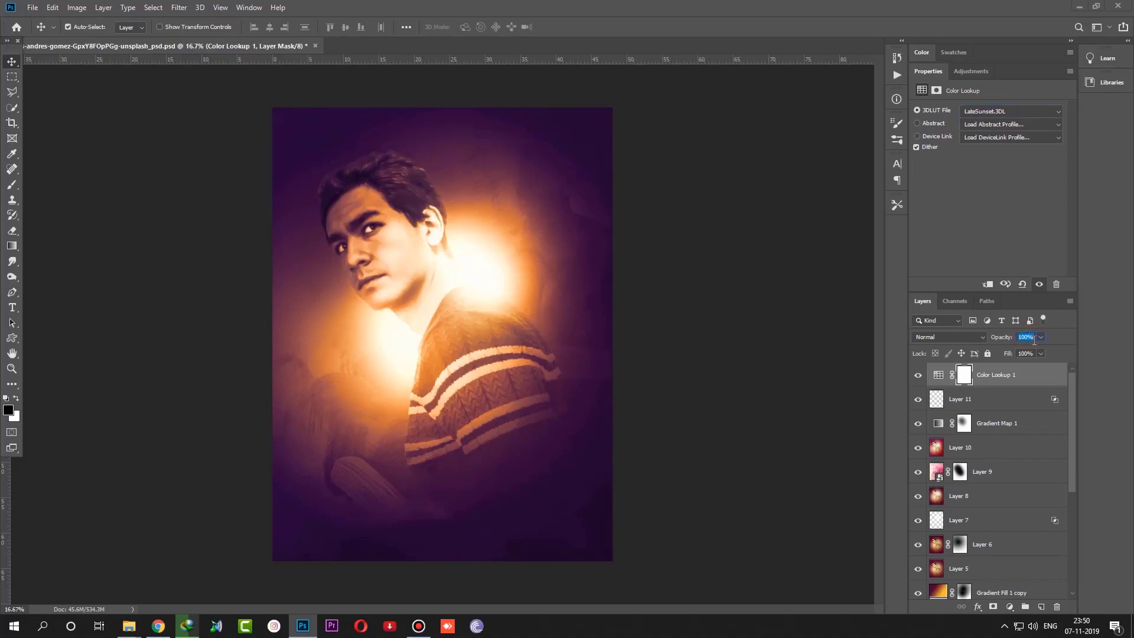
type("75")
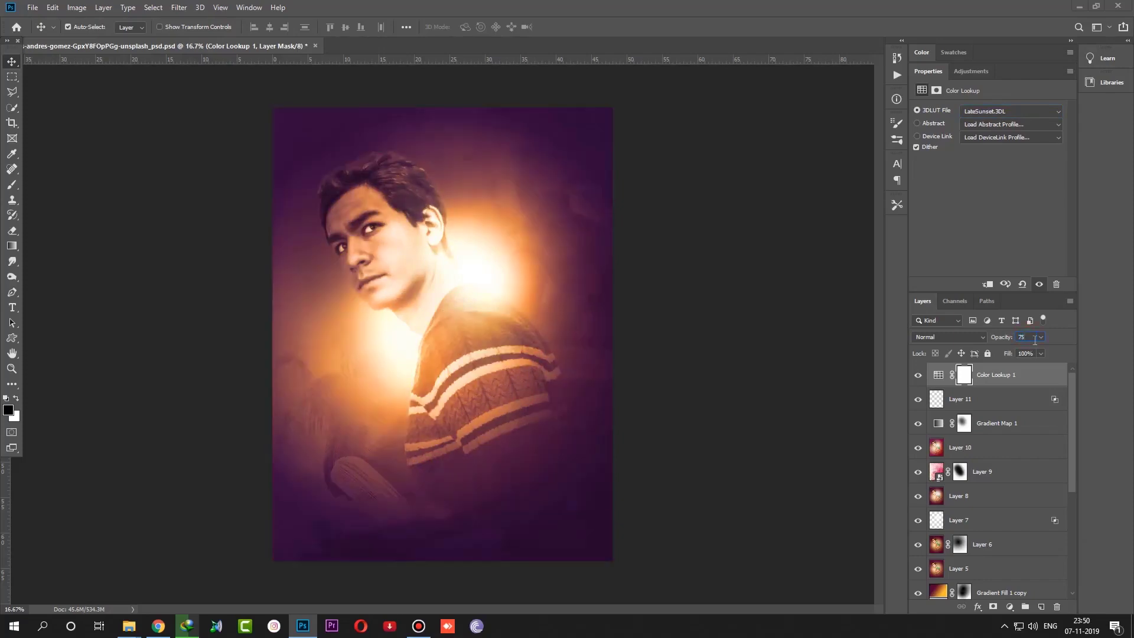
key("Return")
left_click(965, 376)
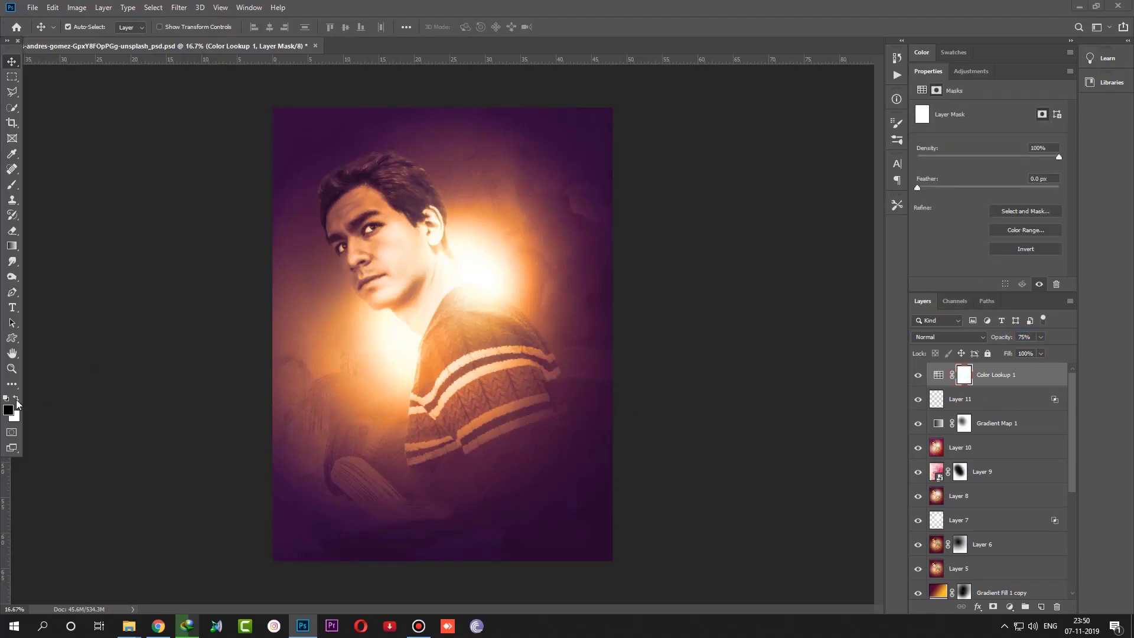
Step: Paint black with a 1000 px soft brush on the Color Lookup mask over the face
left_click(11, 185)
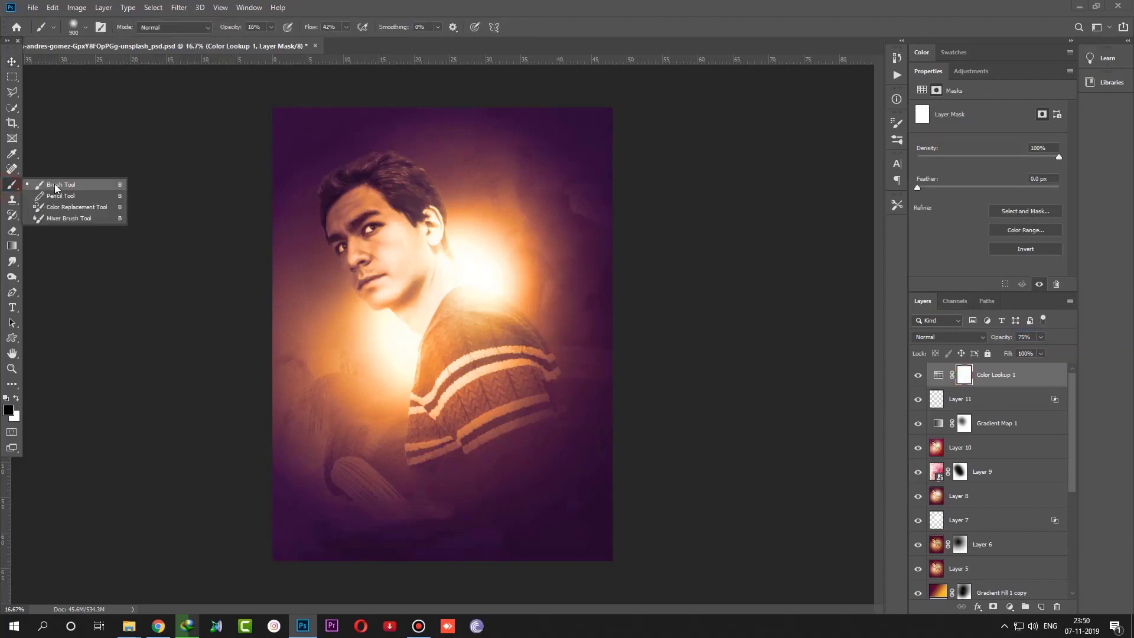
left_click(55, 185)
key("bracketright")
key("bracketright")
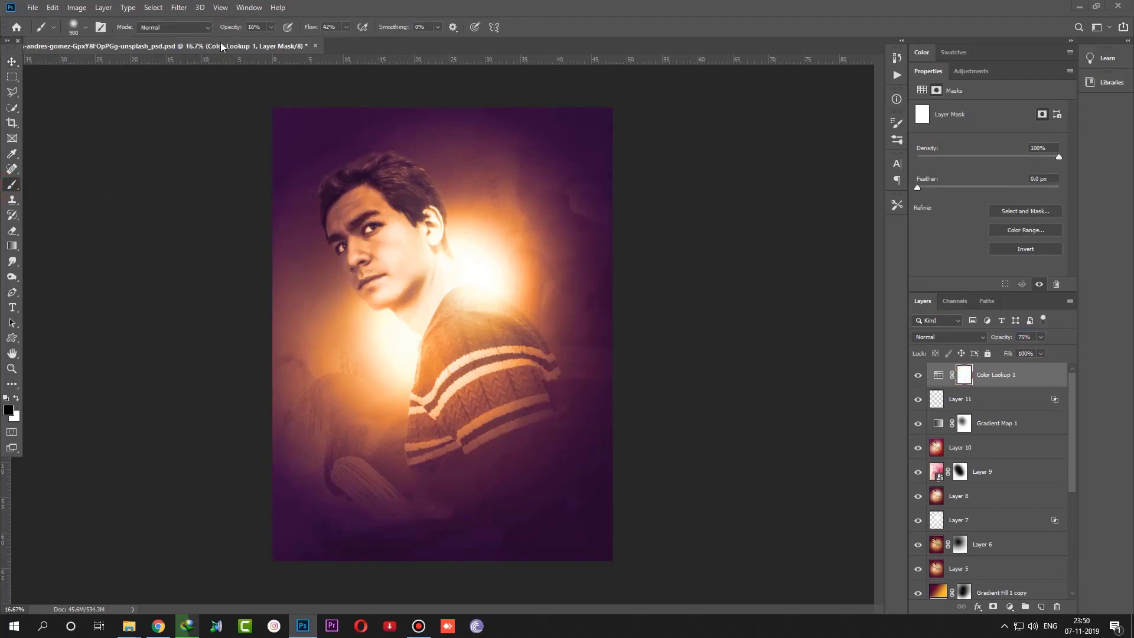
left_click(354, 225)
key("bracketleft")
left_click_drag(395, 296, 372, 227)
Step: Undo the extra mask stroke and switch to the Move tool
key("ctrl+minus")
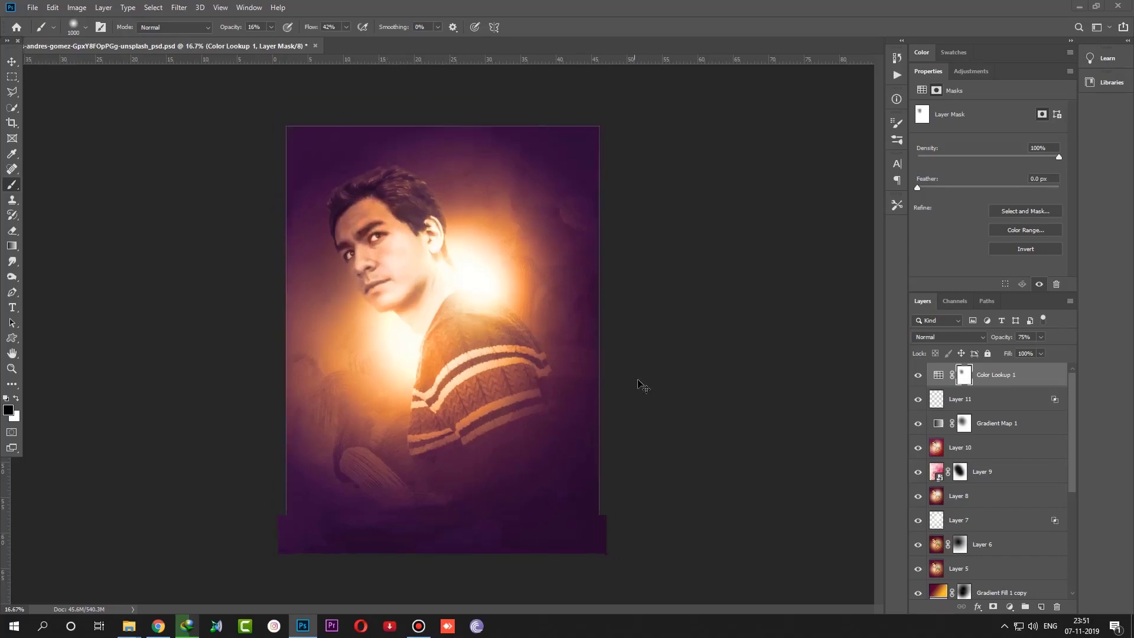
key("ctrl+plus")
key("ctrl+plus")
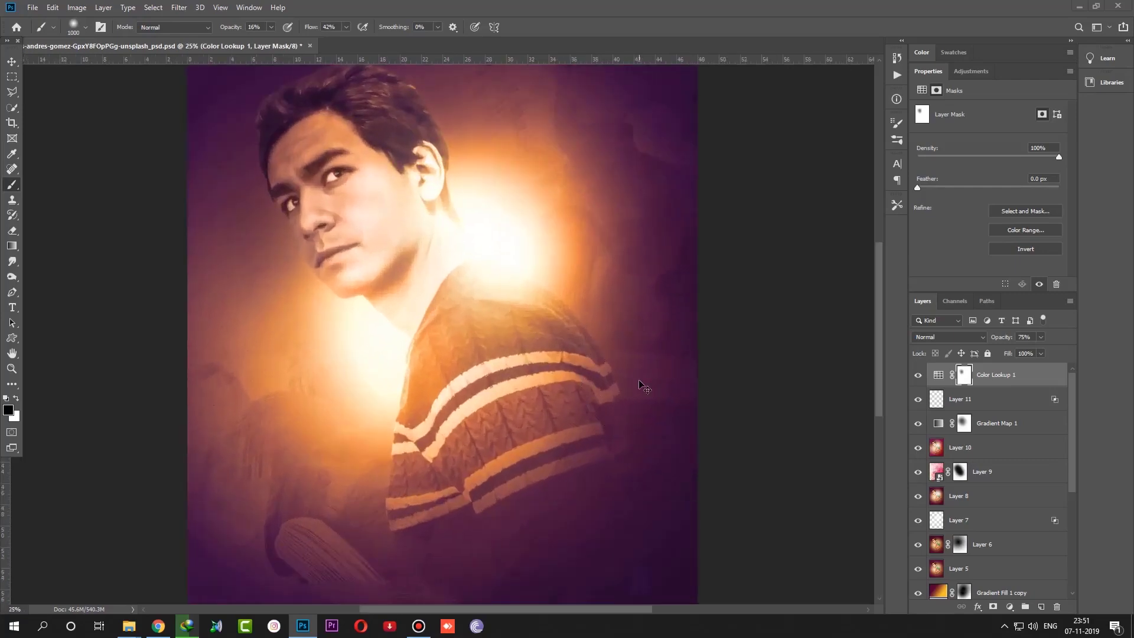
left_click(52, 7)
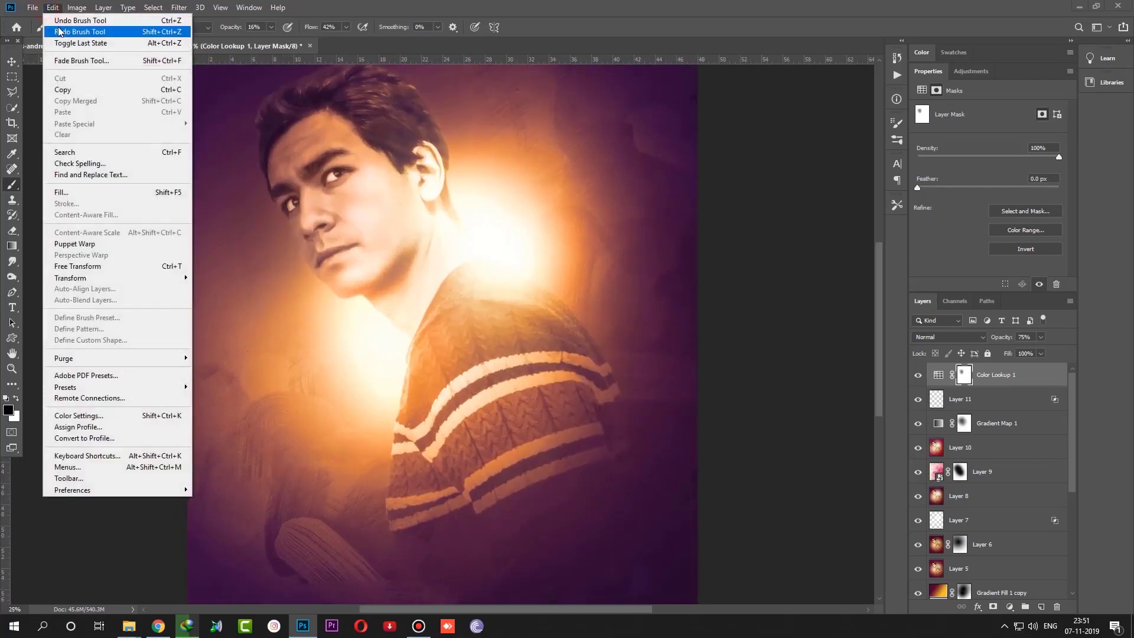
left_click(60, 22)
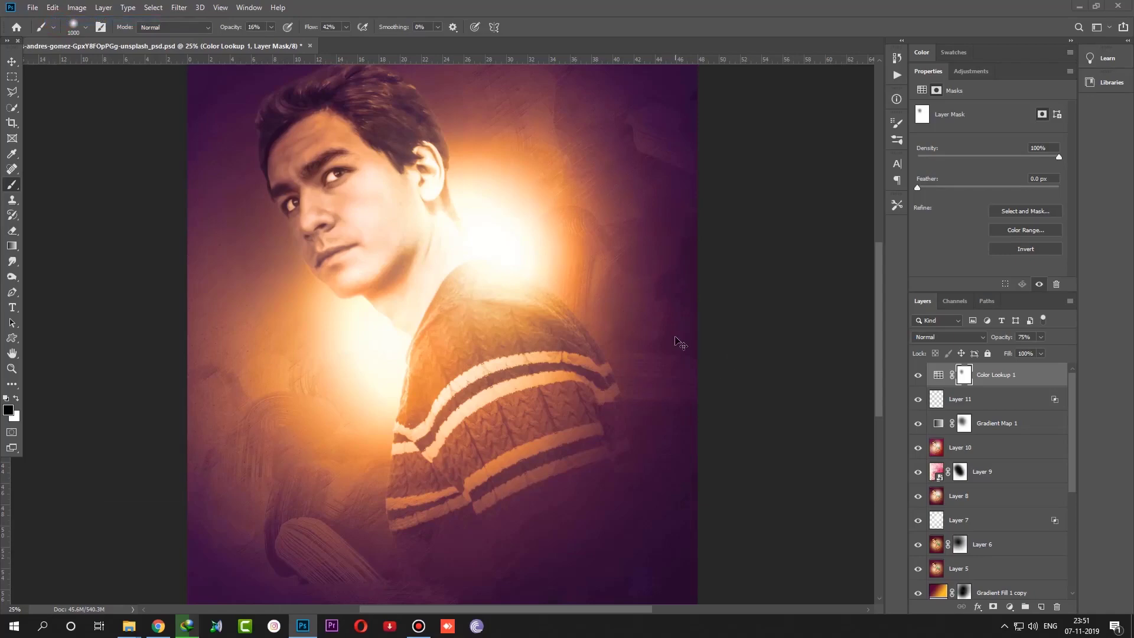
scroll(655, 336, "down", 1)
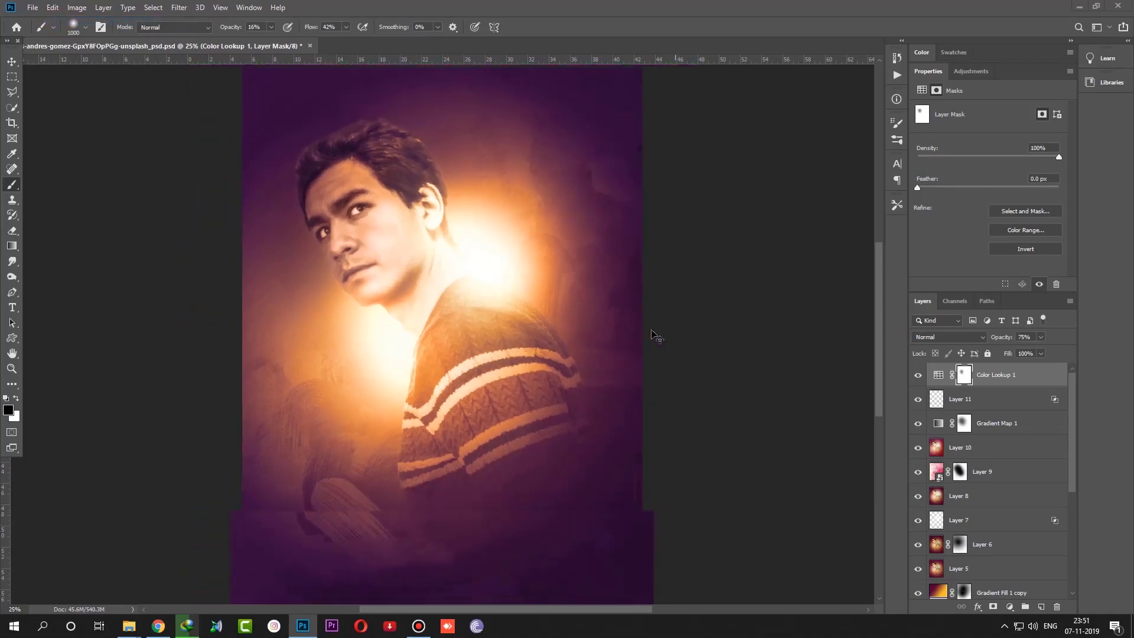
left_click(11, 61)
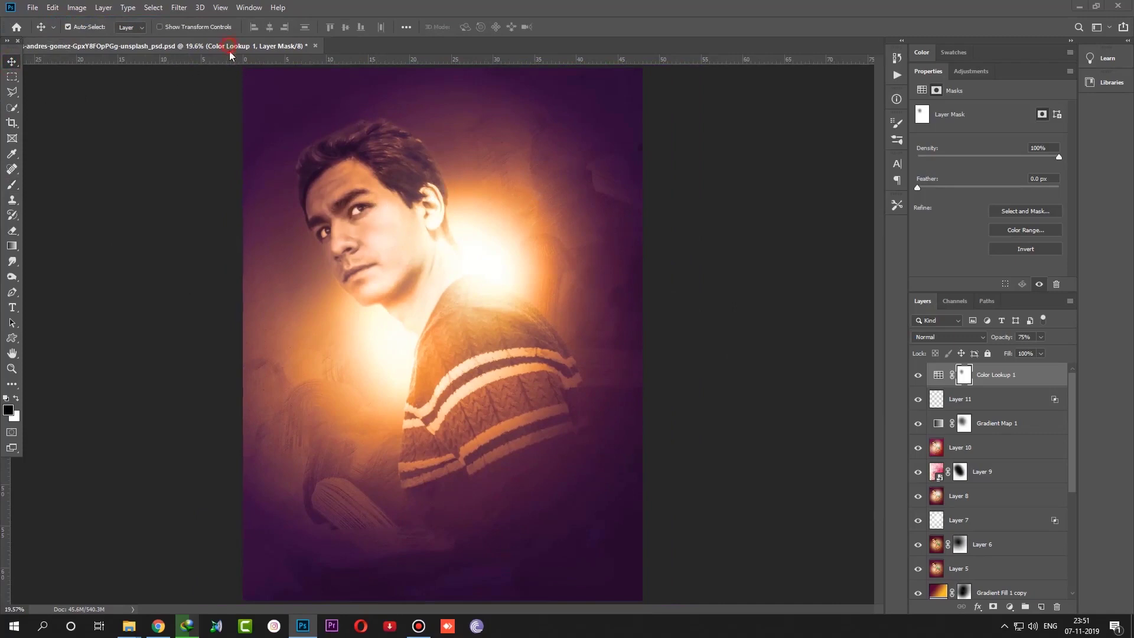
left_click_drag(229, 47, 541, 46)
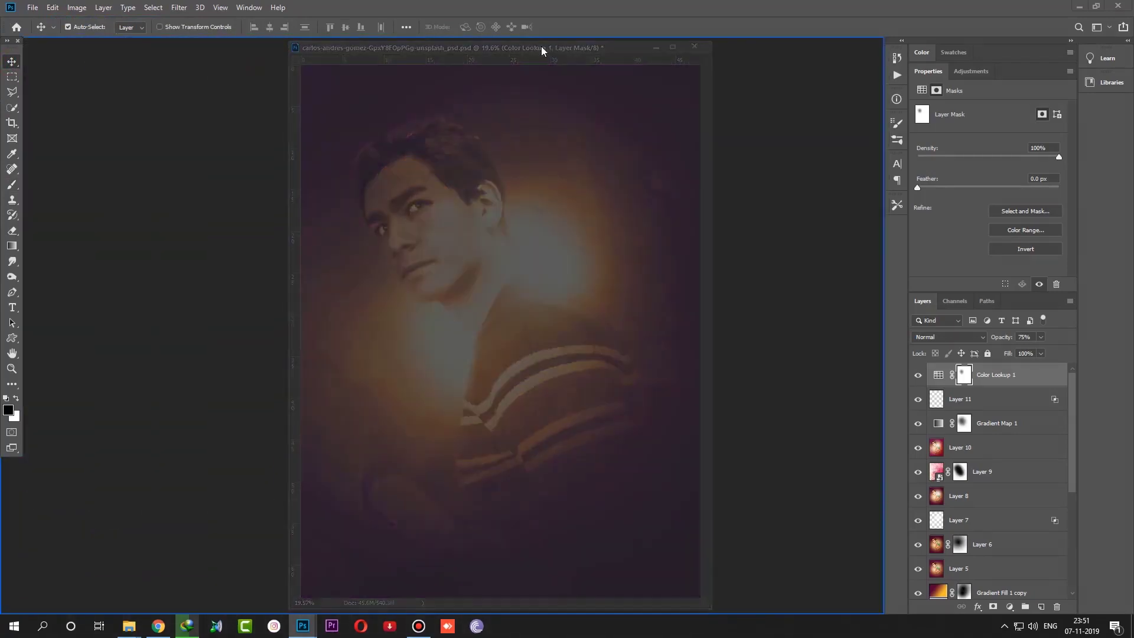
left_click_drag(541, 46, 519, 46)
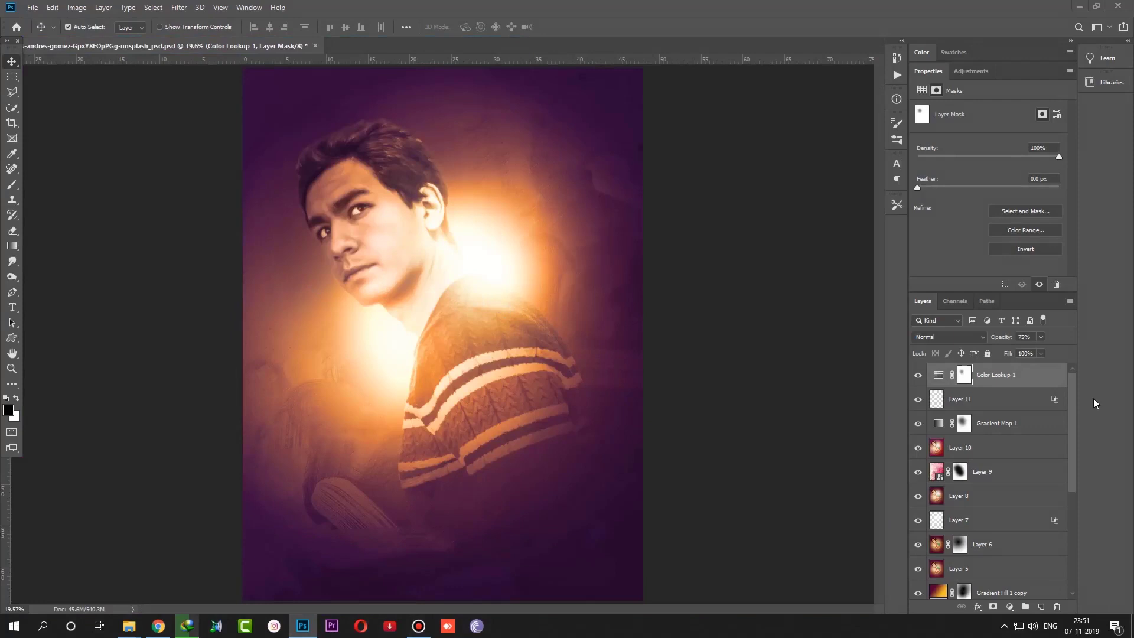
Step: Add a colorized Hue/Saturation layer with Hue 180, Saturation 77 and Lightness -44
left_click(1038, 378)
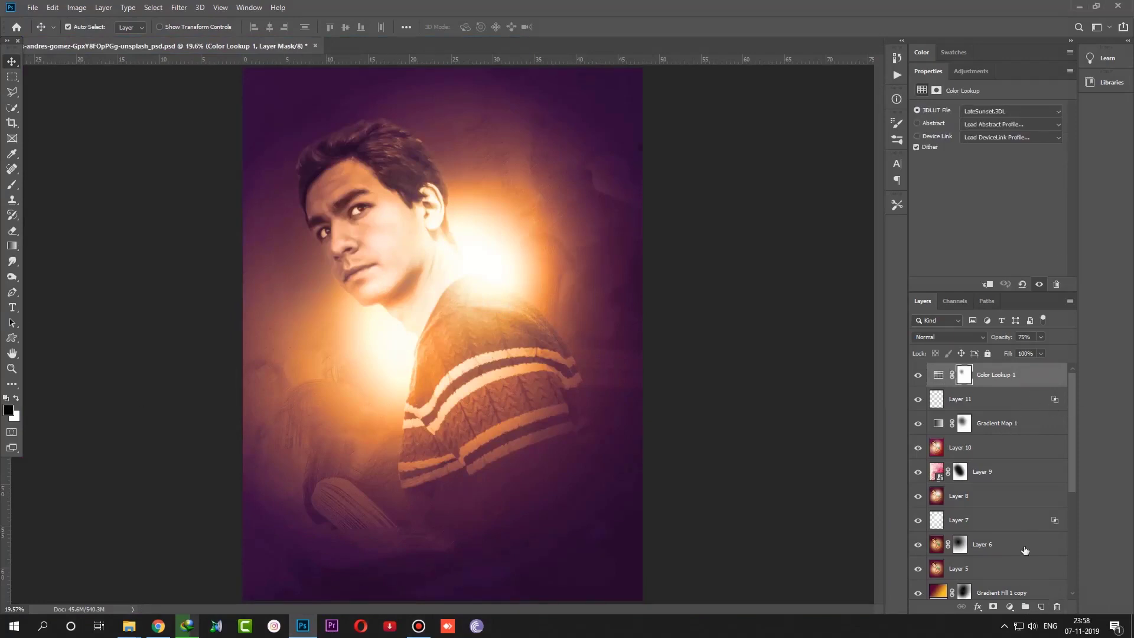
left_click(1011, 608)
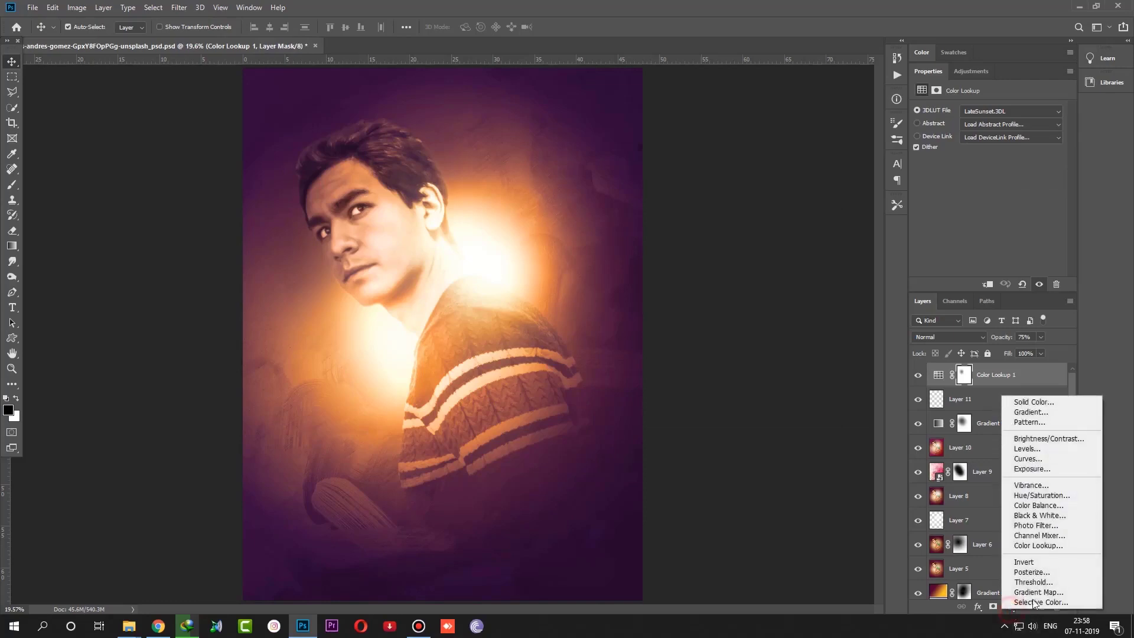
left_click(1043, 495)
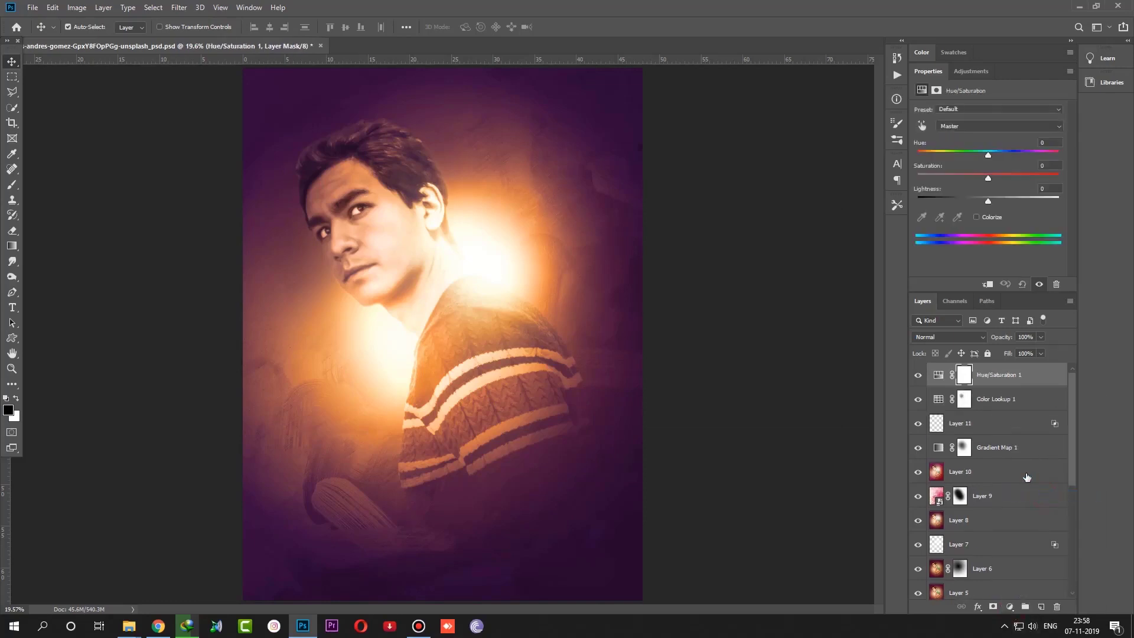
left_click(964, 124)
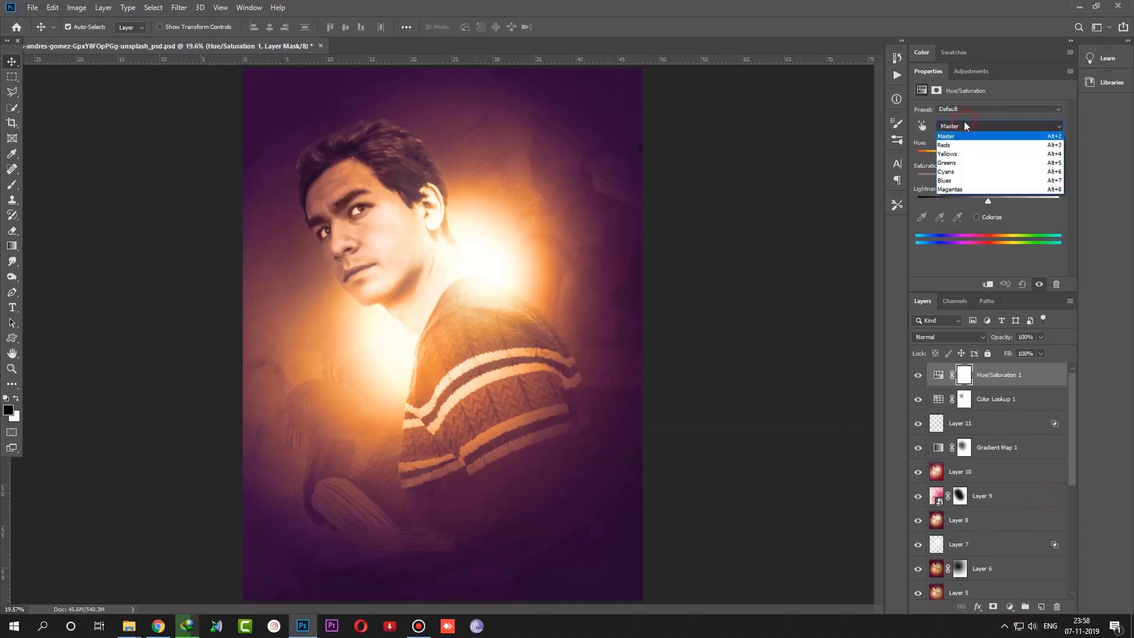
left_click(977, 217)
left_click_drag(979, 151, 991, 151)
left_click_drag(989, 201, 952, 201)
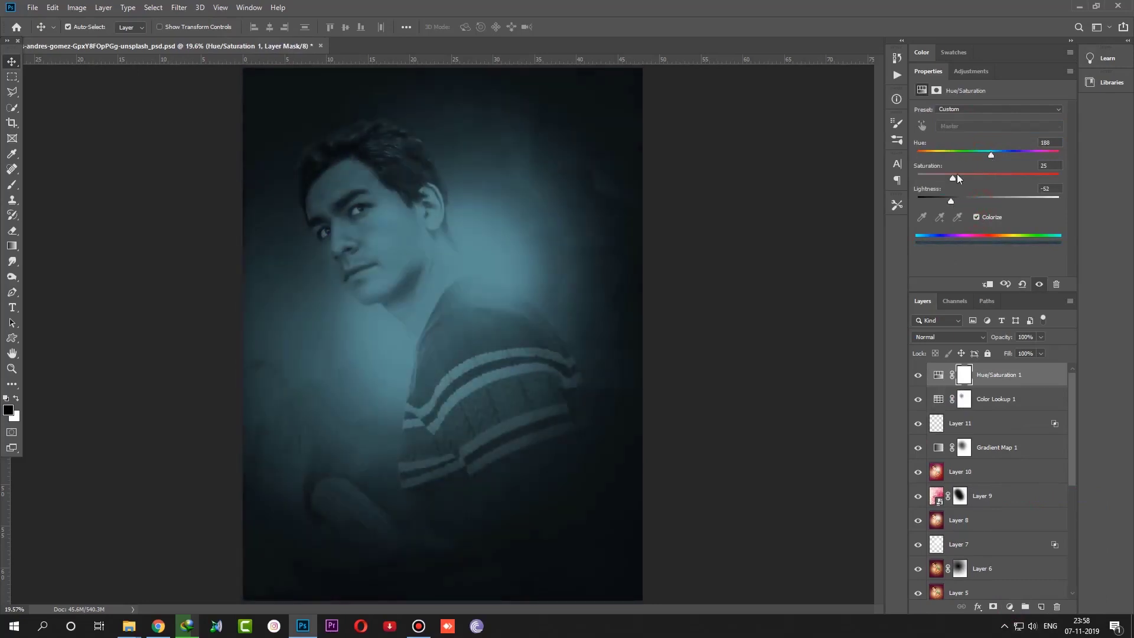
left_click_drag(994, 154, 1046, 178)
left_click_drag(944, 202, 956, 199)
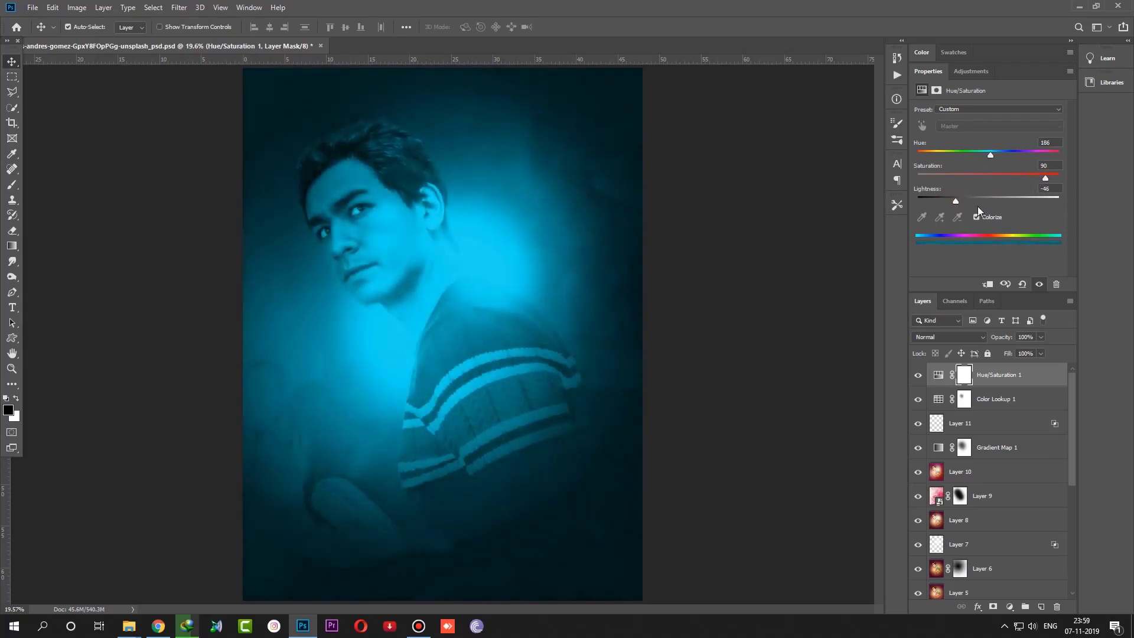
Step: Blend the Hue/Saturation layer as Overlay and fine-tune its hue and lightness
left_click(1034, 382)
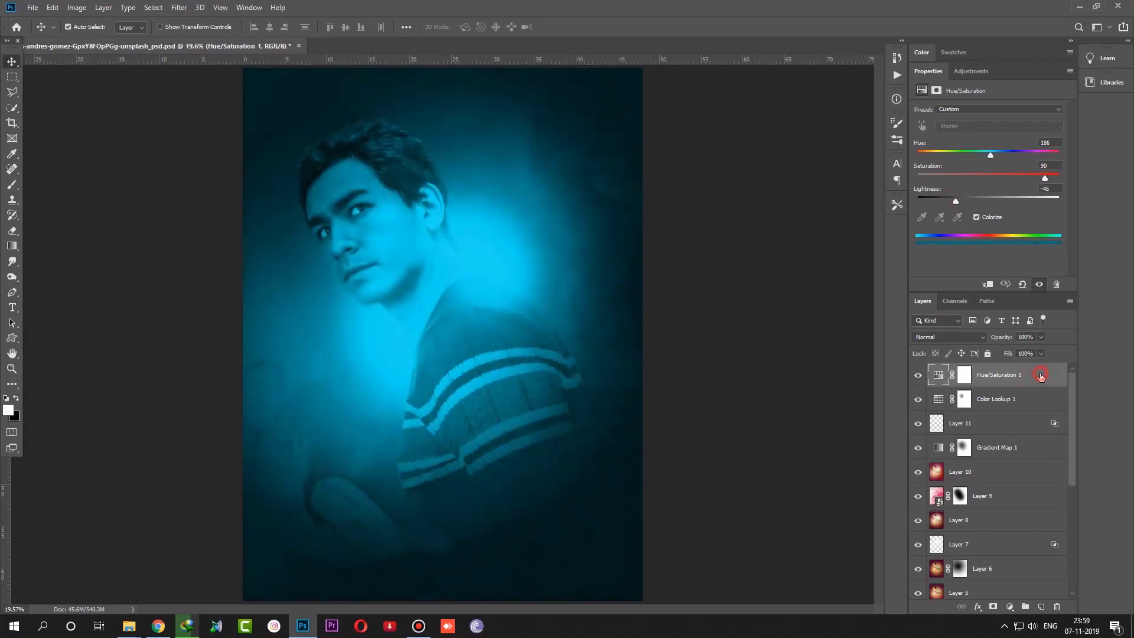
double_click(1041, 375)
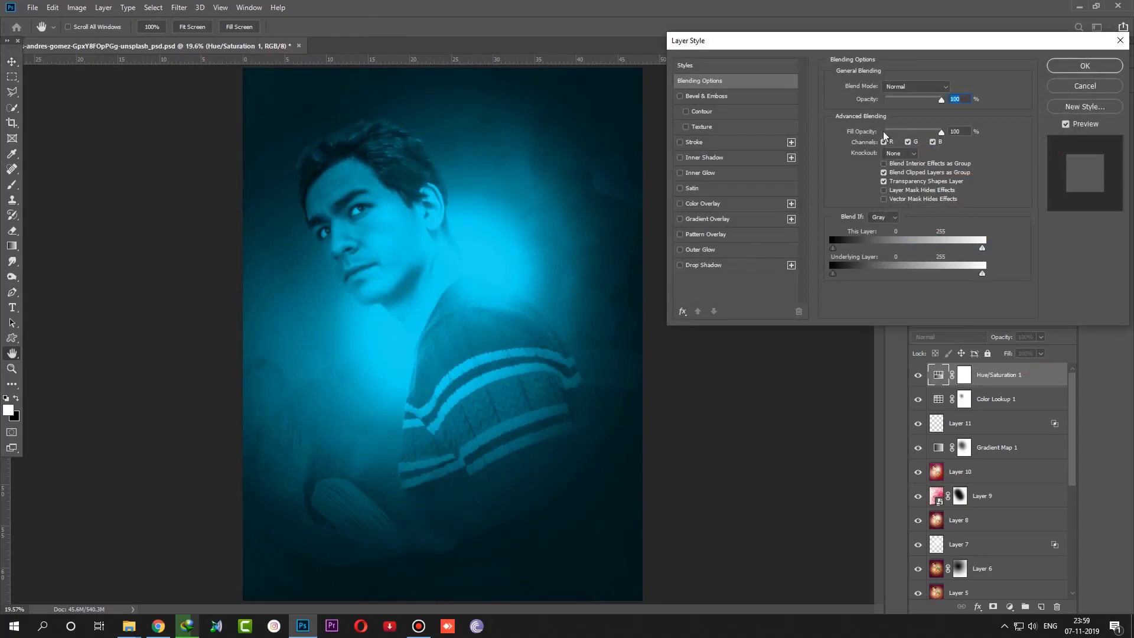
left_click(1075, 88)
left_click(945, 337)
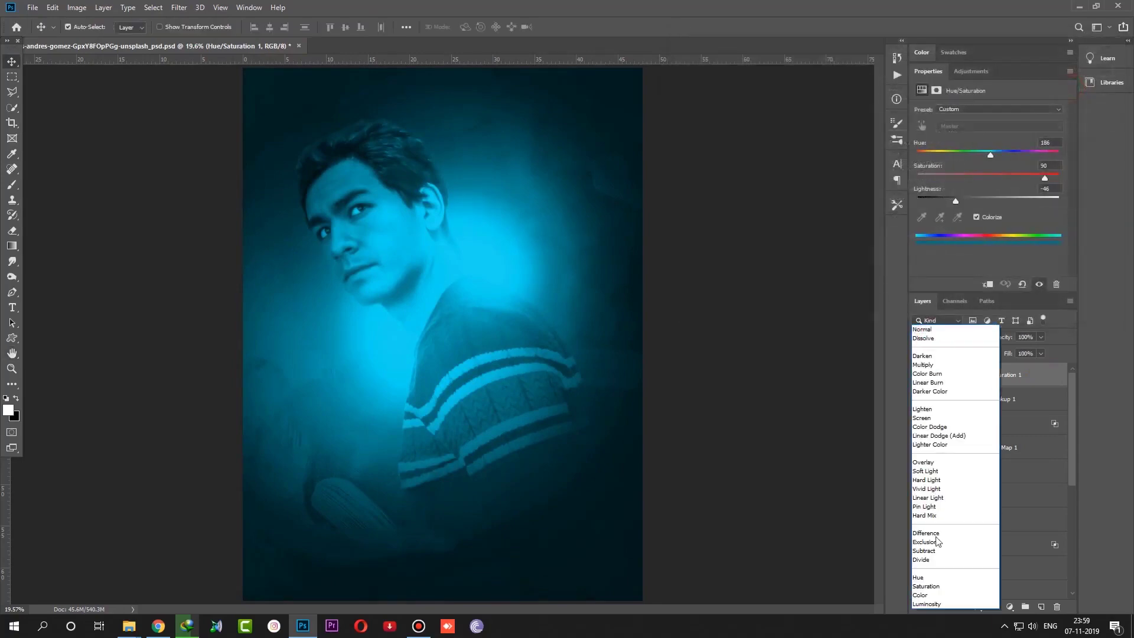
left_click(925, 462)
mouse_move(992, 155)
left_mouse_down()
mouse_move(955, 154)
mouse_move(989, 167)
left_mouse_up()
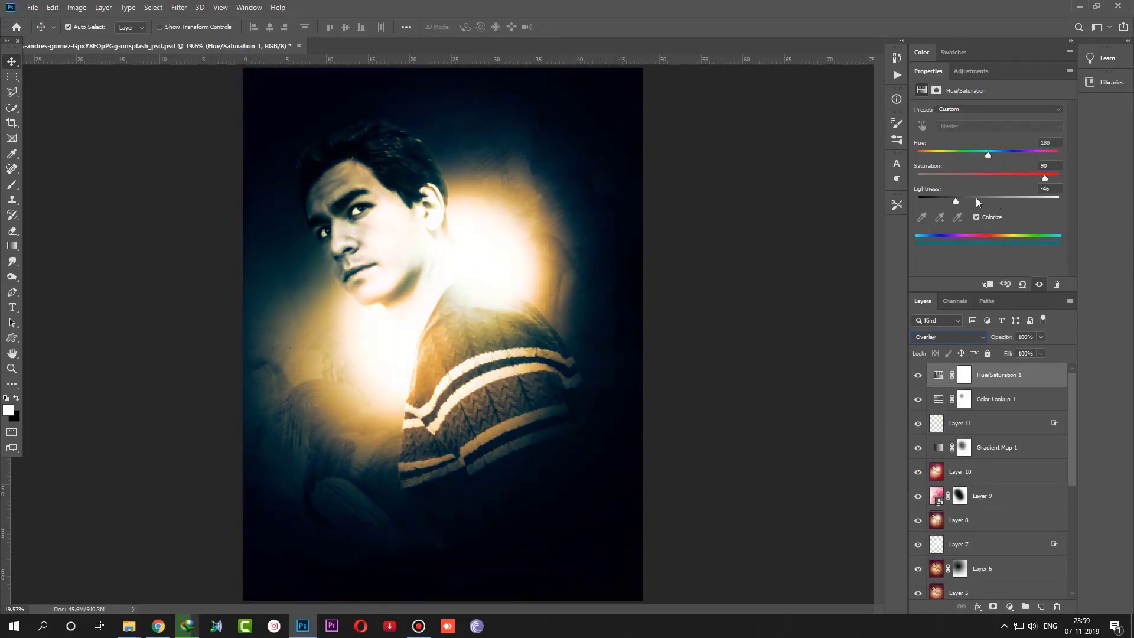
left_click_drag(956, 201, 1020, 175)
left_click(1010, 607)
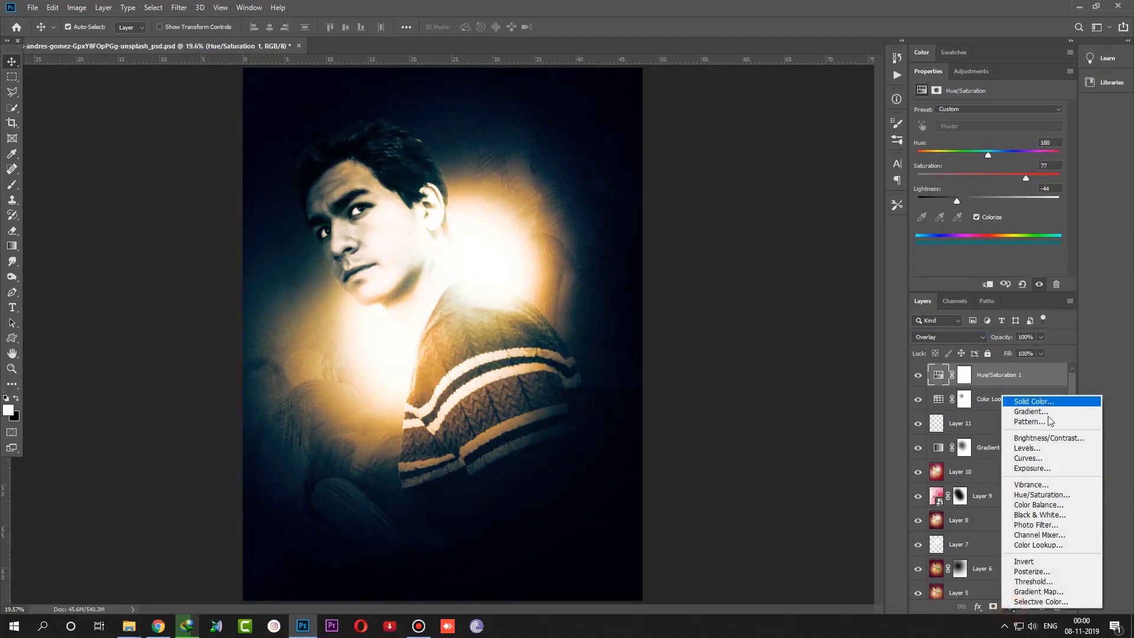
left_click(1043, 601)
left_click(945, 337)
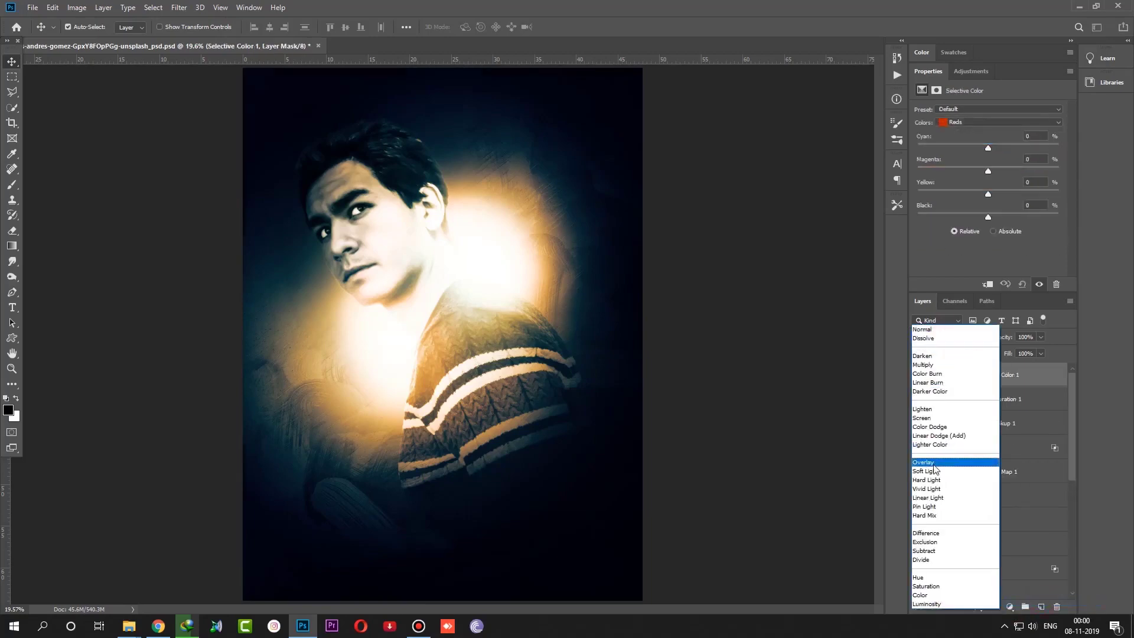
left_click(921, 595)
left_click(1030, 376)
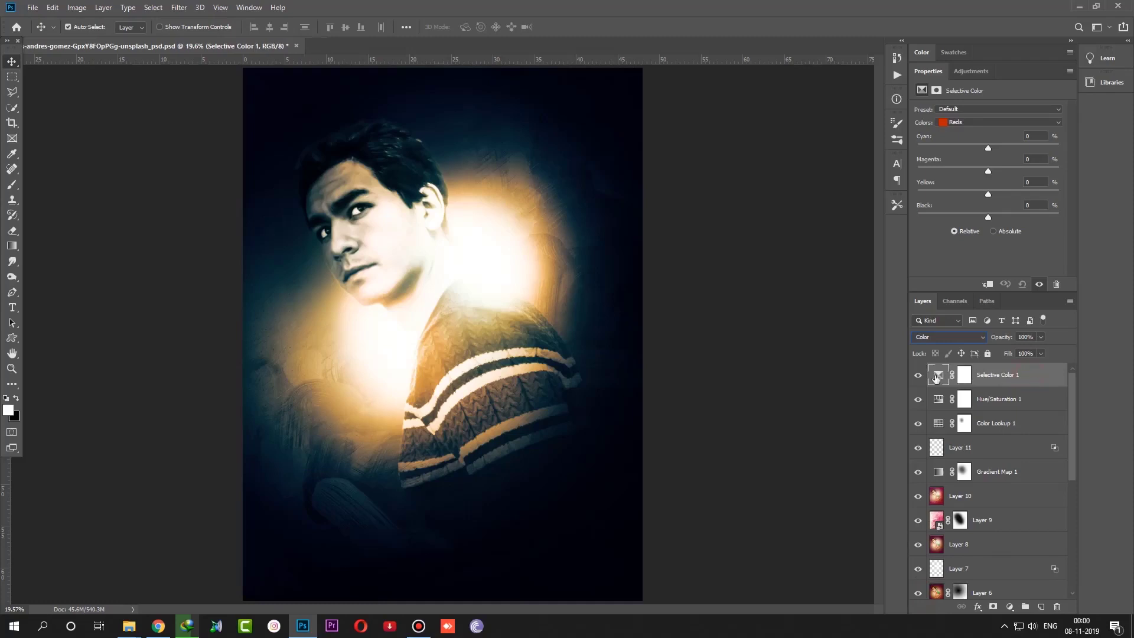
left_click(970, 121)
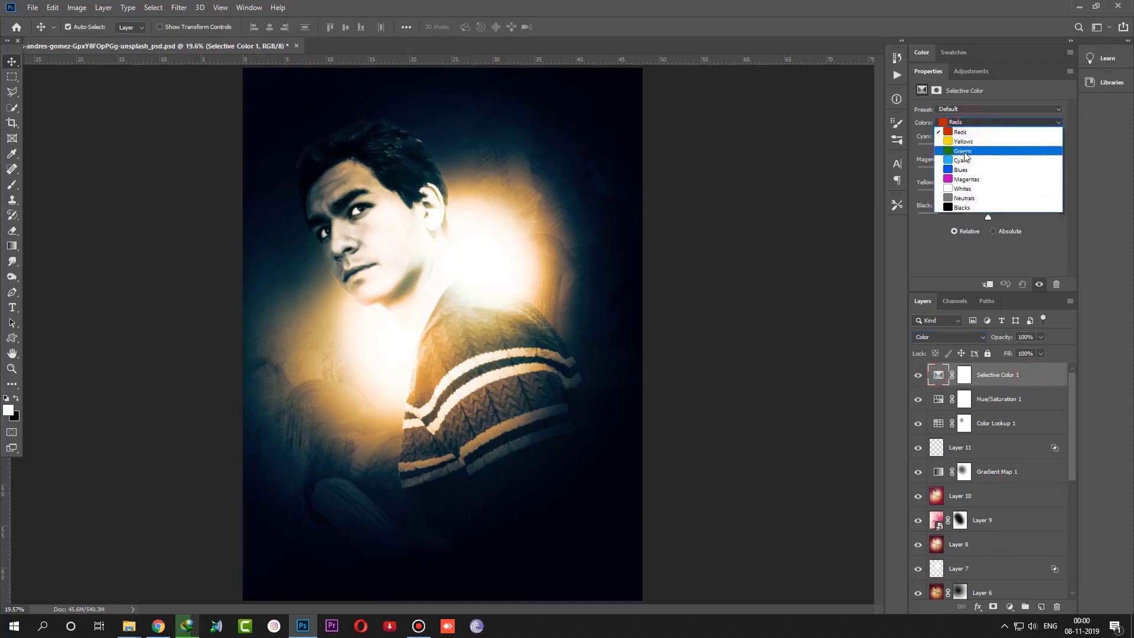
left_click(975, 145)
mouse_move(989, 146)
left_mouse_down()
mouse_move(1019, 147)
mouse_move(920, 146)
mouse_move(1069, 146)
left_mouse_up()
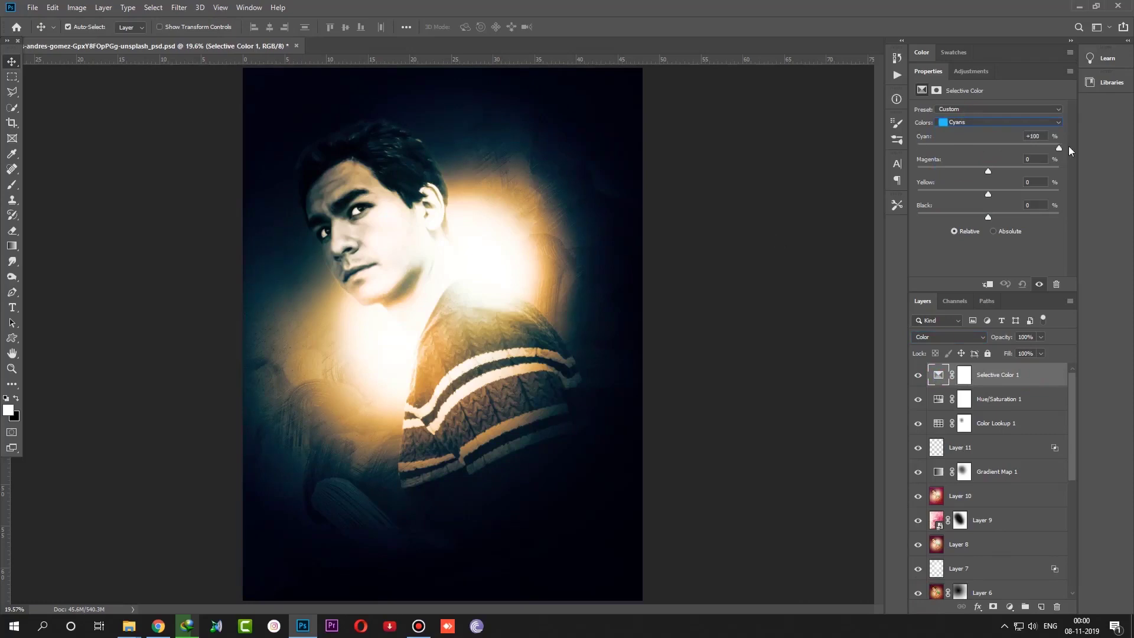
left_click(1037, 169)
mouse_move(991, 195)
left_mouse_down()
mouse_move(935, 192)
mouse_move(1033, 194)
mouse_move(918, 217)
left_mouse_up()
left_click_drag(946, 378, 1057, 607)
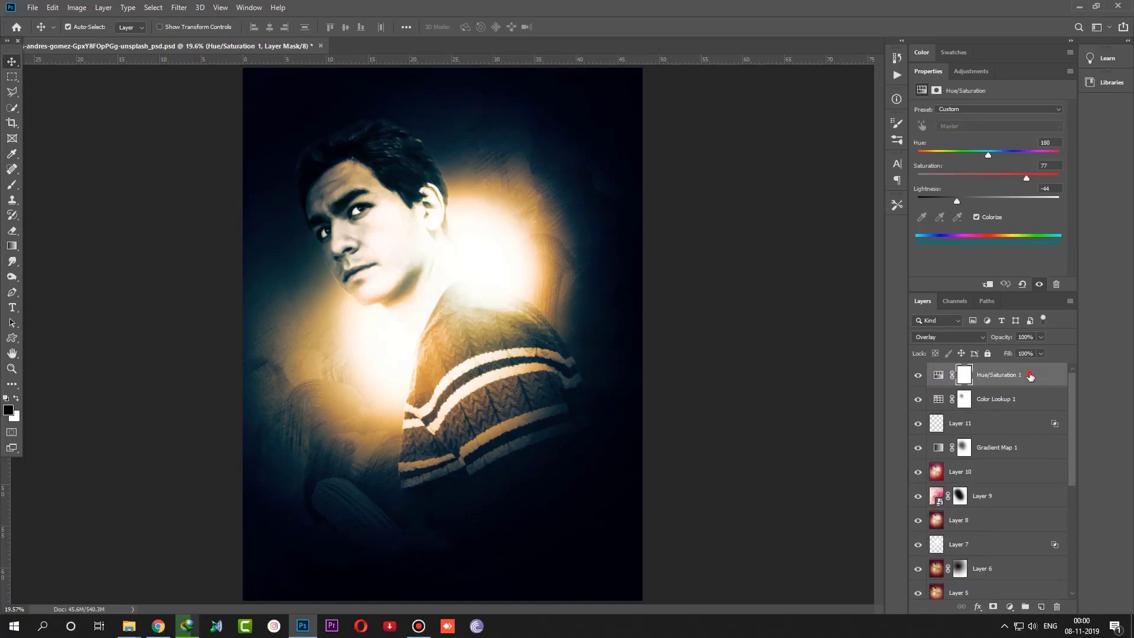
Step: Reselect Hue/Saturation 1, compare it on and off, and set its opacity to 75%
left_click(1027, 401)
left_click(1043, 376)
left_click(964, 376)
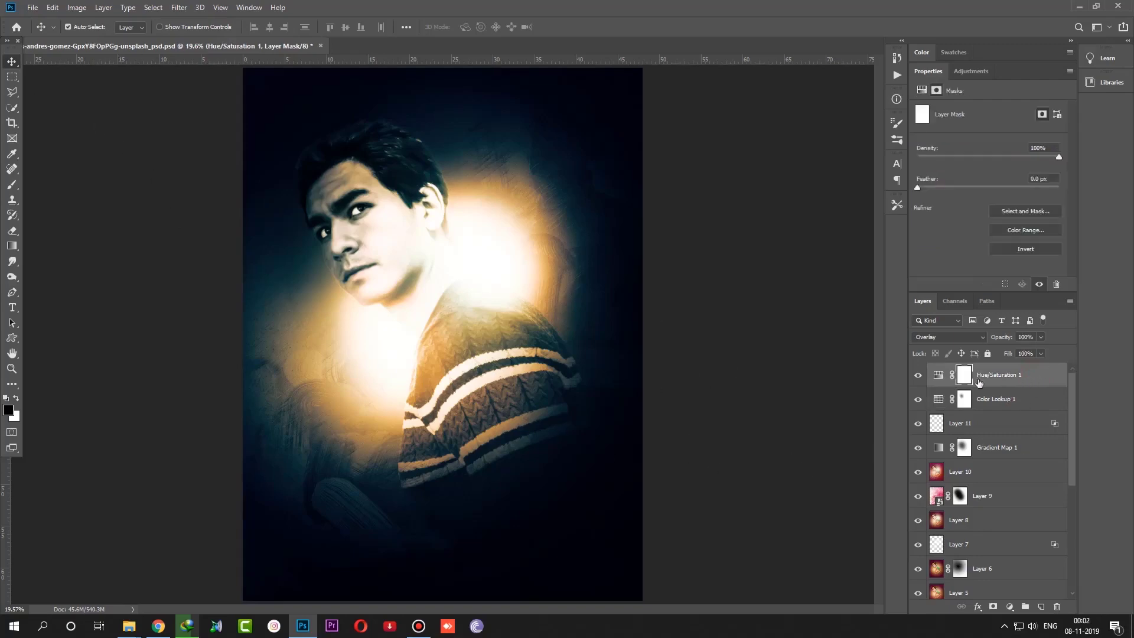
left_click(918, 376)
left_click(919, 376)
left_click(939, 375)
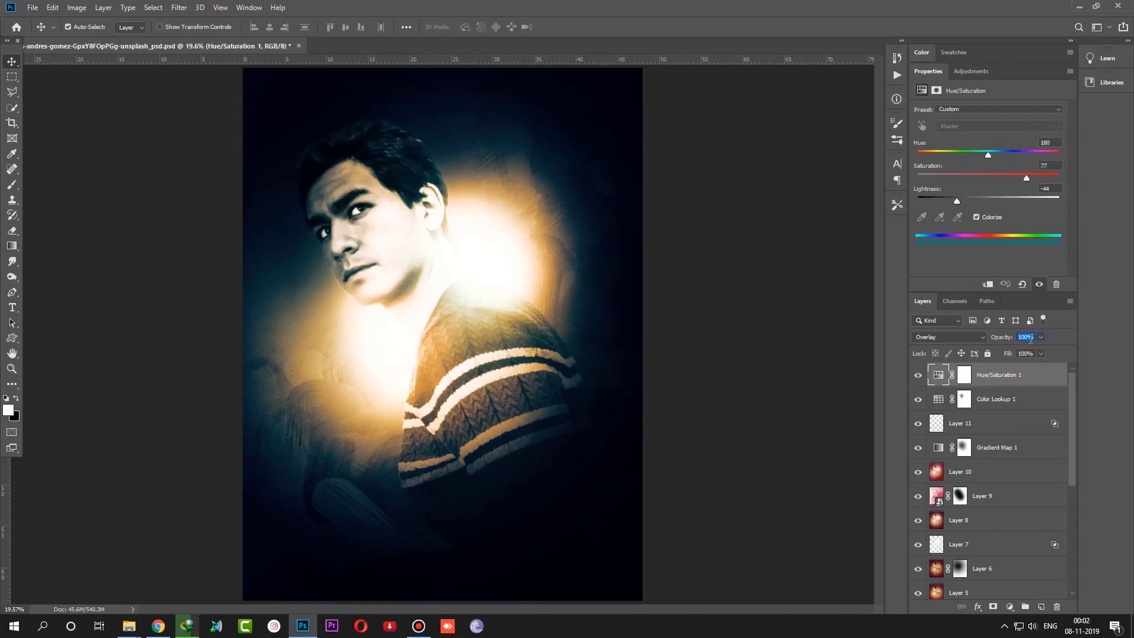
type("75")
key("Return")
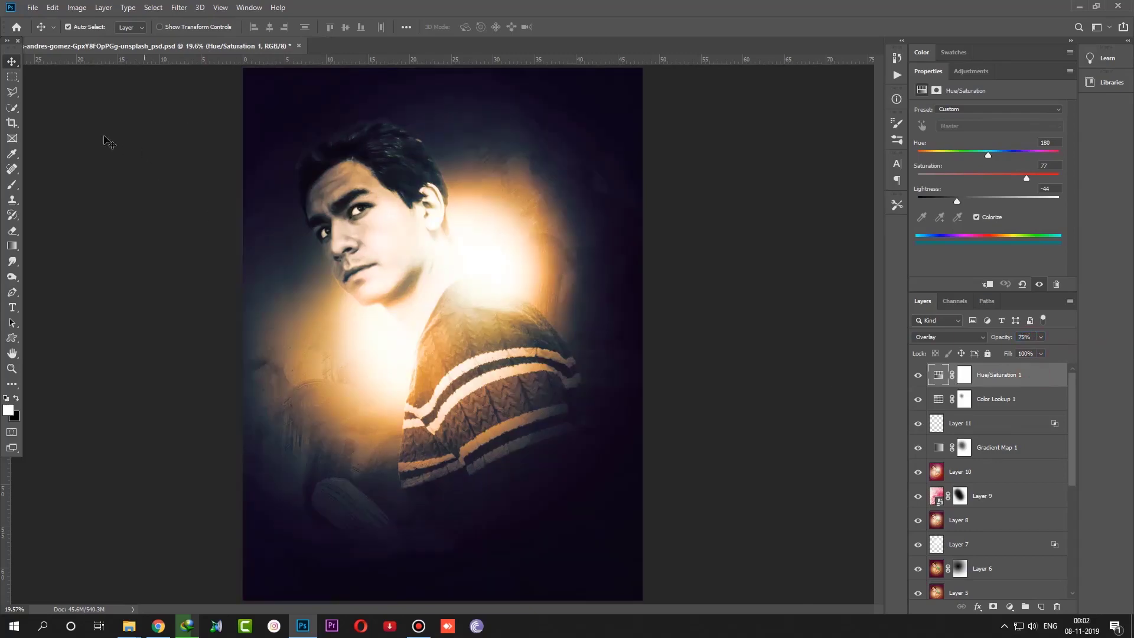
left_click_drag(95, 48, 439, 69)
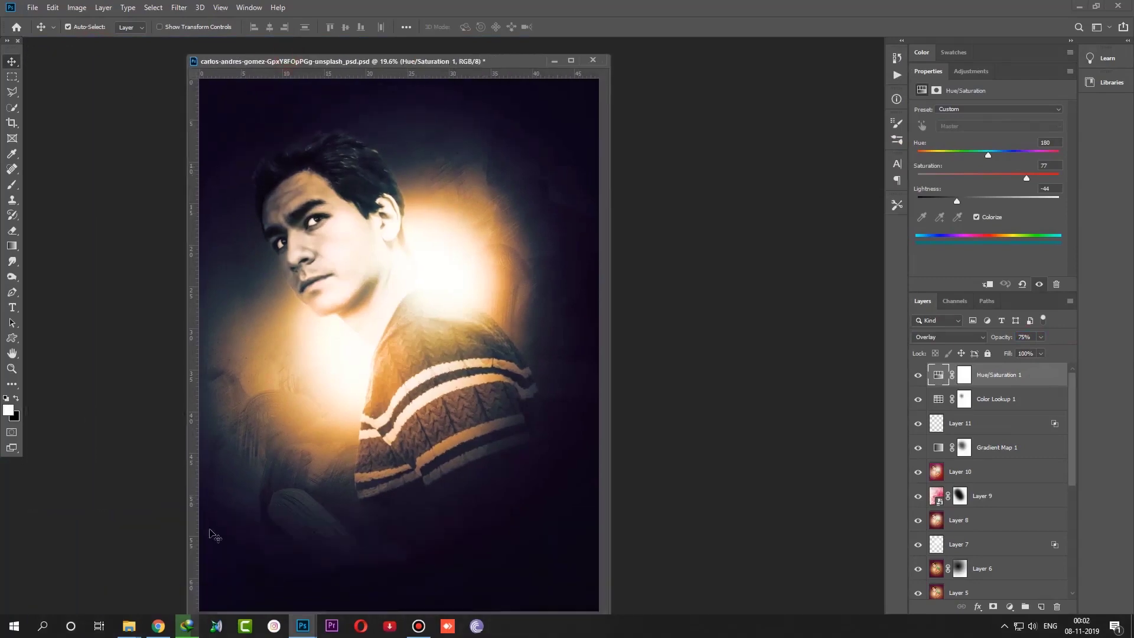
Step: Float the portrait window and open Untitled-1asa.psd with the DISMISSED title
left_click_drag(411, 64, 473, 72)
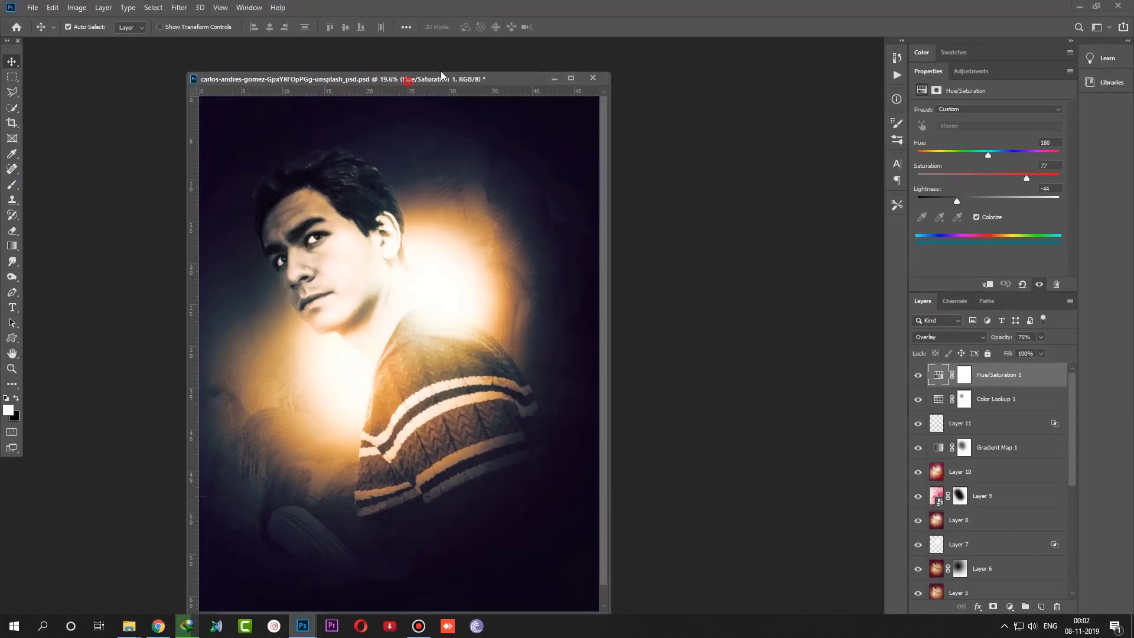
left_click_drag(436, 79, 483, 61)
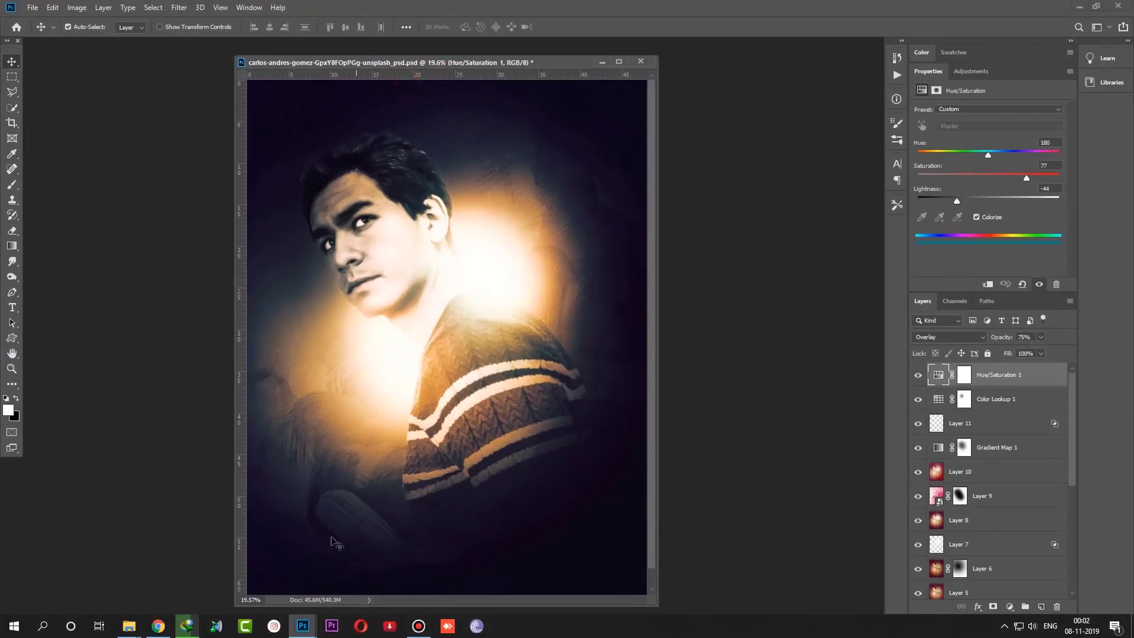
left_click(33, 8)
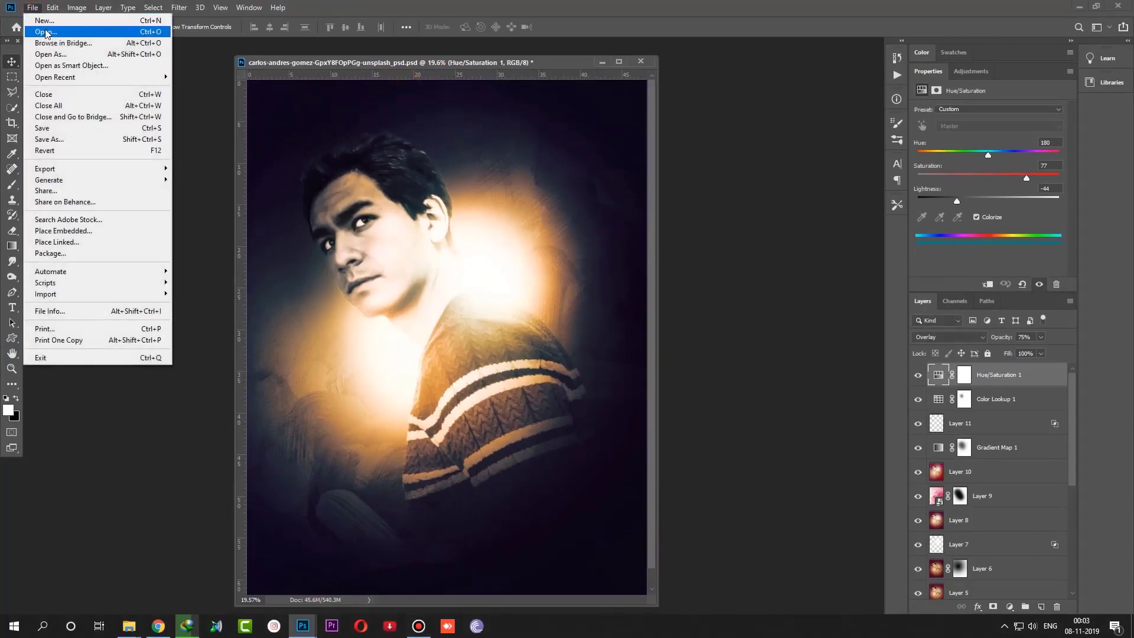
left_click(46, 33)
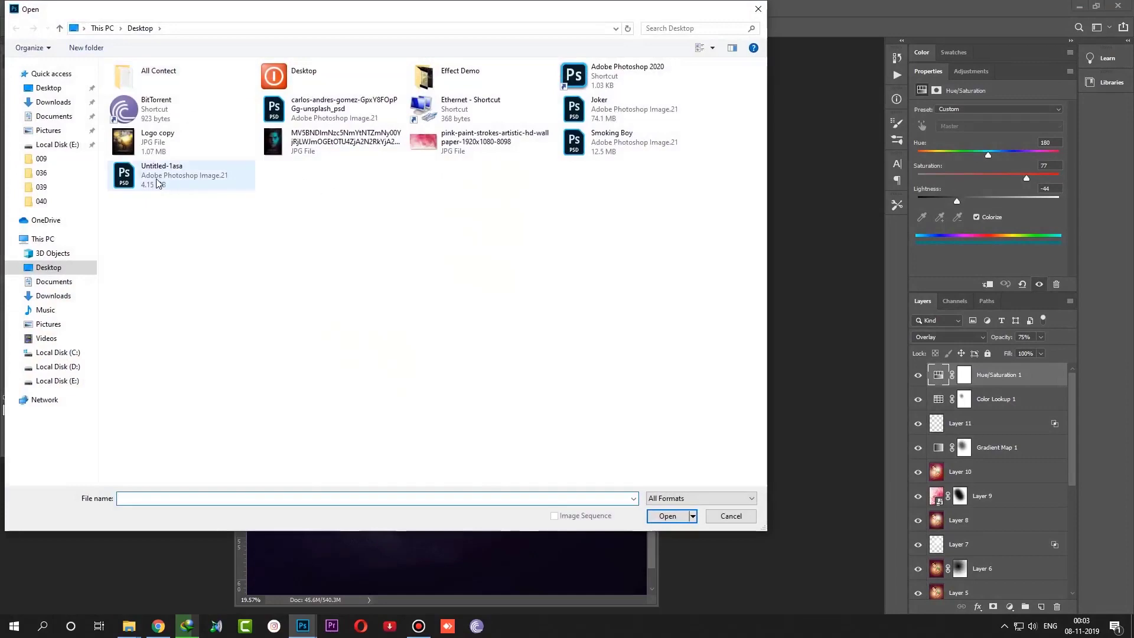
double_click(158, 184)
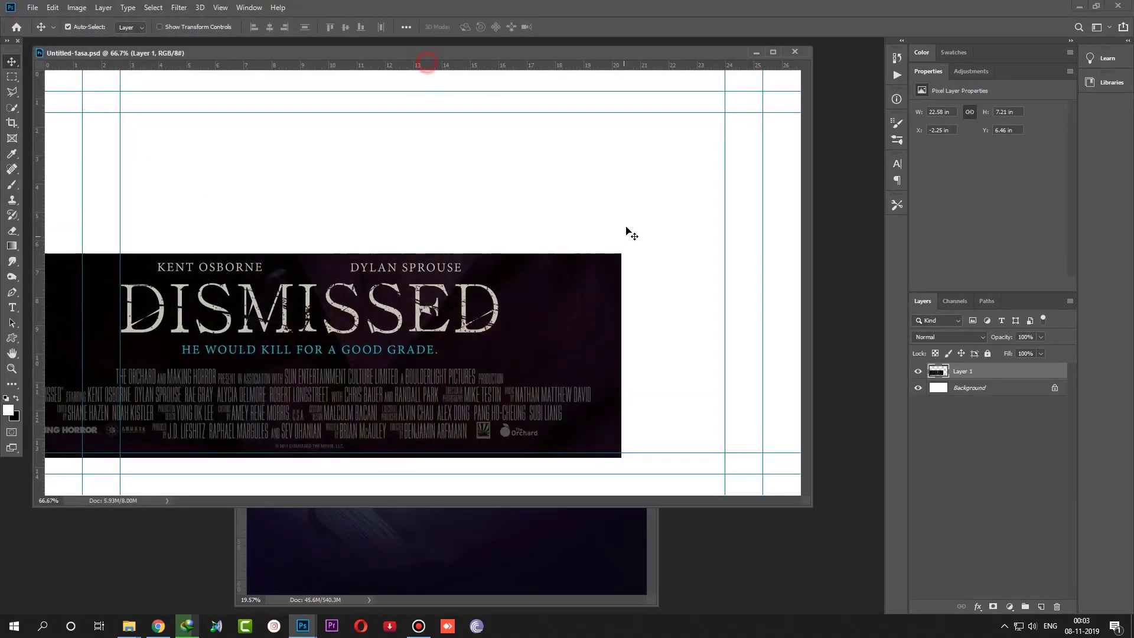
Step: Drag the DISMISSED title block into the portrait and close the source file
mouse_move(526, 57)
left_mouse_down()
mouse_move(488, 334)
mouse_move(462, 257)
left_mouse_up()
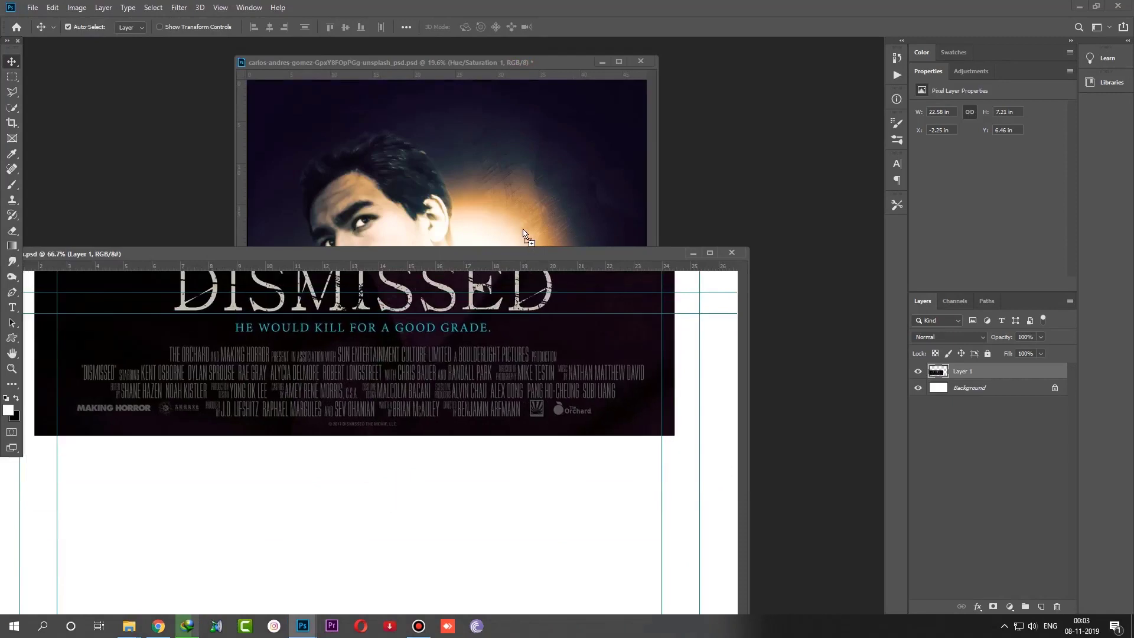
mouse_move(443, 513)
left_mouse_down()
mouse_move(532, 240)
mouse_move(485, 513)
mouse_move(441, 514)
left_mouse_up()
left_click(732, 253)
right_click(464, 241)
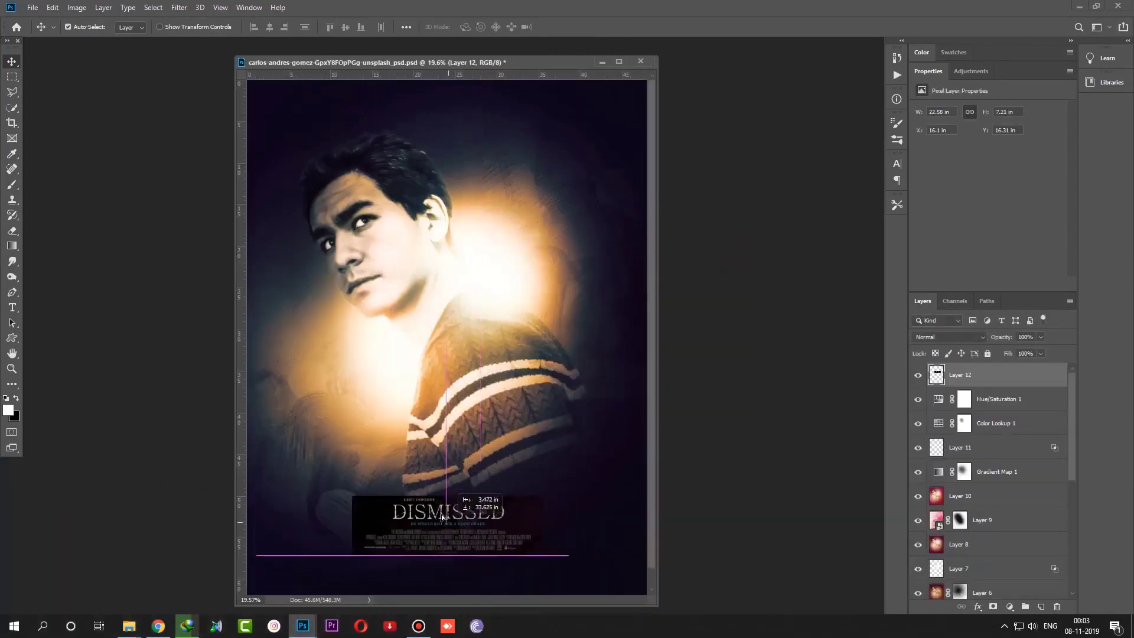
Step: Enlarge the DISMISSED title block with Free Transform
key("ctrl+t")
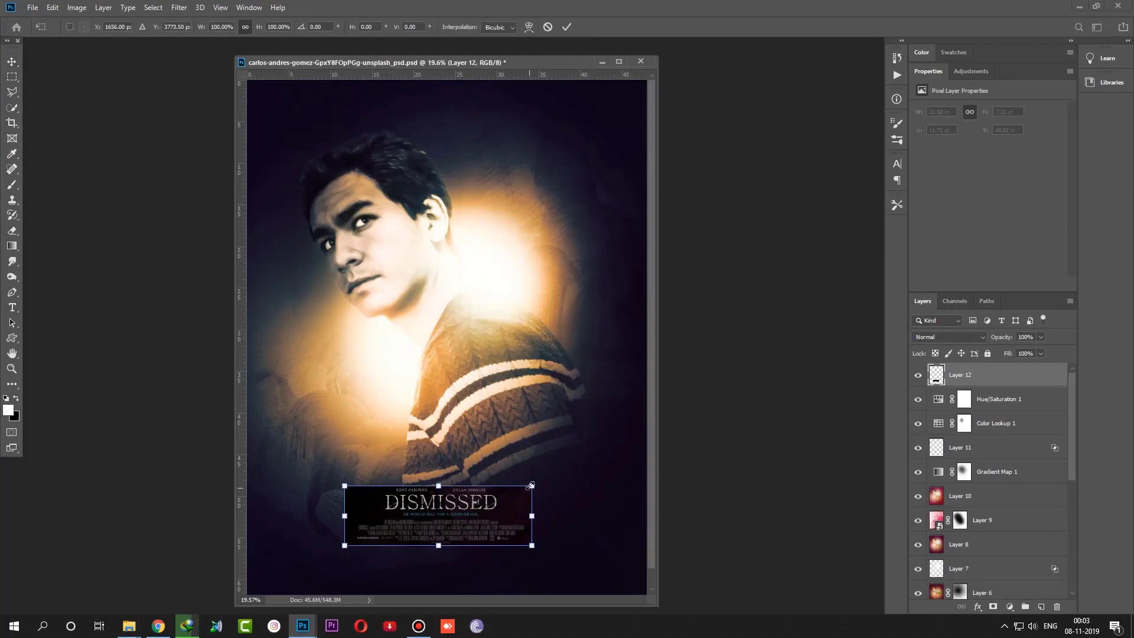
left_click_drag(532, 486, 595, 466)
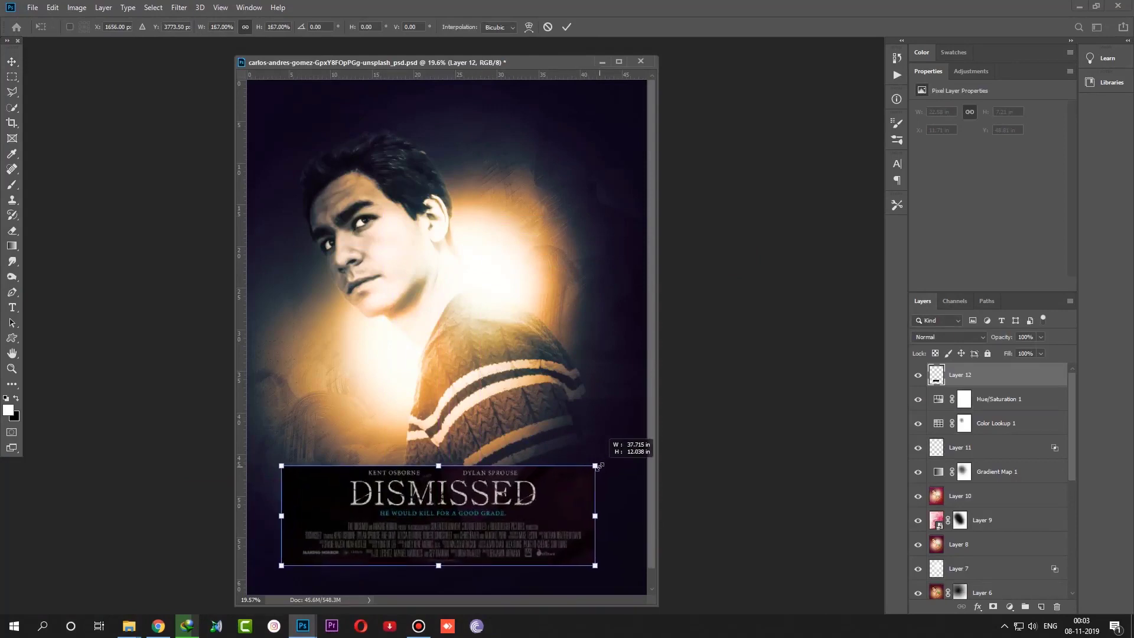
left_click_drag(519, 534, 530, 530)
key("Return")
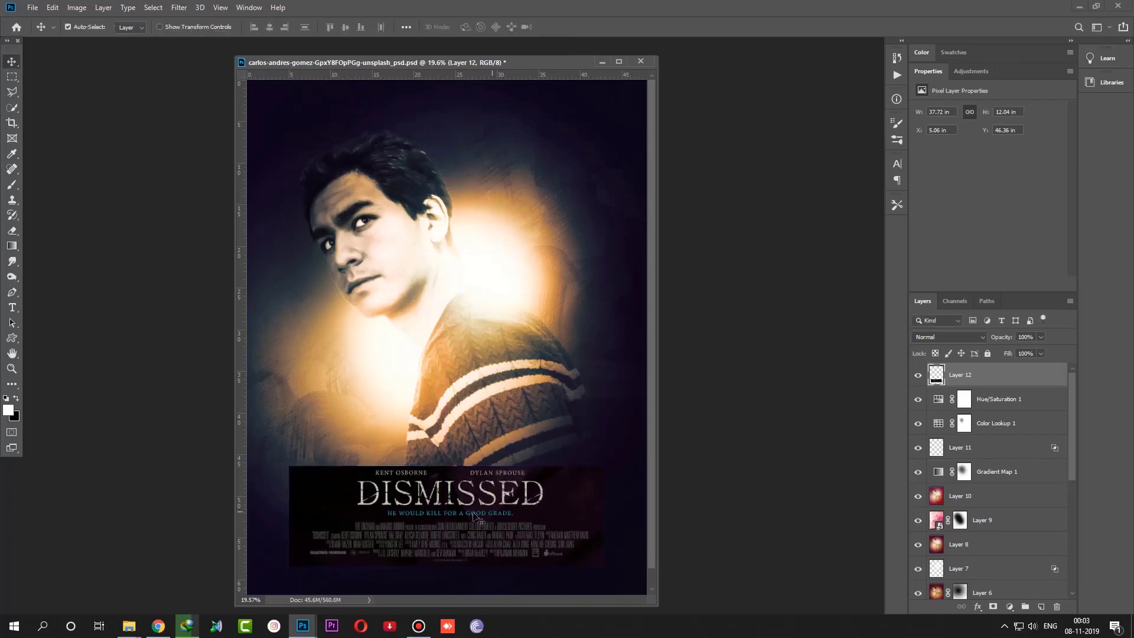
Step: Set Layer 12's blend mode to Screen after trying Lighten
left_click(945, 336)
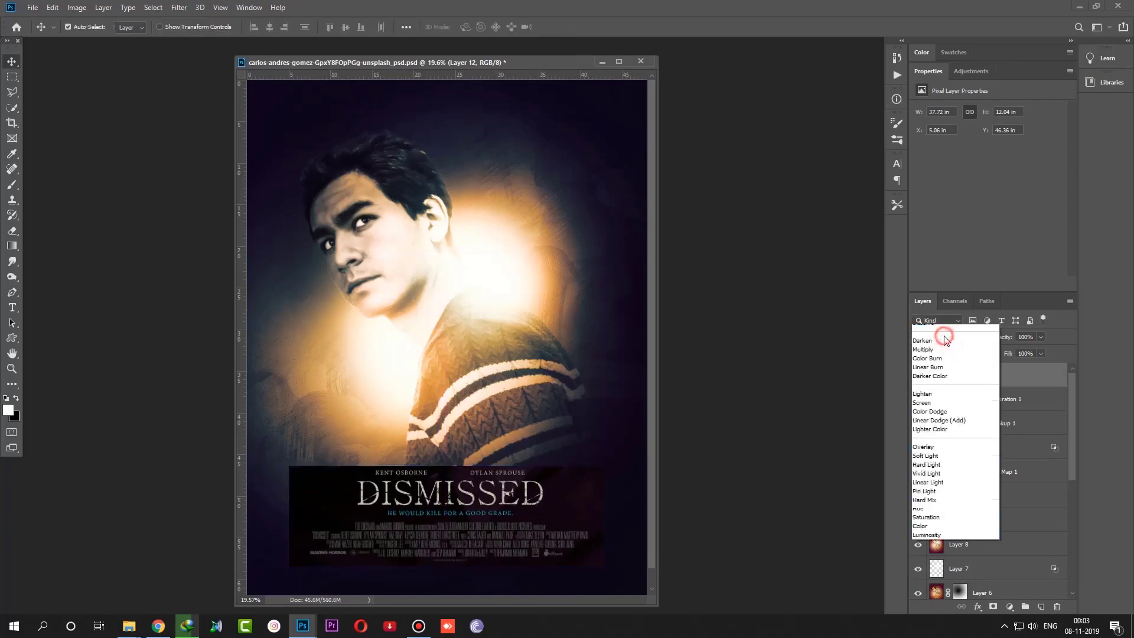
left_click(931, 410)
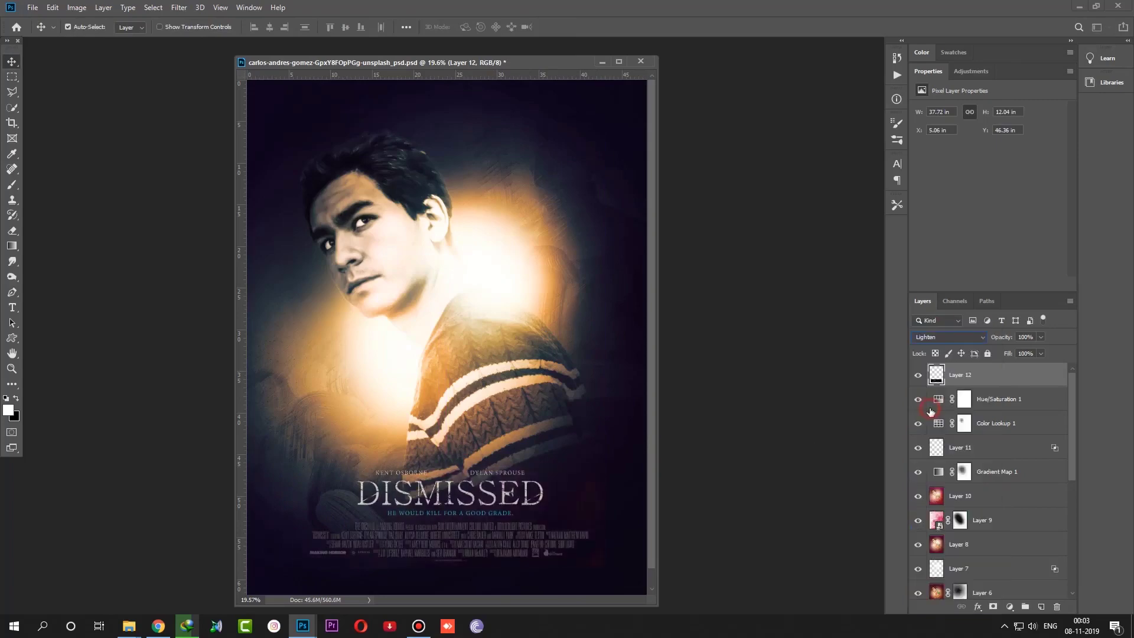
left_click(948, 337)
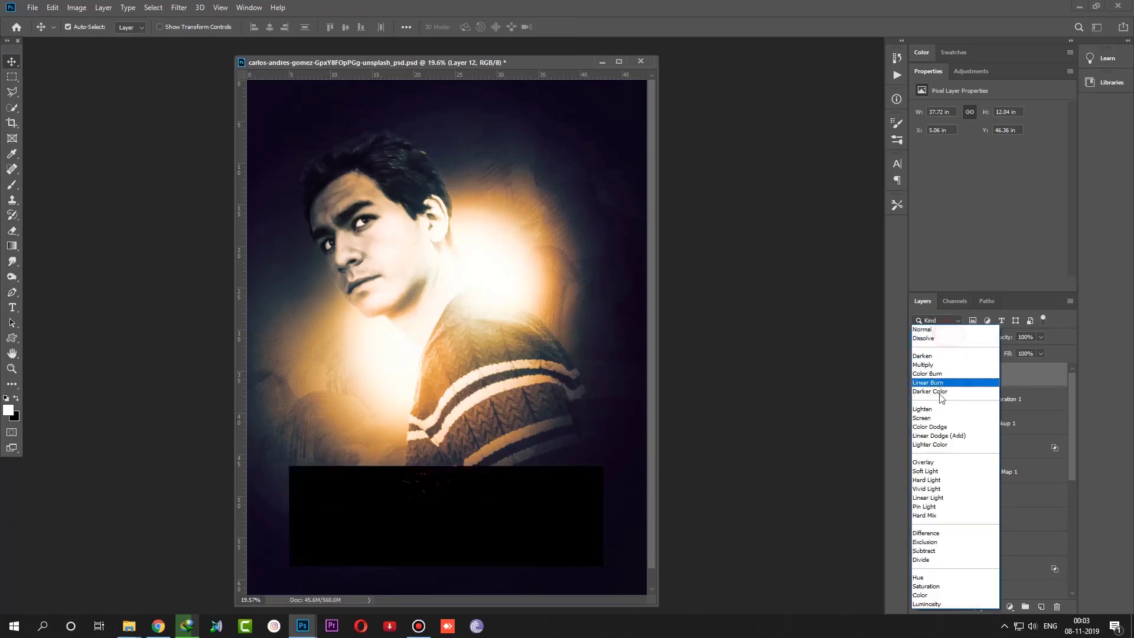
left_click(932, 422)
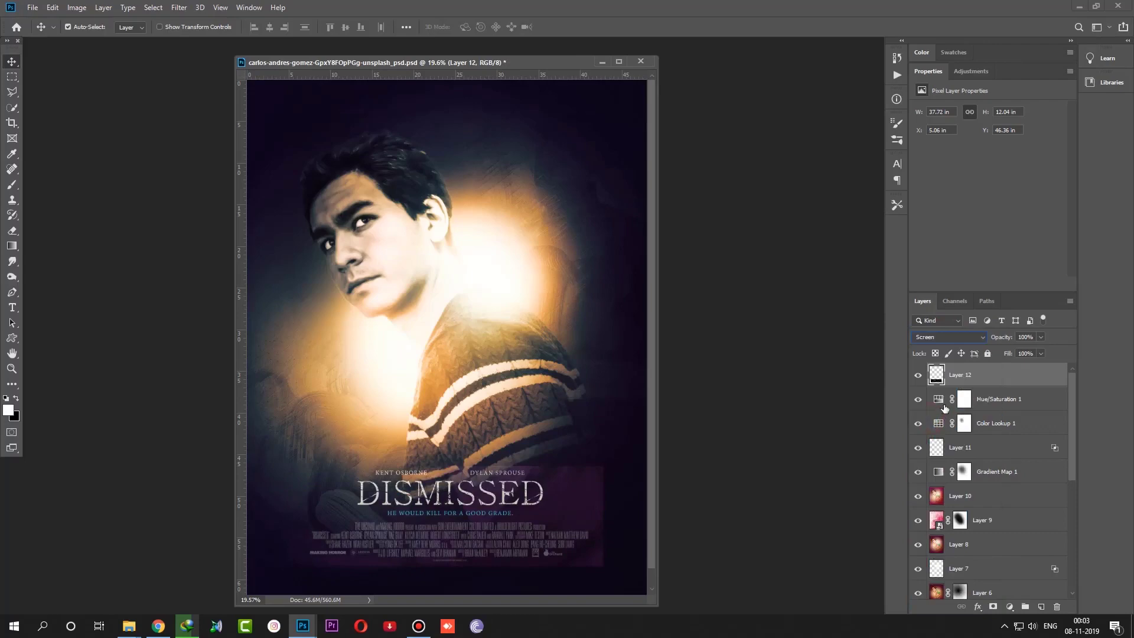
left_click(77, 7)
left_click(87, 39)
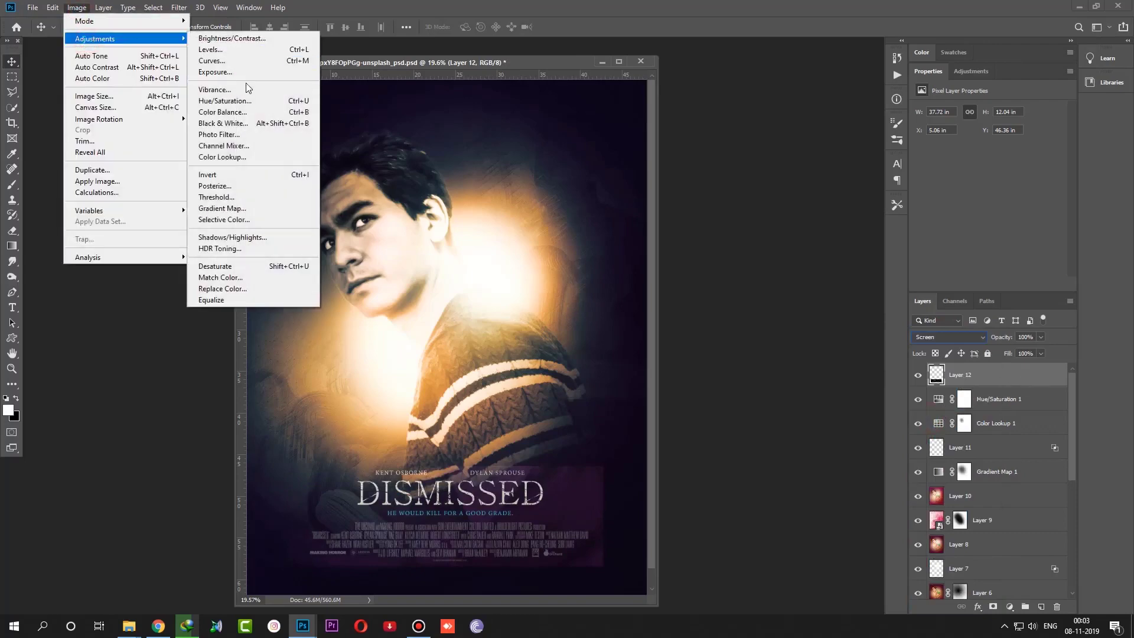
Step: Apply Levels to Layer 12 with black input 30, gamma 1.89 and white input 168
left_click(237, 50)
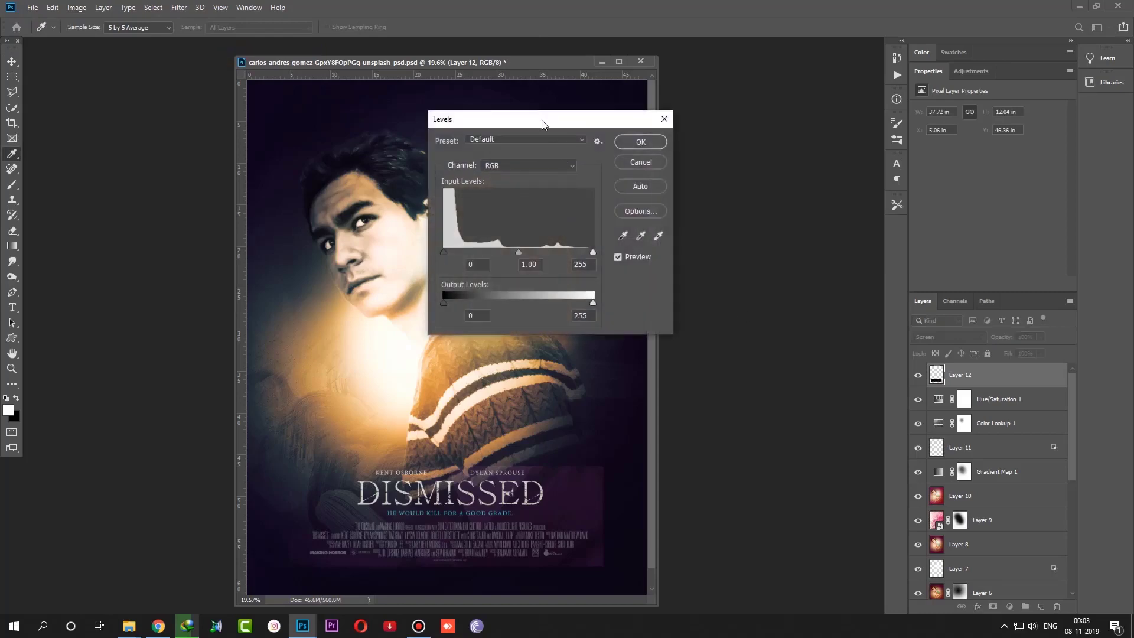
left_click_drag(542, 123, 737, 108)
mouse_move(639, 236)
left_mouse_down()
mouse_move(663, 236)
mouse_move(637, 237)
left_mouse_up()
left_click_drag(789, 236, 657, 238)
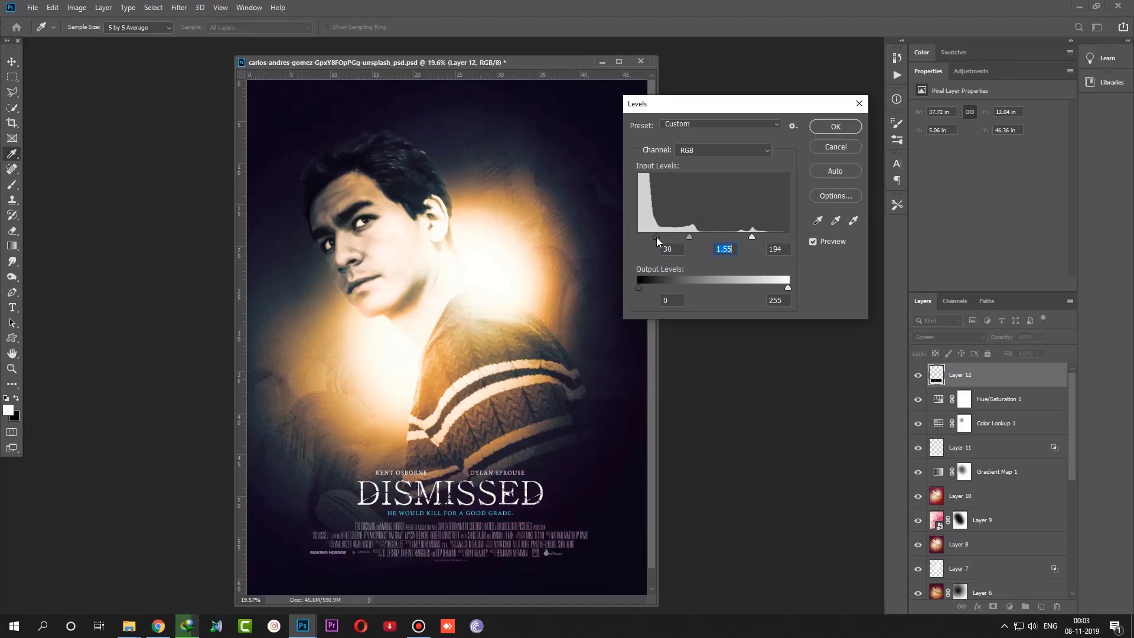
left_click(657, 237)
left_click(743, 236)
left_click_drag(687, 237, 657, 234)
left_click(680, 235)
left_click(657, 235)
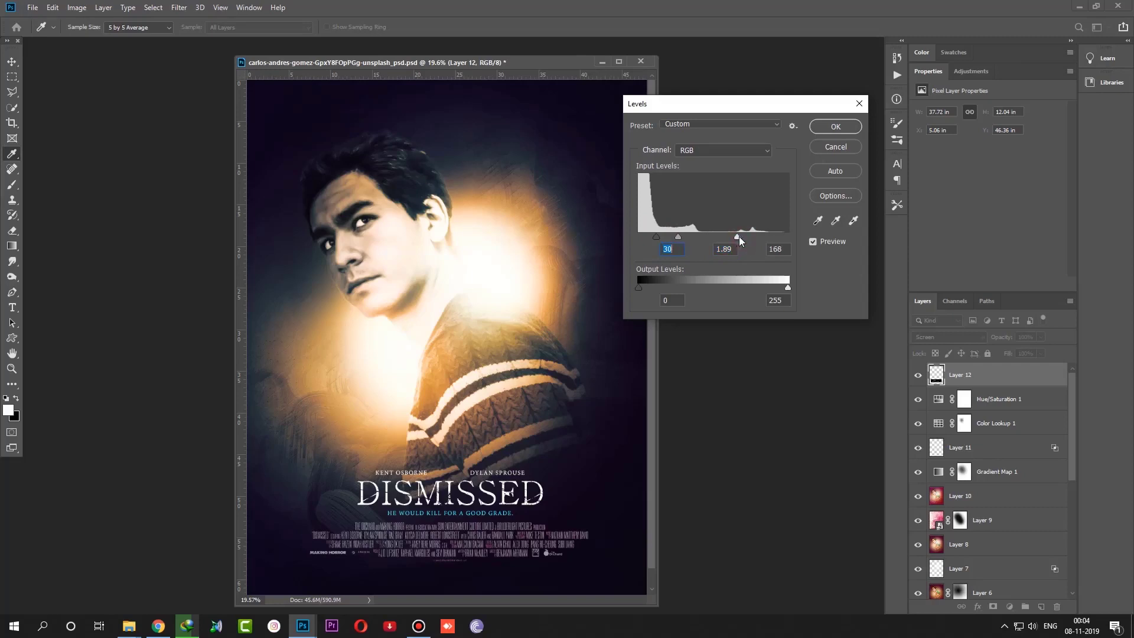
left_click(740, 236)
left_click(835, 126)
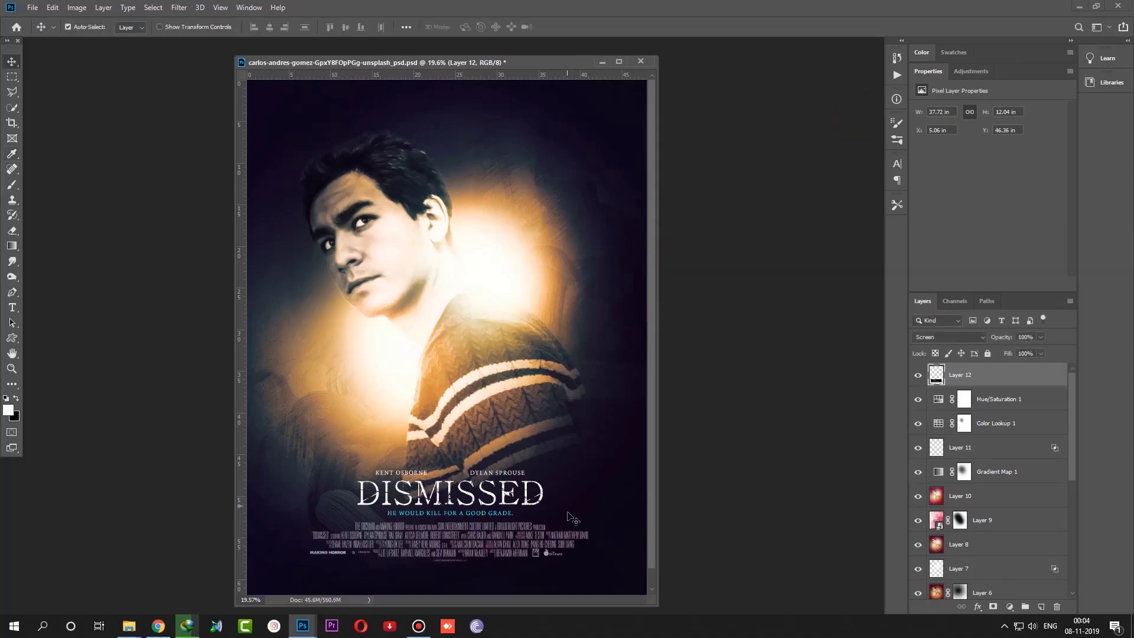
Step: Scale the DISMISSED title block to about 109% and nudge it down
key("ctrl+t")
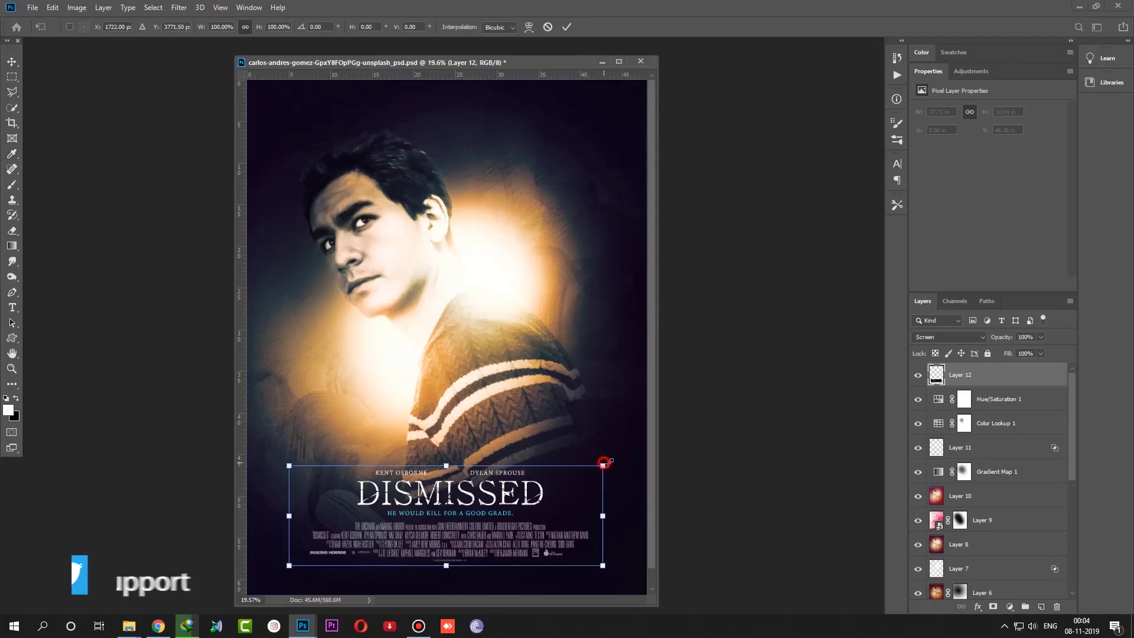
left_click_drag(604, 462, 618, 459)
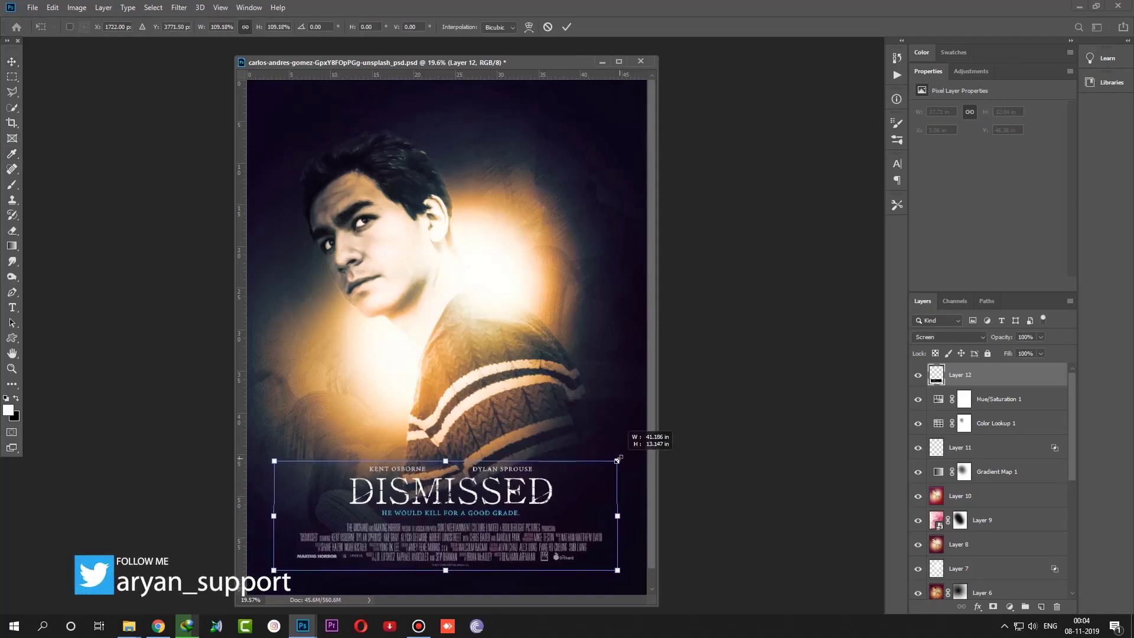
left_click_drag(576, 517, 576, 522)
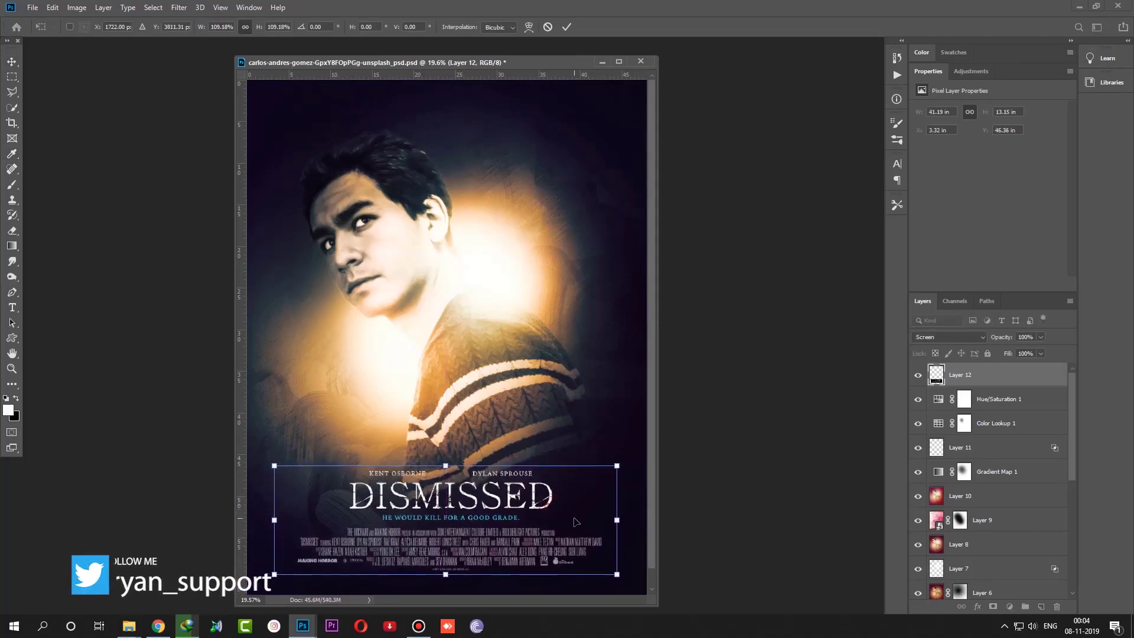
key("Return")
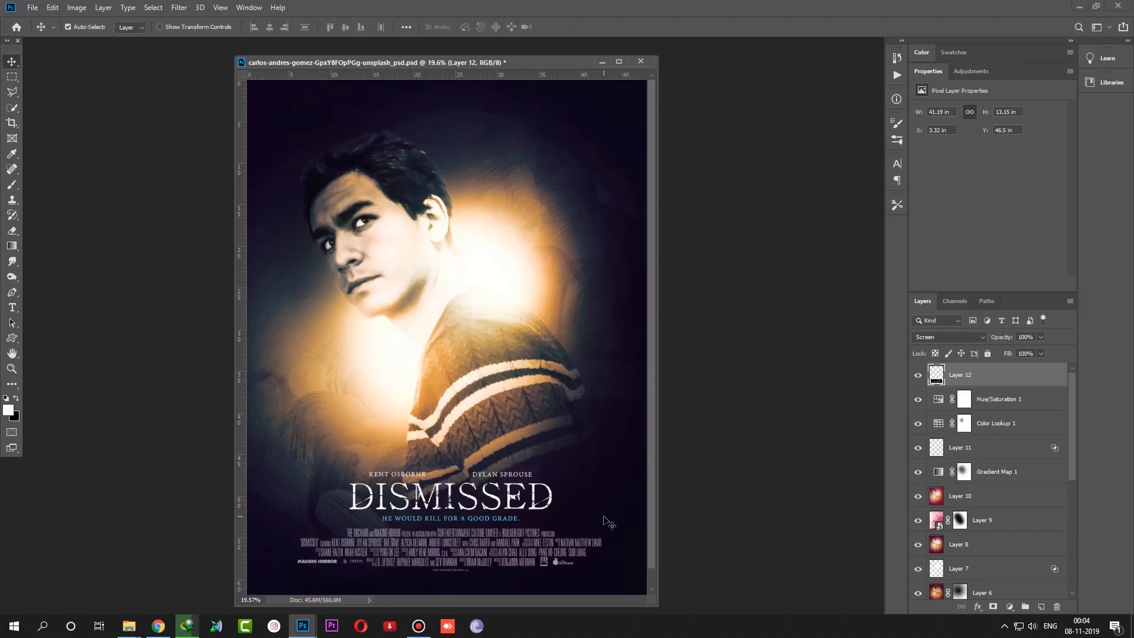
key("shift+Down")
key("shift+Down")
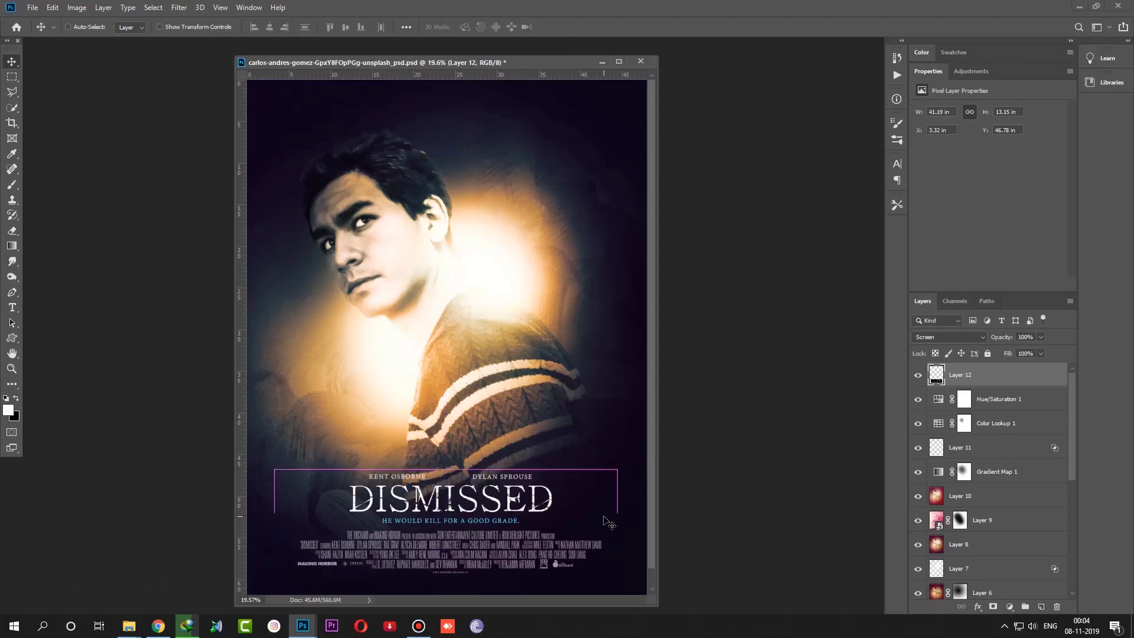
key("ctrl+0")
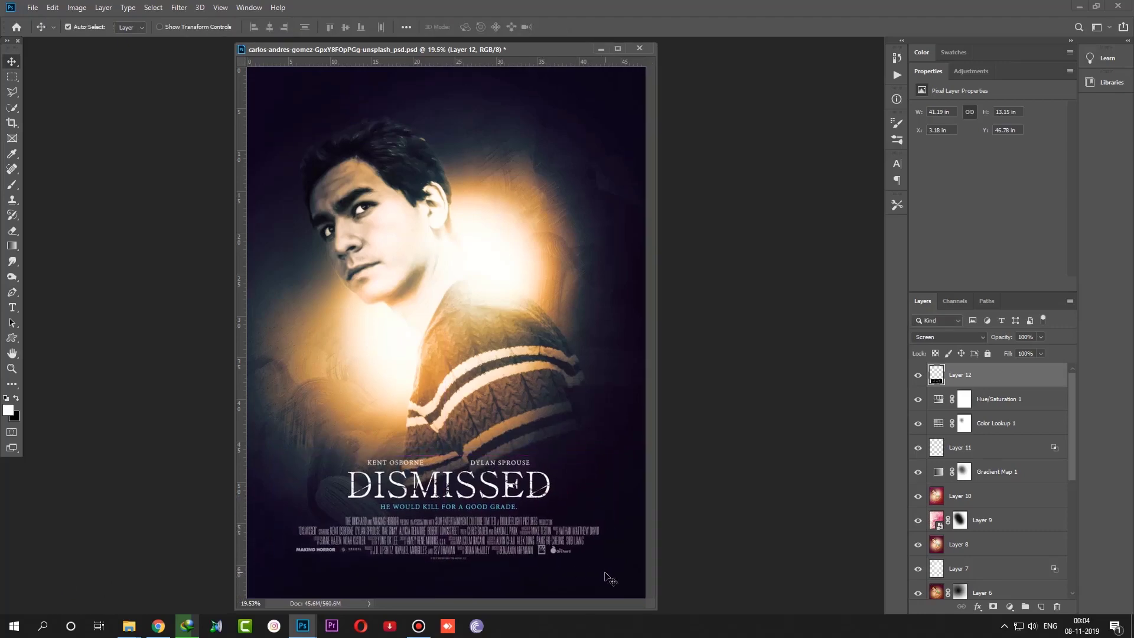
Step: Nudge the title block further down to a Y position of 47.61 in
key("shift+Down")
key("shift+Down")
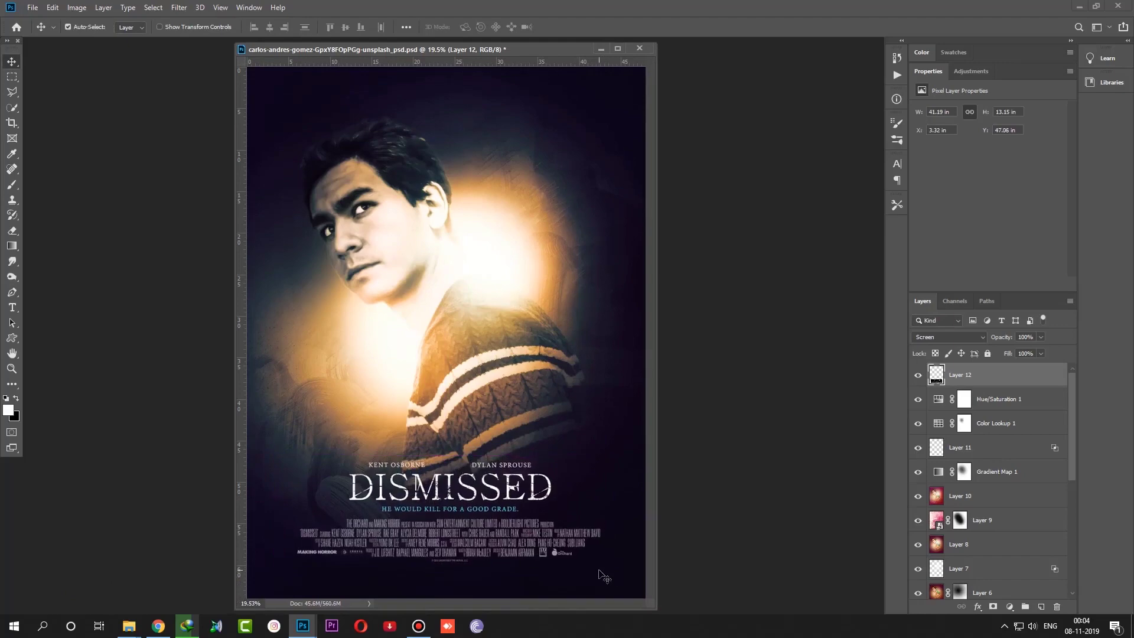
key("shift+Down")
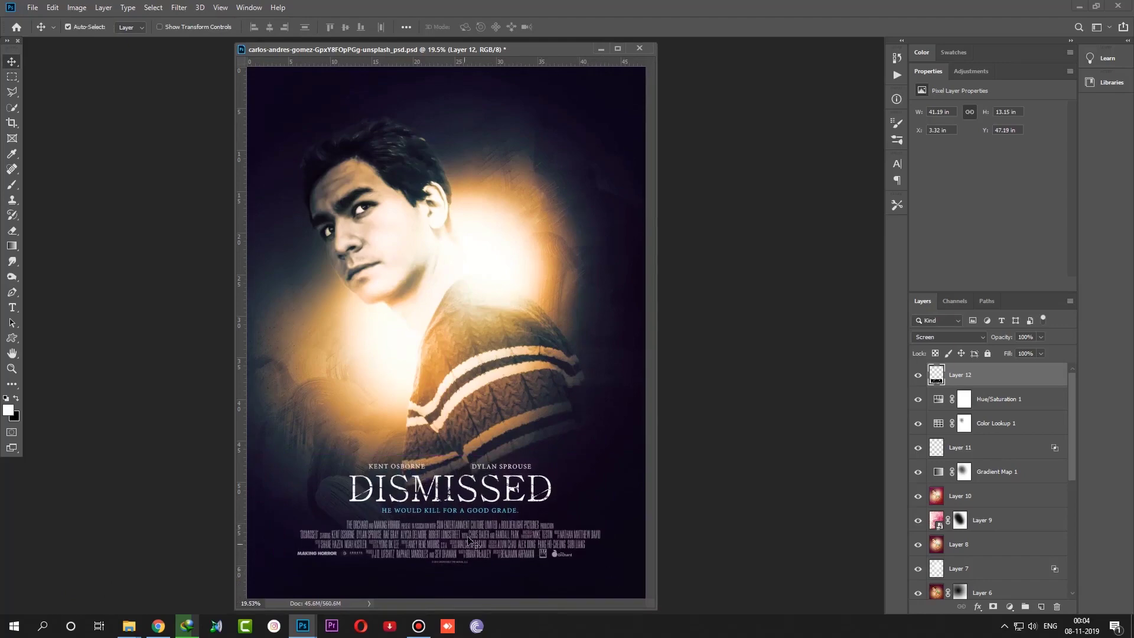
key("ctrl+t")
key("shift+Down")
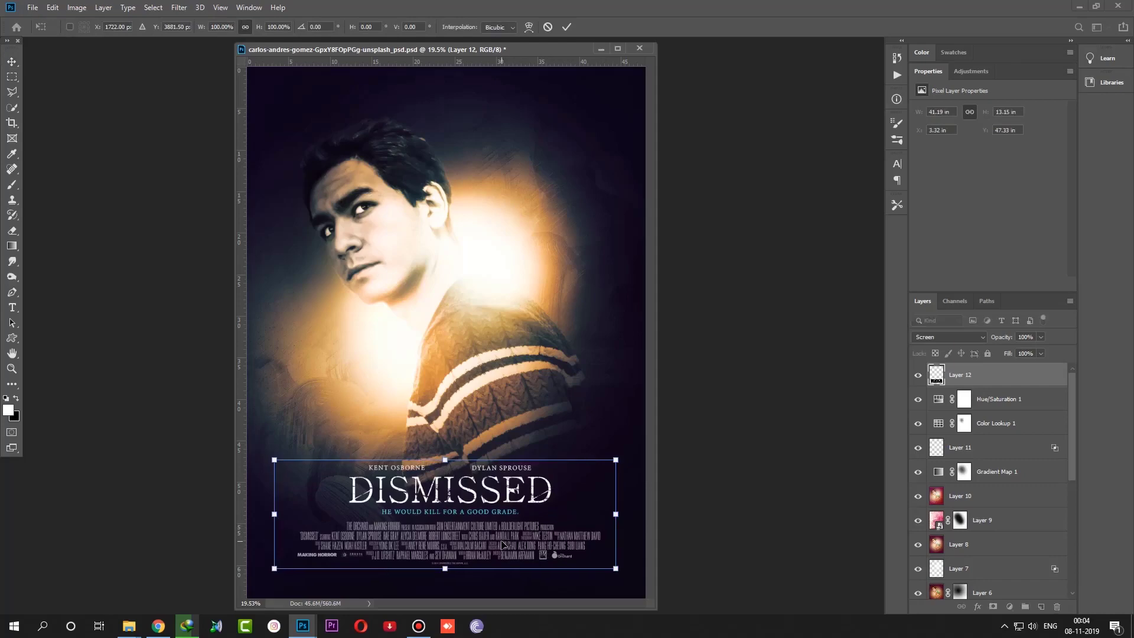
key("shift+Down")
key("shift+Down")
key("Return")
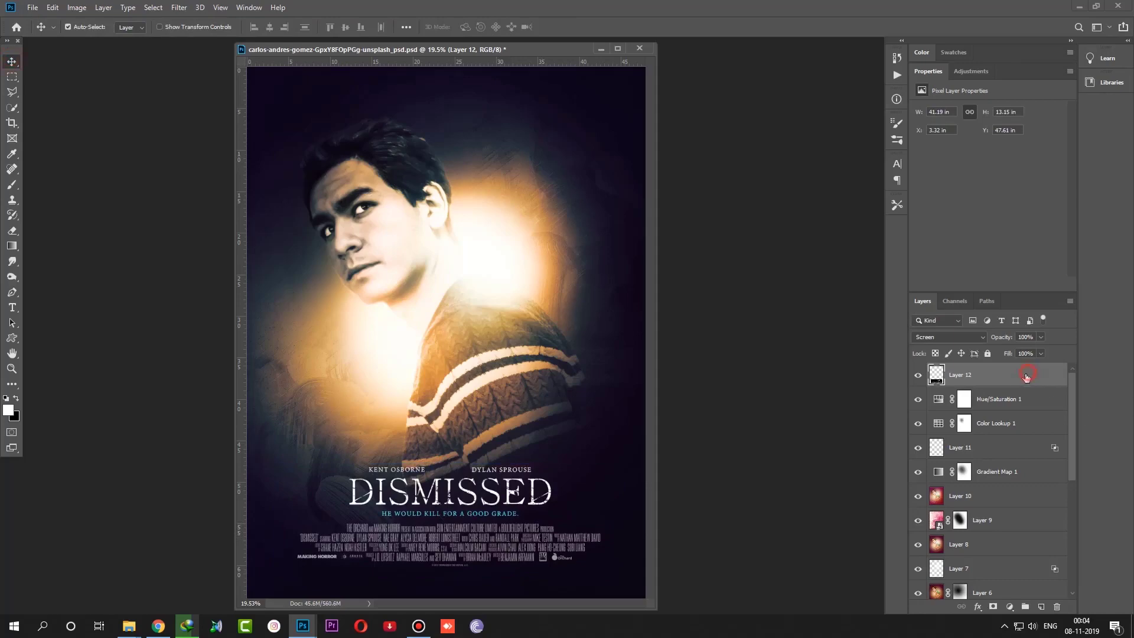
Step: Stamp two merged copies of the poster and apply High Pass radius 1 to the top one
key("ctrl")
key("ctrl+alt+shift+e")
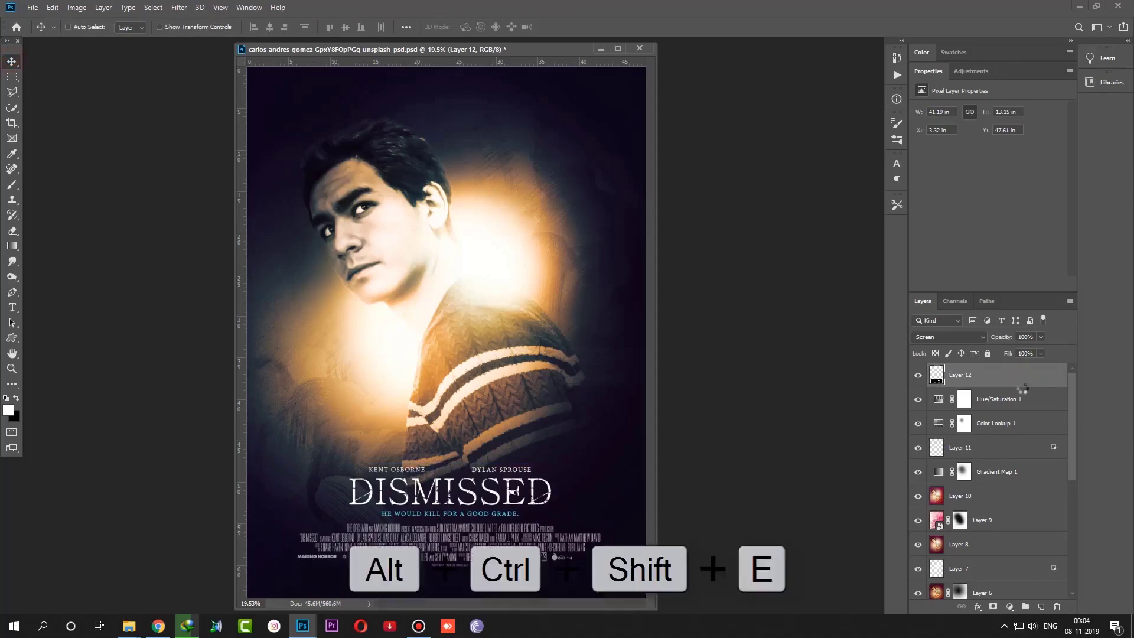
key("ctrl+alt+shift+e")
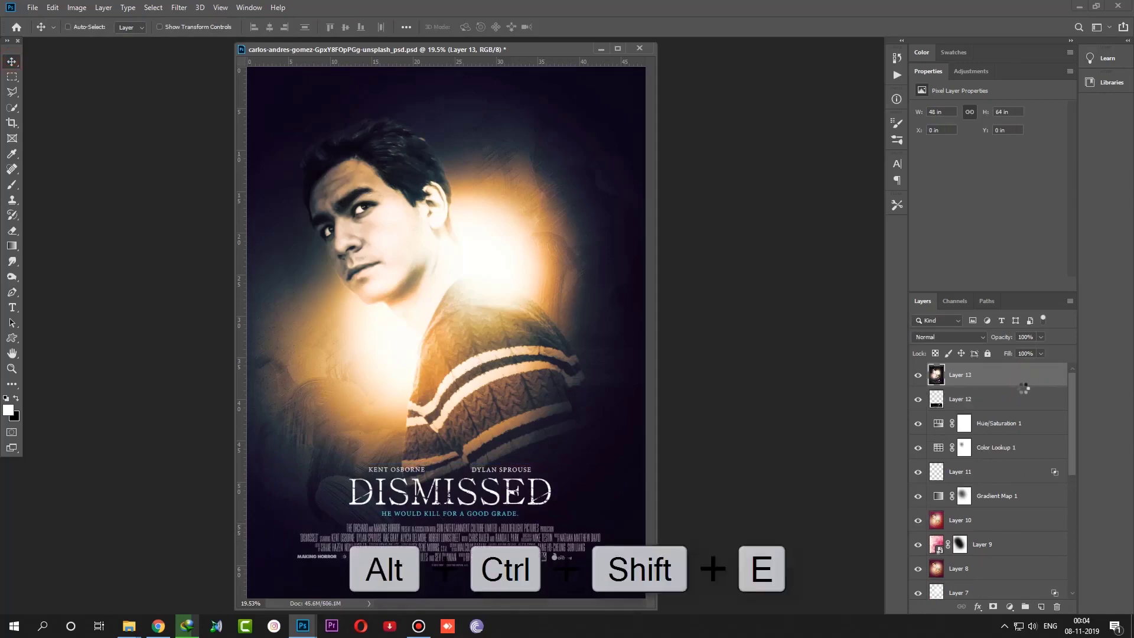
left_click(179, 7)
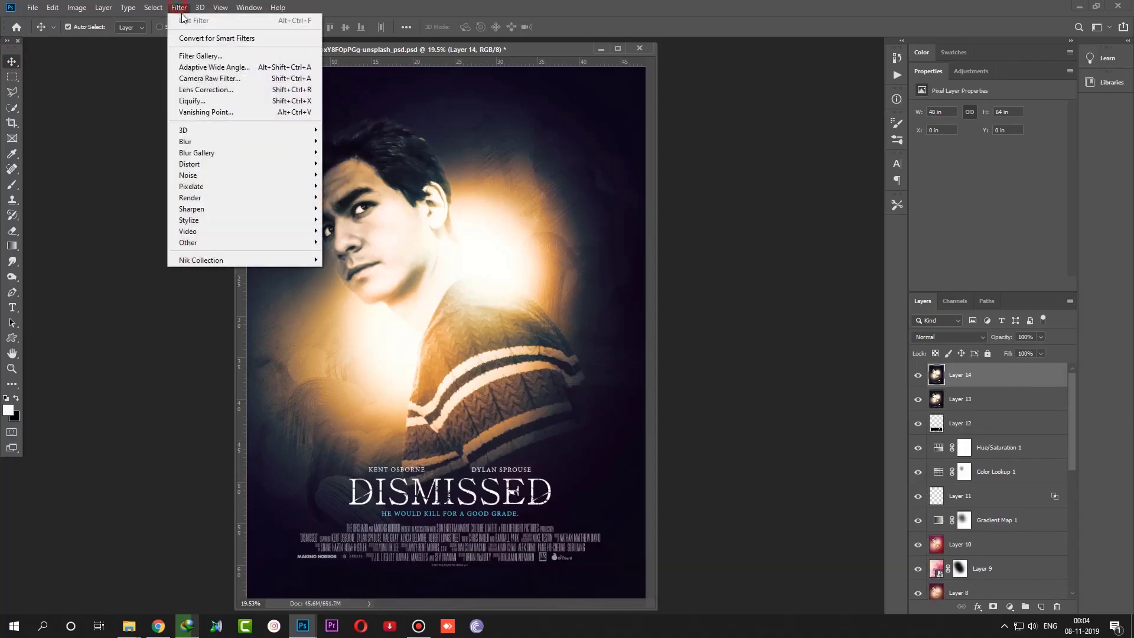
left_click(228, 244)
left_click(349, 254)
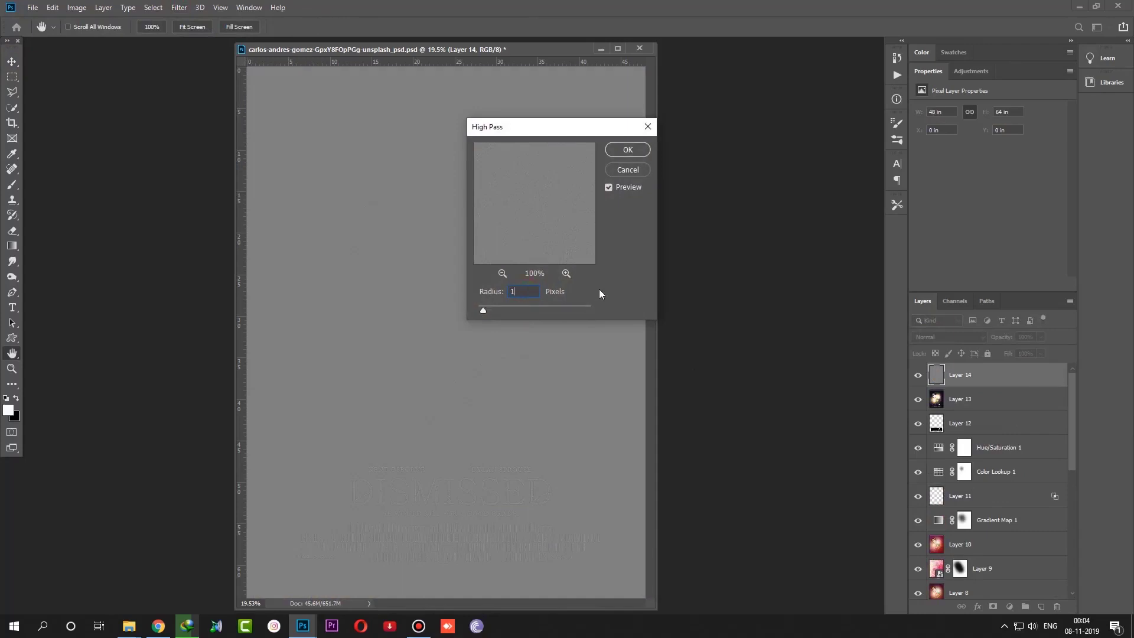
left_click(628, 150)
Step: Blend the High Pass layer as Linear Light and stamp the sharpened result into Layer 14
left_click(948, 337)
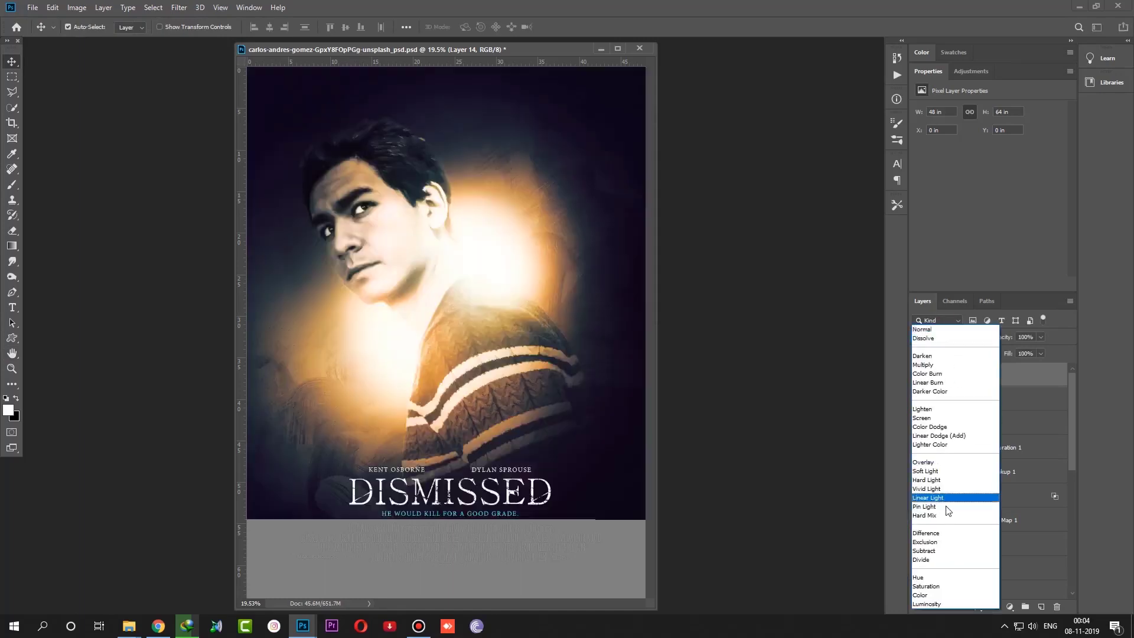
left_click(935, 498)
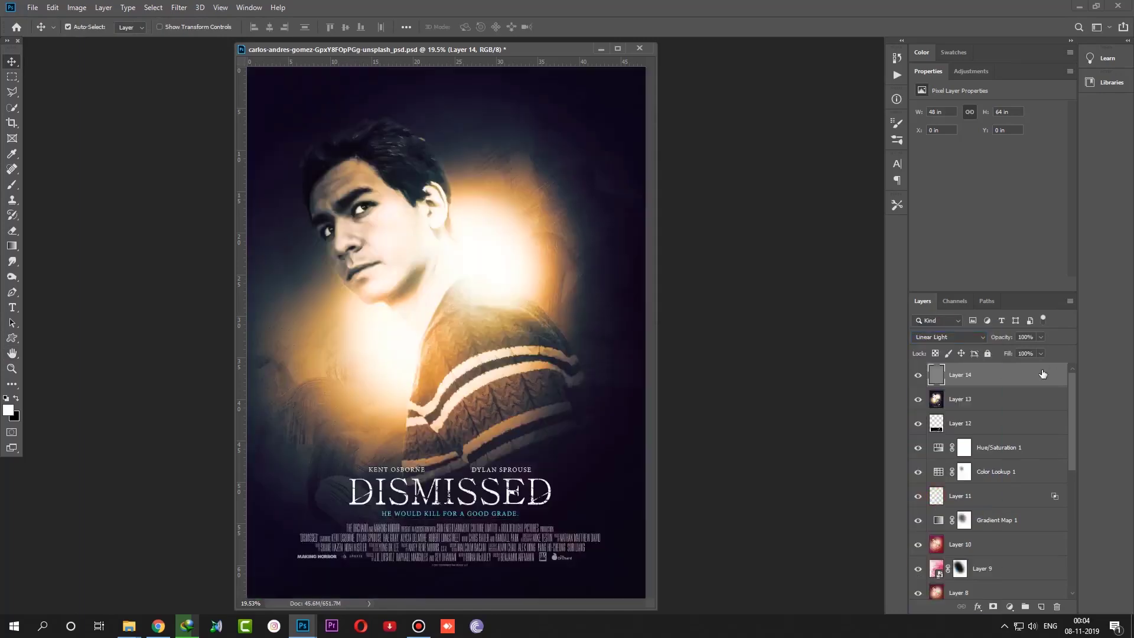
left_click(1031, 383)
key("ctrl+alt+shift+e")
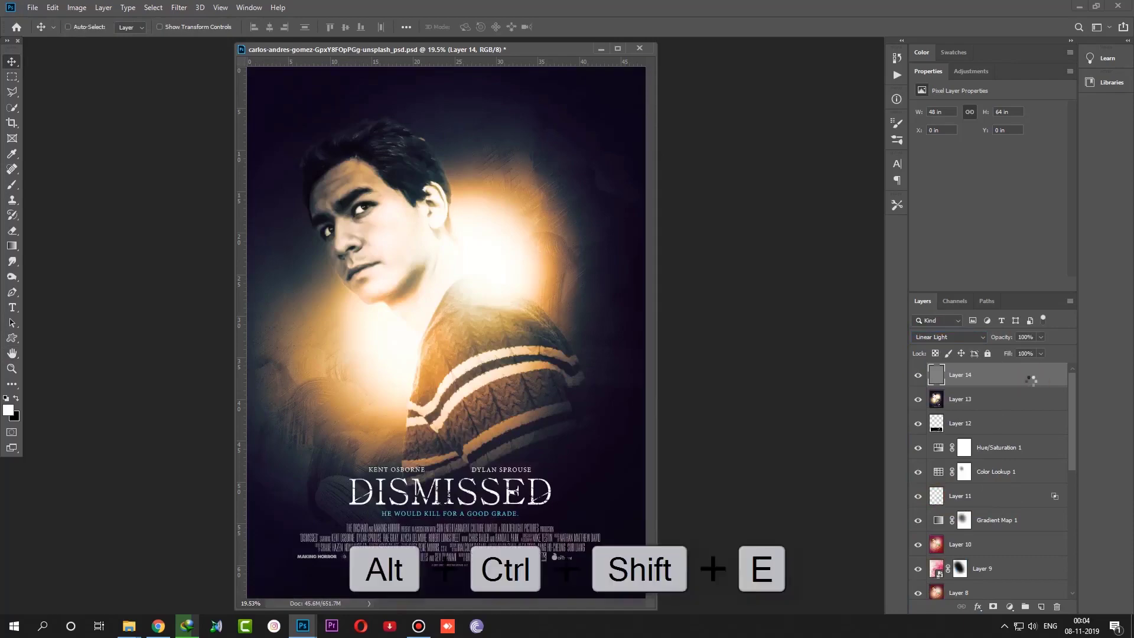